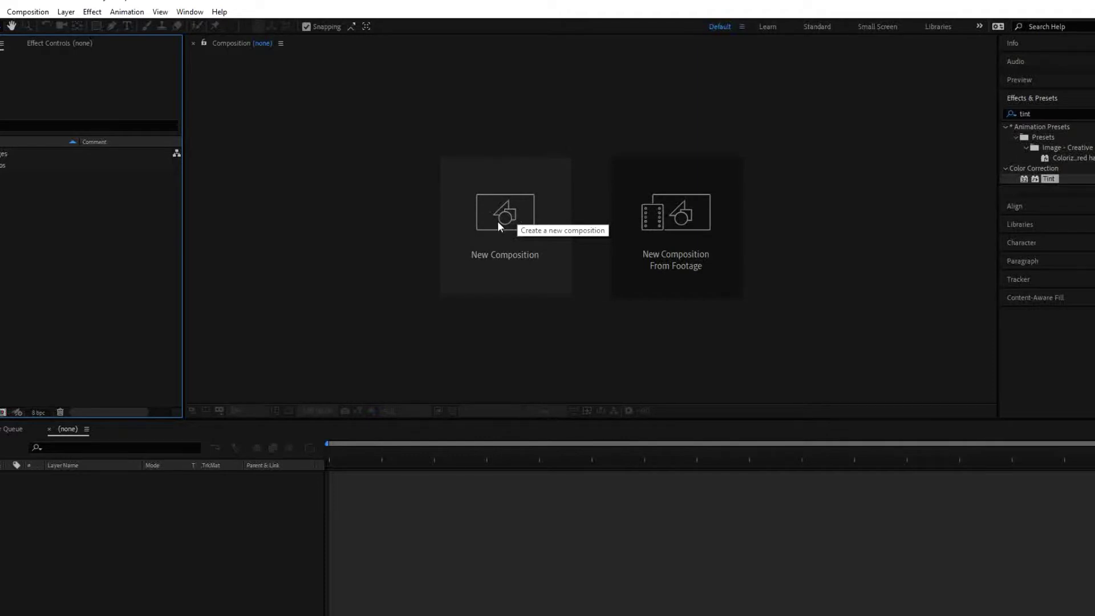
- Create a 1920 × 1080 px composition named Main and set its viewer magnification to Fit up to 100%
{"action": "left_click", "coordinate": [498, 221]}
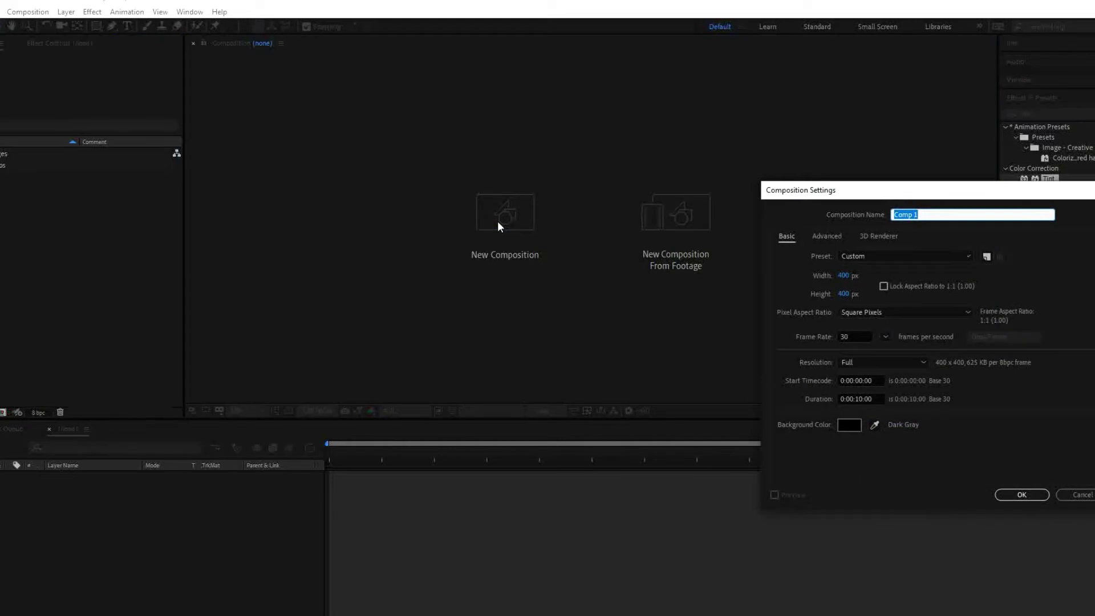
{"action": "left_click_drag", "start_coordinate": [833, 187], "coordinate": [681, 196]}
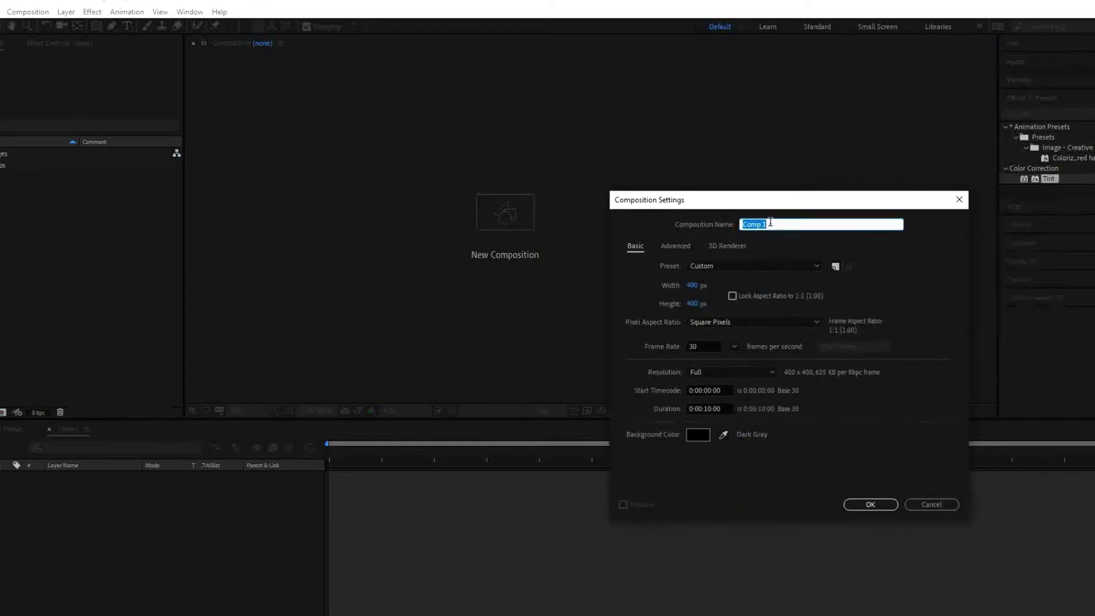
{"action": "type", "text": "Main"}
{"action": "left_click", "coordinate": [692, 287]}
{"action": "type", "text": "1920"}
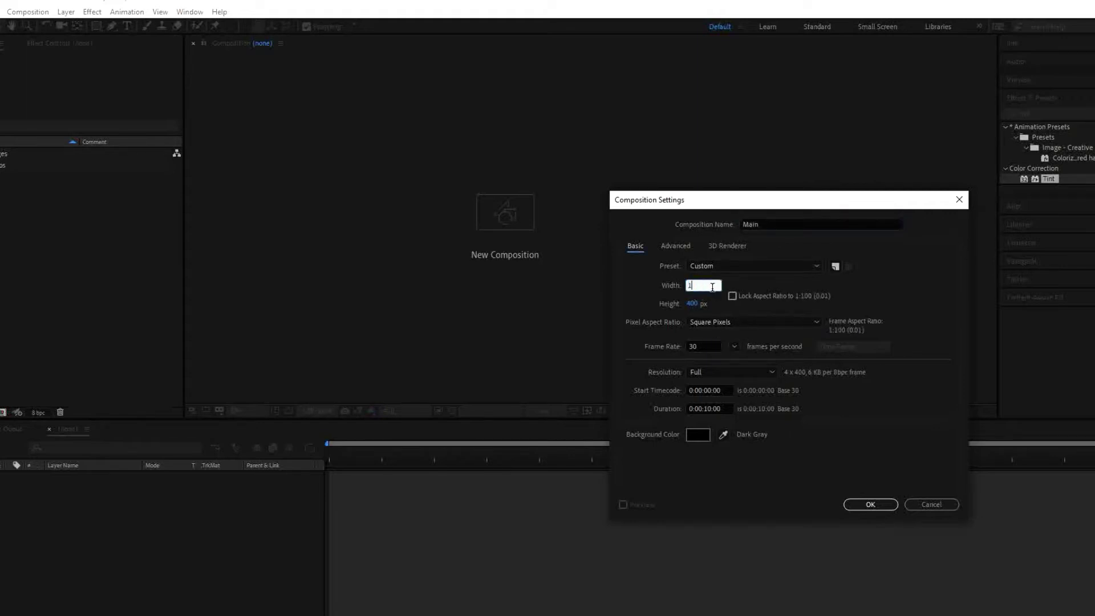
{"action": "key", "text": "Tab"}
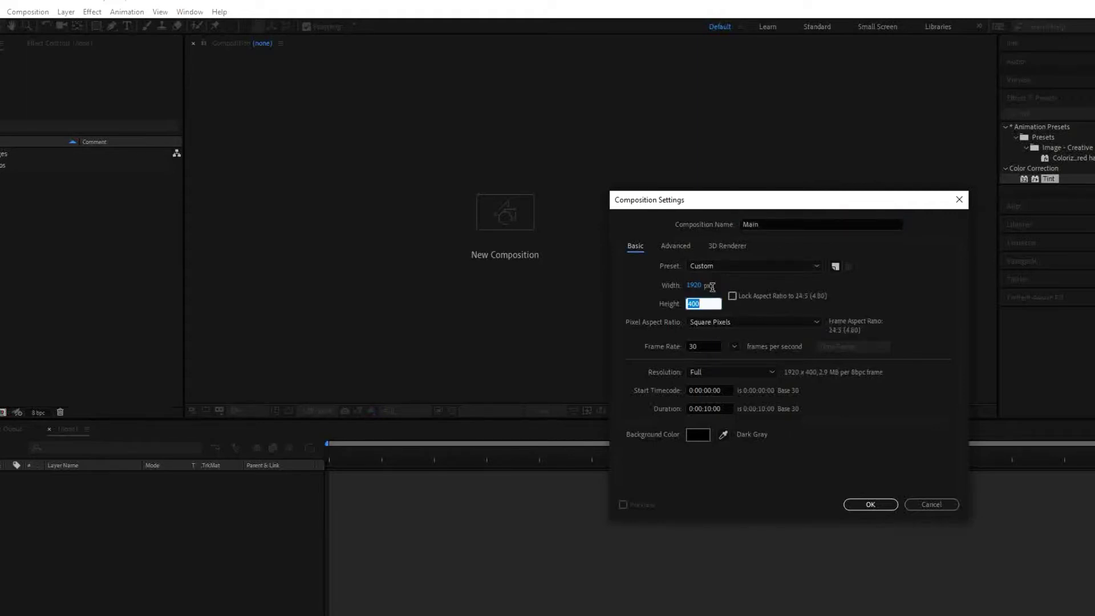
{"action": "type", "text": "1080"}
{"action": "key", "text": "Tab"}
{"action": "key", "text": "Tab"}
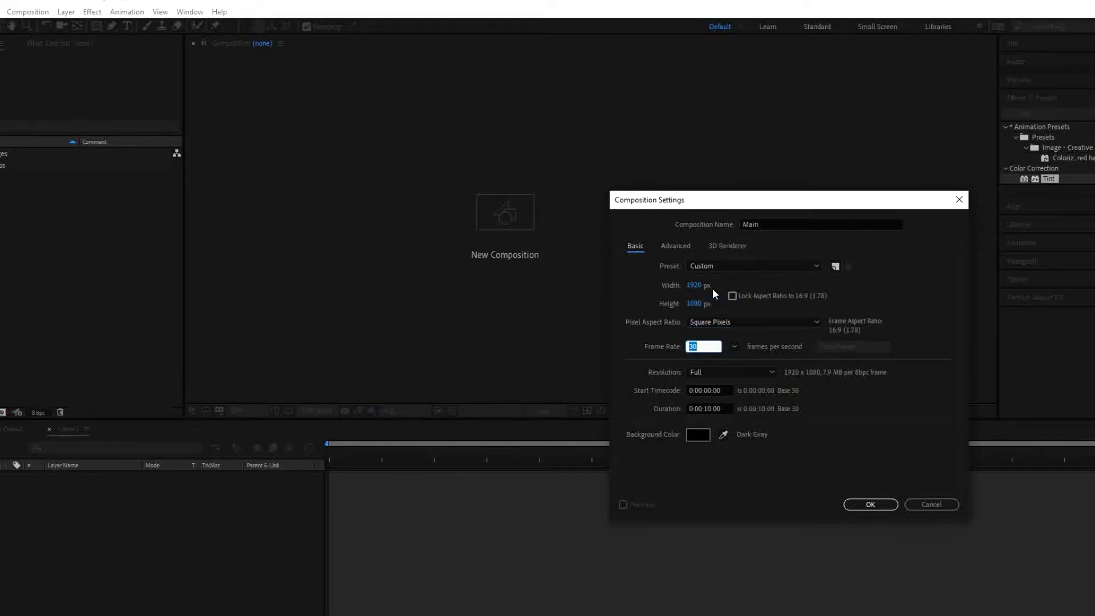
{"action": "key", "text": "Tab"}
{"action": "key", "text": "Tab"}
{"action": "key", "text": "Tab"}
{"action": "key", "text": "Tab"}
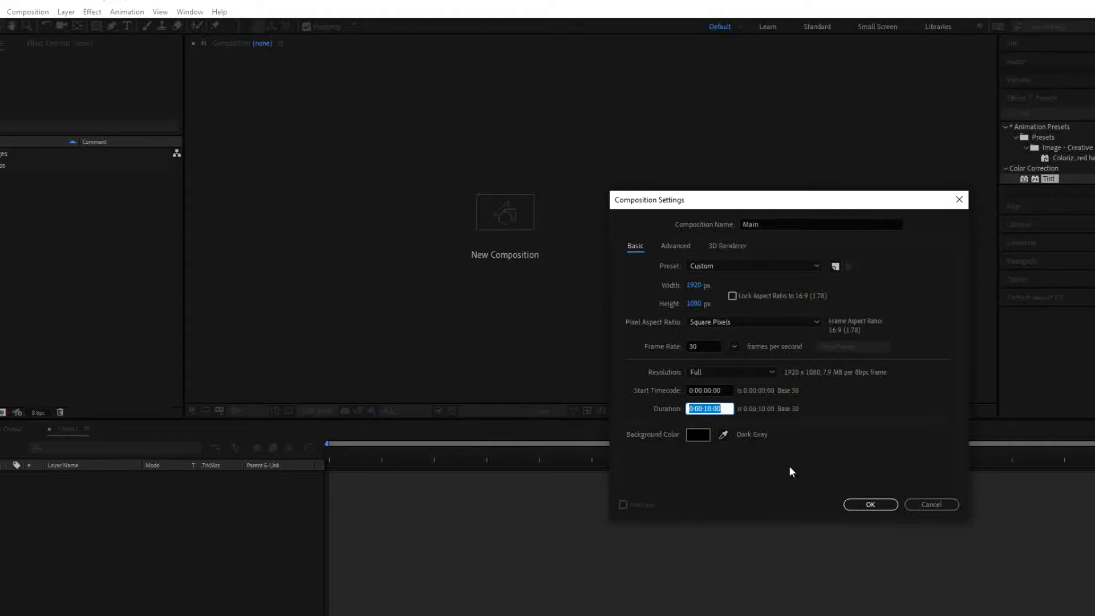
{"action": "left_click", "coordinate": [881, 505]}
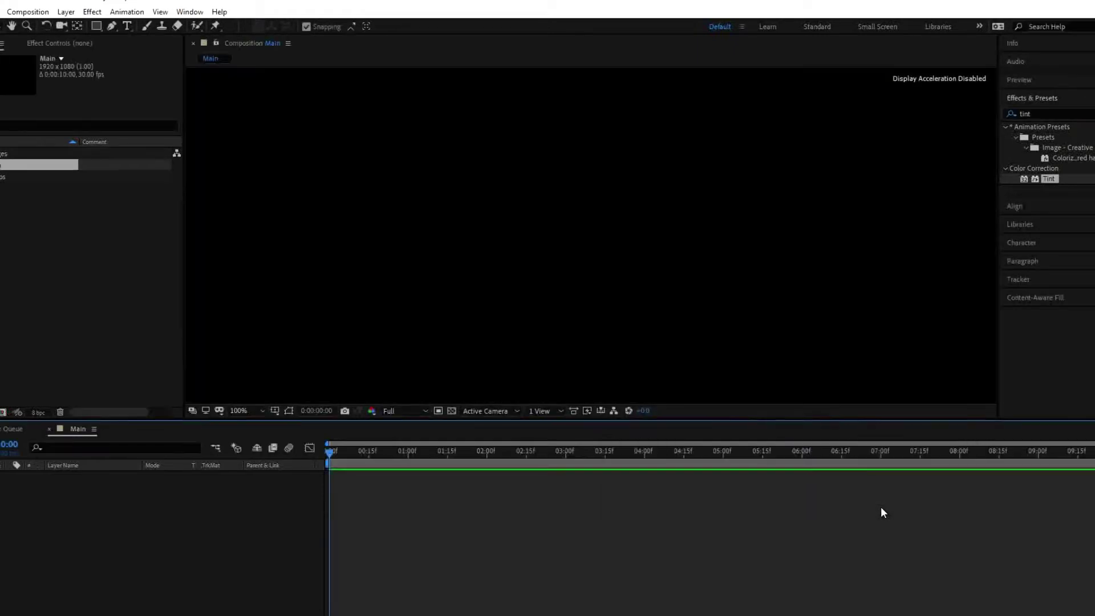
{"action": "left_click", "coordinate": [249, 412]}
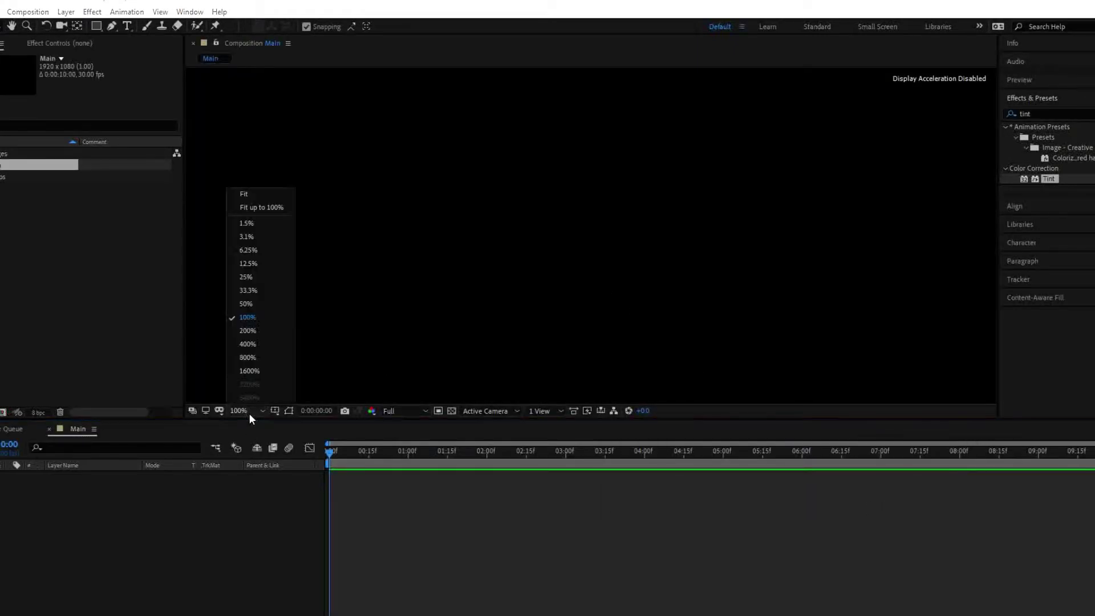
{"action": "left_click", "coordinate": [266, 208]}
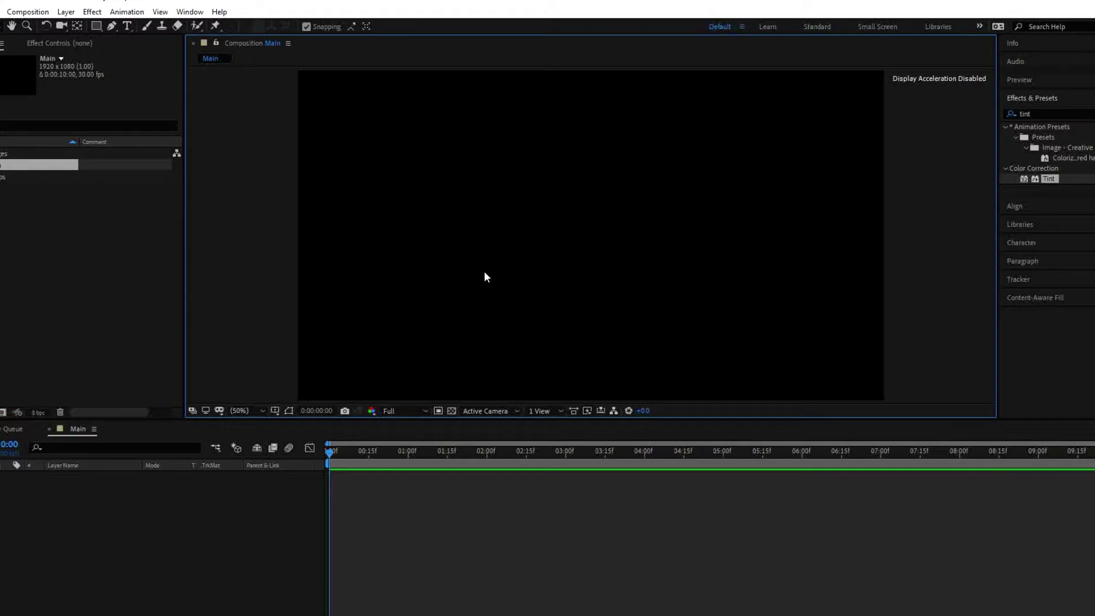
- Create a 400 × 400 px composition named Frame
{"action": "left_click", "coordinate": [2, 414]}
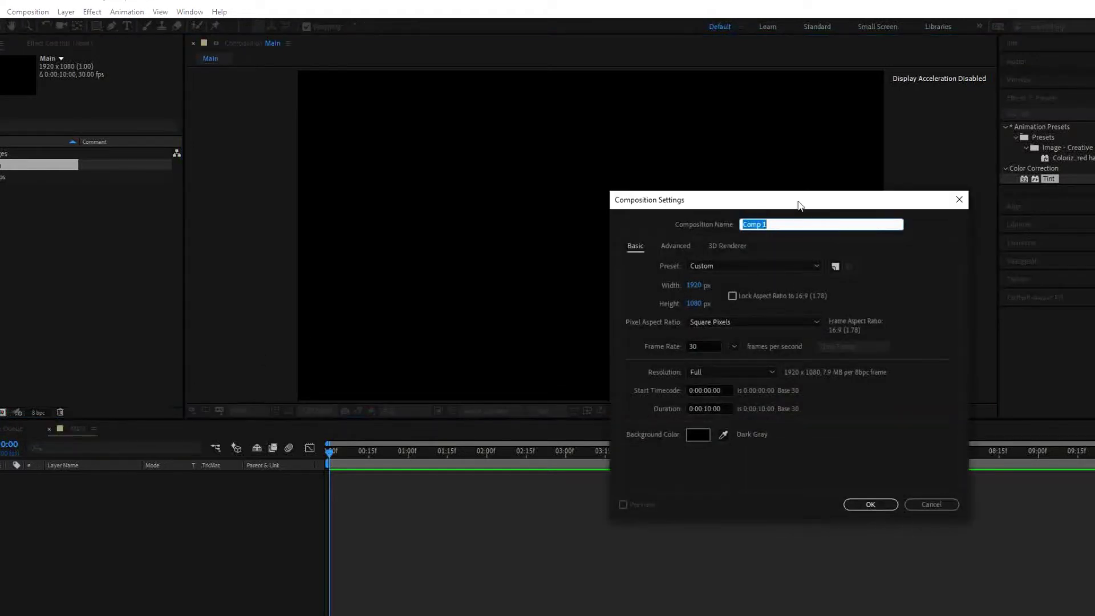
{"action": "type", "text": "Frame"}
{"action": "left_click", "coordinate": [700, 285]}
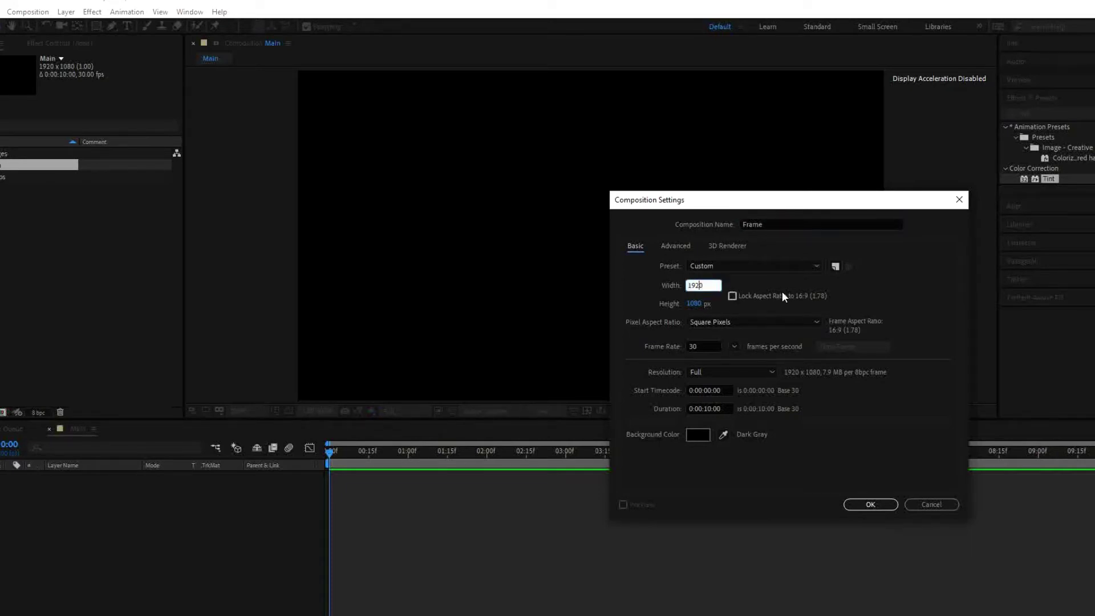
{"action": "left_click_drag", "start_coordinate": [707, 286], "coordinate": [661, 290]}
{"action": "type", "text": "400"}
{"action": "key", "text": "Tab"}
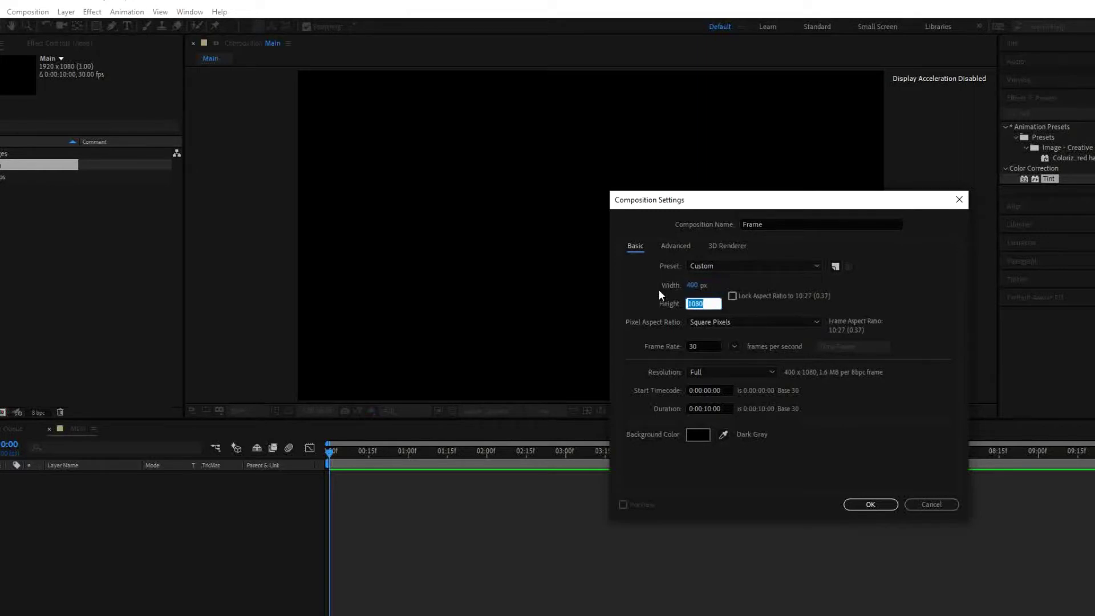
{"action": "type", "text": "400"}
{"action": "left_click", "coordinate": [866, 505]}
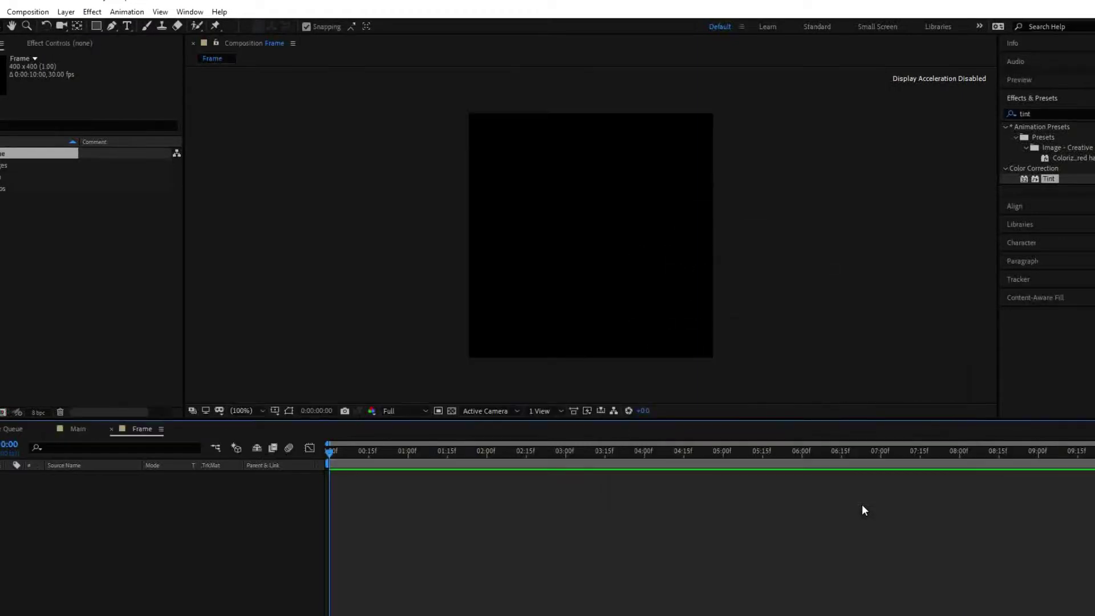
- Set up the Rectangle tool with no fill and a solid-color stroke
{"action": "right_click", "coordinate": [133, 518]}
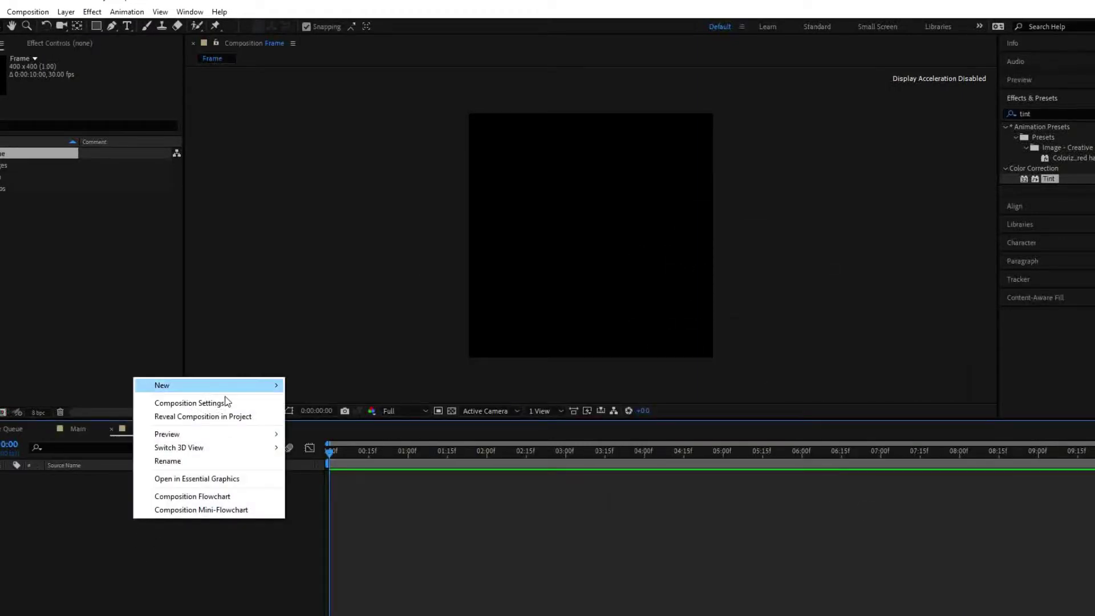
{"action": "left_click", "coordinate": [77, 549]}
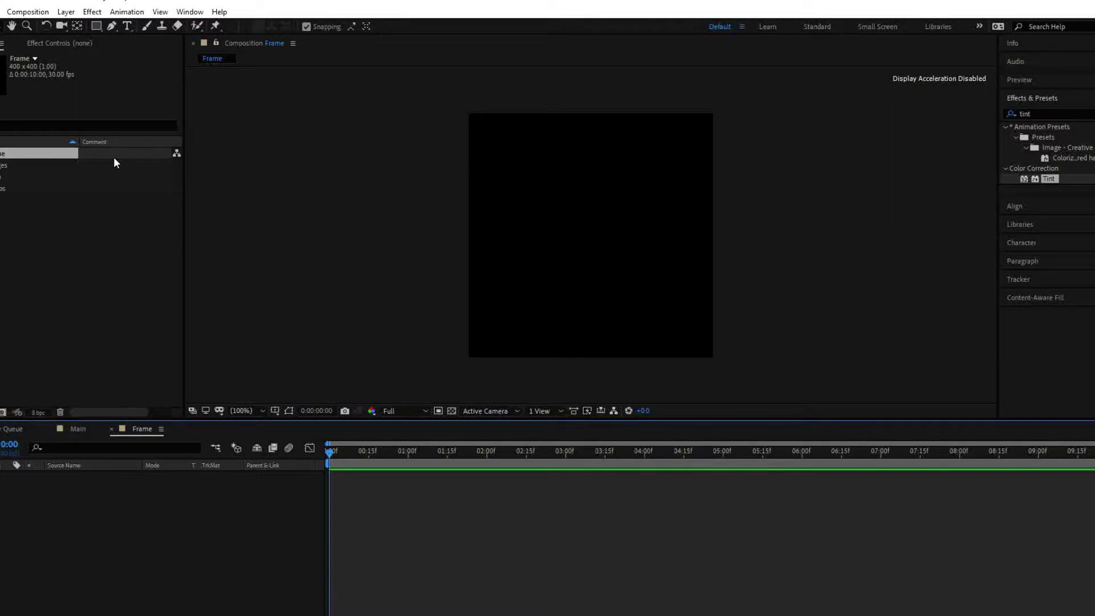
{"action": "left_click", "coordinate": [98, 28]}
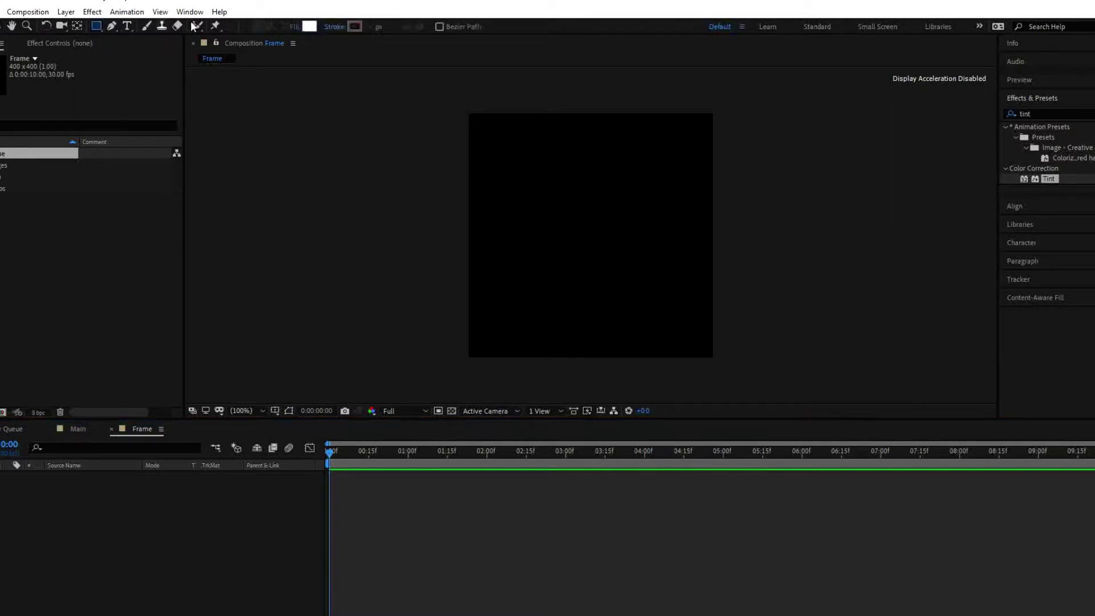
{"action": "left_click", "coordinate": [293, 27]}
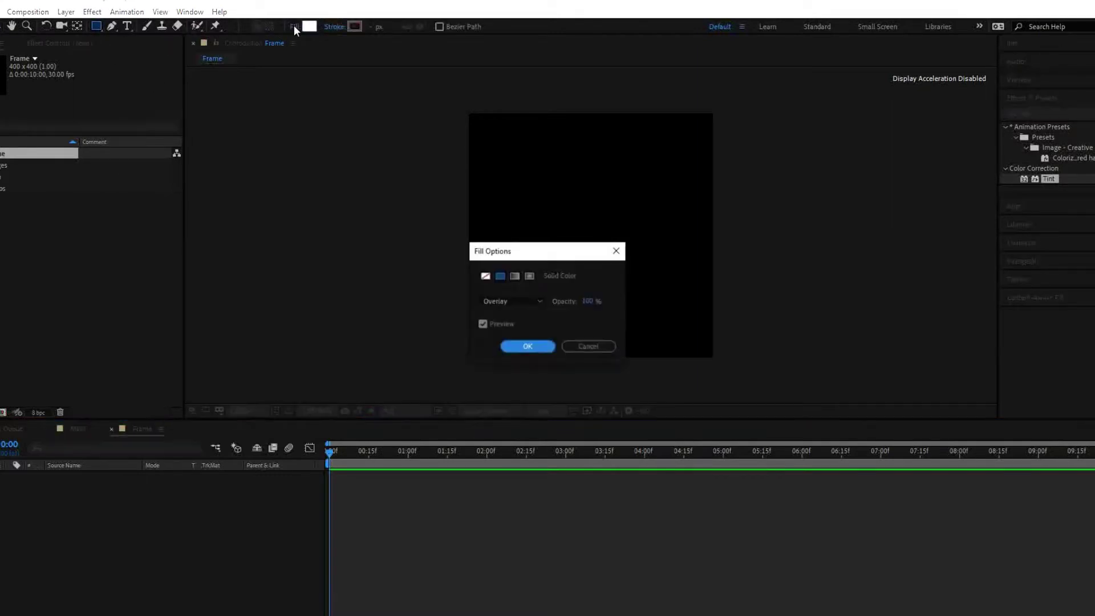
{"action": "left_click", "coordinate": [485, 277]}
{"action": "left_click", "coordinate": [520, 346]}
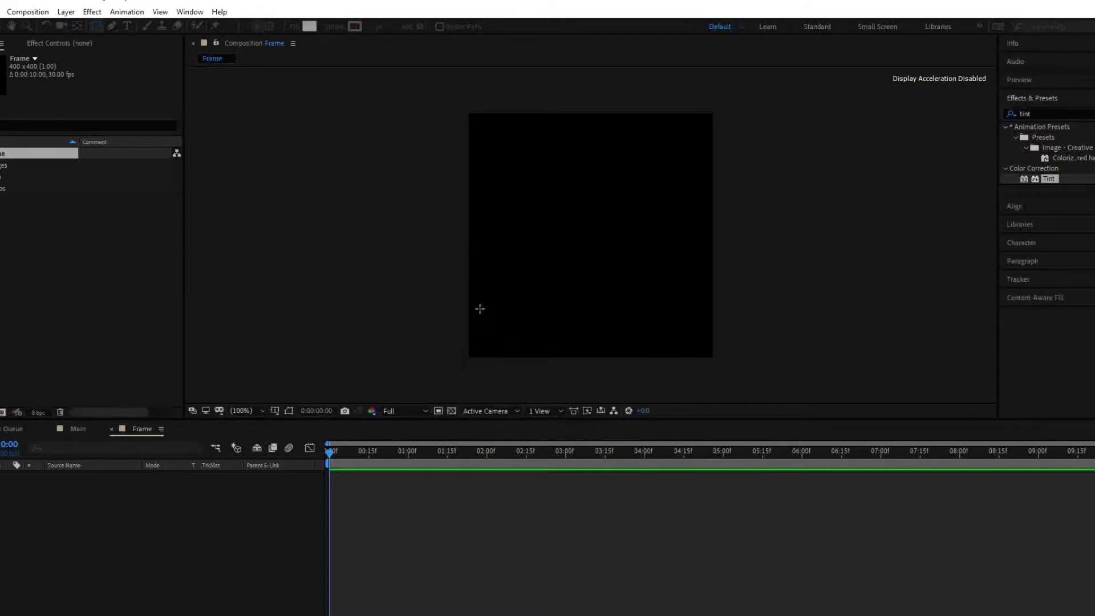
{"action": "left_click", "coordinate": [334, 29]}
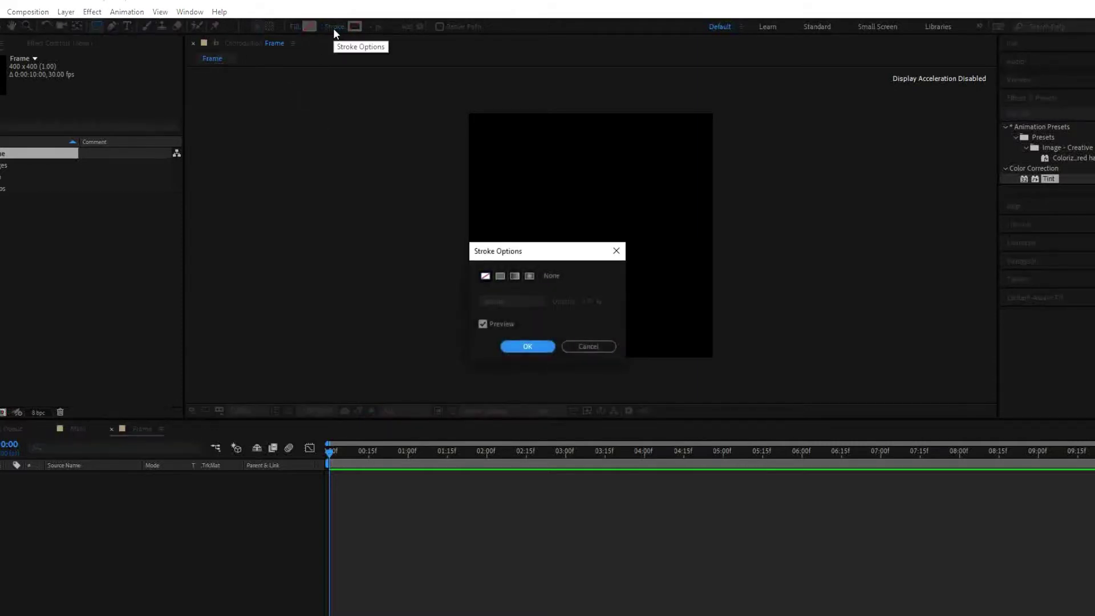
{"action": "left_click", "coordinate": [501, 277]}
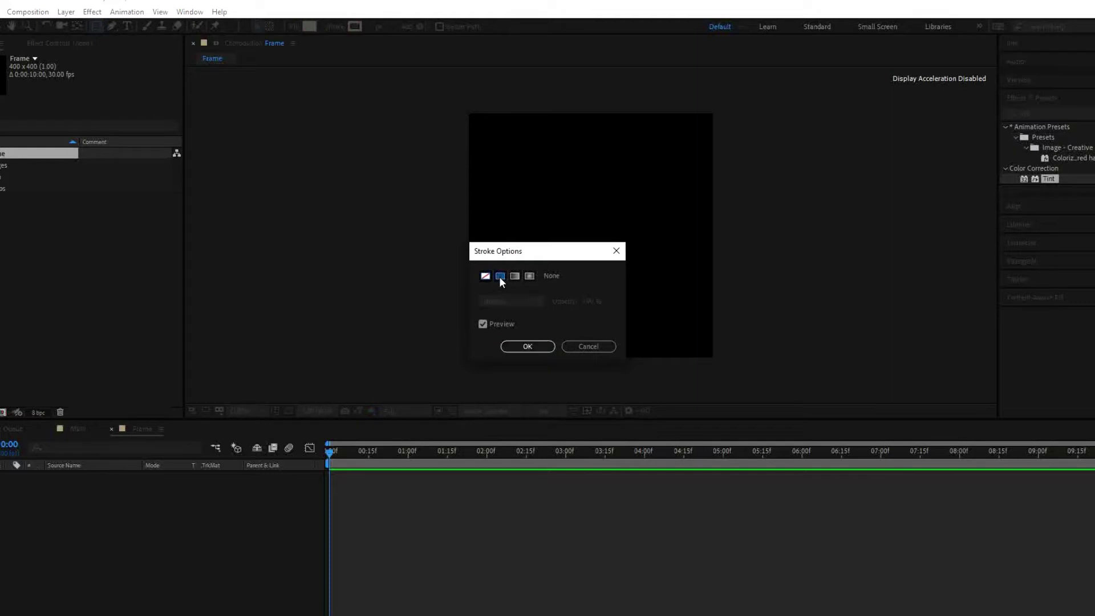
{"action": "left_click", "coordinate": [528, 348]}
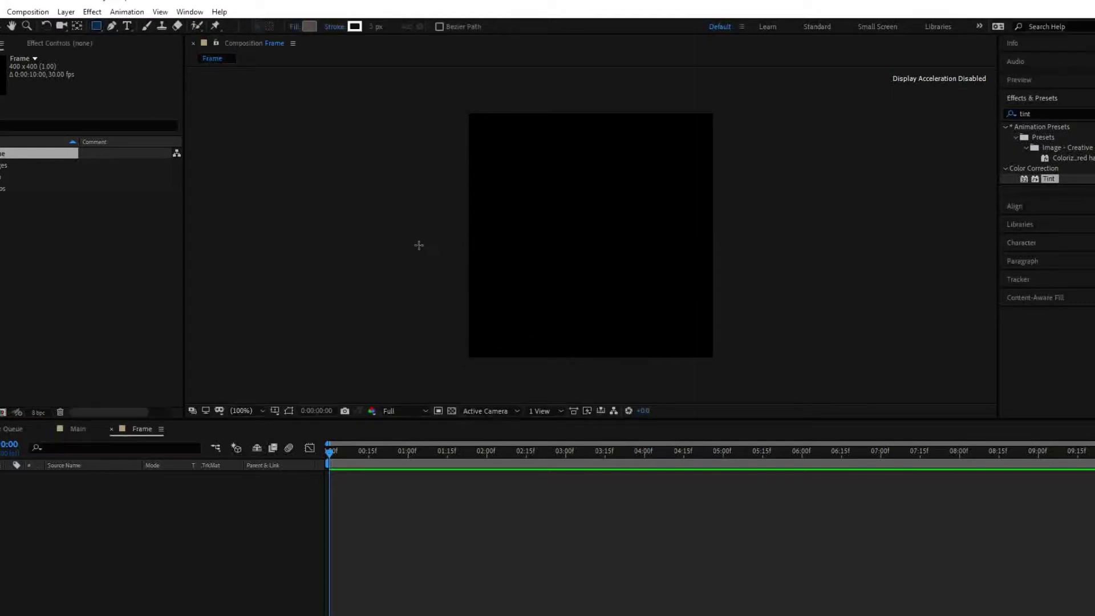
- Set the stroke width to 24 px and add a rectangle spanning the whole Frame composition
{"action": "left_click", "coordinate": [373, 30]}
{"action": "type", "text": "24"}
{"action": "key", "text": "Return"}
{"action": "double_click", "coordinate": [96, 26]}
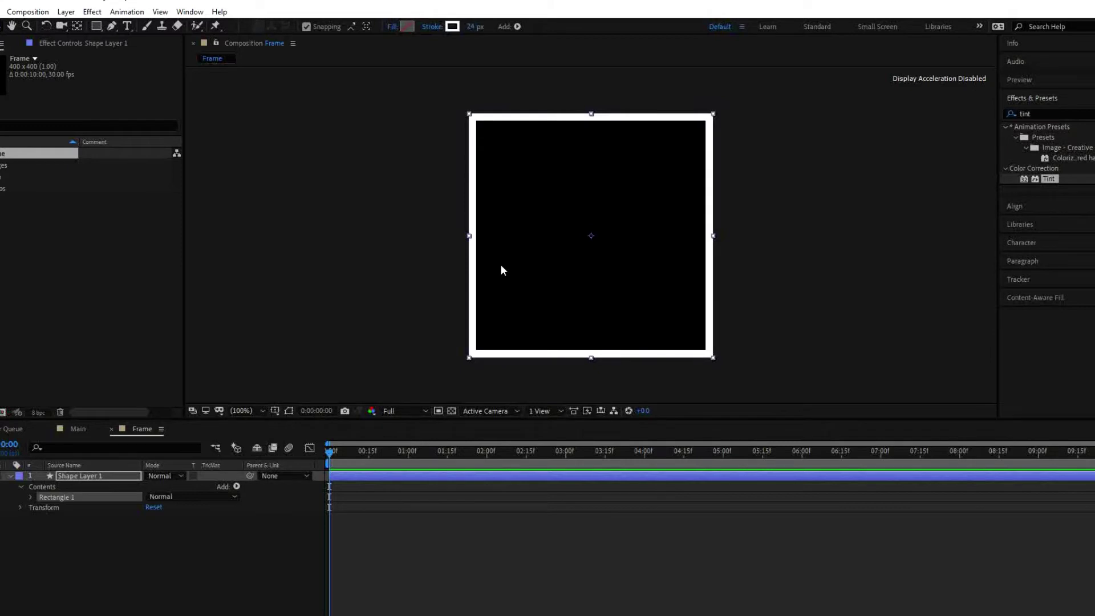
- Create a 400 × 400 px composition named Front and add it as a layer in the Main composition
{"action": "left_click", "coordinate": [76, 429]}
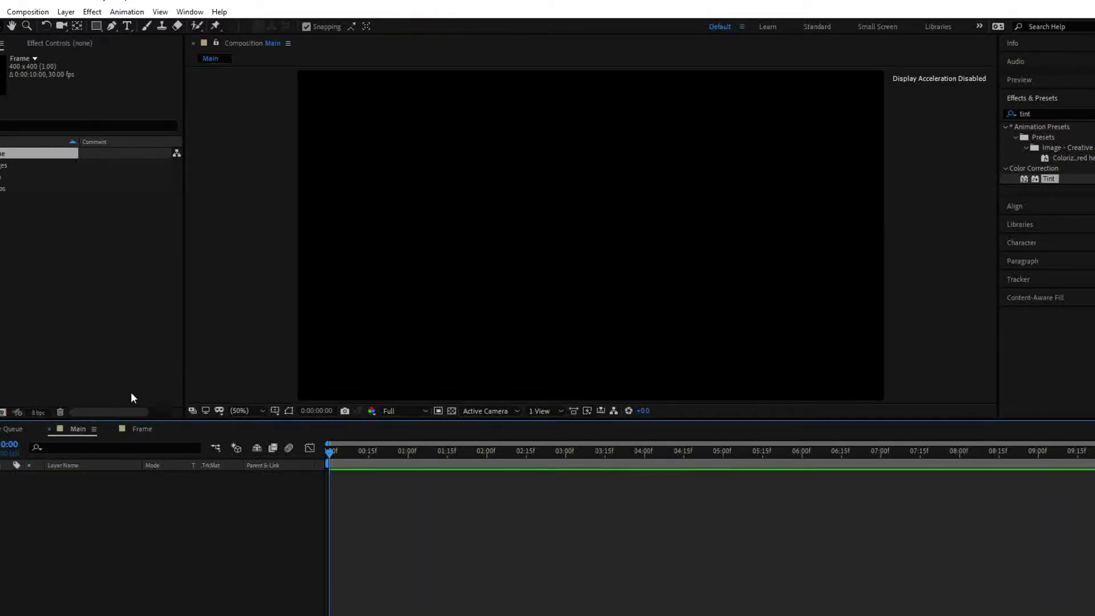
{"action": "left_click", "coordinate": [3, 412]}
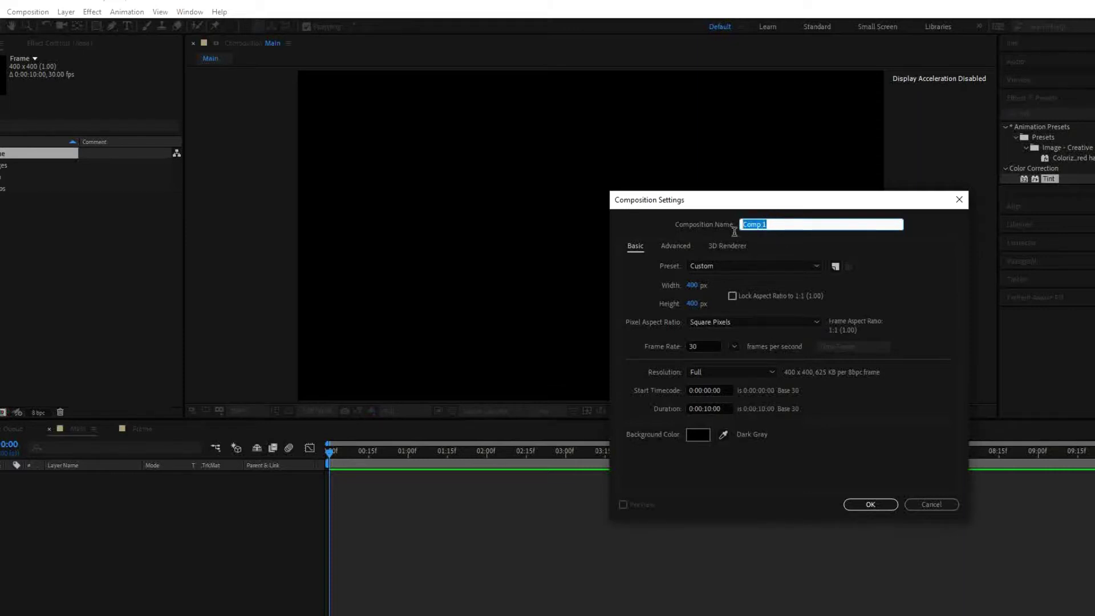
{"action": "type", "text": "ront"}
{"action": "left_click", "coordinate": [875, 508]}
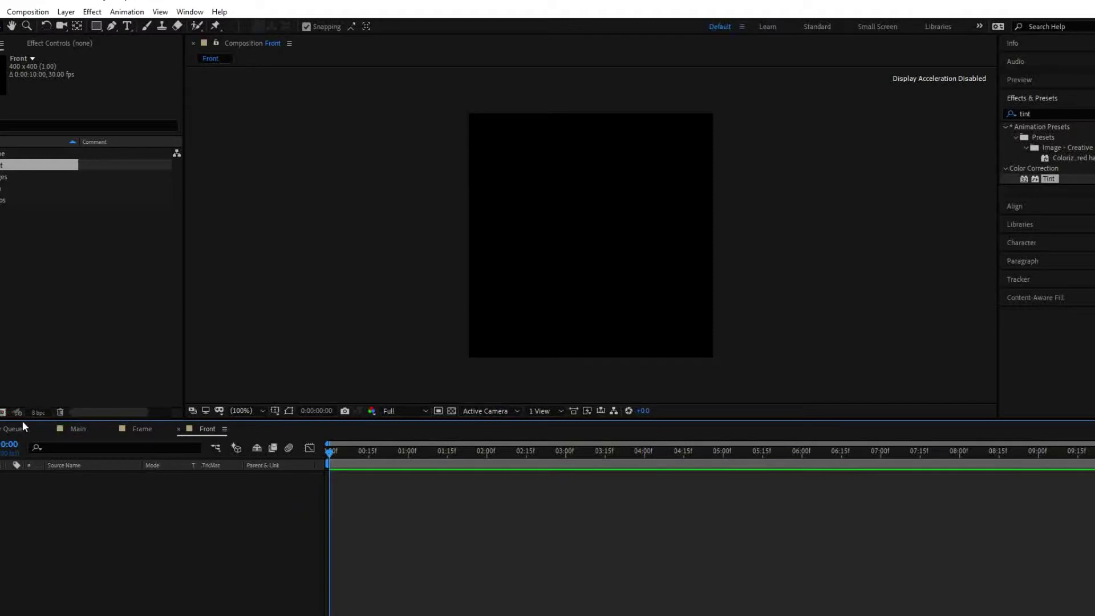
{"action": "left_click", "coordinate": [76, 429]}
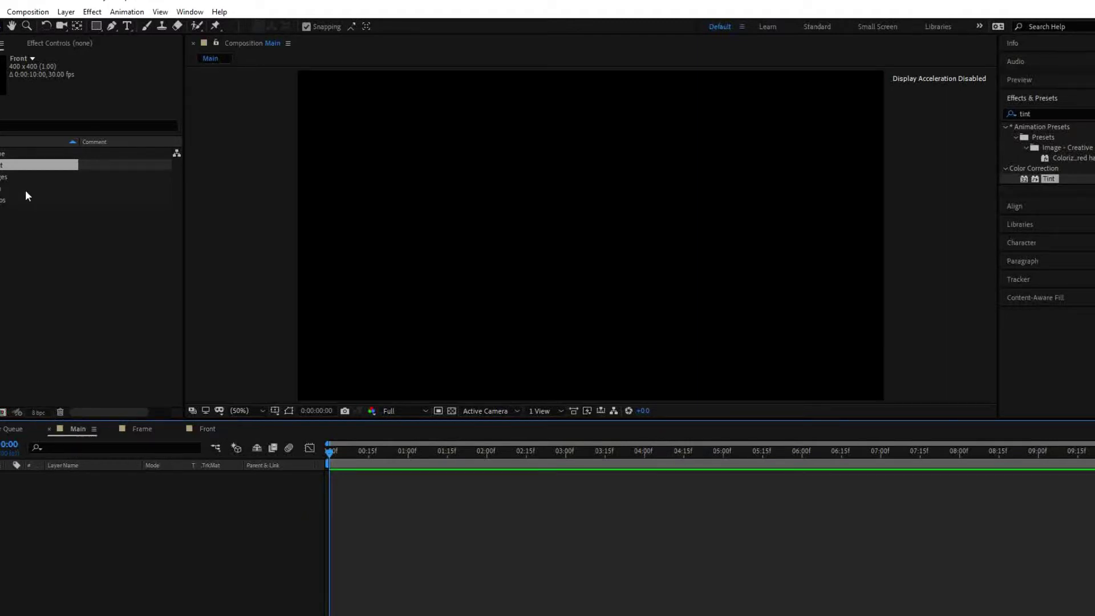
{"action": "left_click_drag", "start_coordinate": [13, 166], "coordinate": [52, 500]}
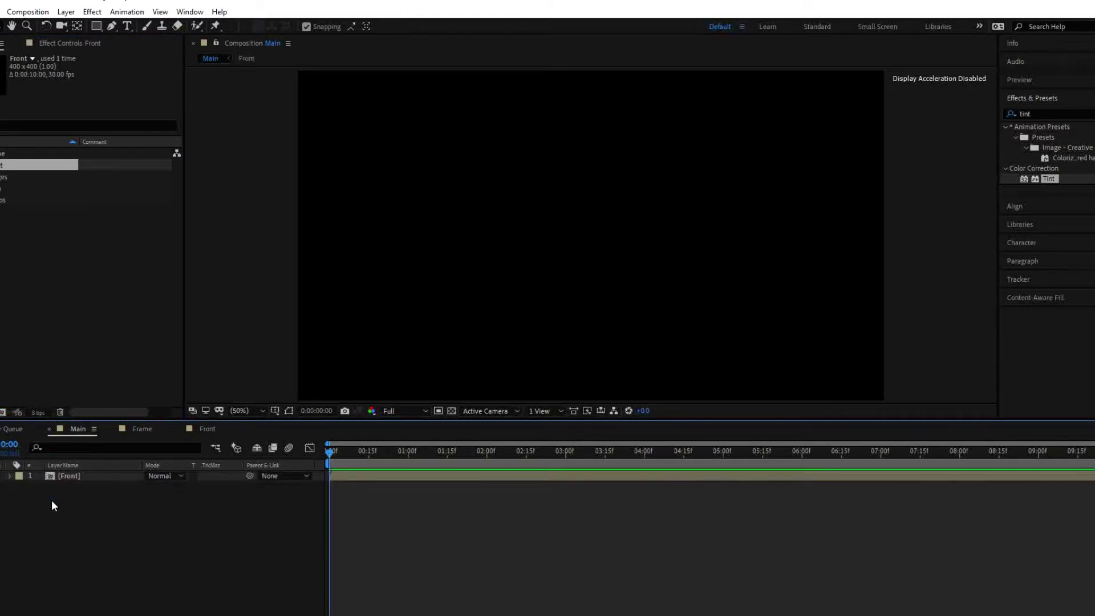
- Open the nested Front composition and add the Frame composition to it as a layer
{"action": "double_click", "coordinate": [64, 477]}
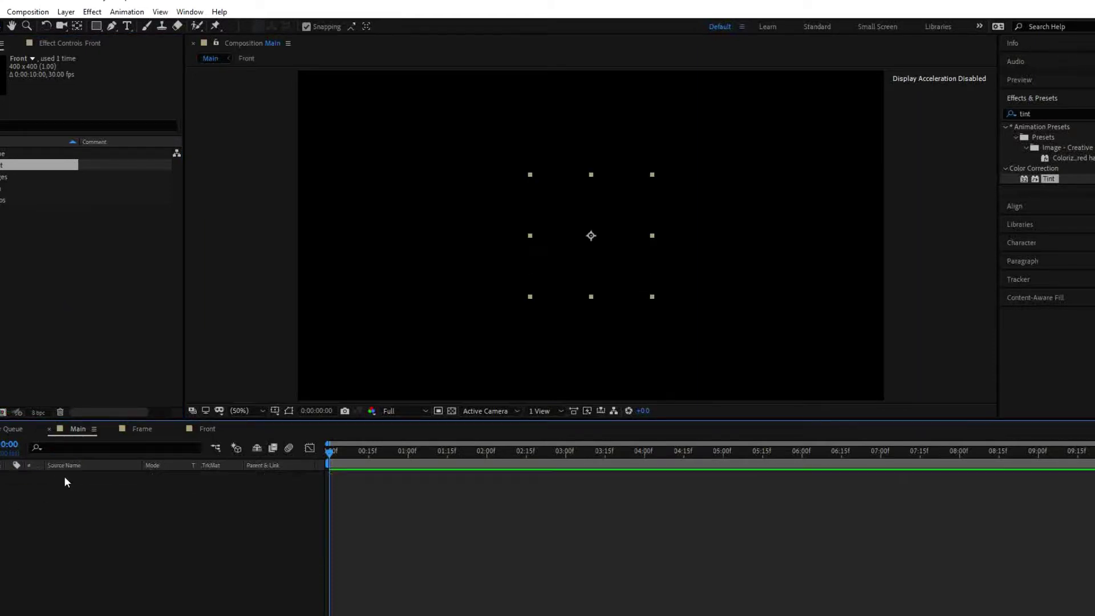
{"action": "left_click", "coordinate": [2, 153]}
{"action": "left_click_drag", "start_coordinate": [1, 153], "coordinate": [49, 488]}
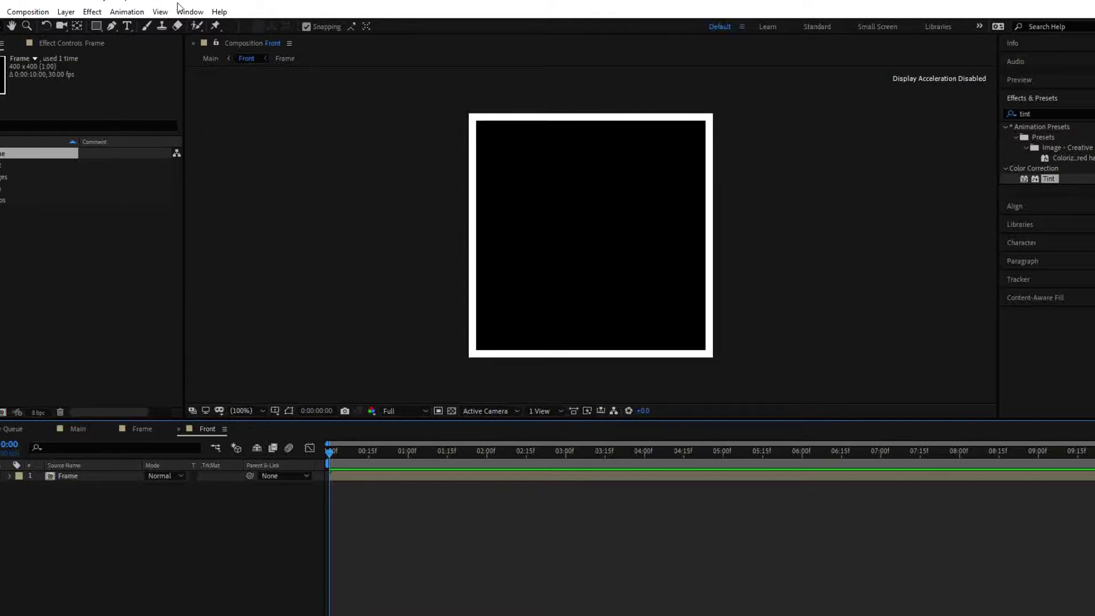
- Add a red 400 × 400 px solid named BG to the Front composition
{"action": "left_click", "coordinate": [126, 26]}
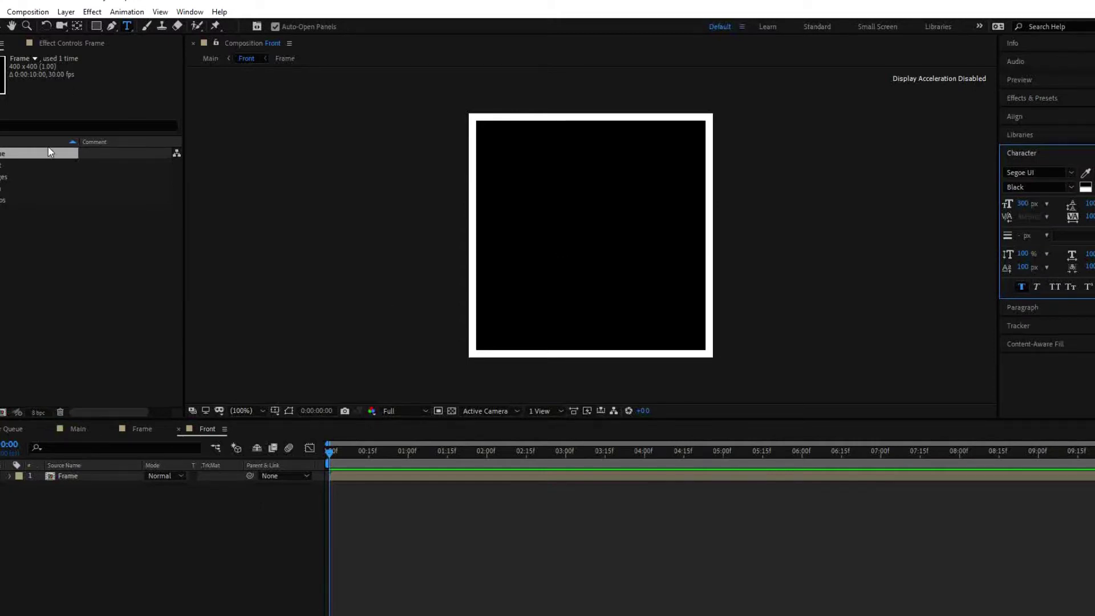
{"action": "right_click", "coordinate": [96, 516]}
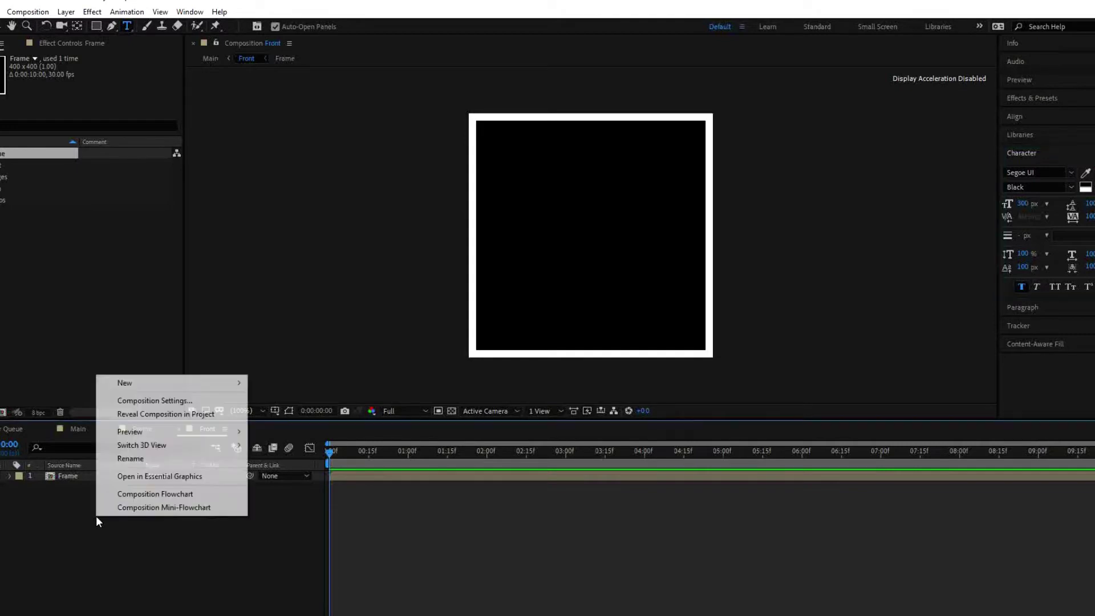
{"action": "mouse_move", "coordinate": [140, 387]}
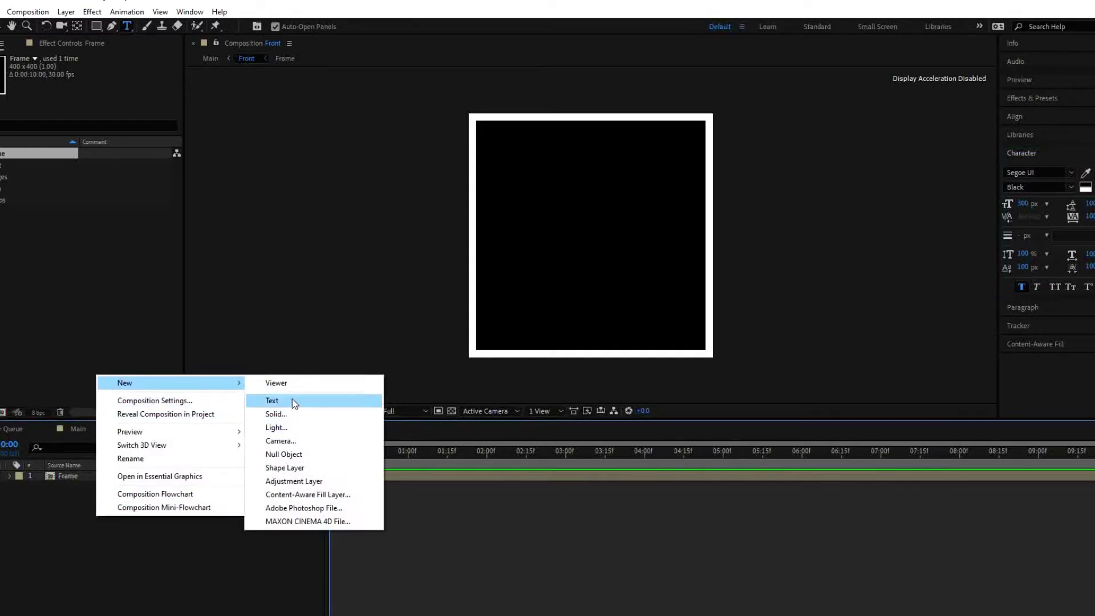
{"action": "left_click", "coordinate": [287, 413]}
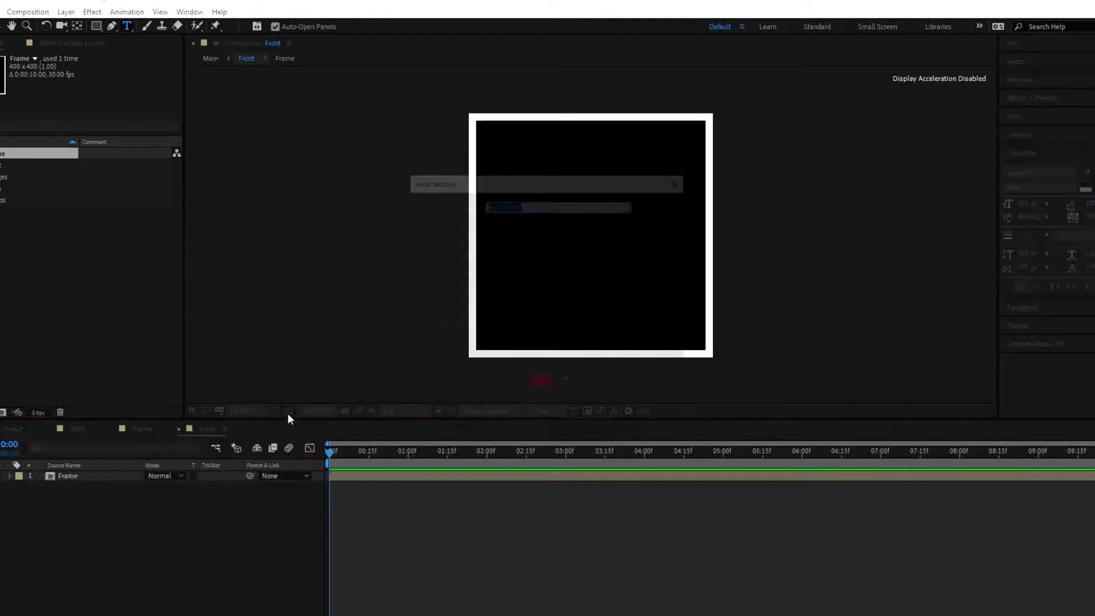
{"action": "type", "text": "BG"}
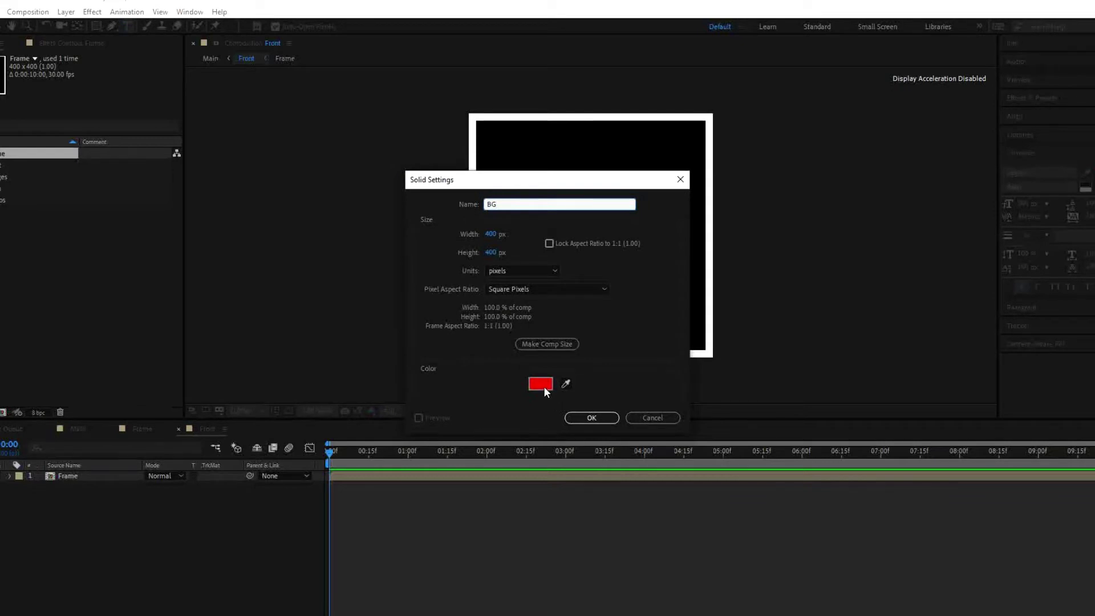
{"action": "left_click", "coordinate": [591, 418]}
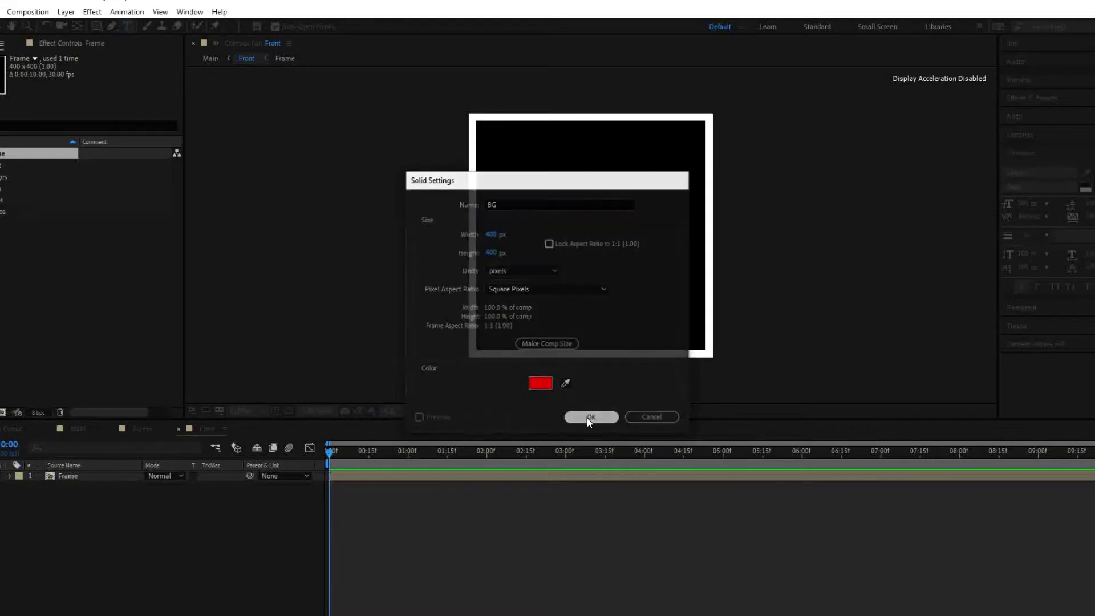
- Move the red BG layer below the Frame layer in the Front composition and return to the composition view
{"action": "left_click", "coordinate": [106, 526]}
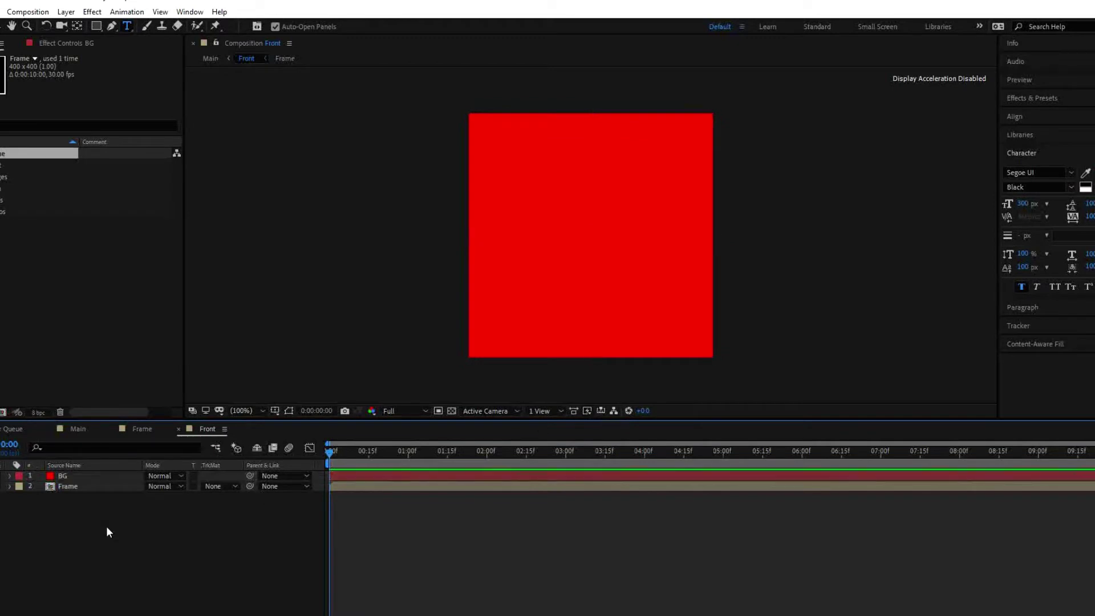
{"action": "double_click", "coordinate": [91, 476]}
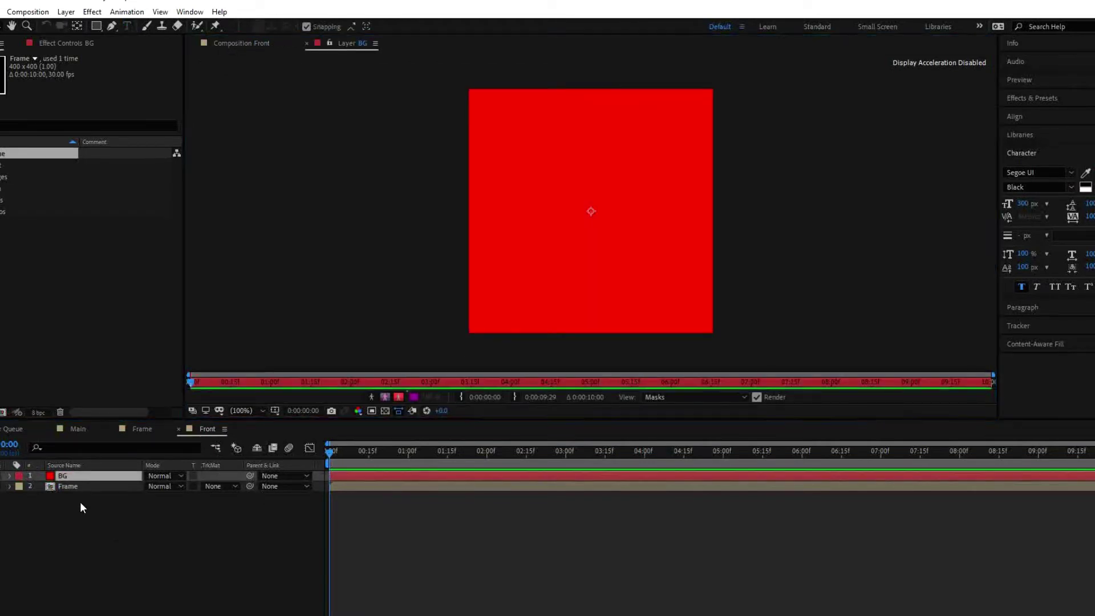
{"action": "left_click_drag", "start_coordinate": [68, 476], "coordinate": [53, 494]}
{"action": "left_click", "coordinate": [57, 499]}
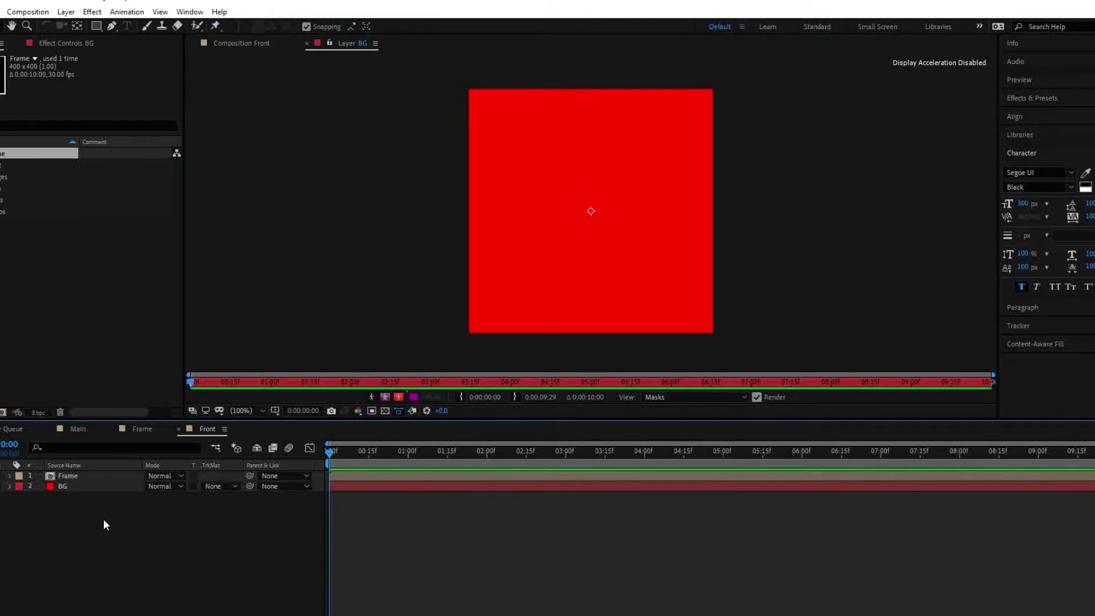
{"action": "left_click", "coordinate": [307, 44]}
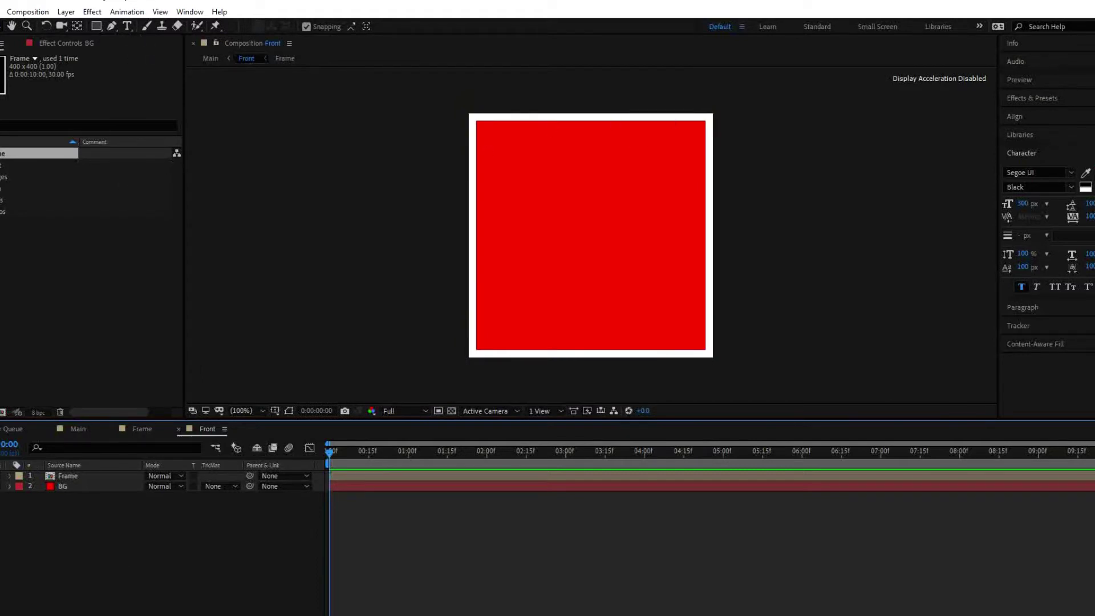
- Add a text layer reading FRONT to the Front composition and move it down over the red square
{"action": "left_click", "coordinate": [127, 25]}
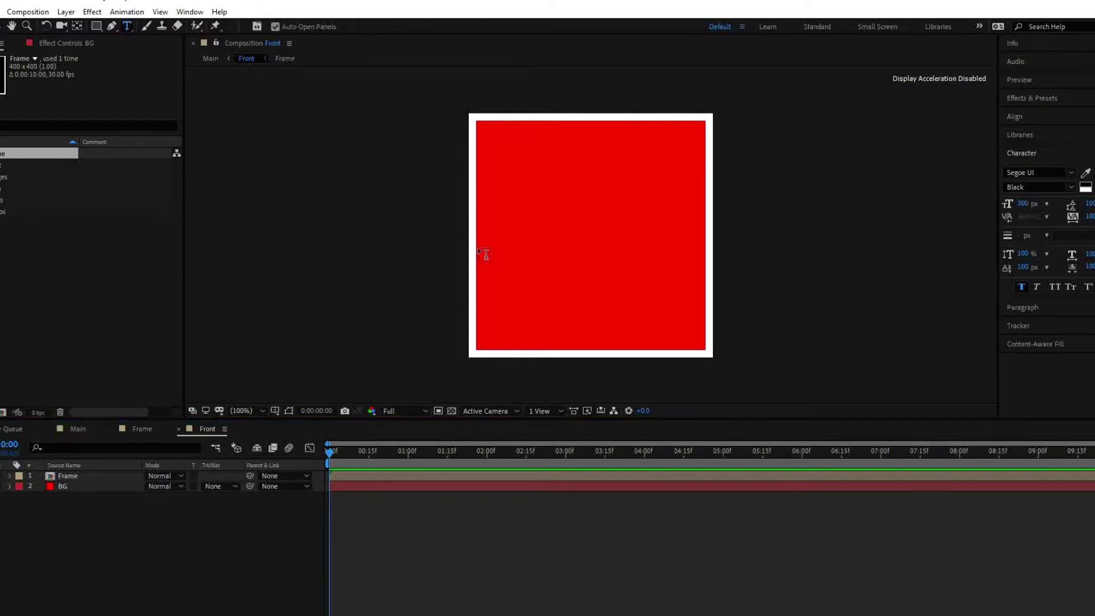
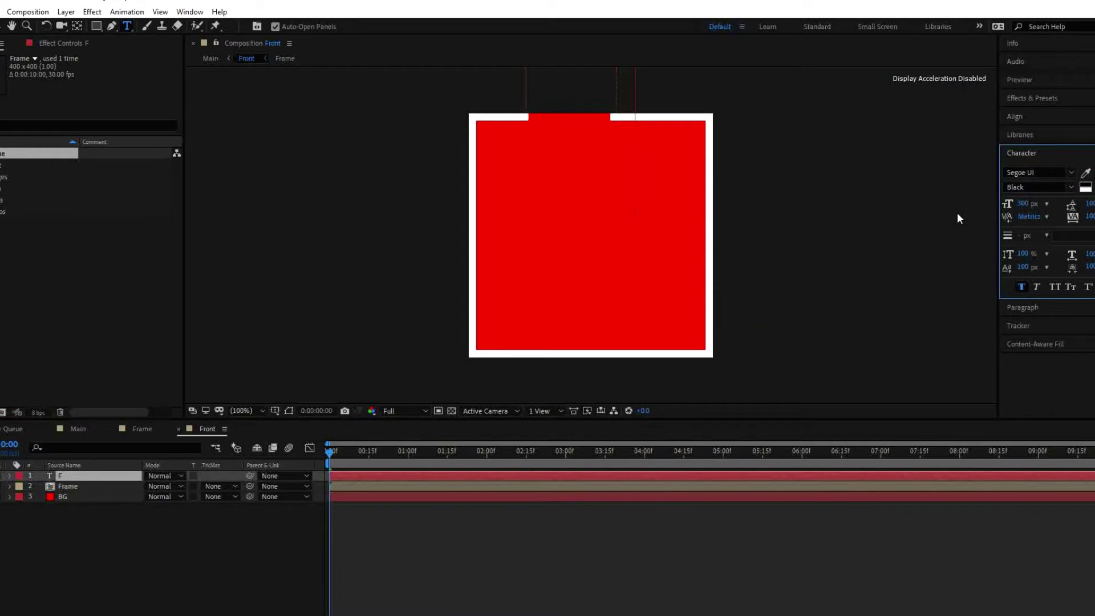
{"action": "left_click", "coordinate": [957, 213]}
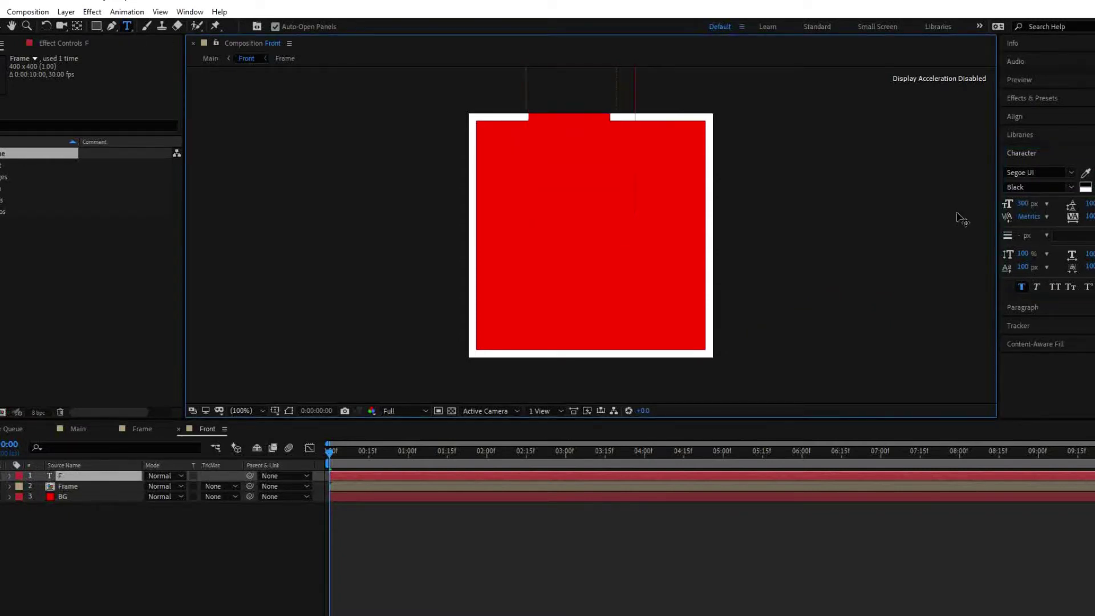
{"action": "type", "text": "RONT"}
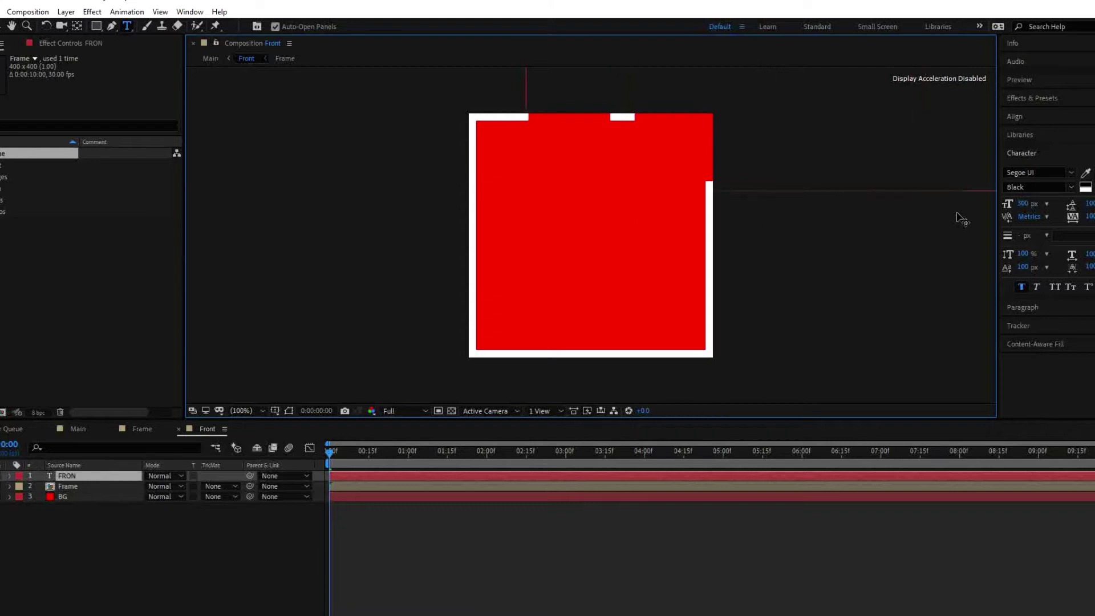
{"action": "left_click", "coordinate": [3, 26]}
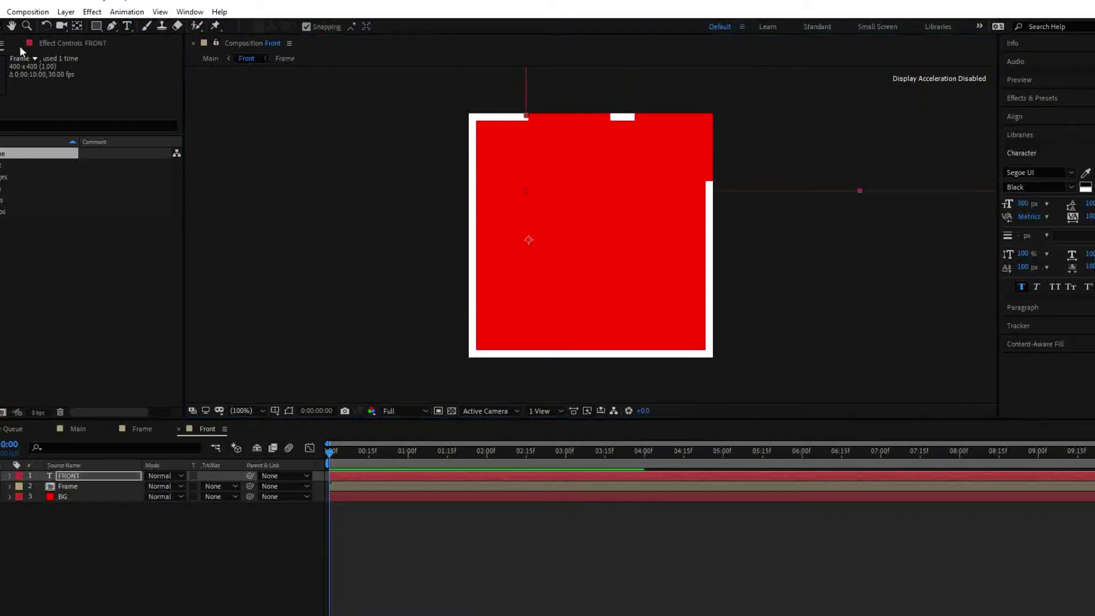
{"action": "left_click_drag", "start_coordinate": [765, 137], "coordinate": [552, 282]}
{"action": "key", "text": "Caps_Lock"}
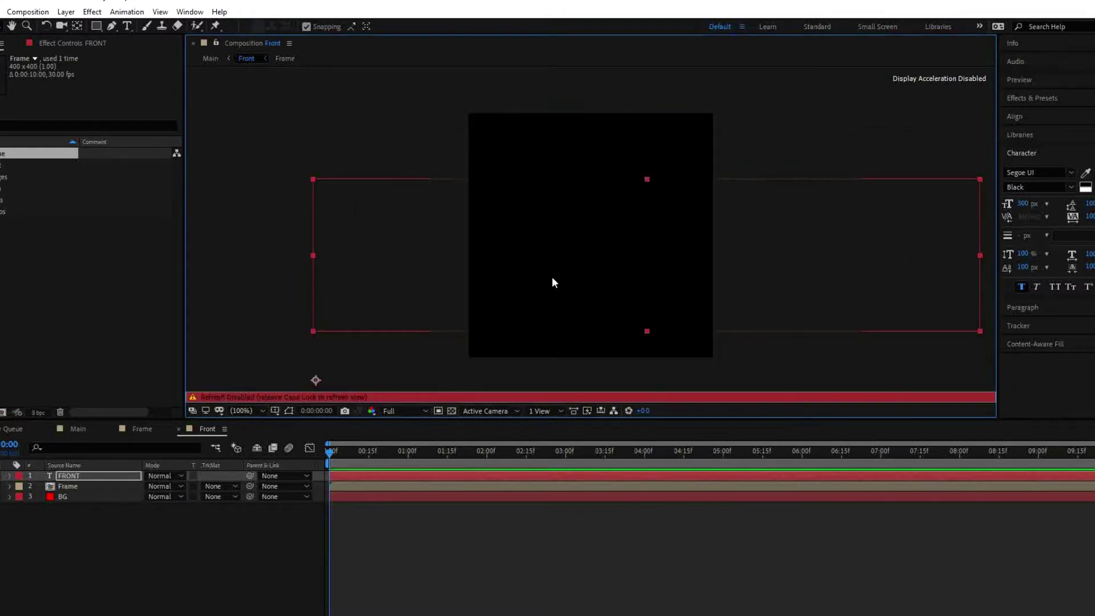
- Set the fill colour of the FRONT text to white and keep the composition view refreshing
{"action": "left_click", "coordinate": [70, 476]}
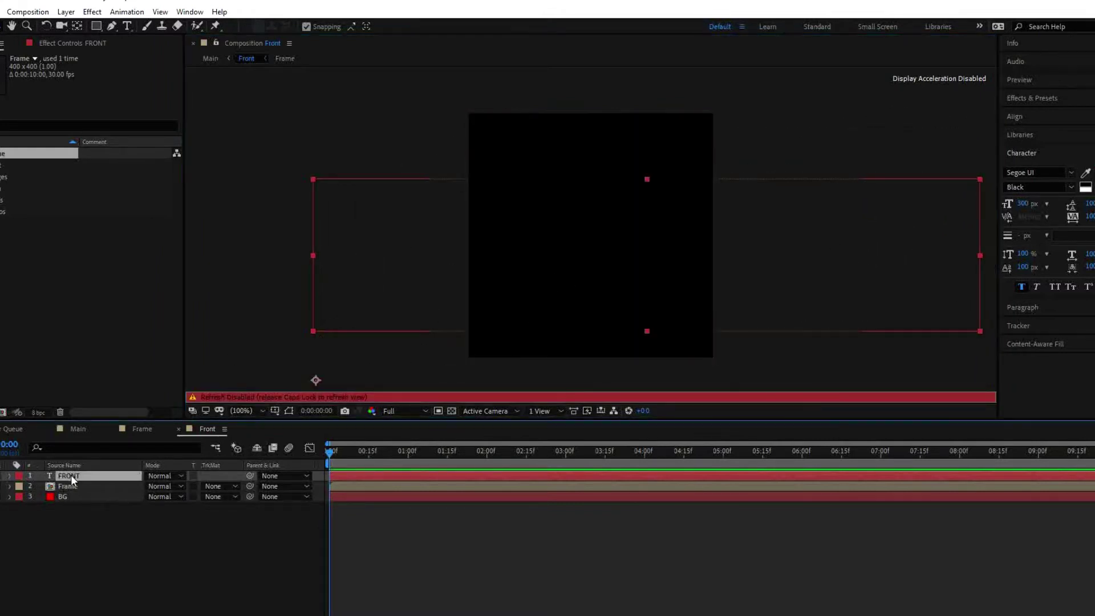
{"action": "left_click", "coordinate": [1086, 186]}
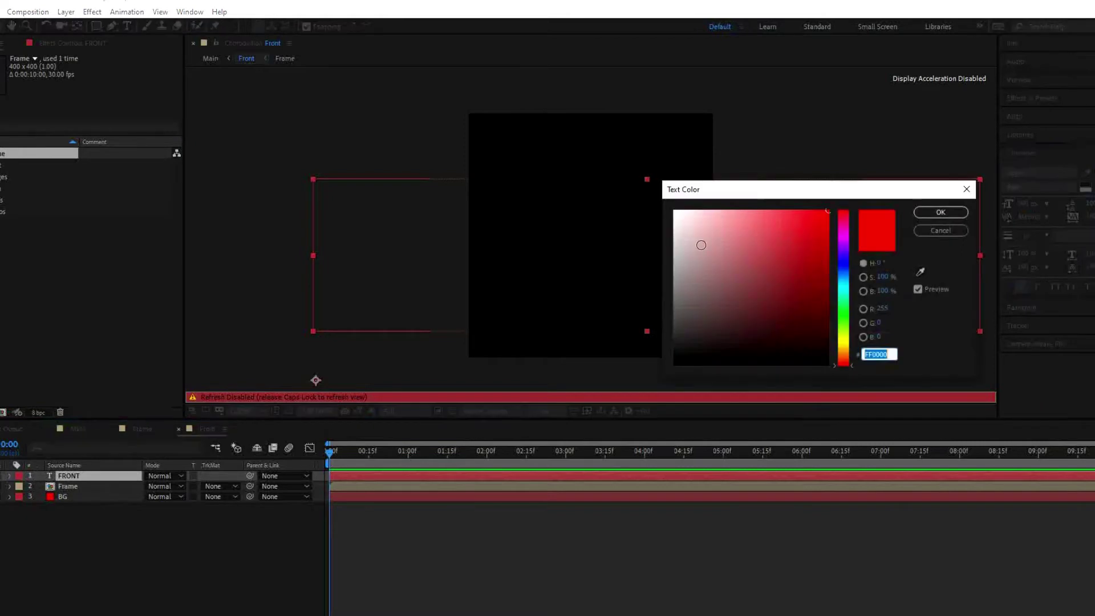
{"action": "left_click_drag", "start_coordinate": [701, 244], "coordinate": [674, 217]}
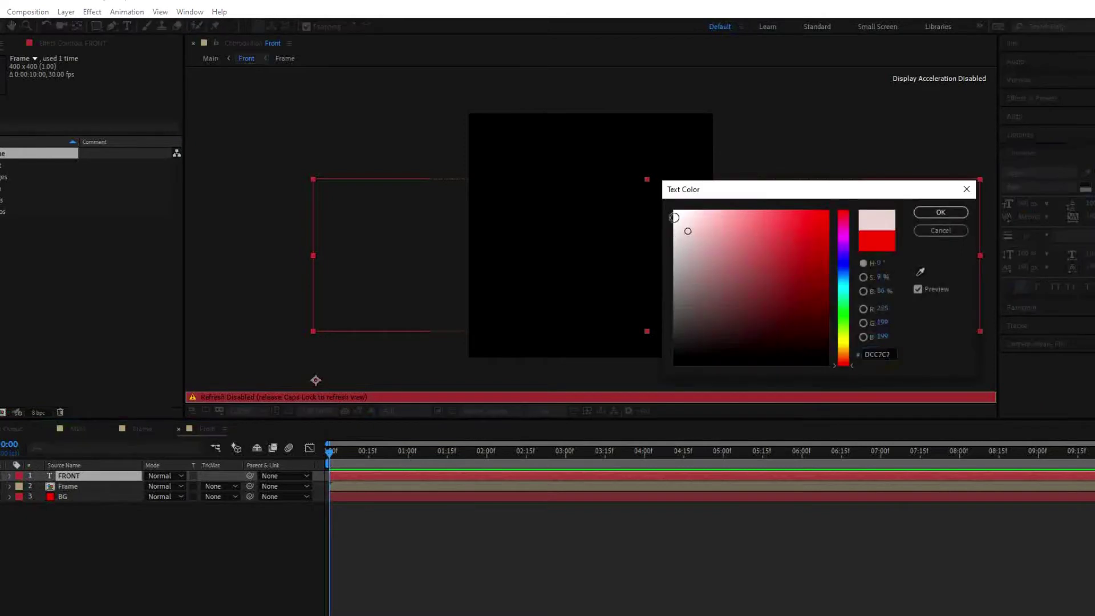
{"action": "left_click", "coordinate": [942, 213]}
{"action": "left_click", "coordinate": [104, 478]}
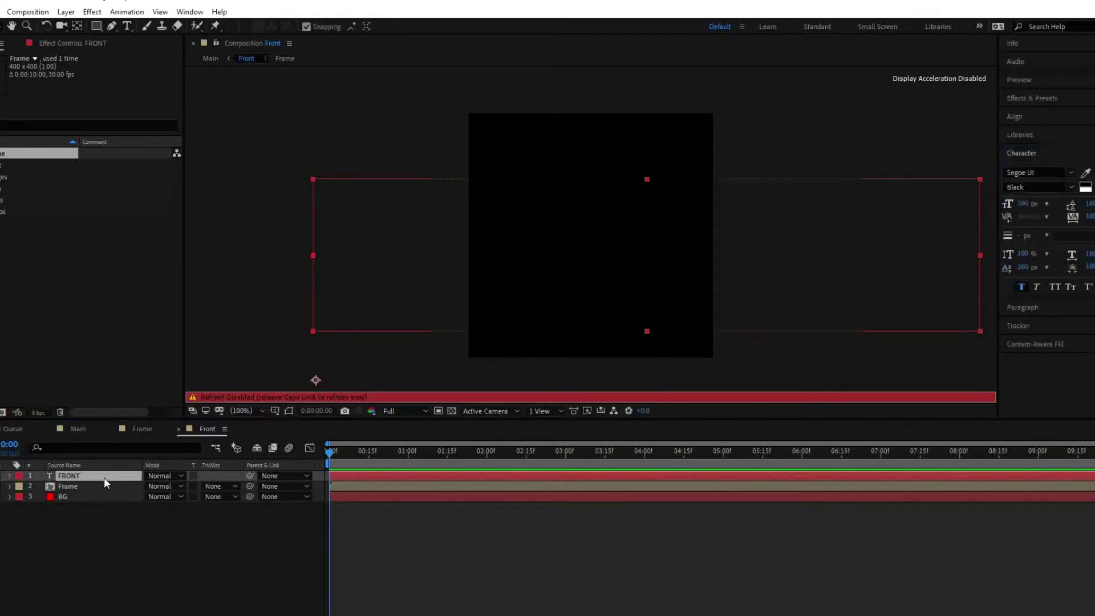
{"action": "key", "text": "Caps_Lock"}
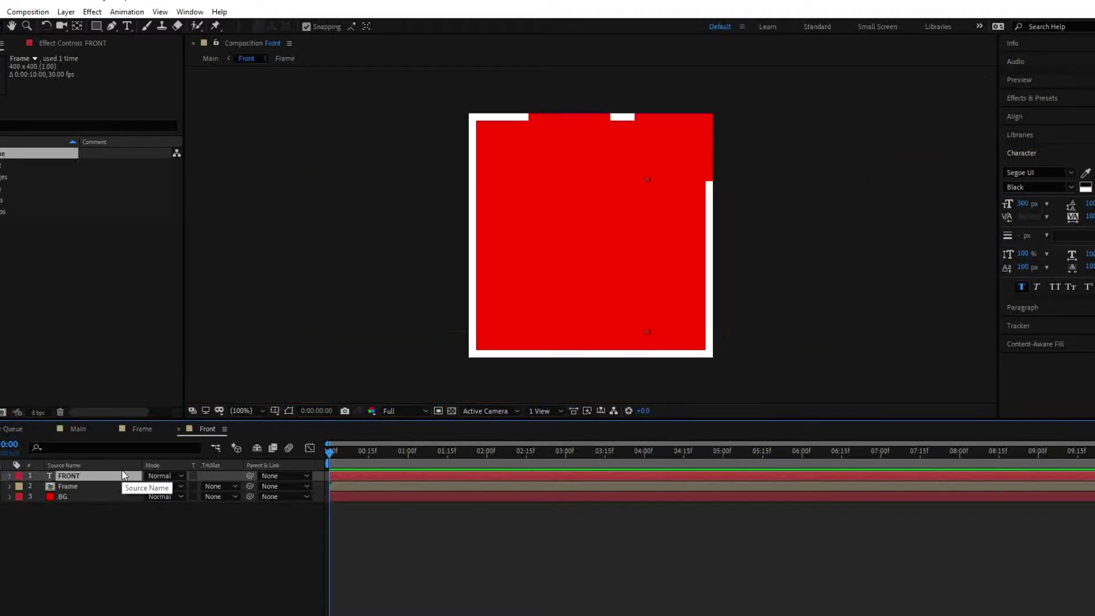
- Set the FRONT text size to 111 px and centre the layer horizontally and vertically in the composition
{"action": "left_click", "coordinate": [1026, 205]}
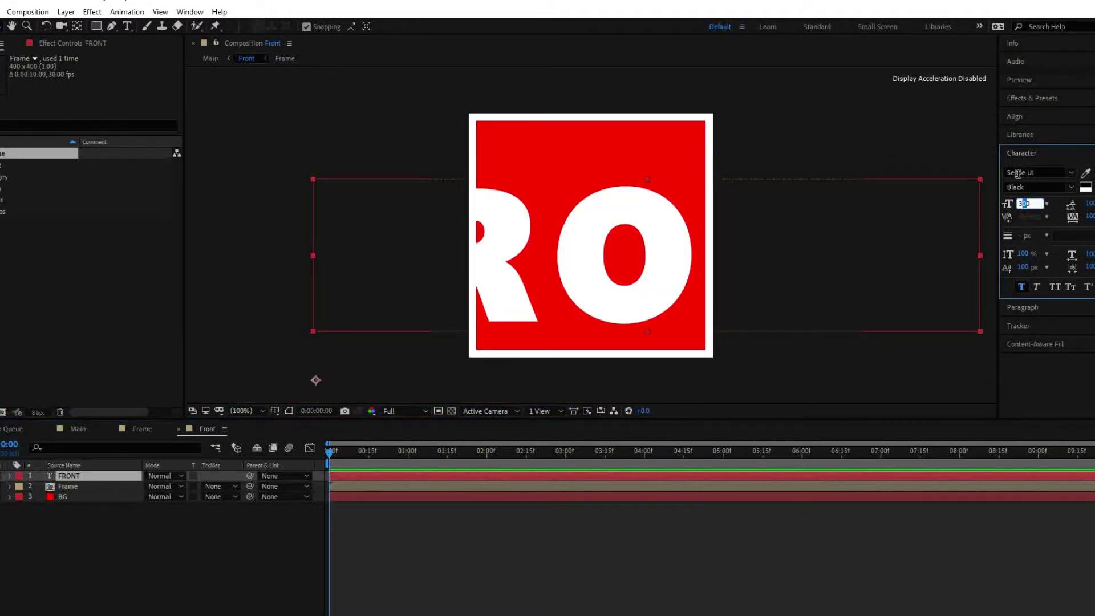
{"action": "left_click", "coordinate": [939, 150]}
{"action": "left_click_drag", "start_coordinate": [1023, 205], "coordinate": [934, 229]}
{"action": "left_click", "coordinate": [406, 320]}
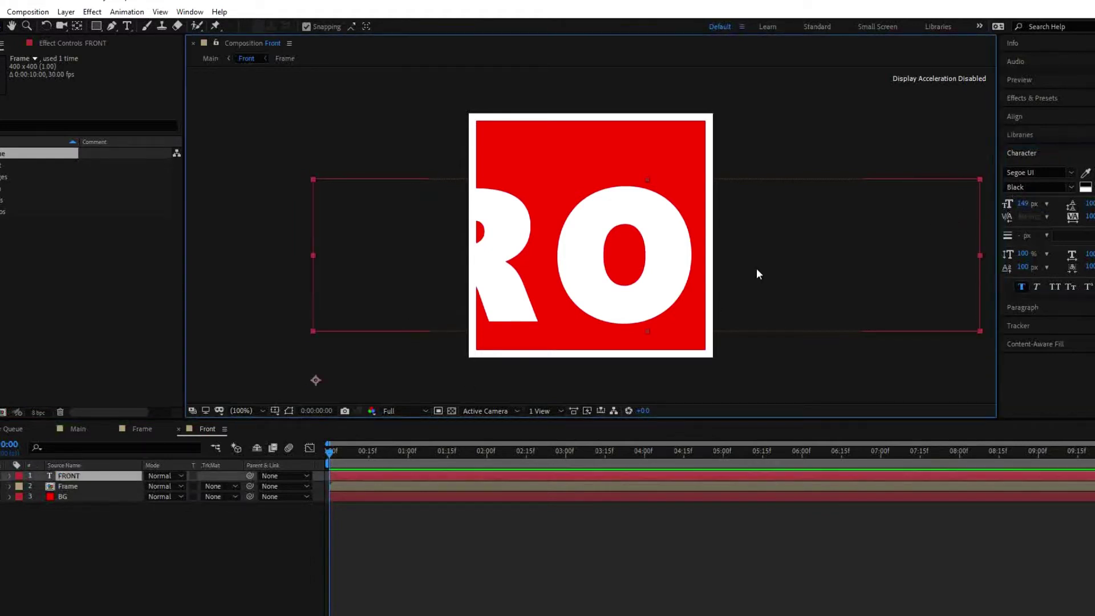
{"action": "left_click_drag", "start_coordinate": [1025, 208], "coordinate": [939, 230]}
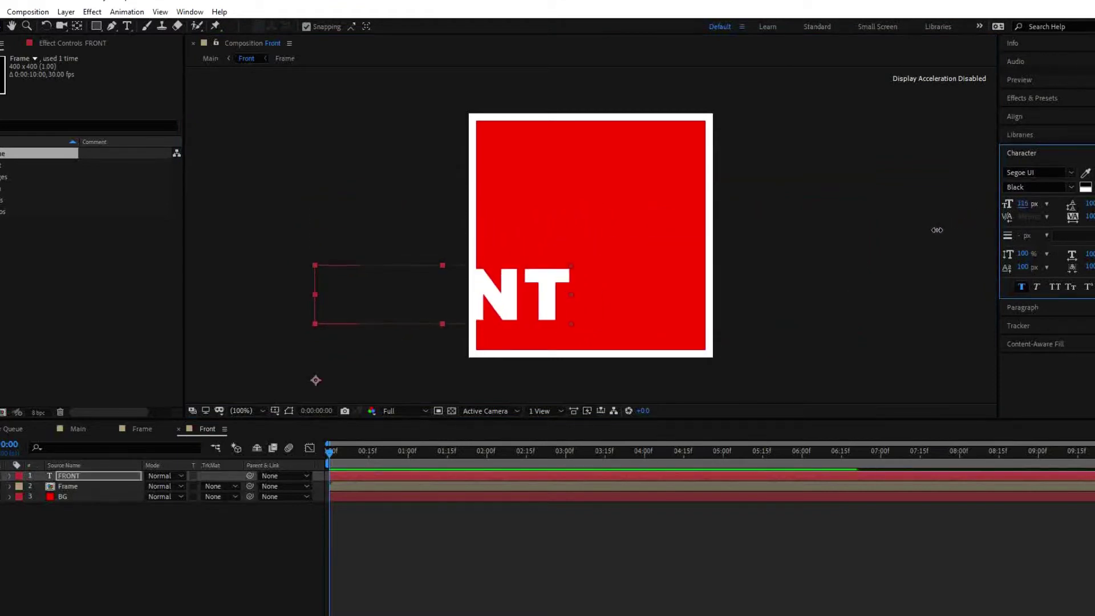
{"action": "left_click", "coordinate": [1016, 116]}
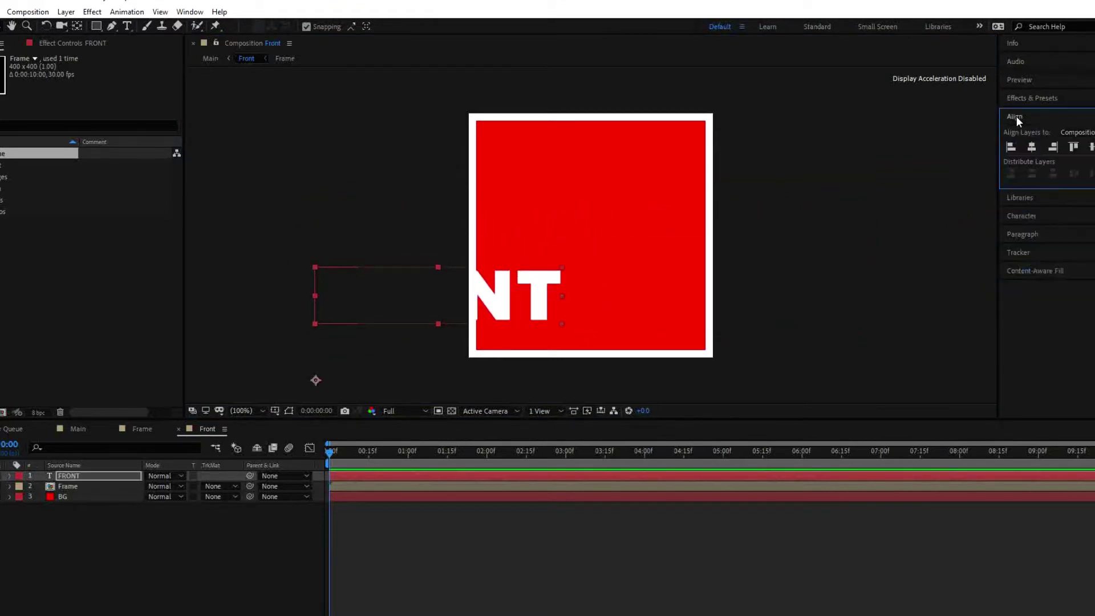
{"action": "left_click", "coordinate": [1032, 147]}
{"action": "left_click", "coordinate": [1091, 146]}
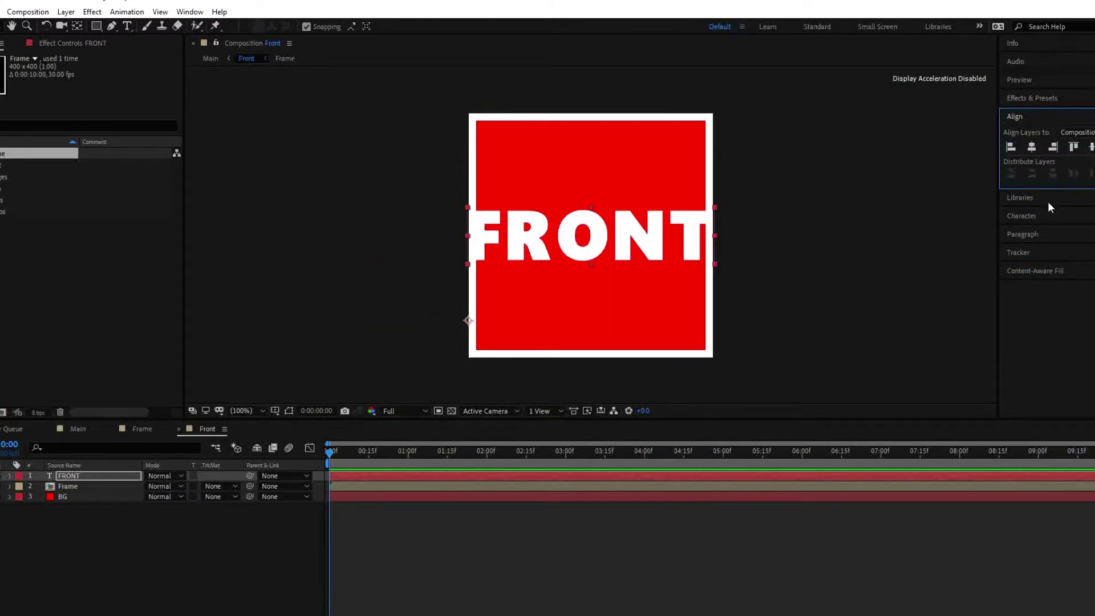
- Set the FRONT text size to 88 px and centre the layer in the composition both ways
{"action": "left_click", "coordinate": [1022, 216]}
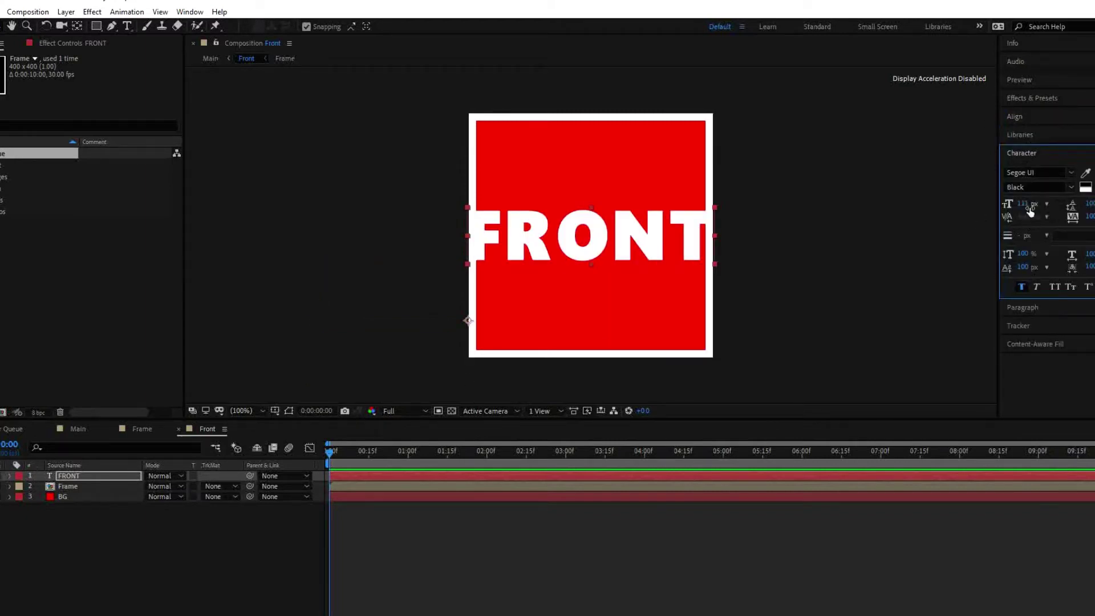
{"action": "left_click_drag", "start_coordinate": [1026, 205], "coordinate": [1018, 209]}
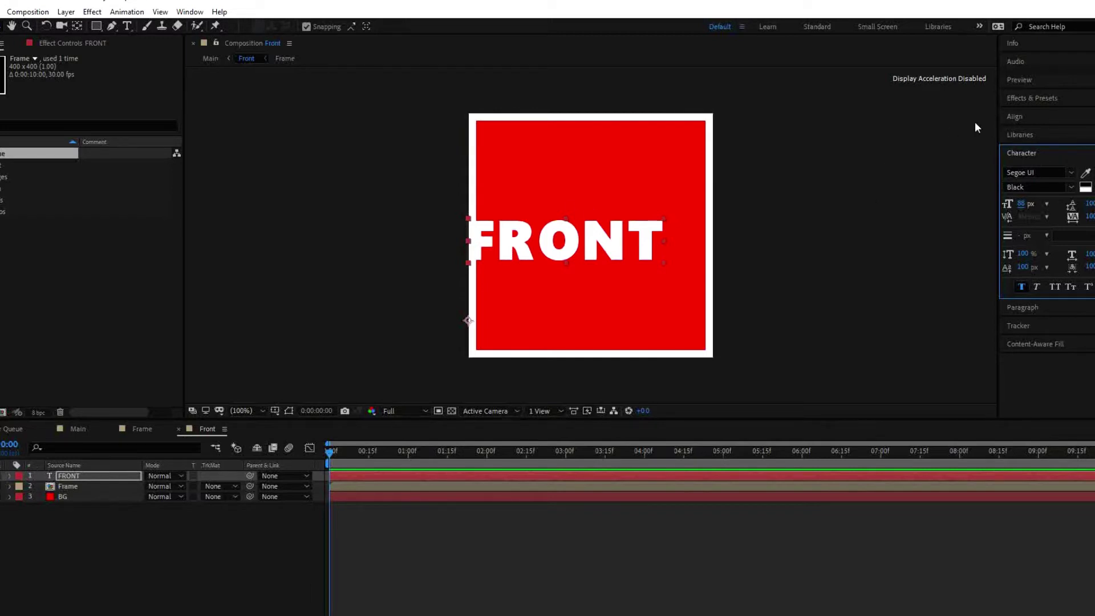
{"action": "left_click", "coordinate": [1013, 117]}
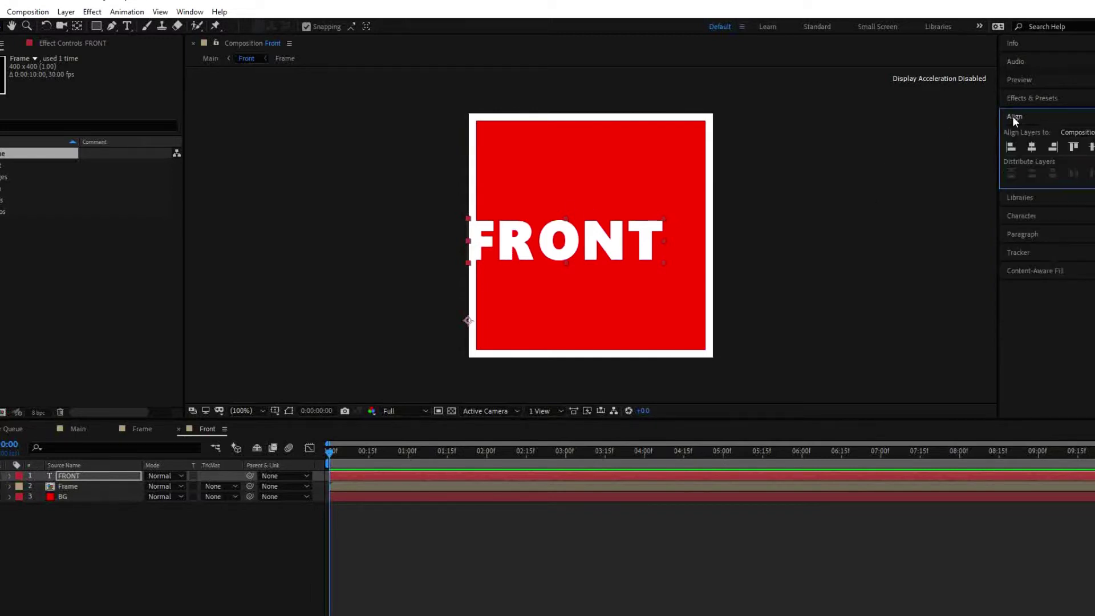
{"action": "left_click", "coordinate": [1033, 147]}
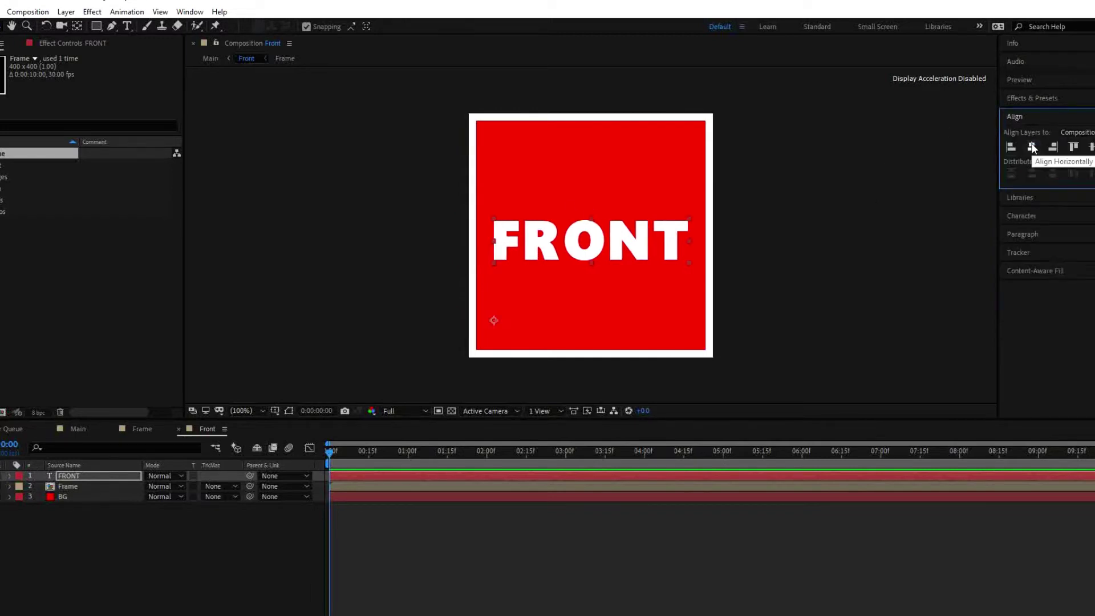
{"action": "left_click", "coordinate": [1092, 148]}
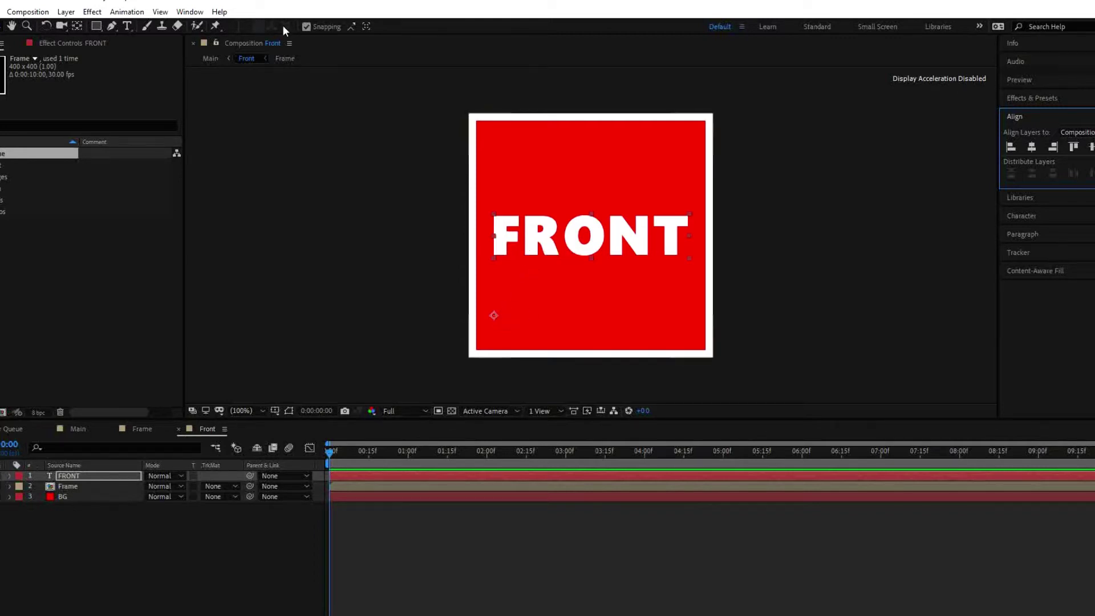
- Move the anchor point of the FRONT text layer to the centre of the text and deselect the layer
{"action": "left_click", "coordinate": [77, 26]}
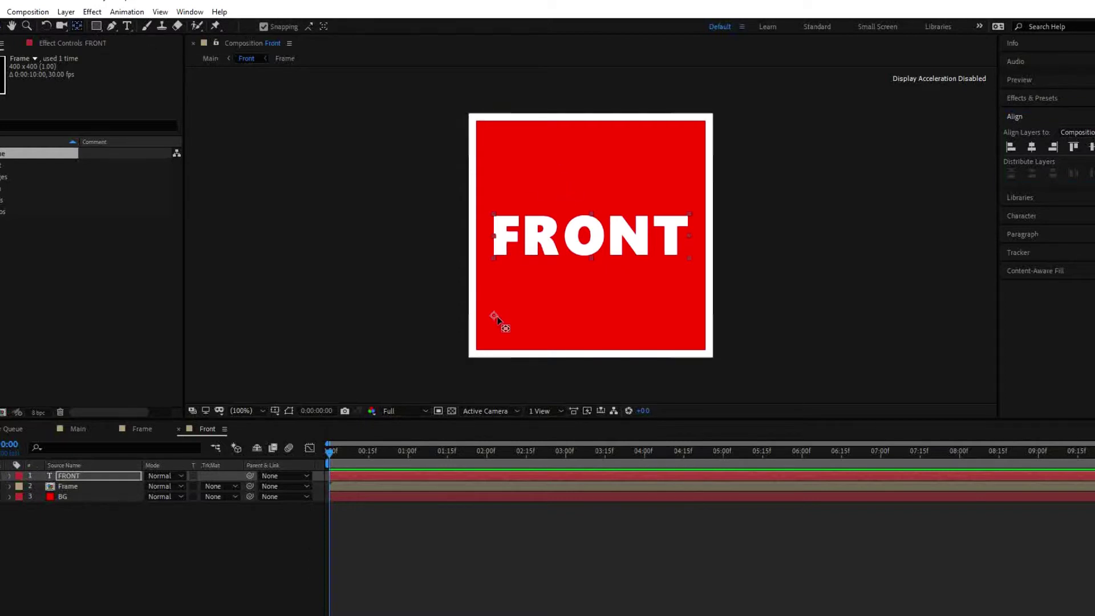
{"action": "left_click_drag", "start_coordinate": [494, 315], "coordinate": [501, 310]}
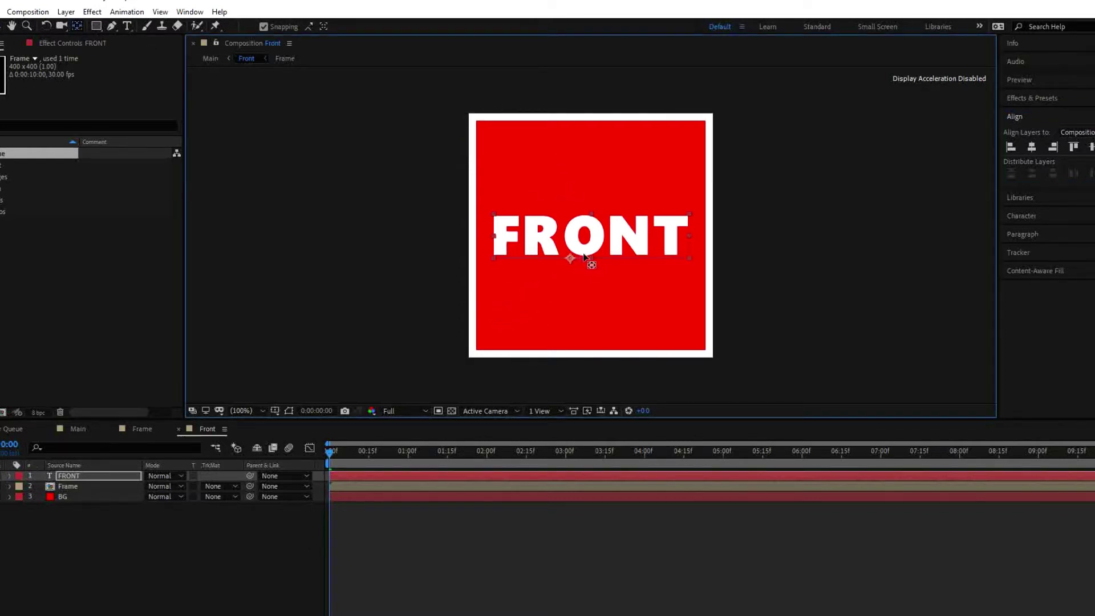
{"action": "mouse_move", "coordinate": [579, 259]}
{"action": "left_mouse_down"}
{"action": "mouse_move", "coordinate": [579, 237]}
{"action": "mouse_move", "coordinate": [592, 256]}
{"action": "left_mouse_up"}
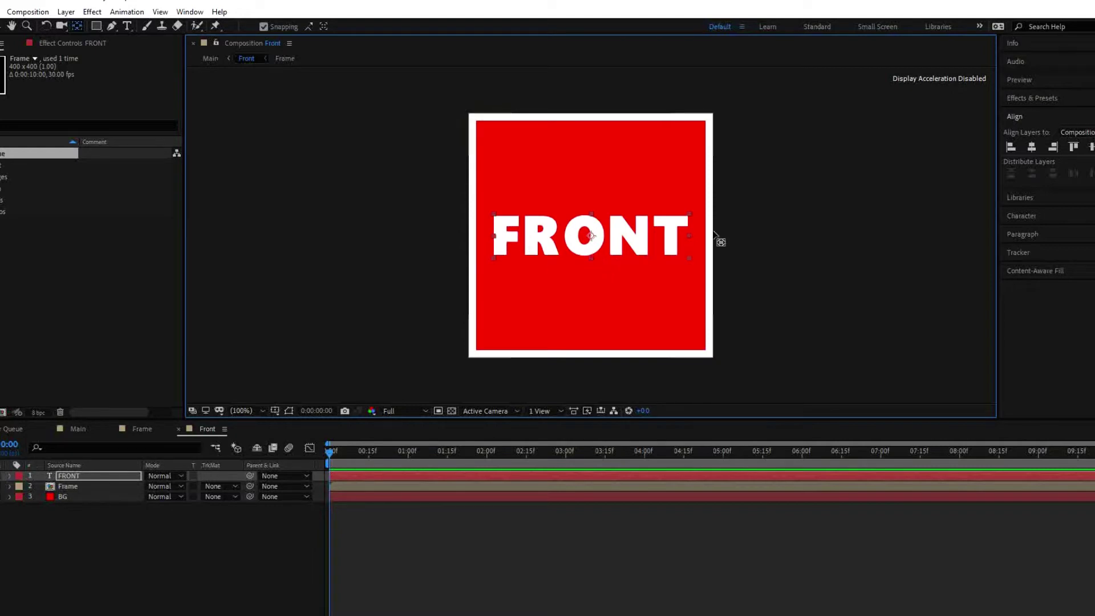
{"action": "left_click", "coordinate": [140, 517]}
- Return to the Main composition and duplicate the Front composition four times in the project
{"action": "left_click", "coordinate": [81, 429]}
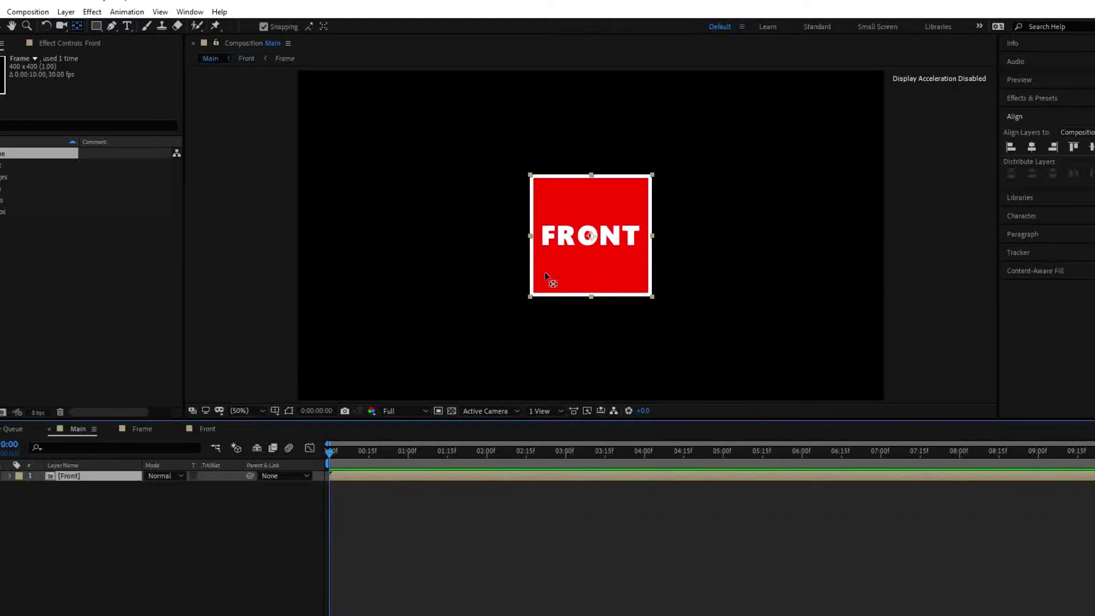
{"action": "left_click", "coordinate": [89, 548]}
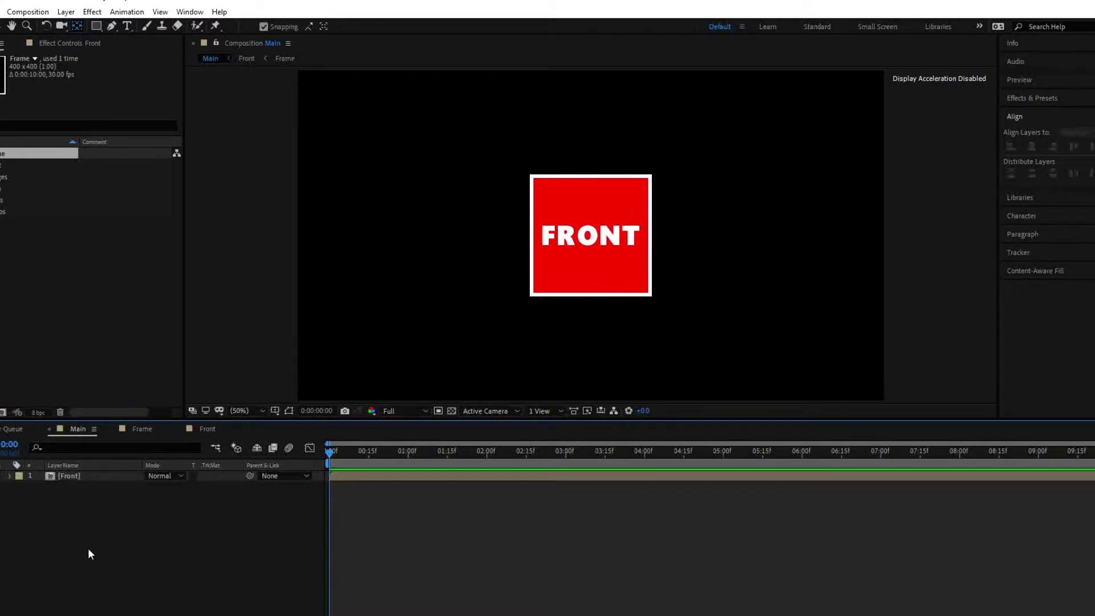
{"action": "left_click", "coordinate": [2, 165]}
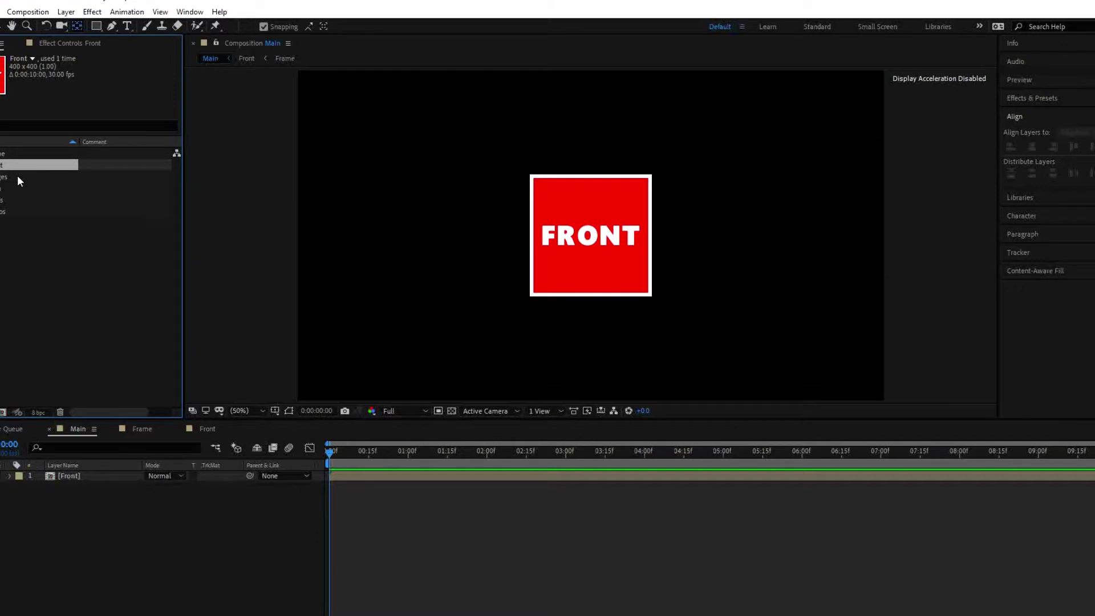
{"action": "key", "text": "ctrl+d"}
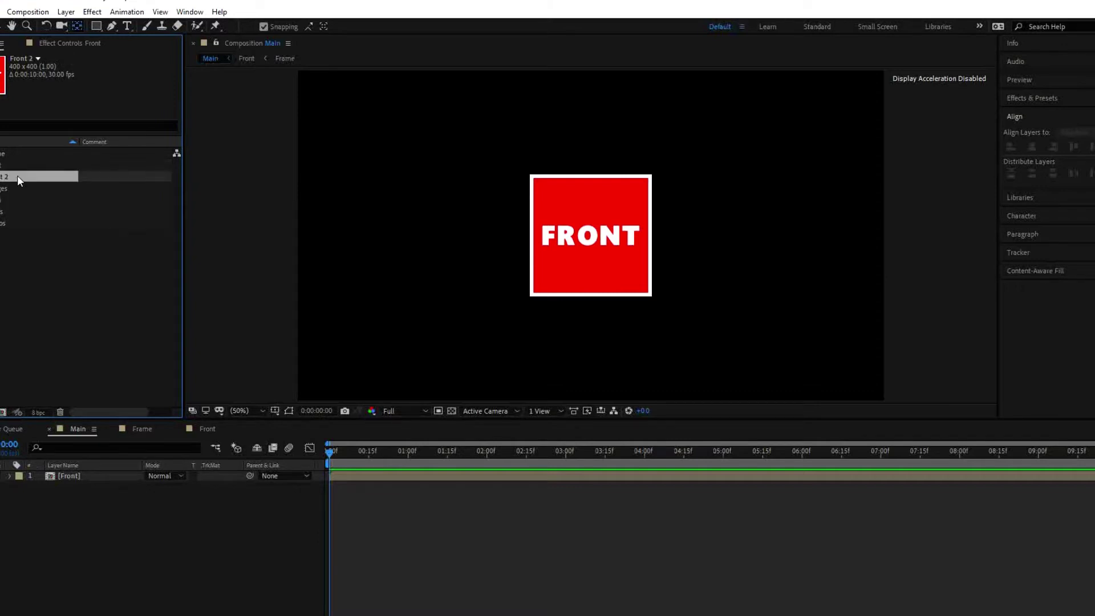
{"action": "key", "text": "ctrl+d"}
{"action": "key", "text": "ctrl+d"}
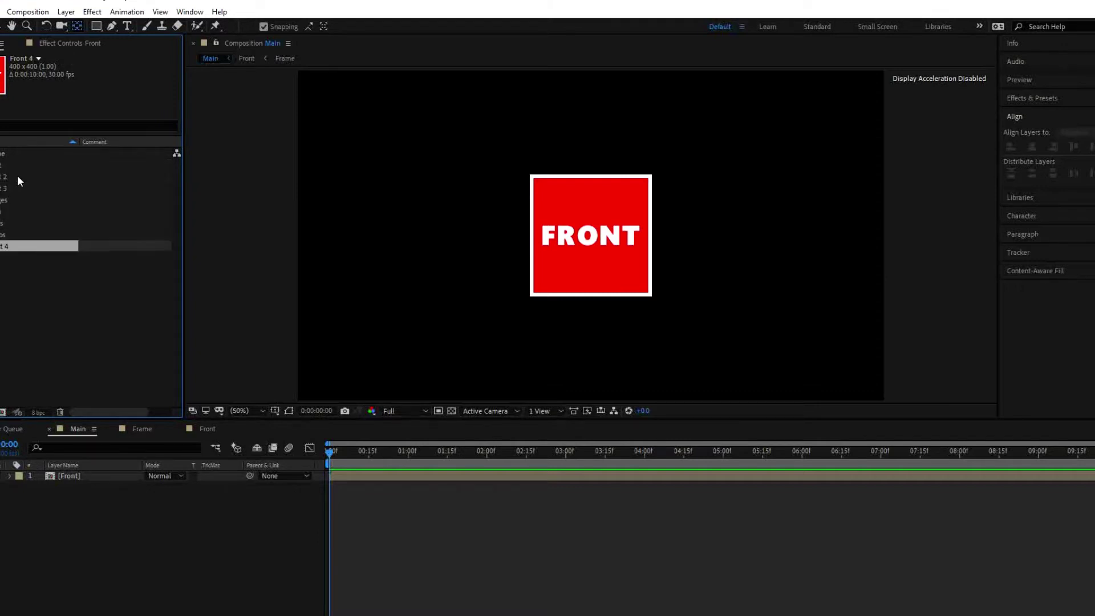
{"action": "key", "text": "ctrl+d"}
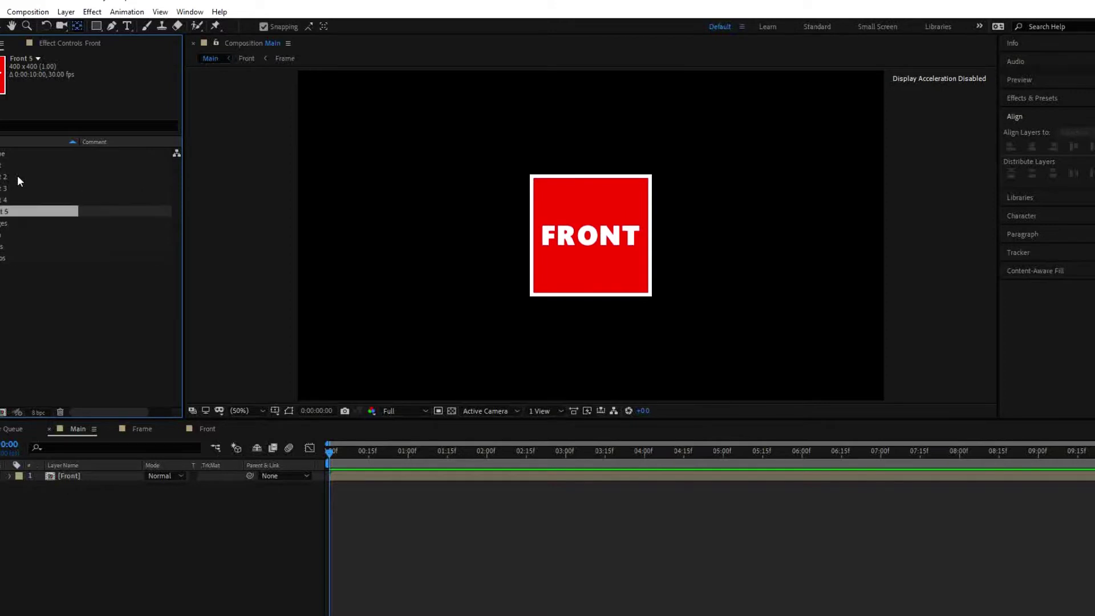
- Rename the Front 2 composition in the project as Back
{"action": "left_click", "coordinate": [10, 178]}
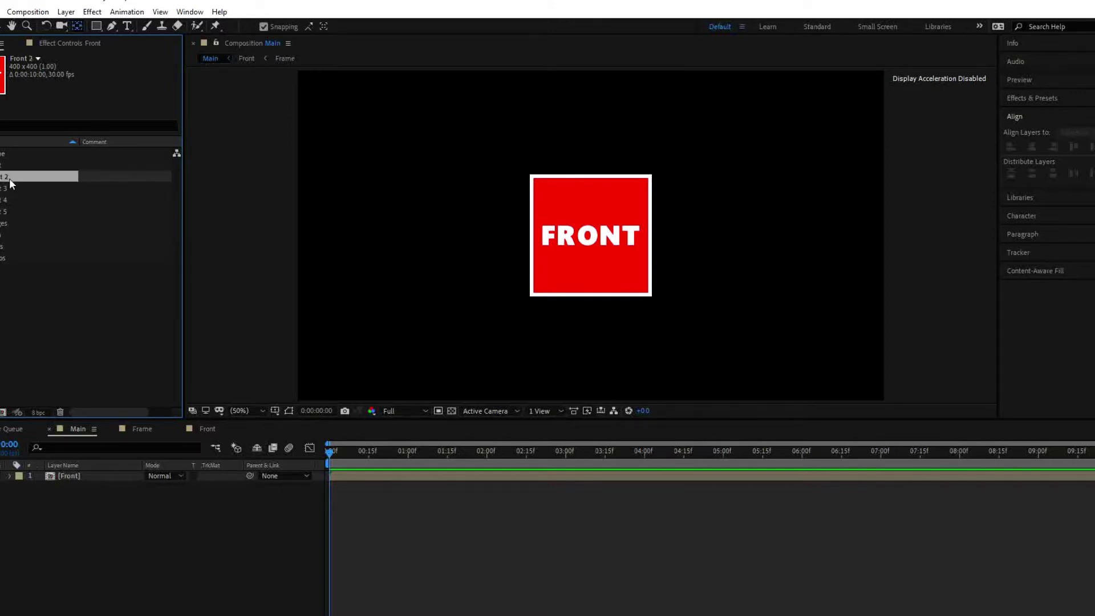
{"action": "key", "text": "Return"}
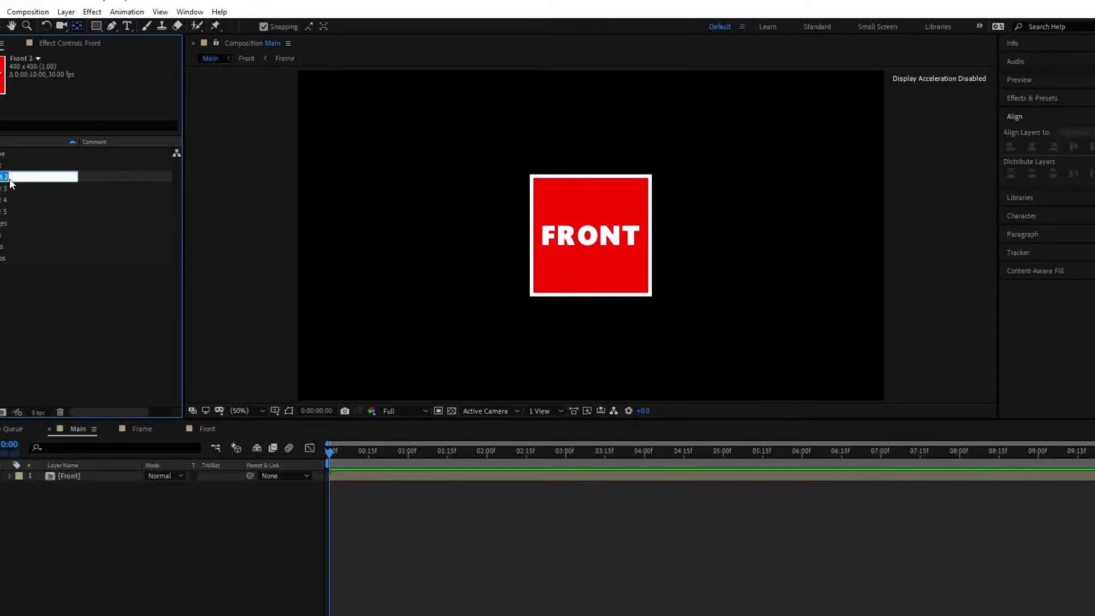
{"action": "key", "text": "BackSpace"}
{"action": "type", "text": "Back"}
{"action": "key", "text": "Return"}
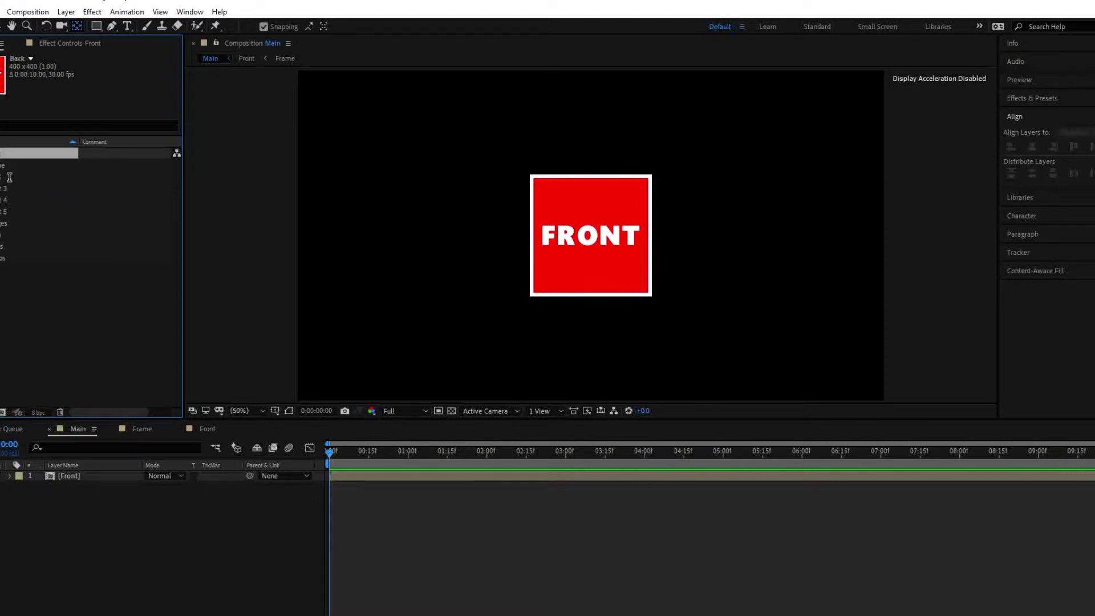
- Rename the Front 3 composition in the project as Top
{"action": "left_click", "coordinate": [8, 188]}
{"action": "key", "text": "Return"}
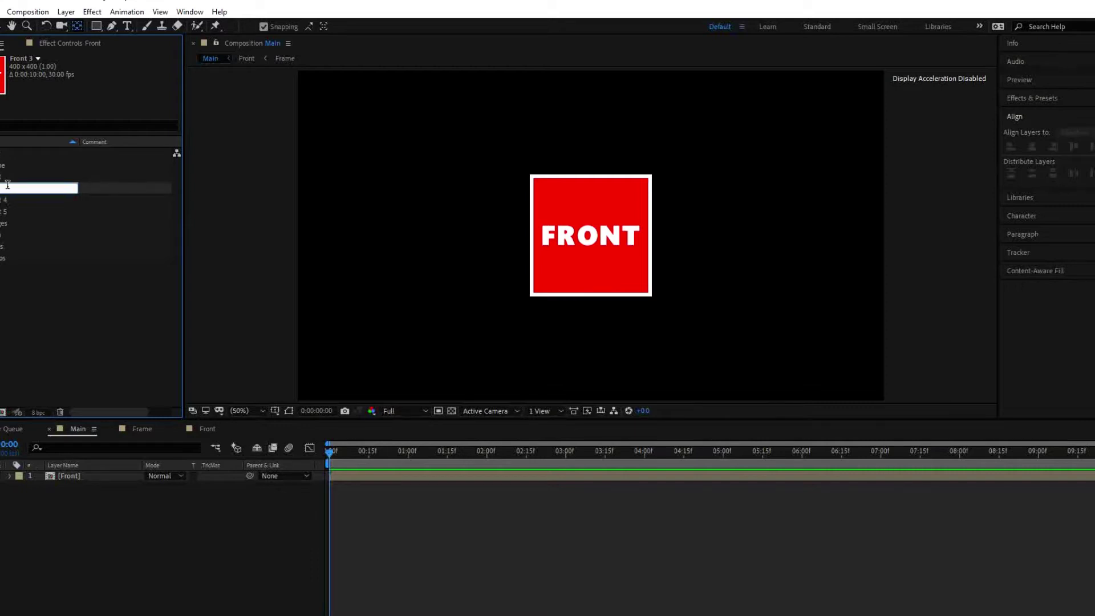
{"action": "type", "text": "Top"}
{"action": "key", "text": "Return"}
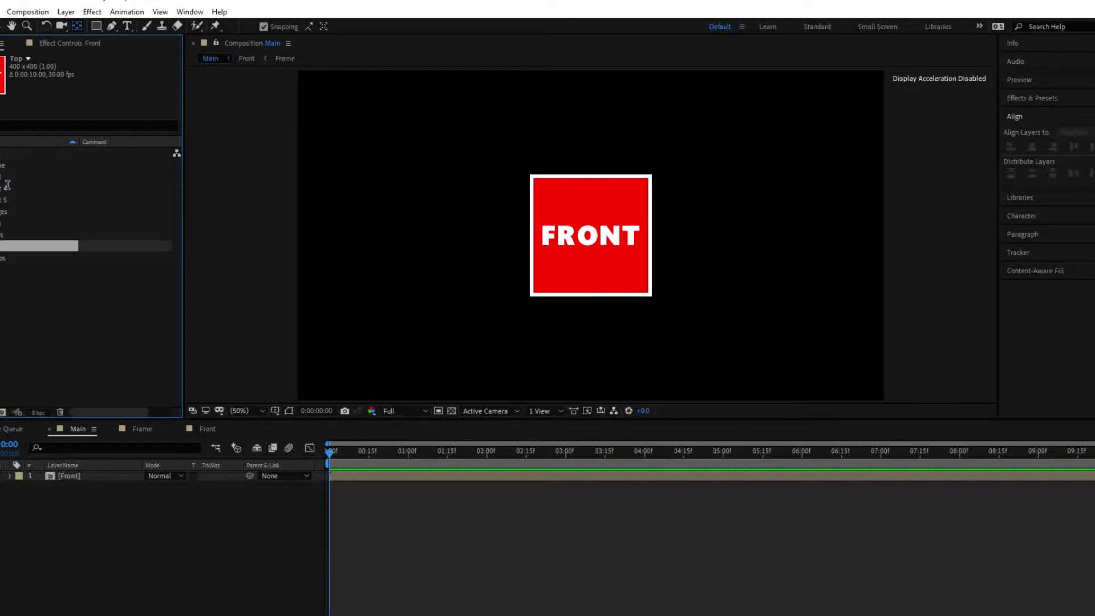
- Rename the Front 4 composition in the project as Down
{"action": "left_click", "coordinate": [7, 189]}
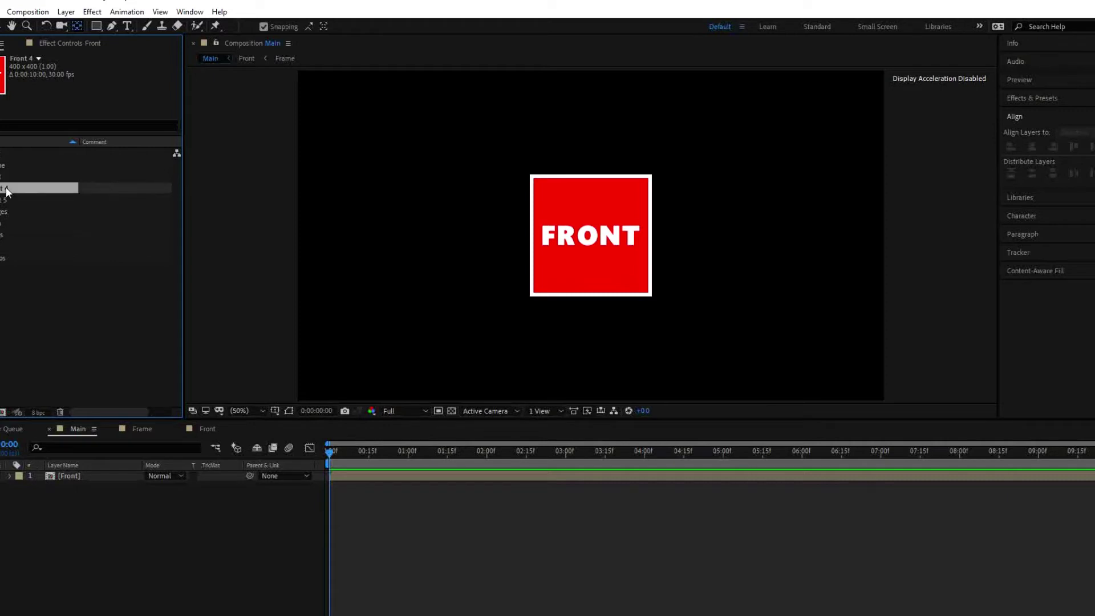
{"action": "key", "text": "Return"}
{"action": "key", "text": "BackSpace"}
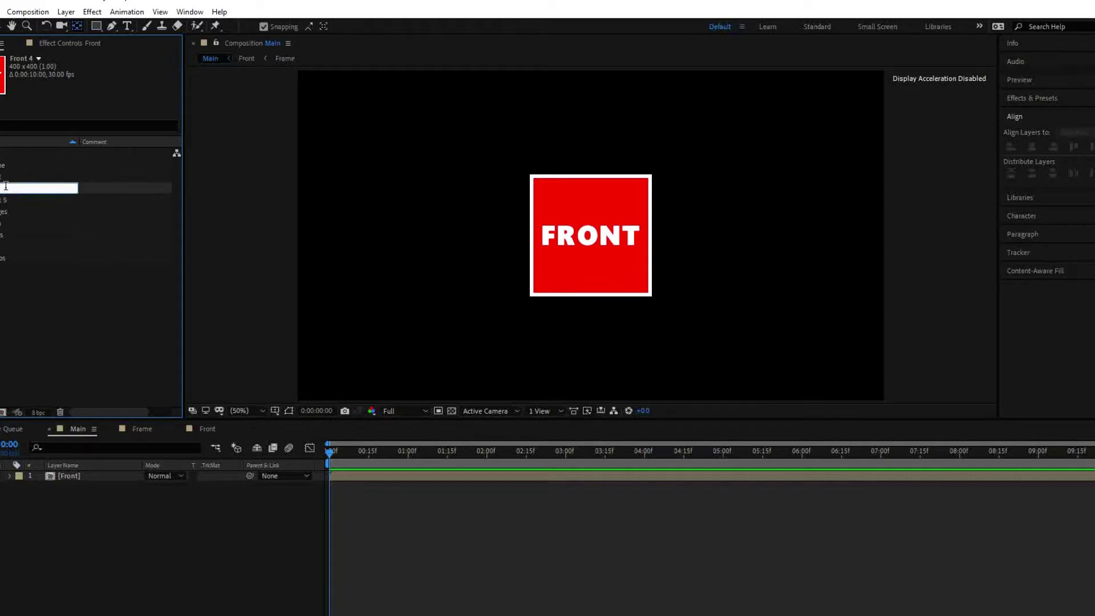
{"action": "type", "text": "Fron"}
{"action": "key", "text": "Return"}
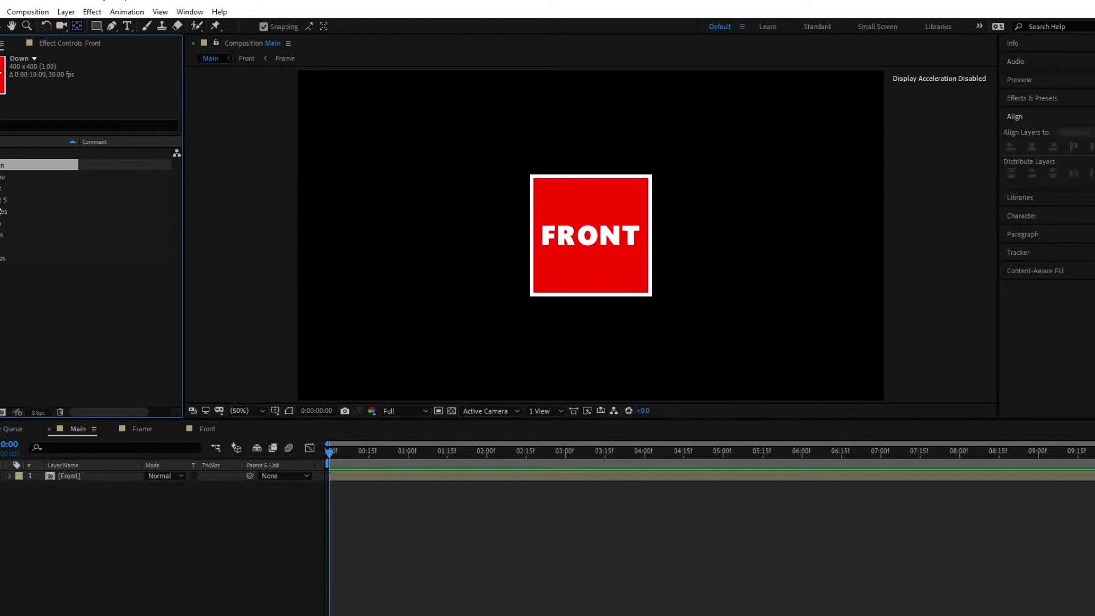
- Rename the Front 5 composition in the project as Left
{"action": "left_click", "coordinate": [1, 205]}
{"action": "key", "text": "Return"}
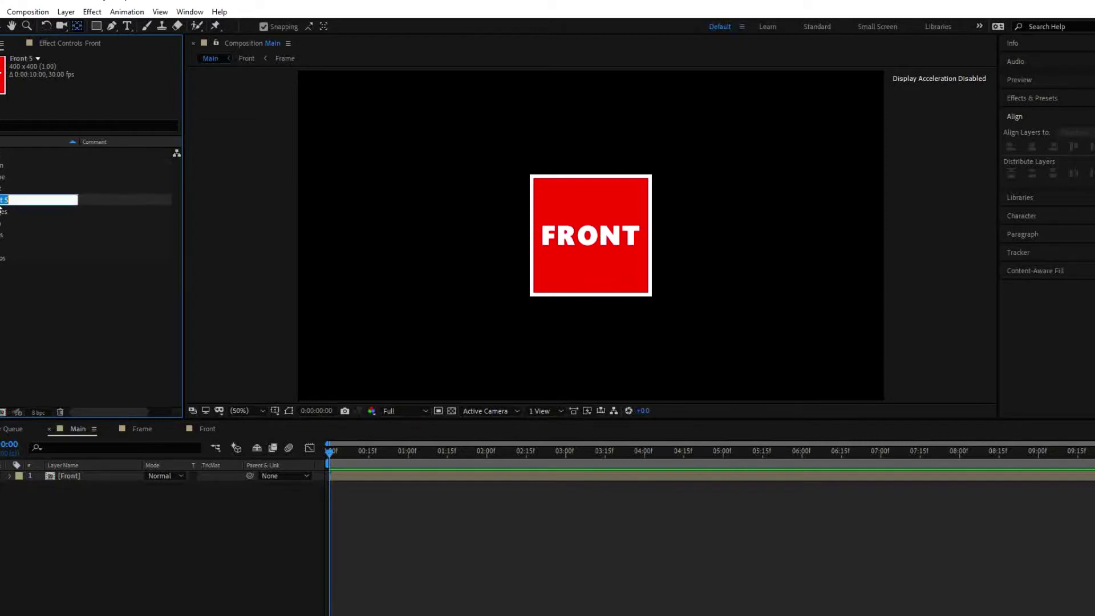
{"action": "key", "text": "BackSpace"}
{"action": "type", "text": "Left"}
{"action": "key", "text": "Return"}
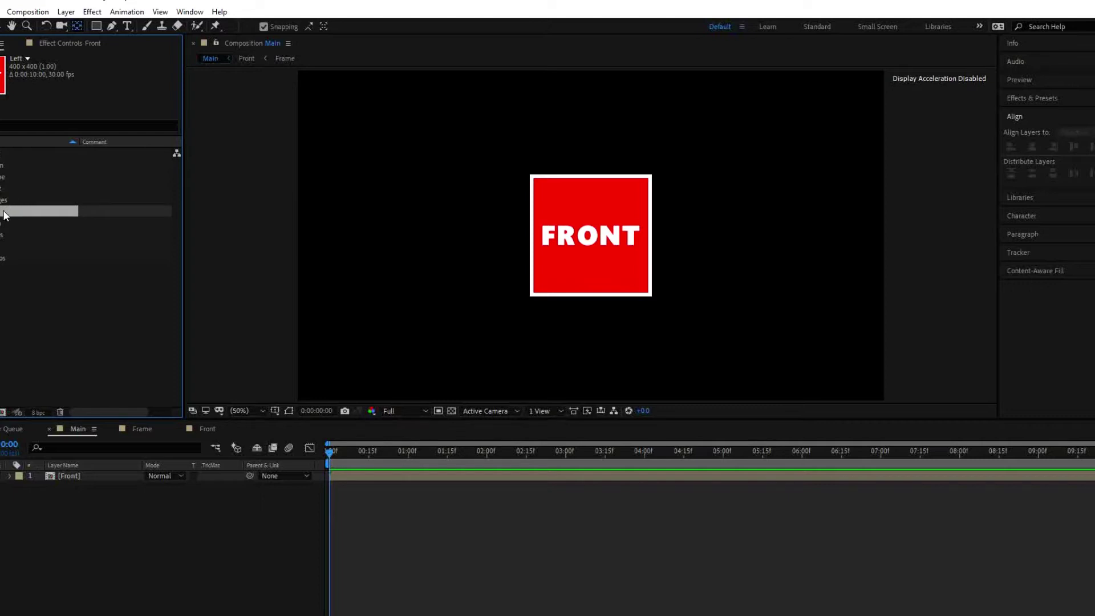
- Duplicate the Left composition in the project and name the copy Right
{"action": "key", "text": "ctrl+d"}
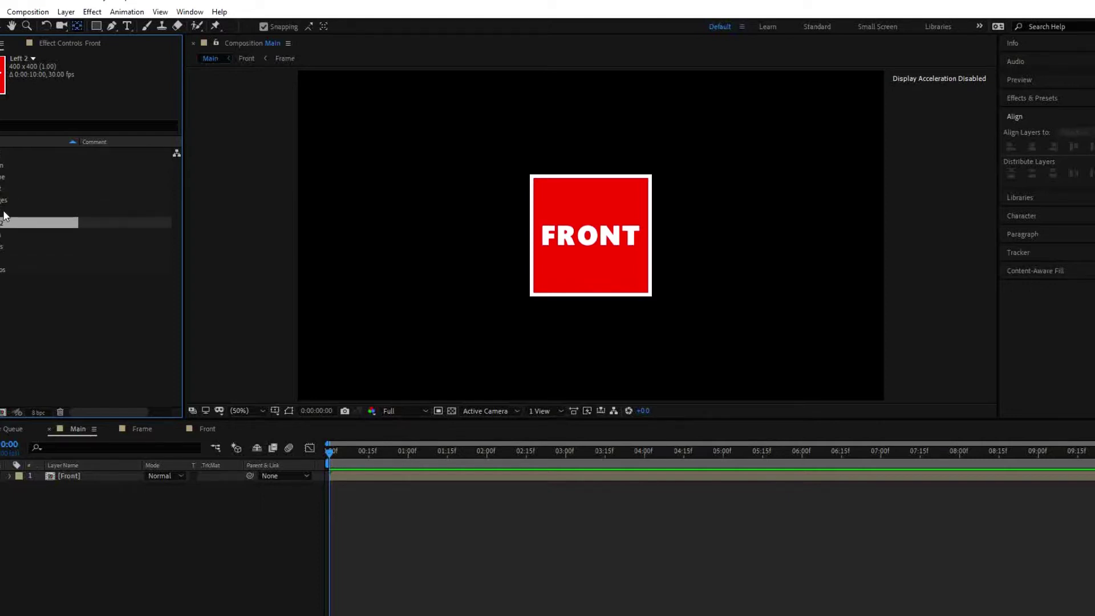
{"action": "key", "text": "Return"}
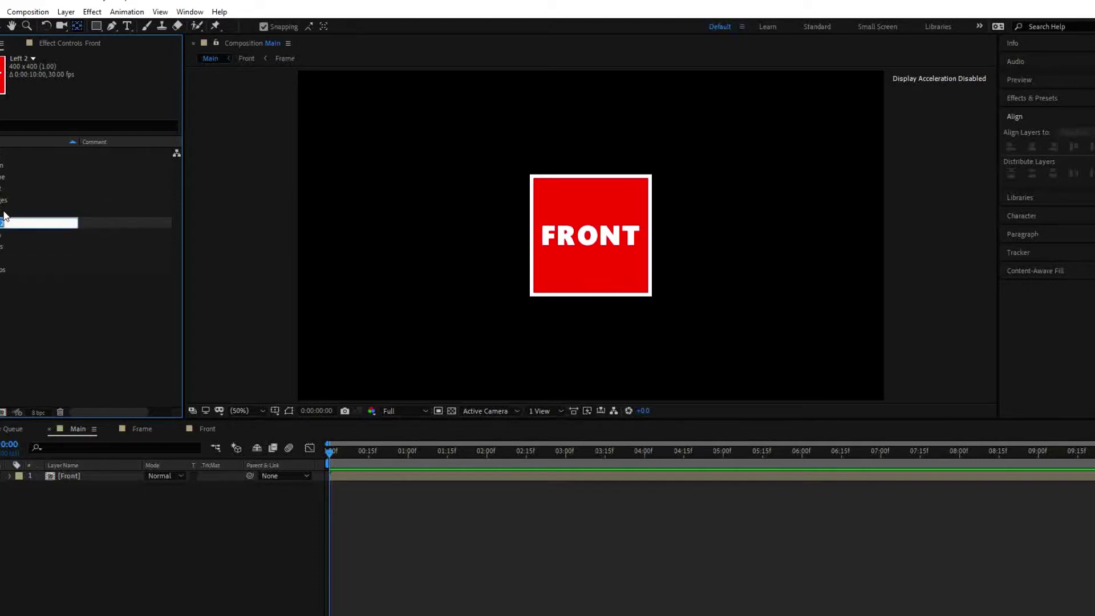
{"action": "key", "text": "BackSpace"}
{"action": "type", "text": "Right"}
{"action": "key", "text": "Return"}
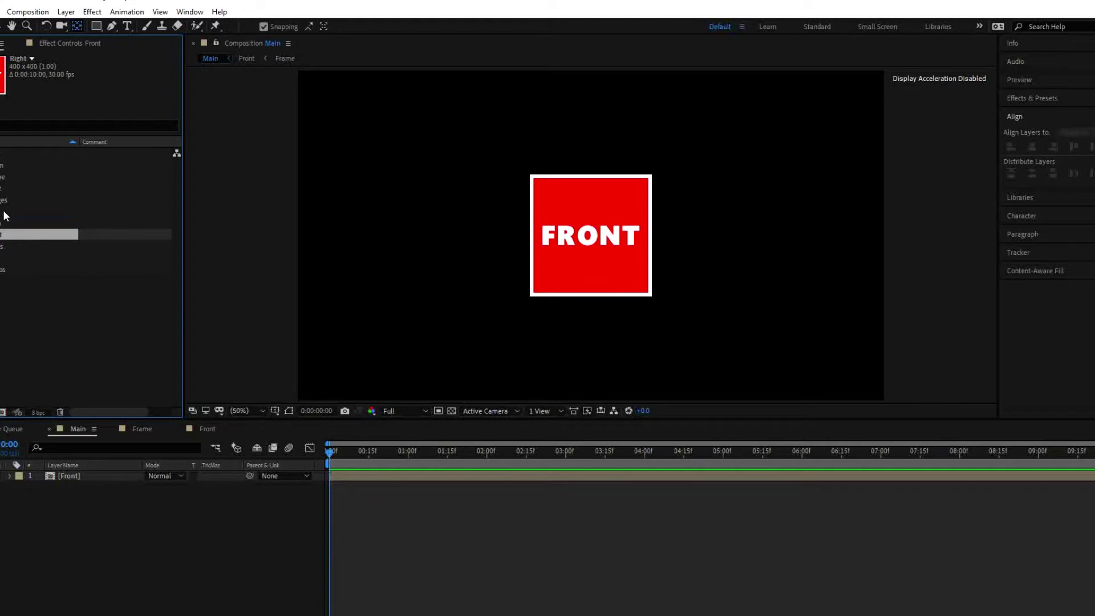
- Duplicate the Front layer in the Main composition's timeline
{"action": "left_click", "coordinate": [61, 507]}
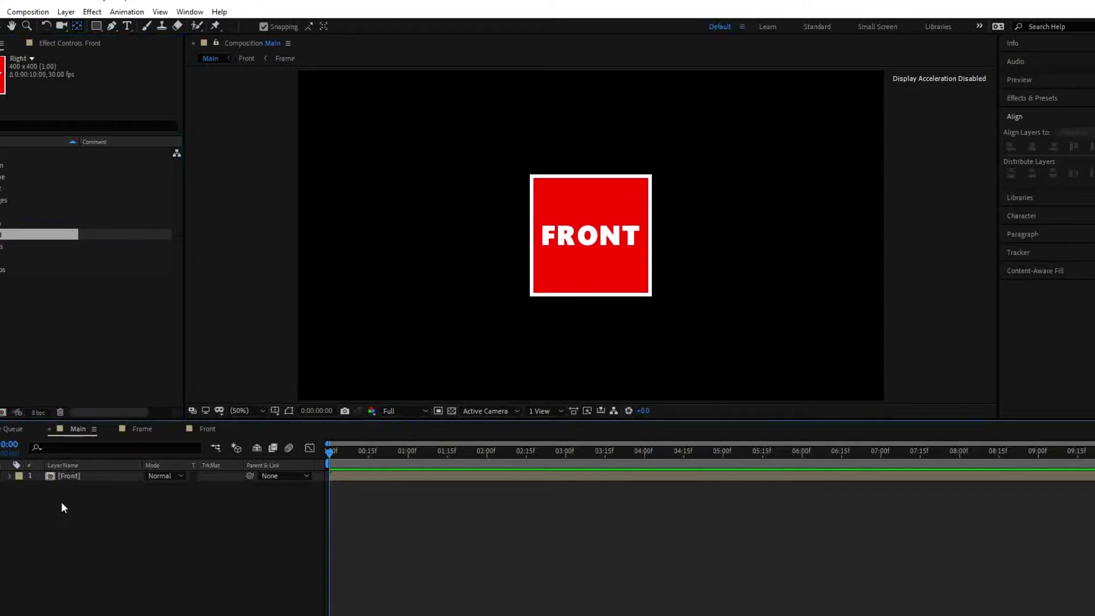
{"action": "left_click", "coordinate": [71, 478]}
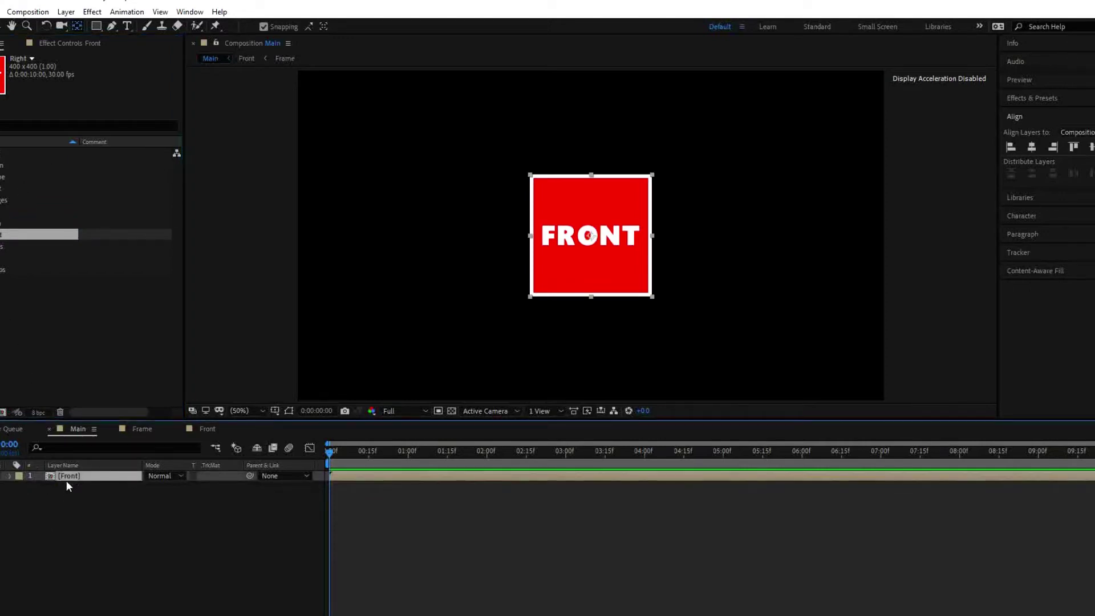
{"action": "key", "text": "ctrl+d"}
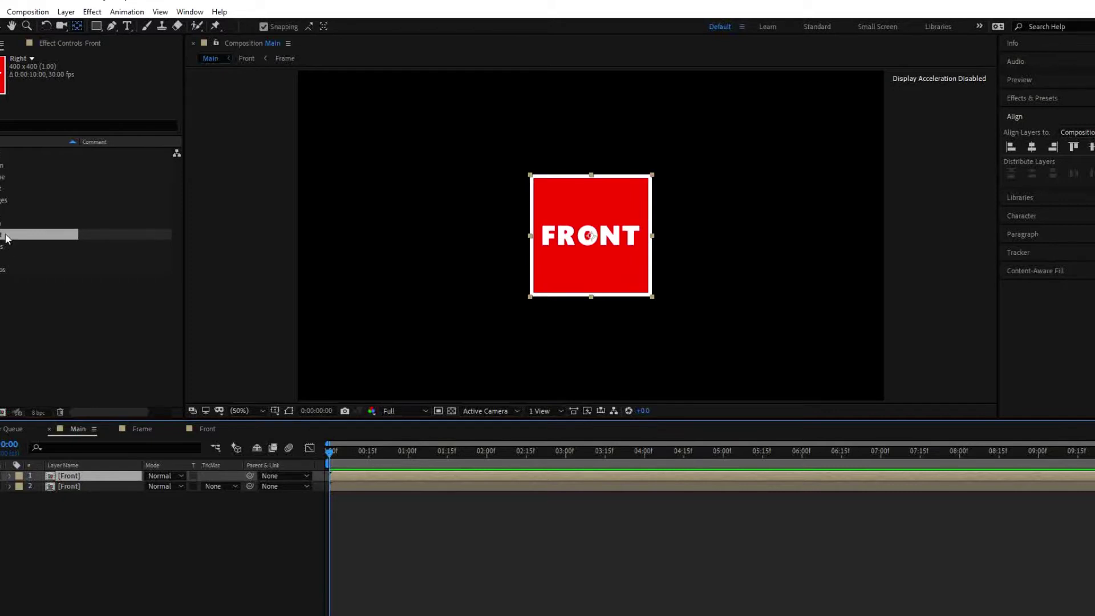
- Replace the duplicated Front layer in Main with the Back composition and open Back for editing
{"action": "left_click", "coordinate": [2, 164]}
{"action": "left_click", "coordinate": [1, 152]}
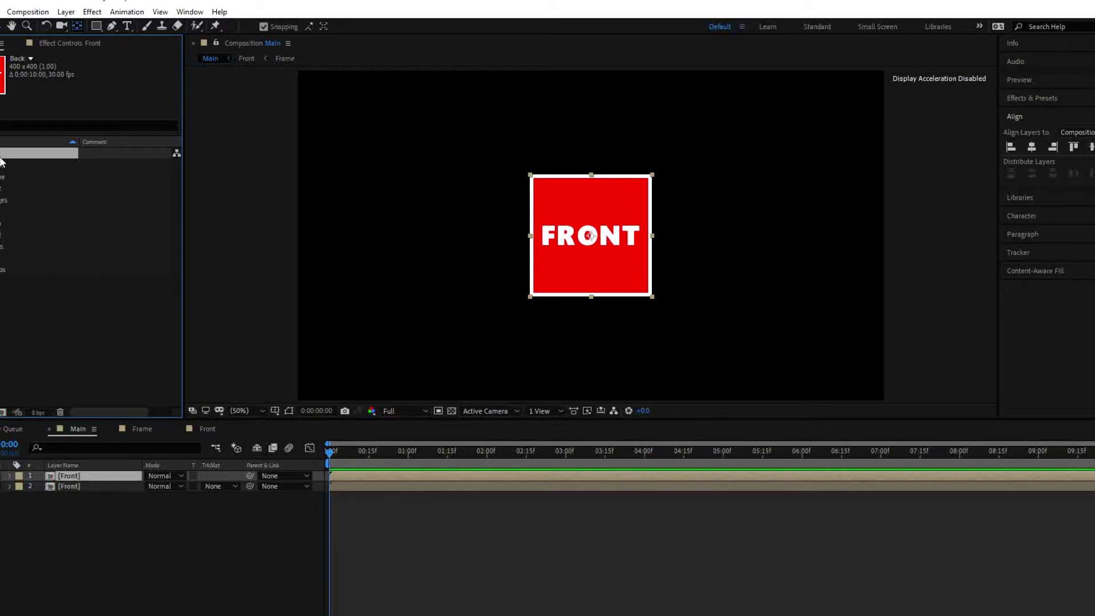
{"action": "left_click_drag", "start_coordinate": [2, 153], "coordinate": [78, 474]}
{"action": "left_click_drag", "start_coordinate": [77, 474], "coordinate": [80, 474]}
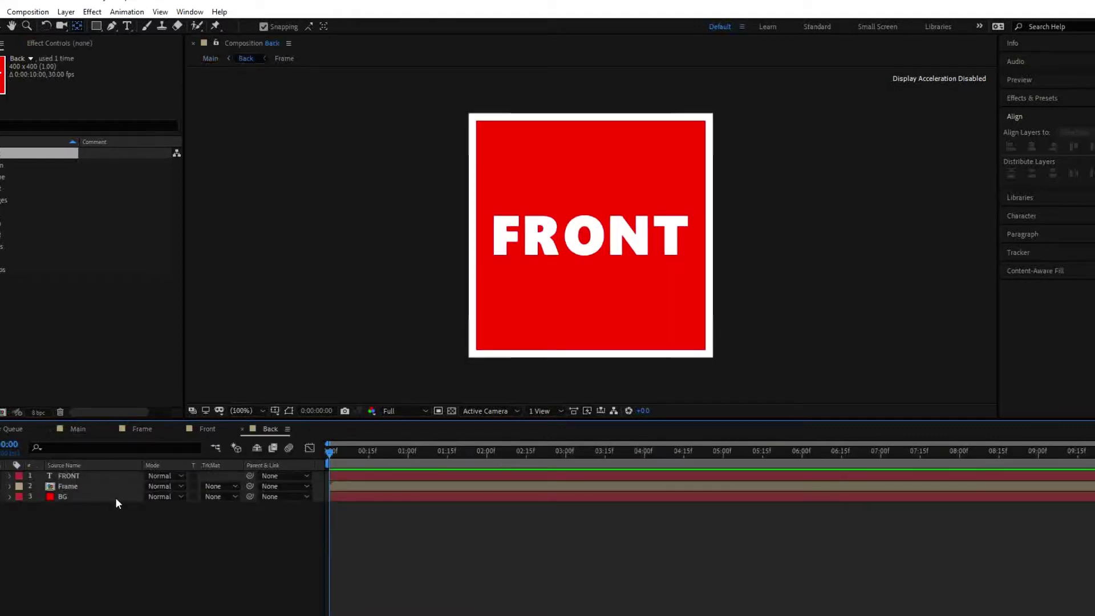
- Change the FRONT text in the Back composition to BACK
{"action": "left_click", "coordinate": [81, 476]}
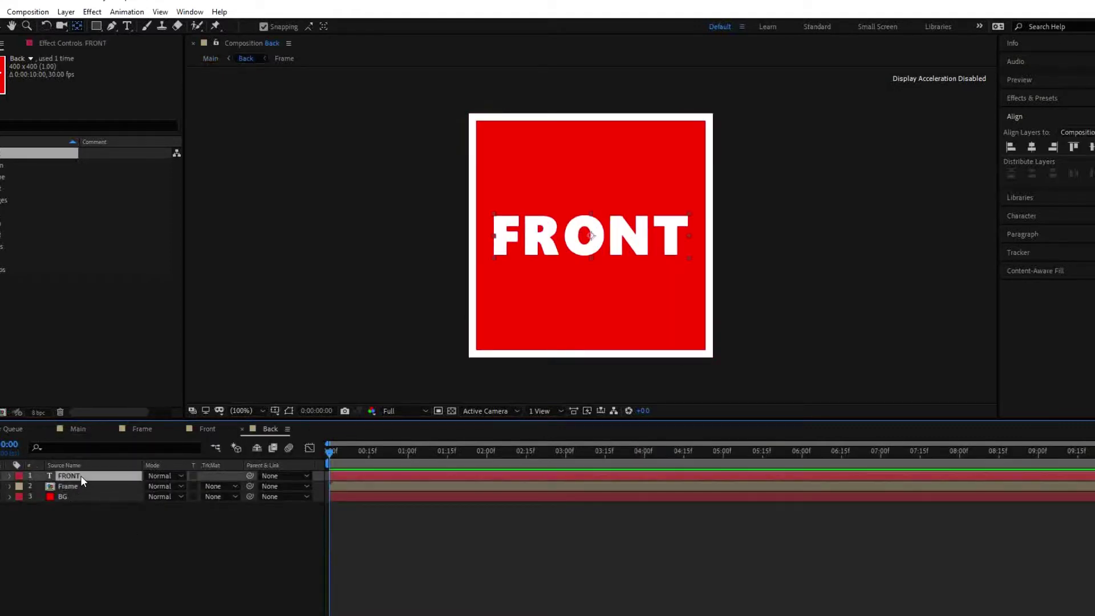
{"action": "left_click", "coordinate": [127, 25]}
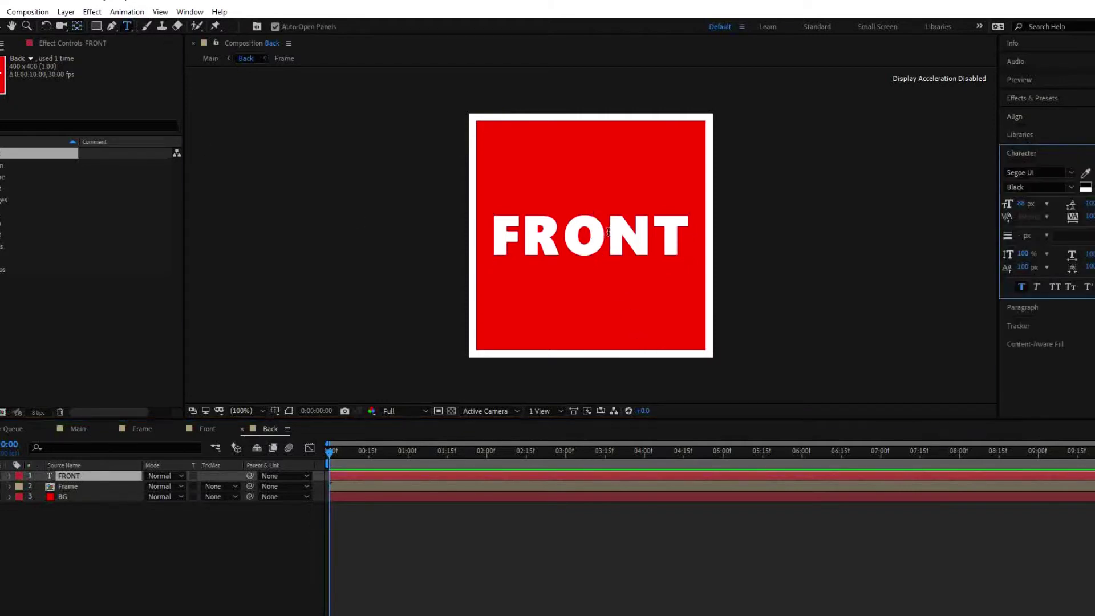
{"action": "left_click", "coordinate": [608, 234]}
{"action": "double_click", "coordinate": [635, 253]}
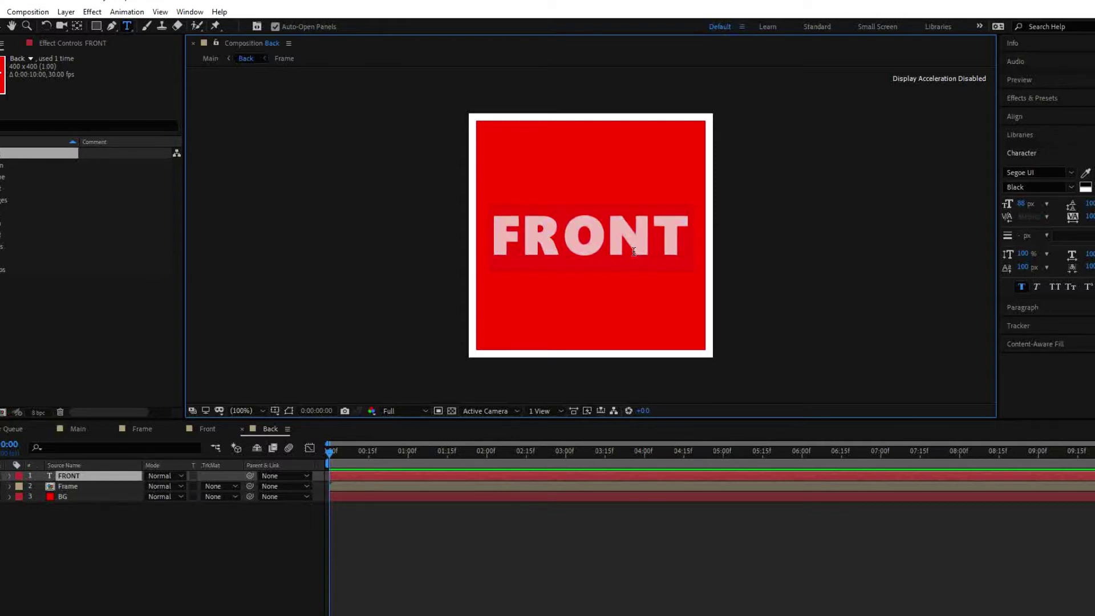
{"action": "type", "text": "BAC"}
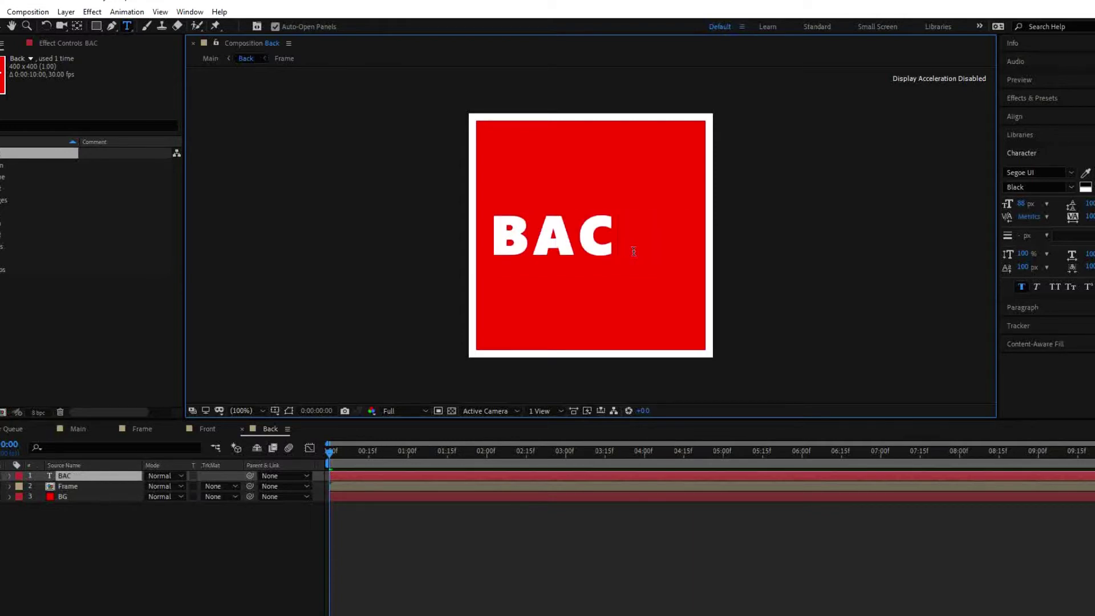
{"action": "type", "text": "K"}
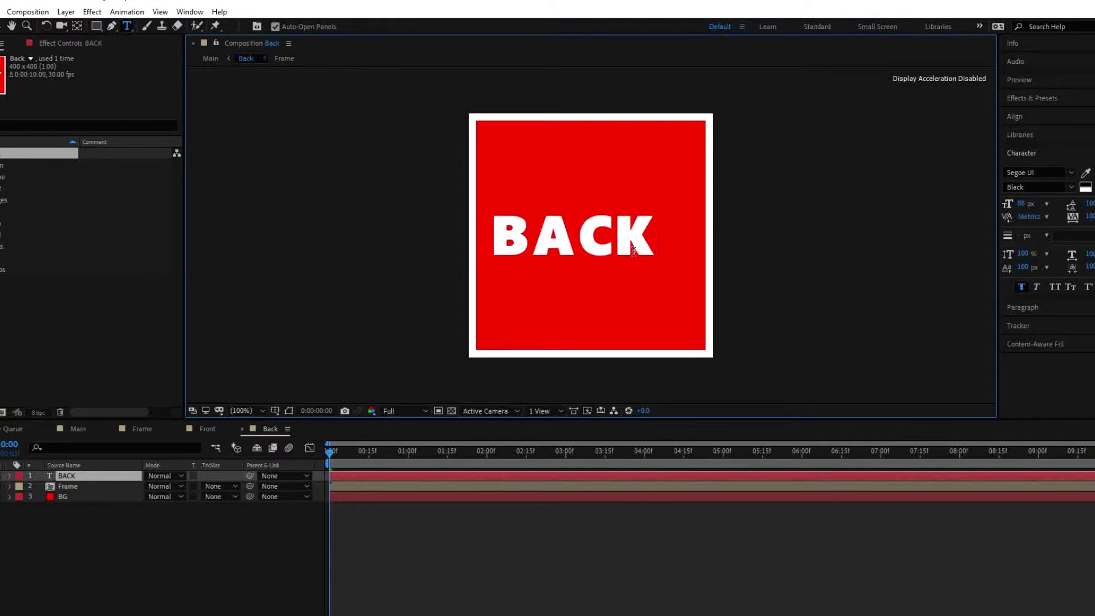
- Centre the BACK text layer horizontally in the composition, keeping the preview refresh enabled
{"action": "left_click", "coordinate": [1016, 116]}
{"action": "left_click", "coordinate": [1033, 147]}
{"action": "key", "text": "Caps_Lock"}
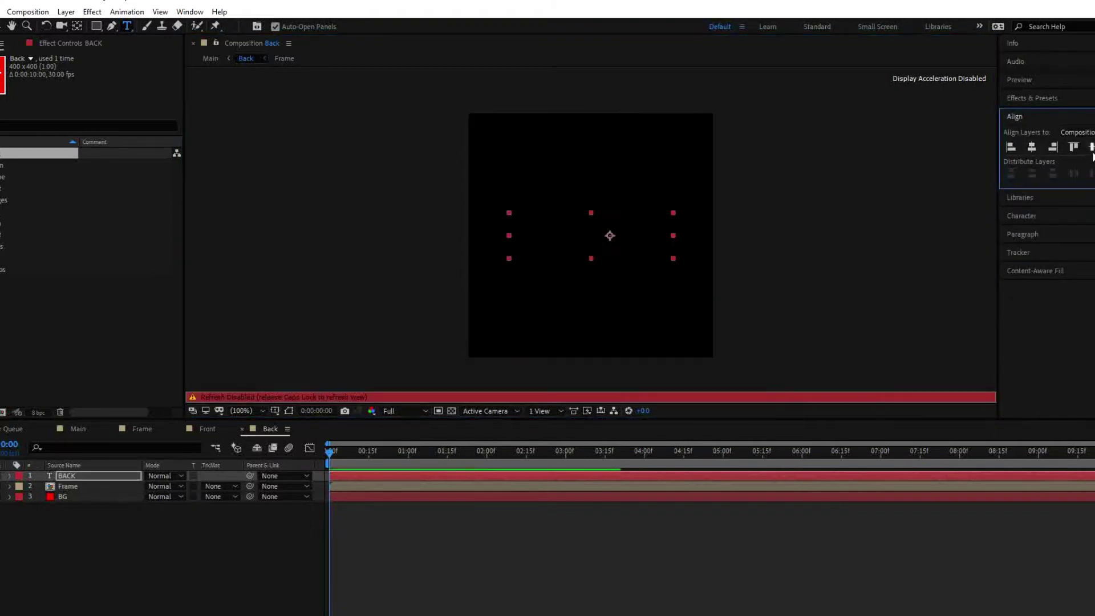
{"action": "key", "text": "Caps_Lock"}
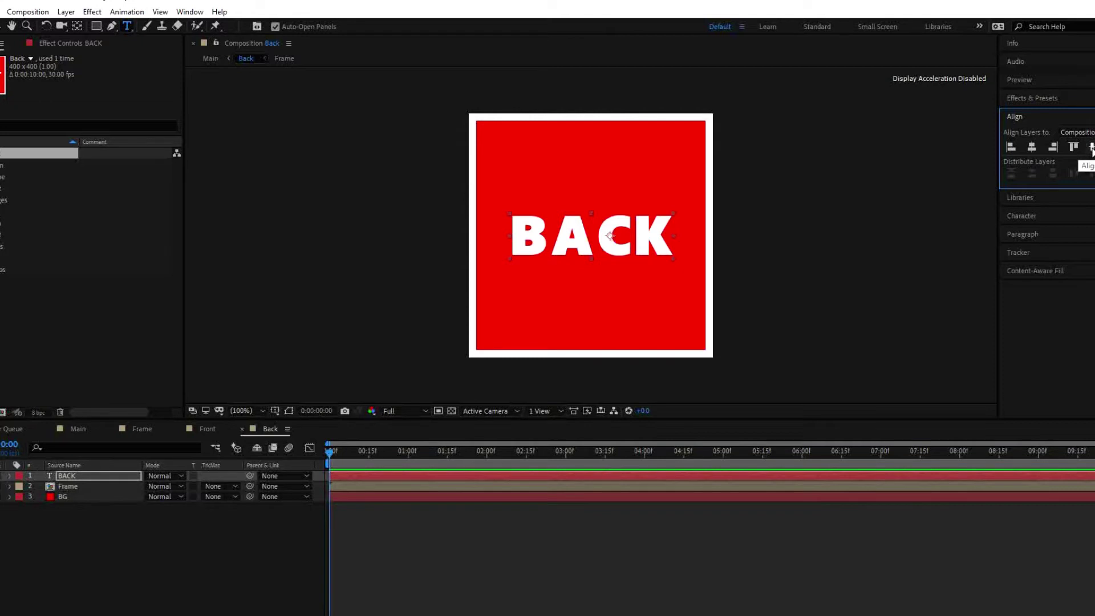
- Recolour the BG solid in the Back composition to green 37DE7C, creating it as a new solid
{"action": "left_click", "coordinate": [83, 497]}
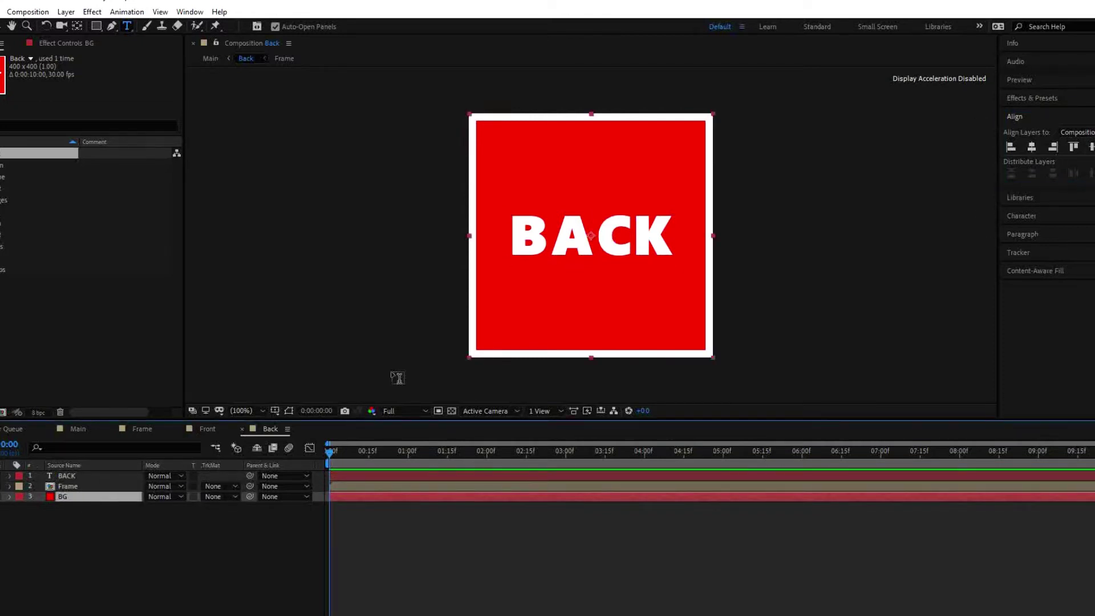
{"action": "right_click", "coordinate": [84, 496]}
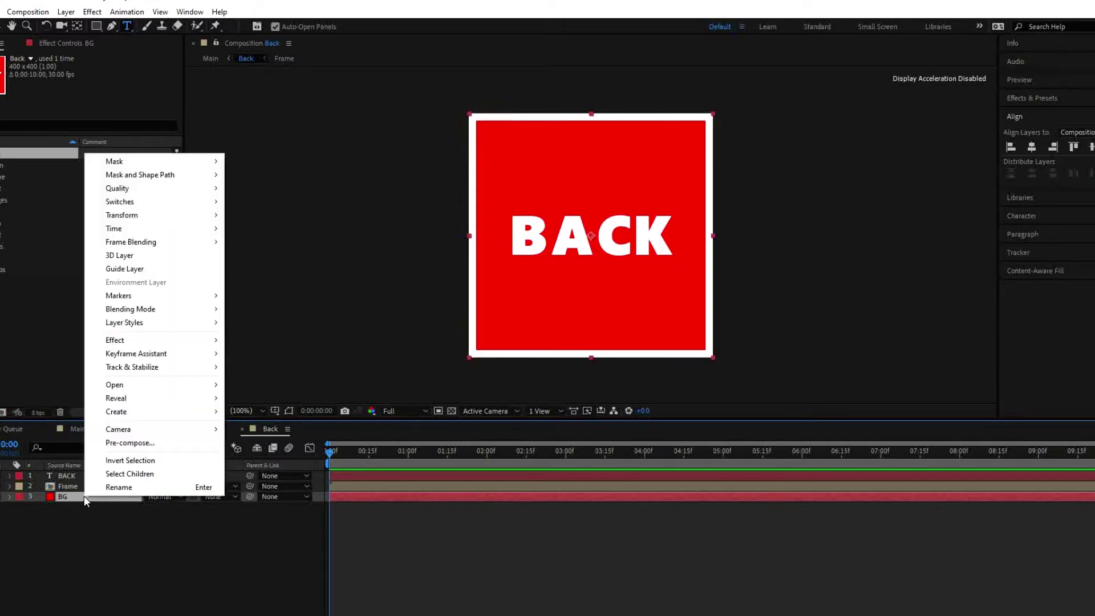
{"action": "left_click", "coordinate": [74, 16]}
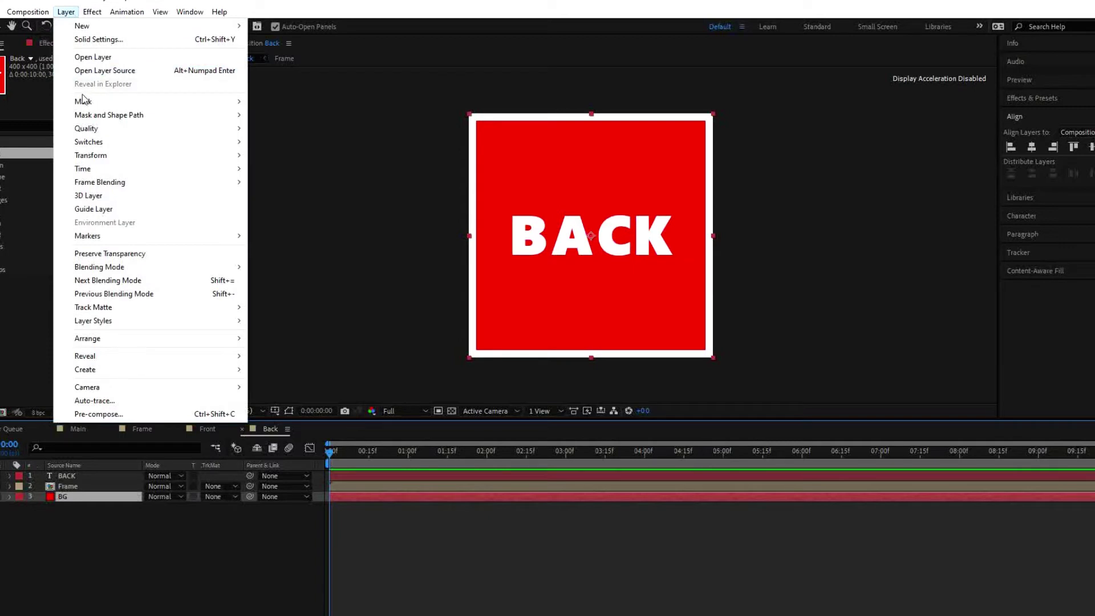
{"action": "left_click", "coordinate": [103, 41]}
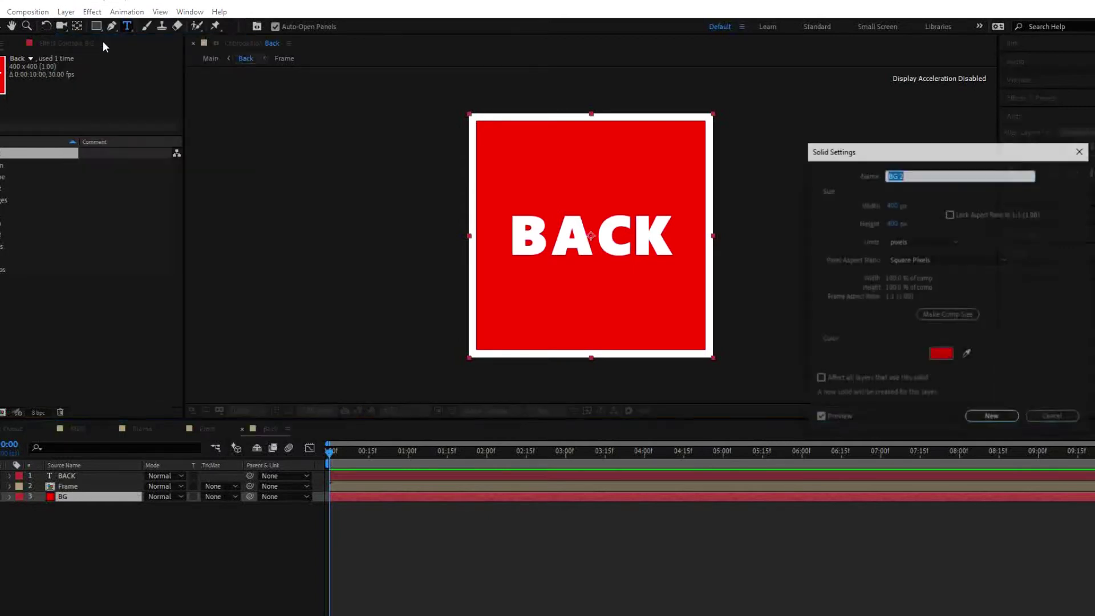
{"action": "left_click", "coordinate": [947, 356]}
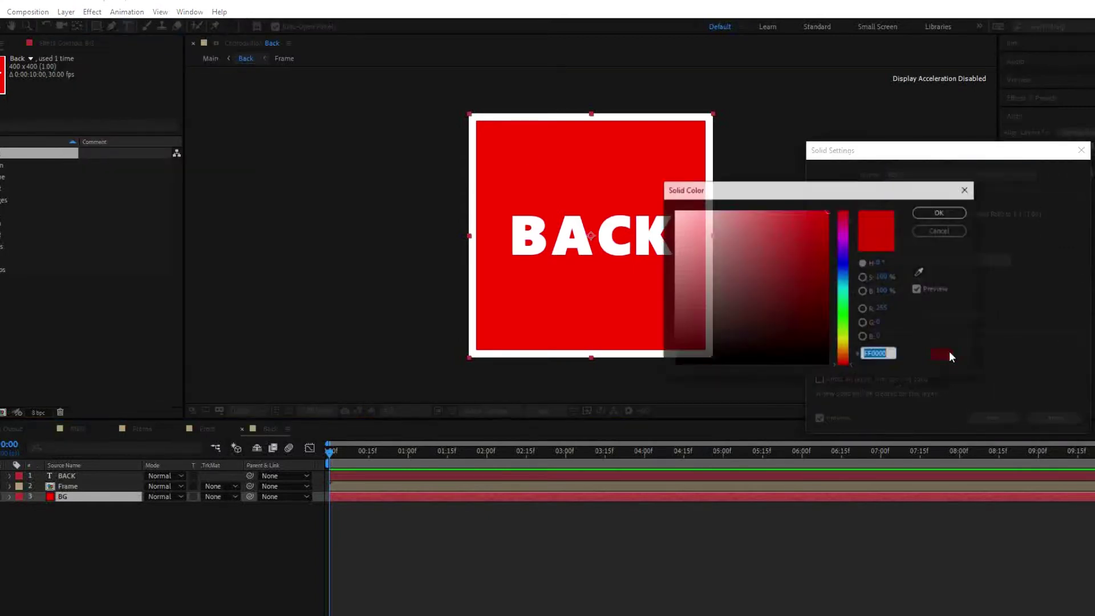
{"action": "left_click", "coordinate": [849, 347]}
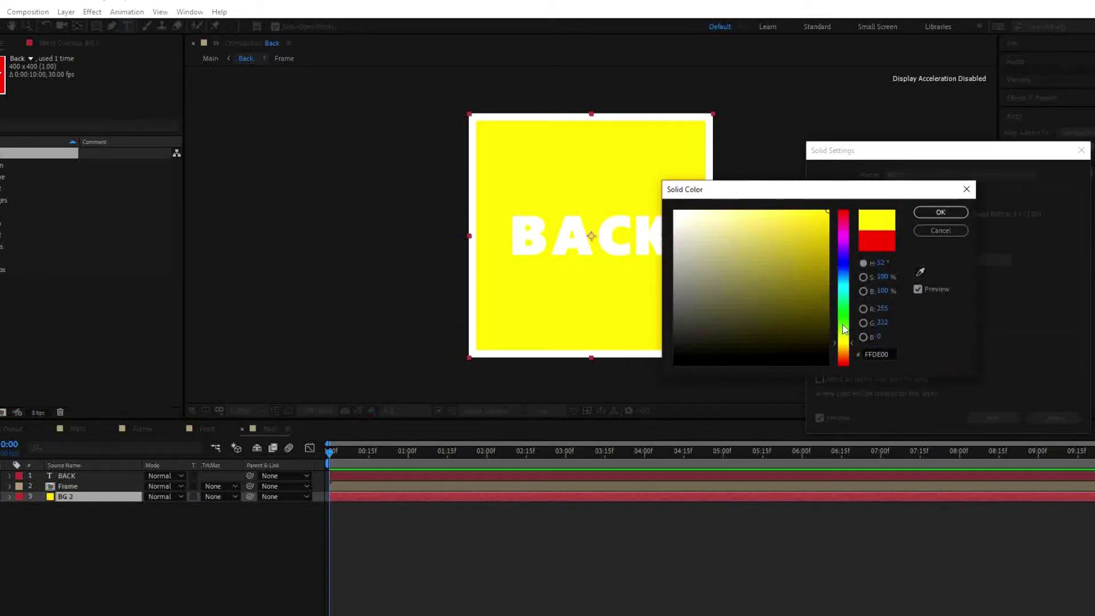
{"action": "left_click", "coordinate": [864, 312]}
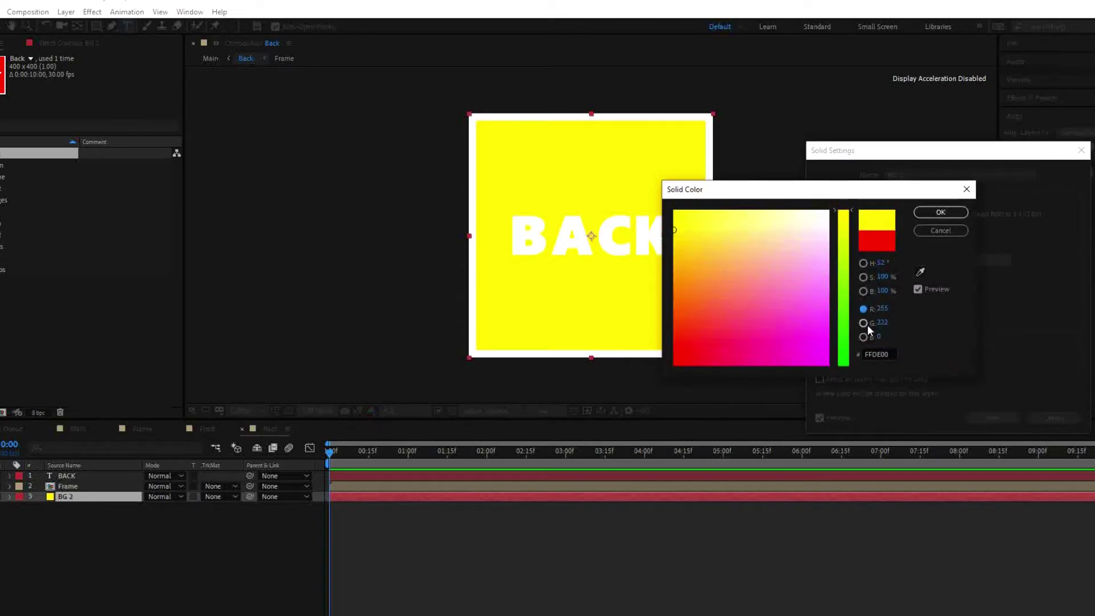
{"action": "left_click", "coordinate": [863, 323]}
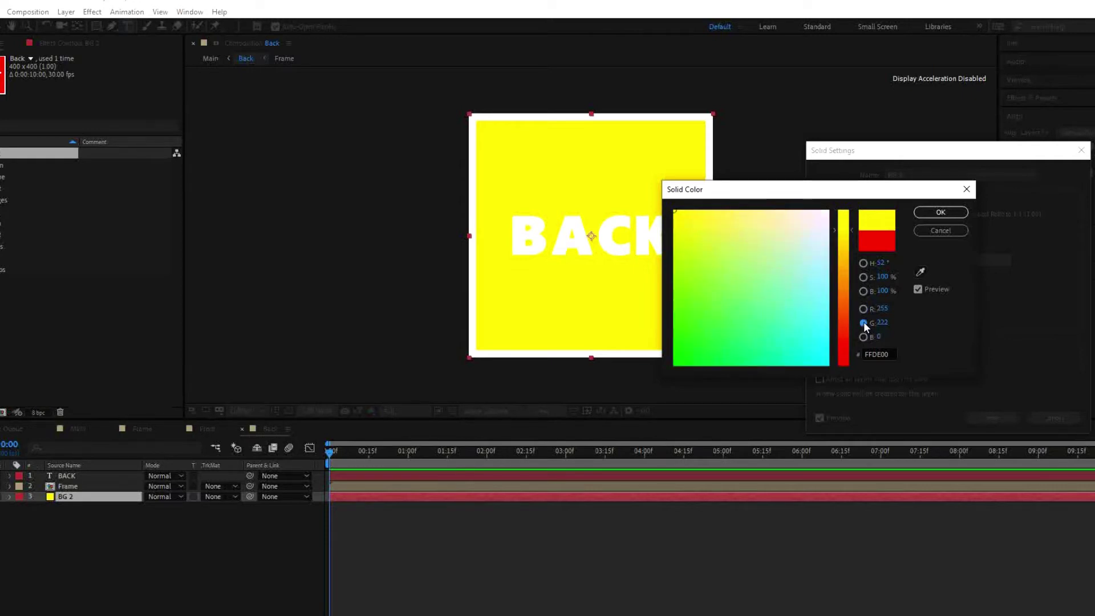
{"action": "mouse_move", "coordinate": [798, 289]}
{"action": "left_mouse_down"}
{"action": "mouse_move", "coordinate": [775, 261]}
{"action": "mouse_move", "coordinate": [790, 271]}
{"action": "mouse_move", "coordinate": [768, 327]}
{"action": "mouse_move", "coordinate": [749, 332]}
{"action": "left_mouse_up"}
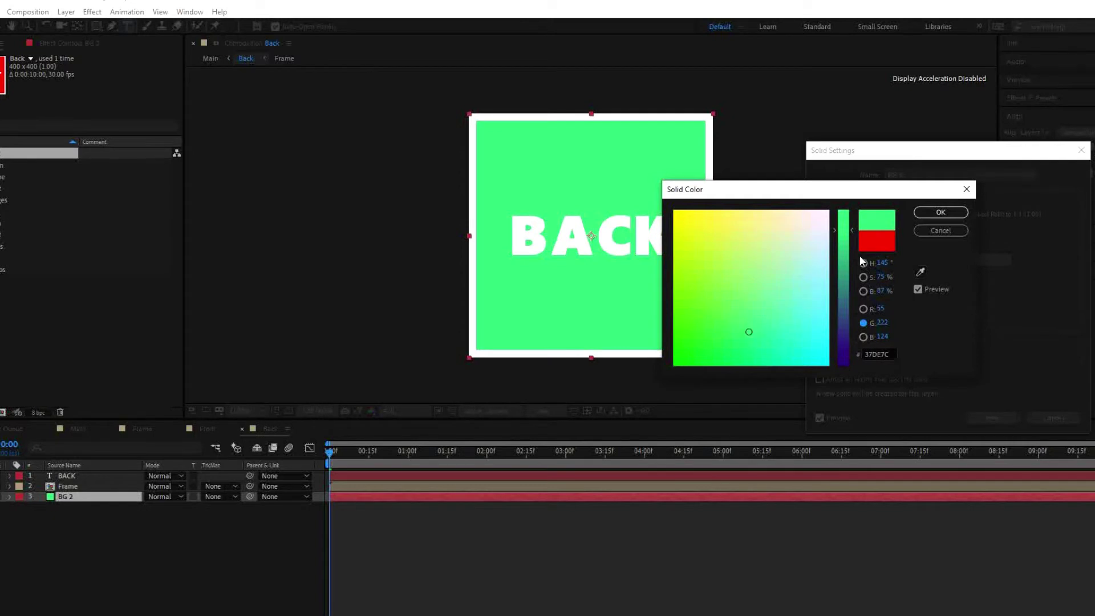
{"action": "left_click", "coordinate": [935, 214]}
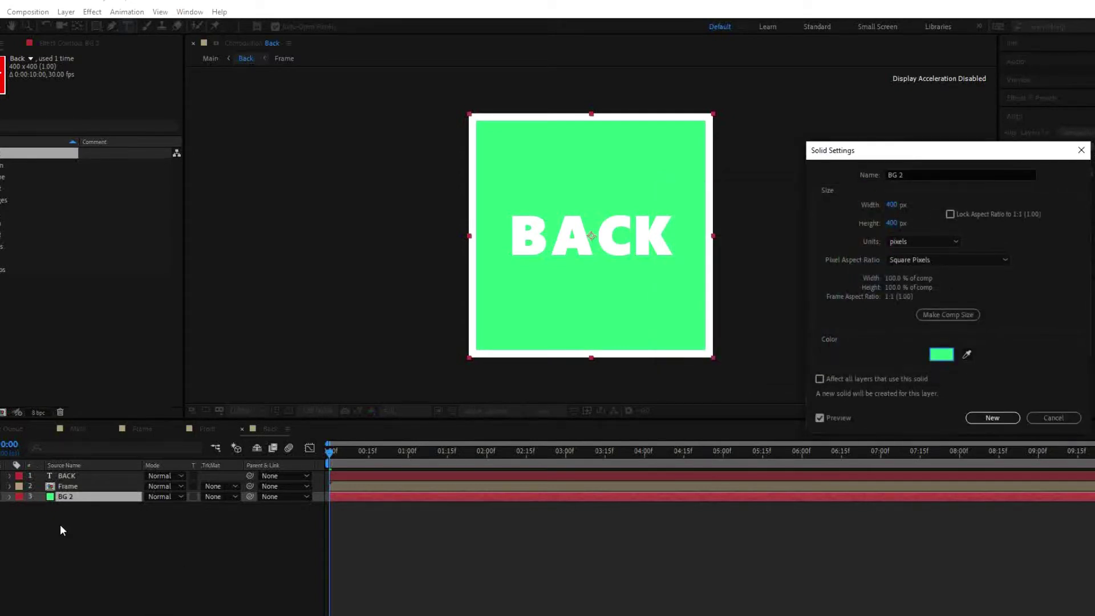
{"action": "left_click", "coordinate": [996, 420]}
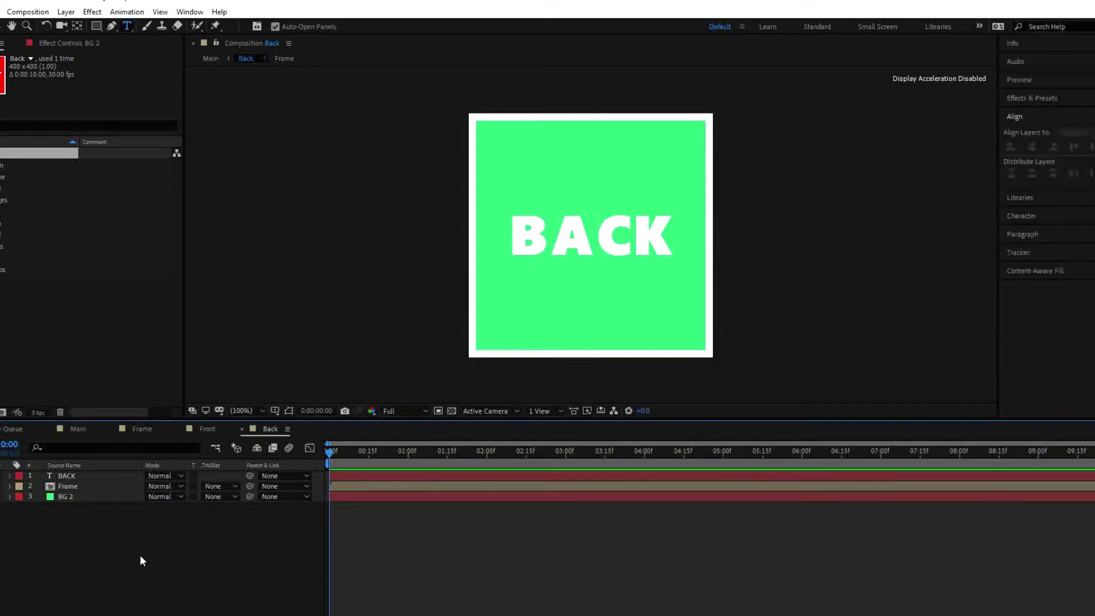
- Return to the Main composition and move the Back face beside the Front face, on its right side
{"action": "left_click", "coordinate": [81, 430]}
{"action": "left_click", "coordinate": [85, 533]}
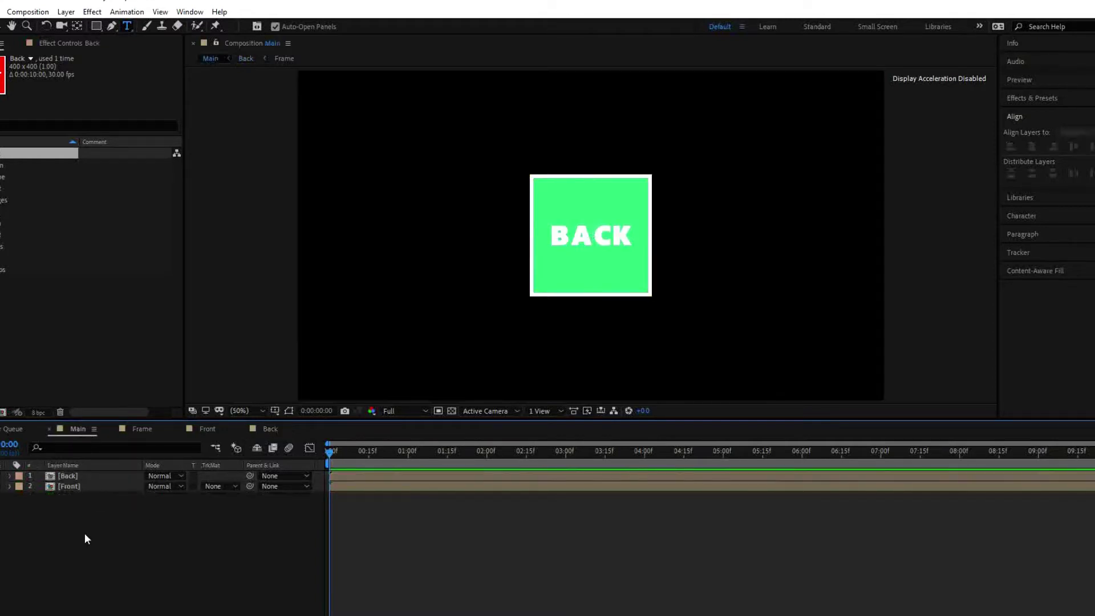
{"action": "left_click", "coordinate": [80, 477]}
{"action": "left_click", "coordinate": [80, 487]}
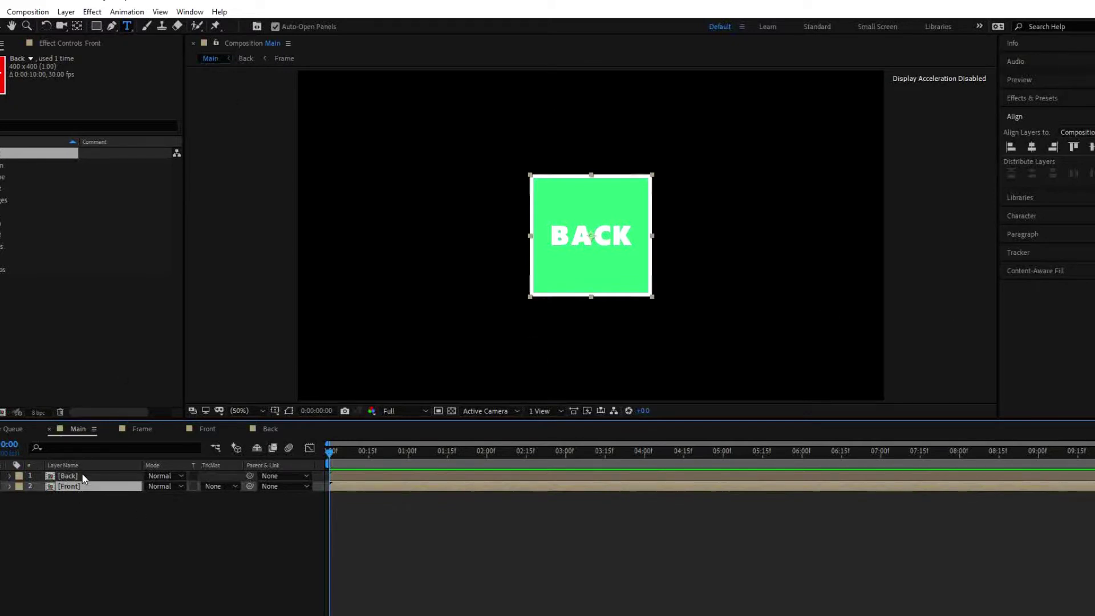
{"action": "left_click", "coordinate": [83, 478]}
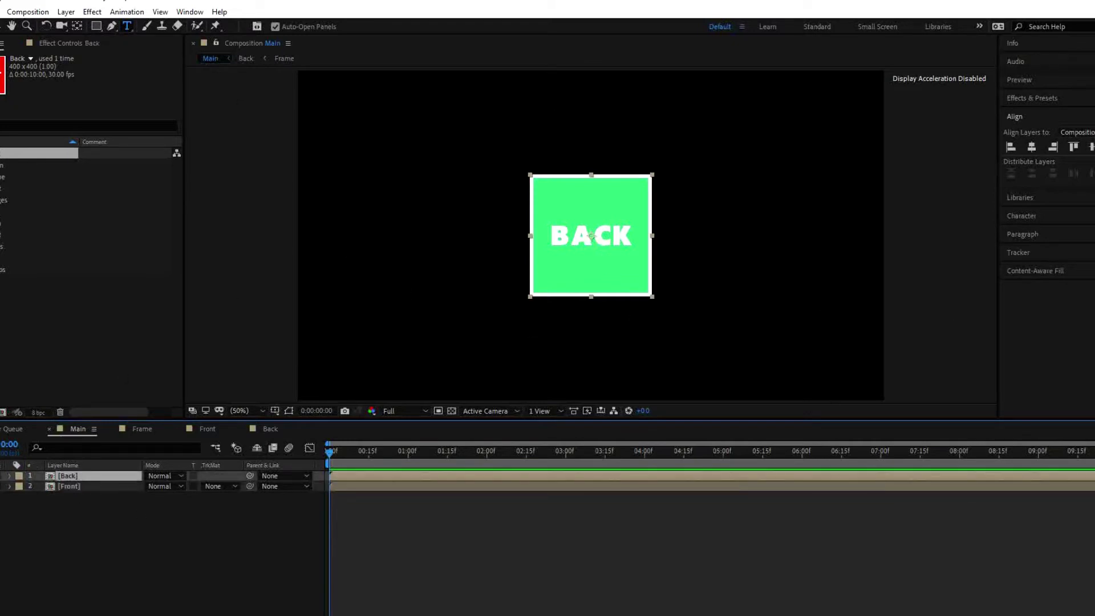
{"action": "left_click", "coordinate": [3, 27]}
{"action": "left_click", "coordinate": [581, 248]}
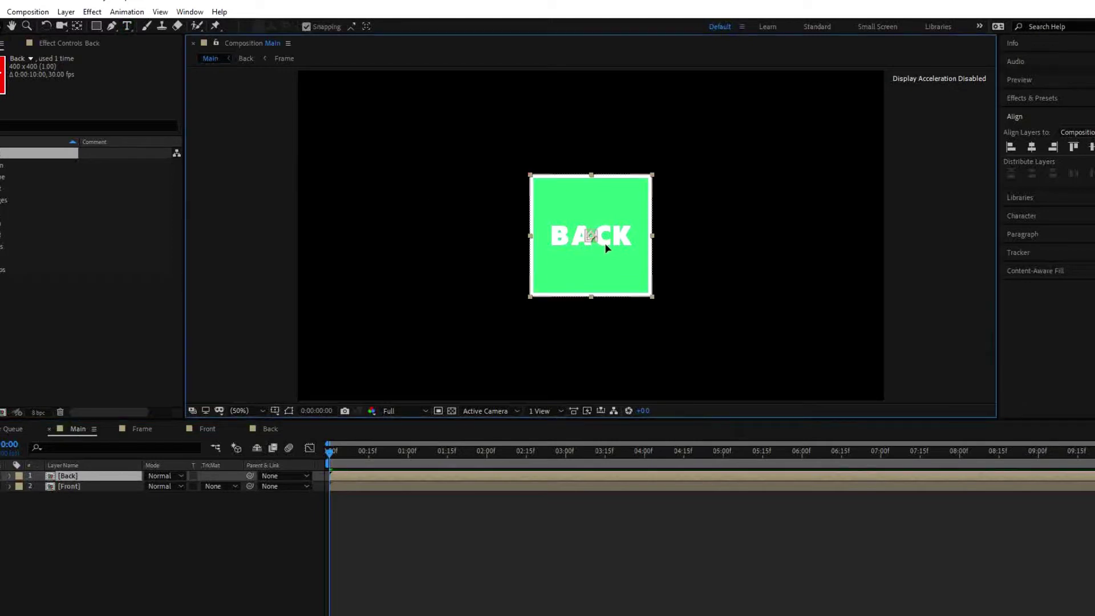
{"action": "left_click_drag", "start_coordinate": [606, 247], "coordinate": [721, 244]}
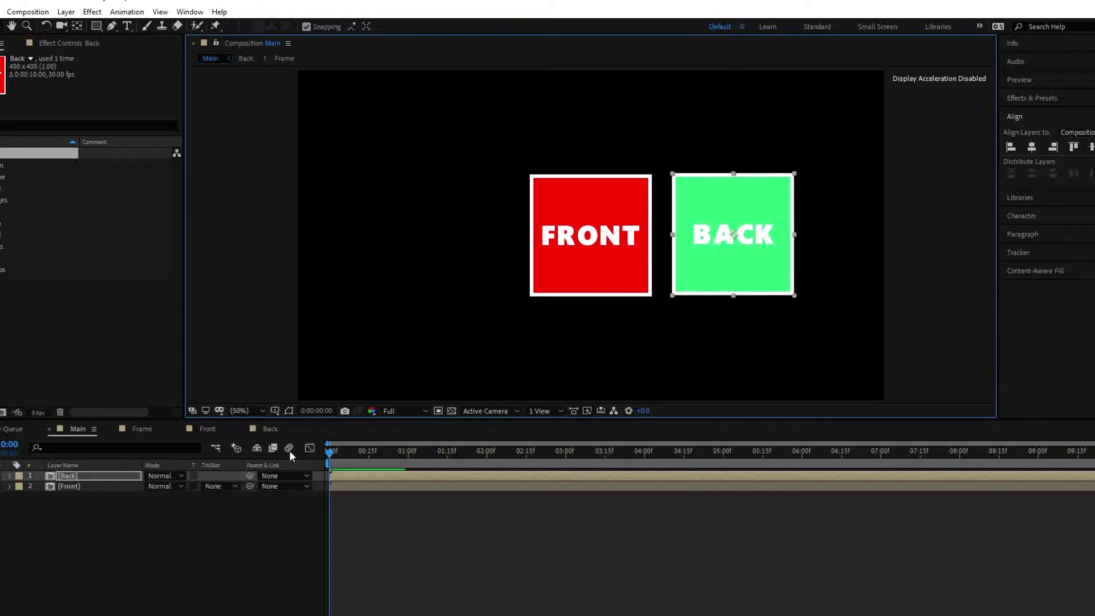
{"action": "left_click", "coordinate": [149, 519]}
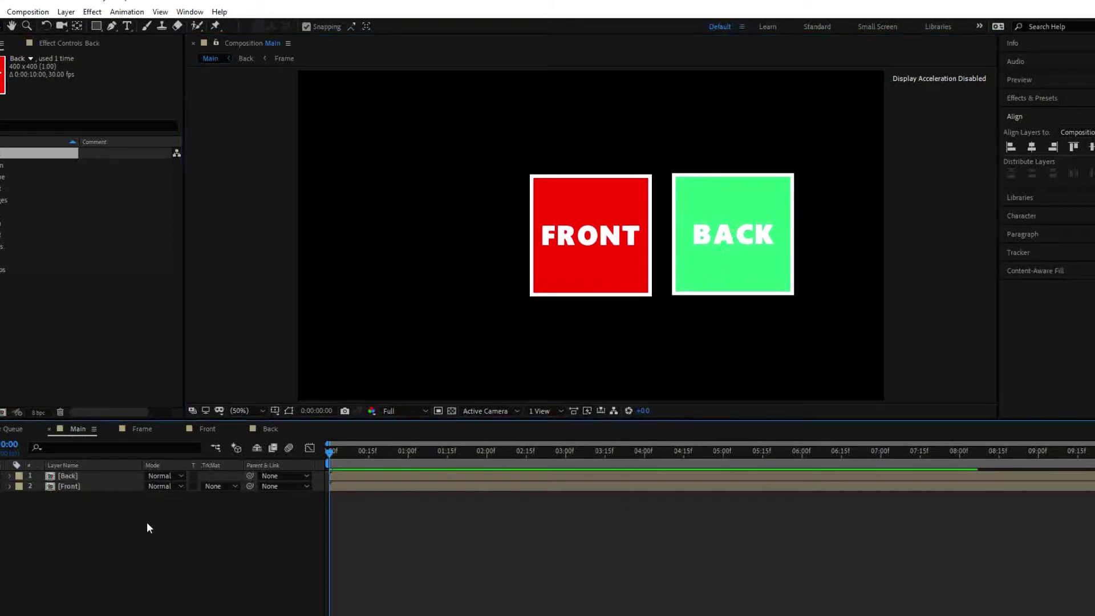
- Duplicate the Back layer in Main, replace the copy with the Down composition and open Down for editing
{"action": "left_click", "coordinate": [86, 480]}
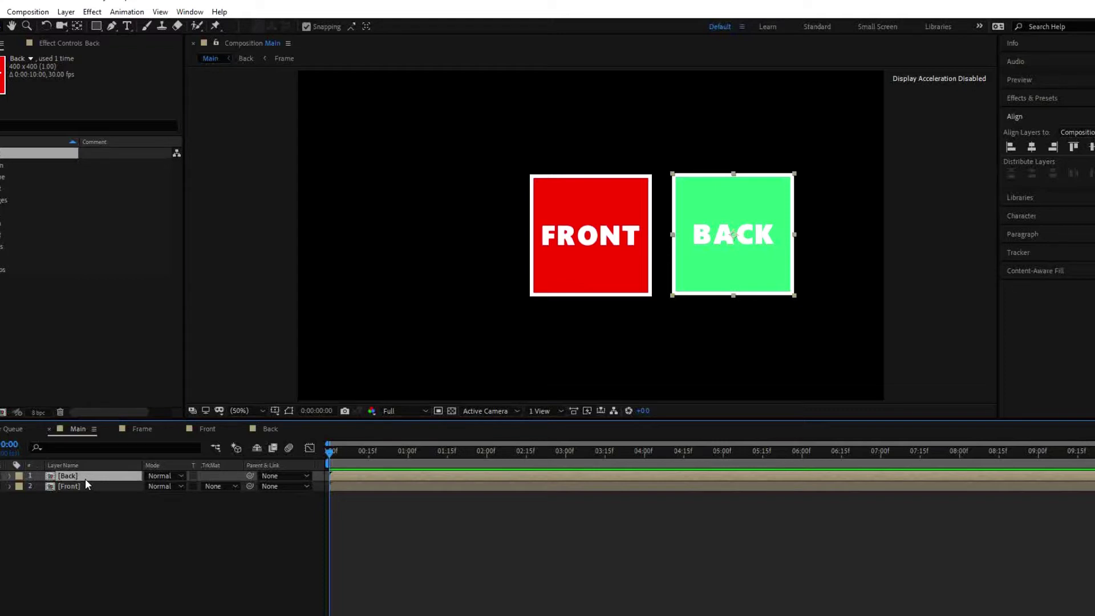
{"action": "key", "text": "ctrl+d"}
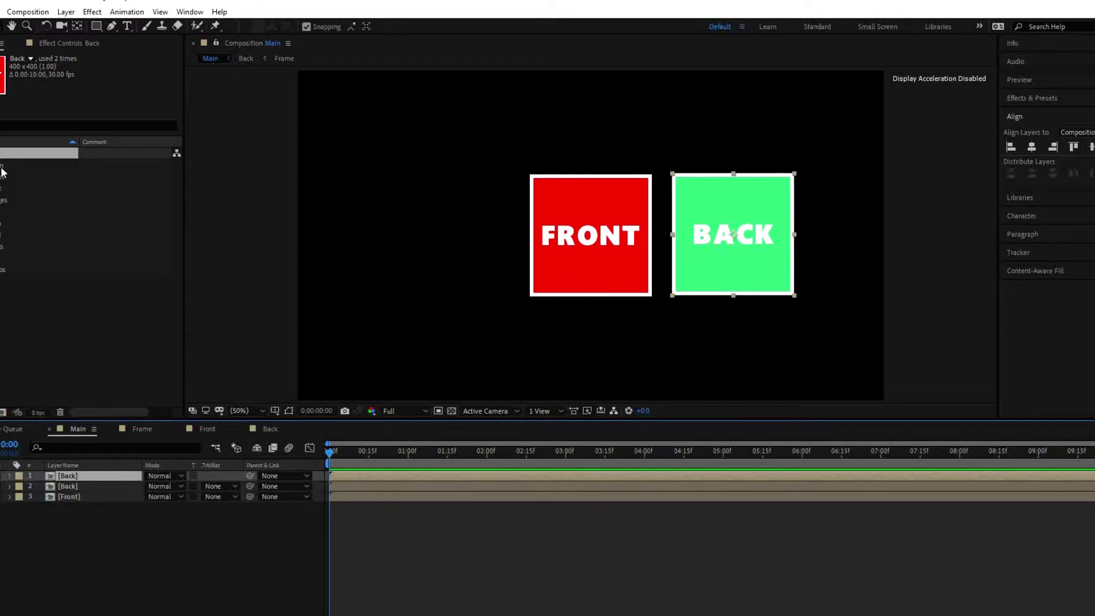
{"action": "left_click", "coordinate": [3, 167]}
{"action": "left_click_drag", "start_coordinate": [2, 172], "coordinate": [88, 476]}
{"action": "double_click", "coordinate": [93, 478]}
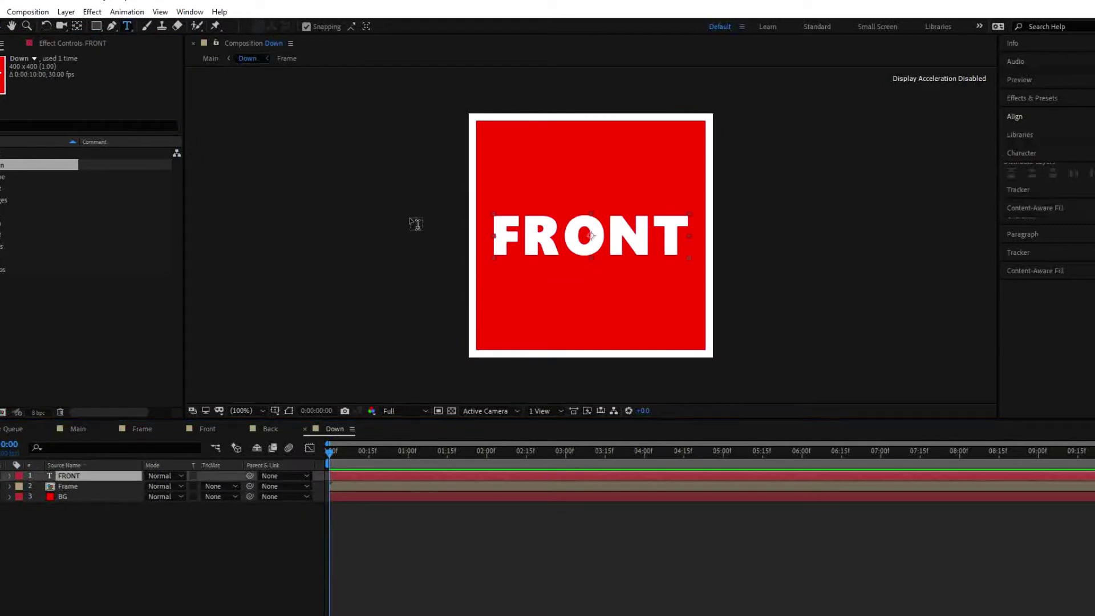
- Change the FRONT text in the Down composition to DOWN and centre it in the frame
{"action": "double_click", "coordinate": [526, 235]}
{"action": "type", "text": "DOWN"}
{"action": "key", "text": "Escape"}
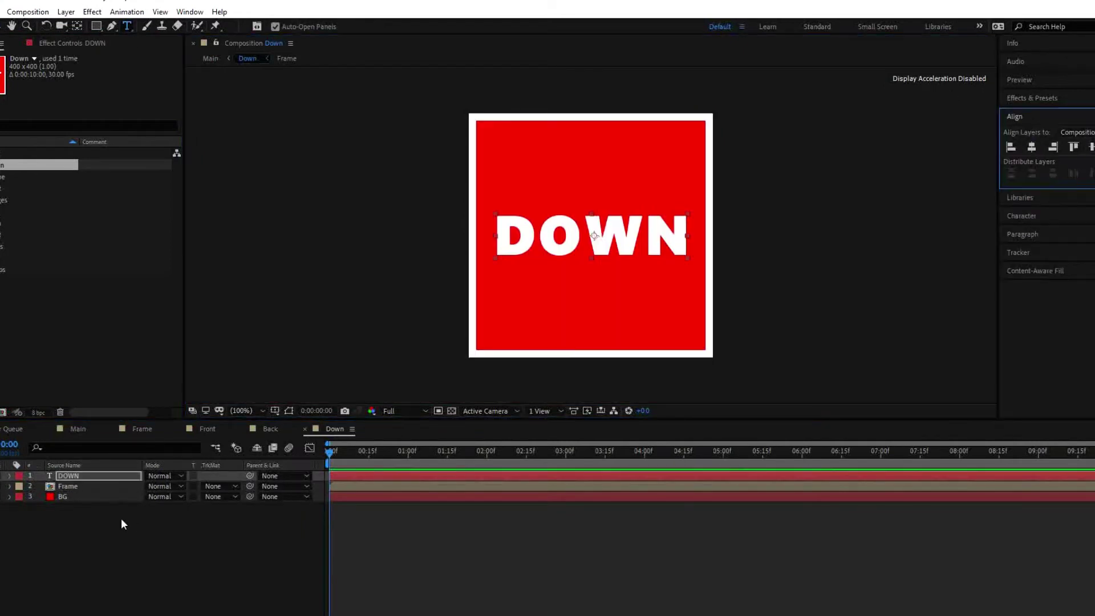
- Recolour the BG solid in the Down composition to purple 9300A0 as a new solid
{"action": "left_click", "coordinate": [74, 496]}
{"action": "left_click", "coordinate": [66, 12]}
{"action": "left_click", "coordinate": [90, 39]}
{"action": "left_click", "coordinate": [939, 354]}
{"action": "left_click", "coordinate": [846, 318]}
{"action": "left_click", "coordinate": [770, 276]}
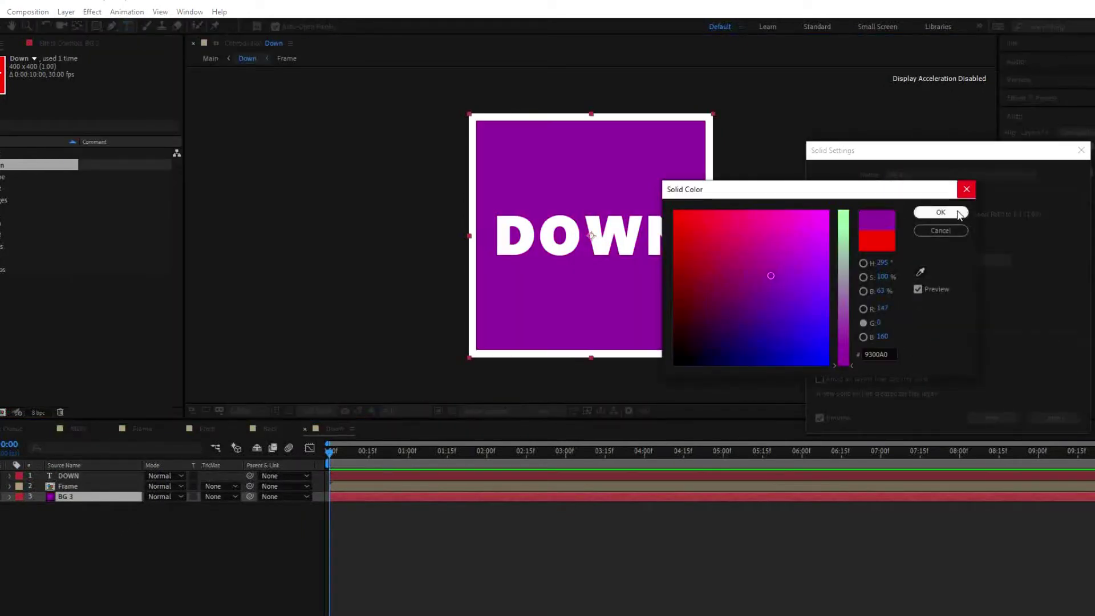
{"action": "left_click", "coordinate": [942, 213]}
{"action": "left_click", "coordinate": [993, 417]}
- Replace a duplicate of the Down layer in Main with the Top composition and change its FRONT text to a centred TOP
{"action": "left_click", "coordinate": [78, 428]}
{"action": "left_click_drag", "start_coordinate": [16, 257], "coordinate": [83, 476]}
{"action": "double_click", "coordinate": [84, 476]}
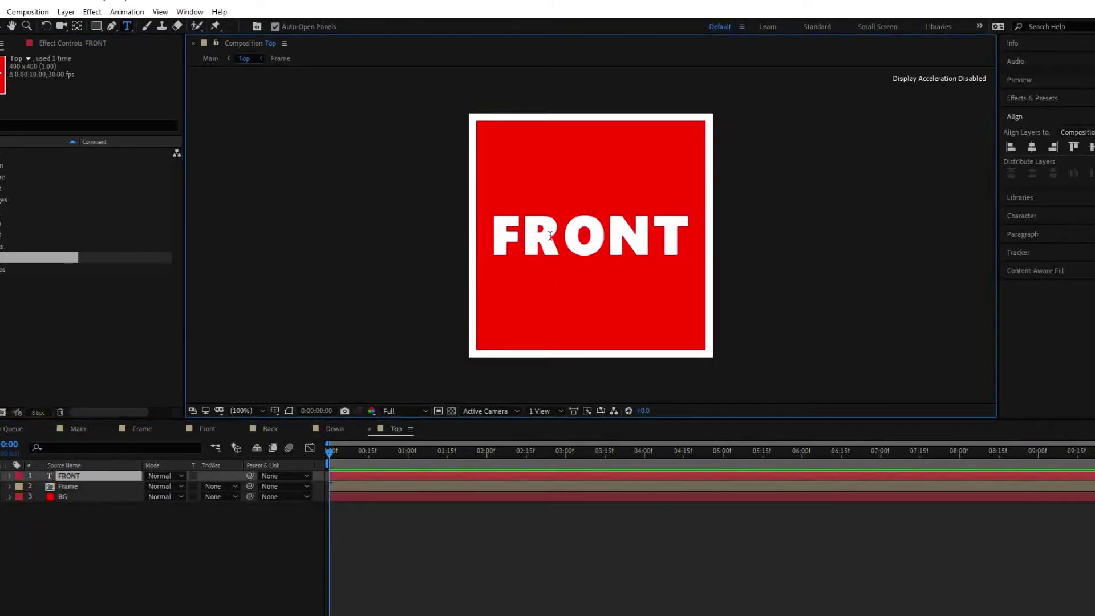
{"action": "type", "text": "TOP"}
- Recolour the BG solid in the Top composition to violet-blue as a new solid
{"action": "left_click", "coordinate": [70, 496]}
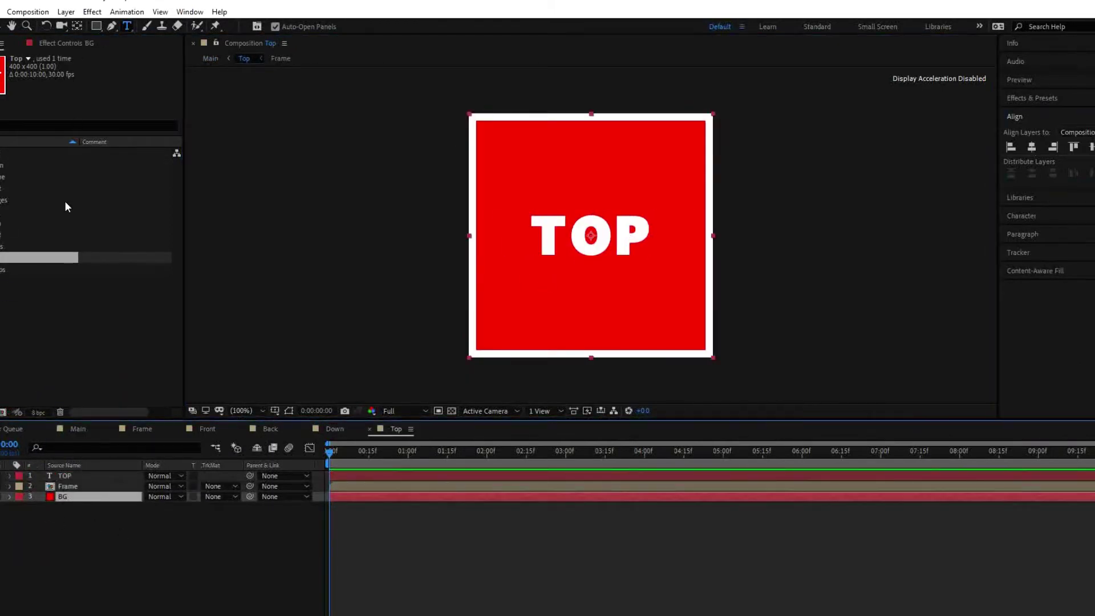
{"action": "key", "text": "ctrl+shift+y"}
{"action": "left_click", "coordinate": [941, 350]}
{"action": "left_click", "coordinate": [822, 343]}
{"action": "left_click_drag", "start_coordinate": [821, 344], "coordinate": [799, 336]}
{"action": "left_click", "coordinate": [941, 213]}
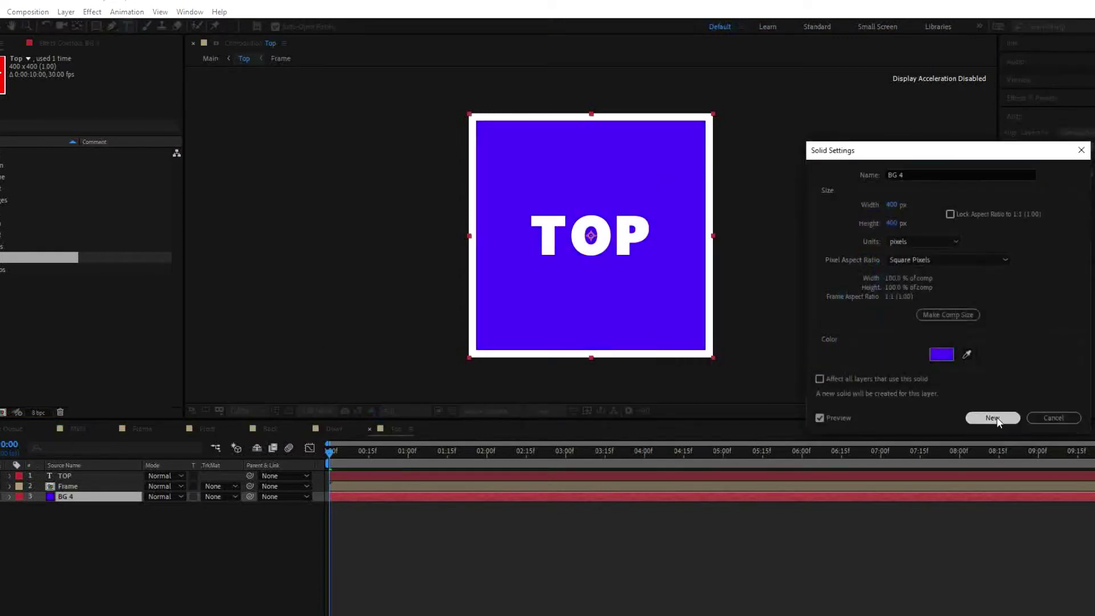
{"action": "left_click", "coordinate": [993, 419]}
- Return to Main and spread the faces, moving Top to the lower right of Down and Back above Down
{"action": "left_click", "coordinate": [211, 58]}
{"action": "key", "text": "v"}
{"action": "left_click_drag", "start_coordinate": [741, 256], "coordinate": [792, 322]}
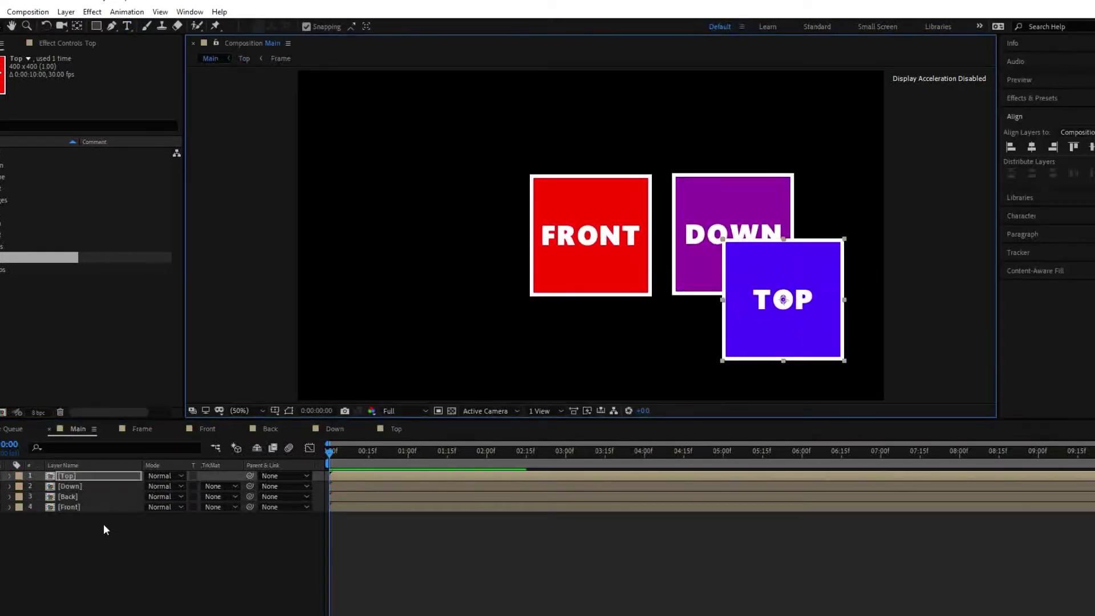
{"action": "left_click", "coordinate": [78, 496]}
{"action": "left_click_drag", "start_coordinate": [733, 229], "coordinate": [753, 137]}
- Duplicate the Top layer in Main, replace the copy with the Right composition and open Right for editing
{"action": "left_click", "coordinate": [74, 476]}
{"action": "key", "text": "ctrl+d"}
{"action": "left_click_drag", "start_coordinate": [34, 235], "coordinate": [93, 477]}
{"action": "double_click", "coordinate": [94, 477]}
- Change the FRONT text in the Right composition to RIGHT and centre it horizontally in the composition
{"action": "double_click", "coordinate": [86, 476]}
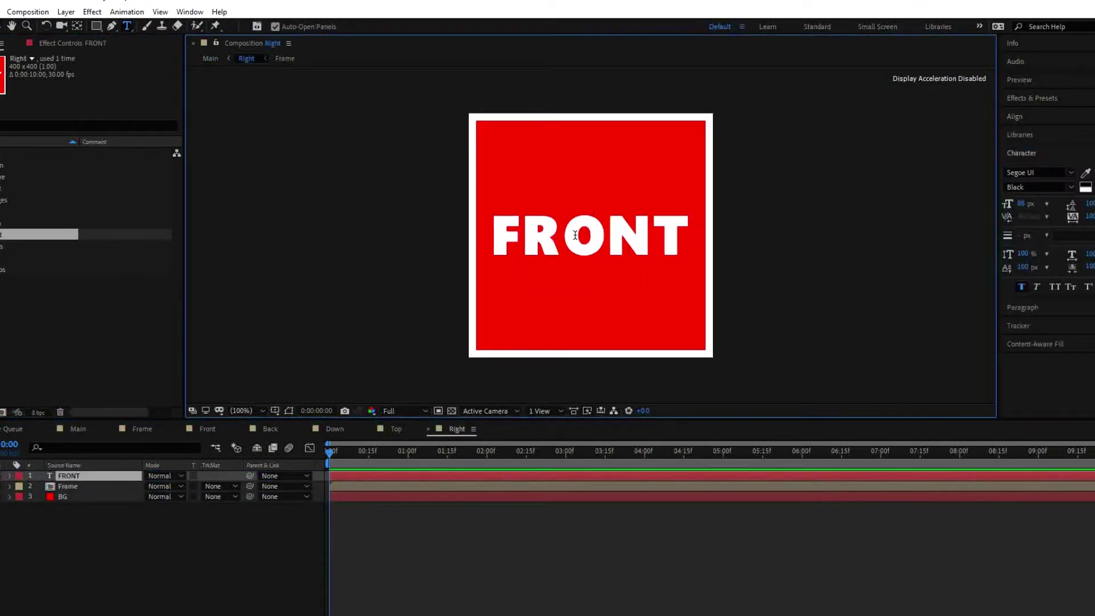
{"action": "type", "text": "RIGHT"}
{"action": "left_click", "coordinate": [1015, 117]}
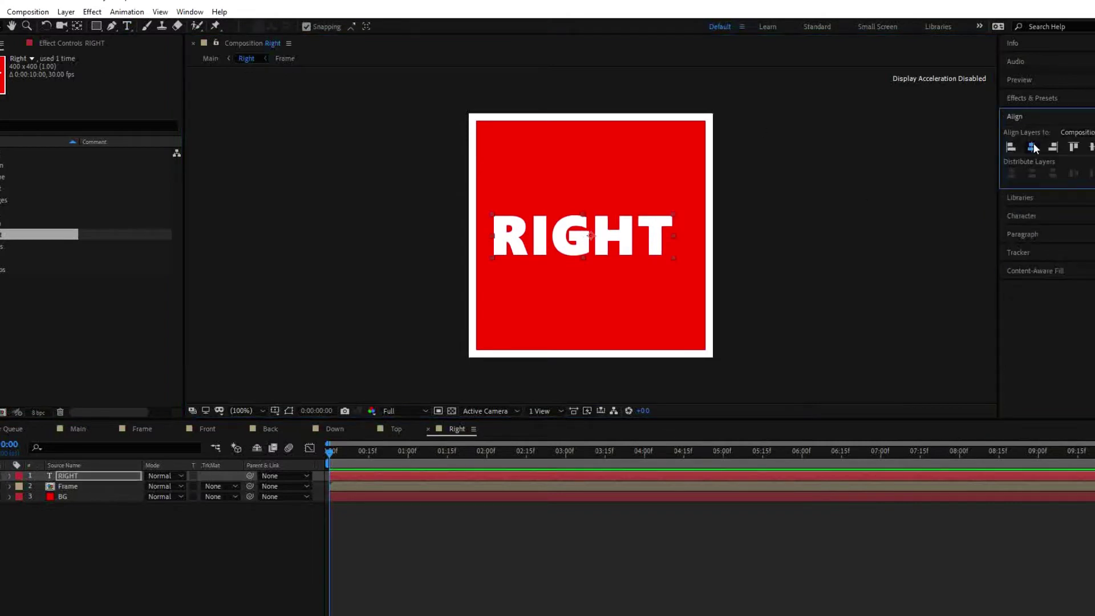
{"action": "left_click", "coordinate": [1031, 146]}
- Recolour the BG solid in the Right composition to magenta
{"action": "left_click", "coordinate": [66, 11]}
{"action": "left_click", "coordinate": [92, 37]}
{"action": "left_click", "coordinate": [939, 352]}
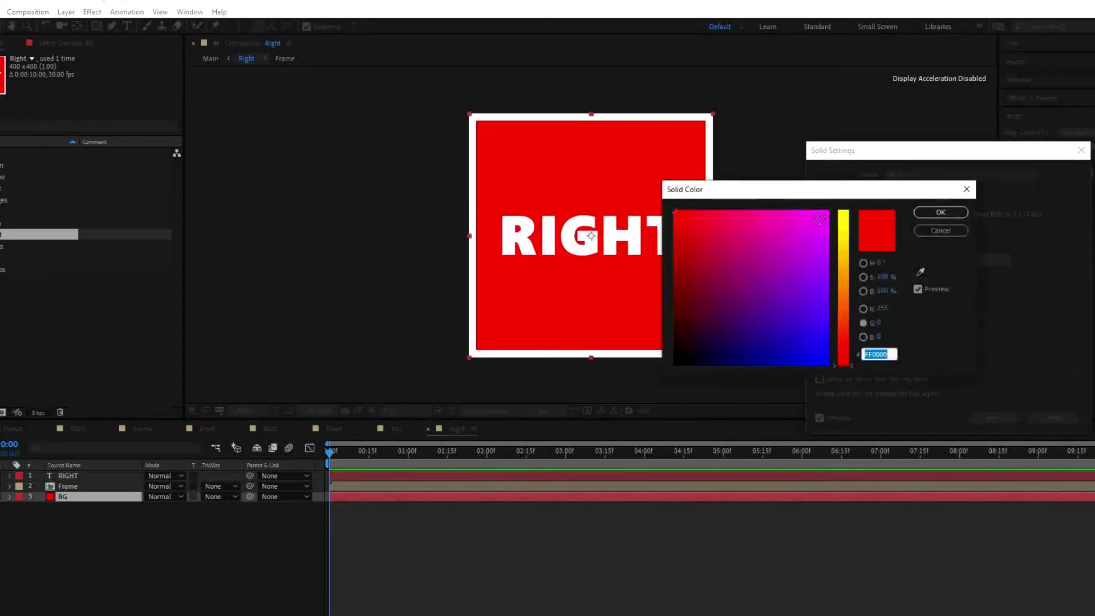
{"action": "left_click", "coordinate": [864, 309]}
{"action": "left_click", "coordinate": [824, 324]}
{"action": "left_click", "coordinate": [940, 211]}
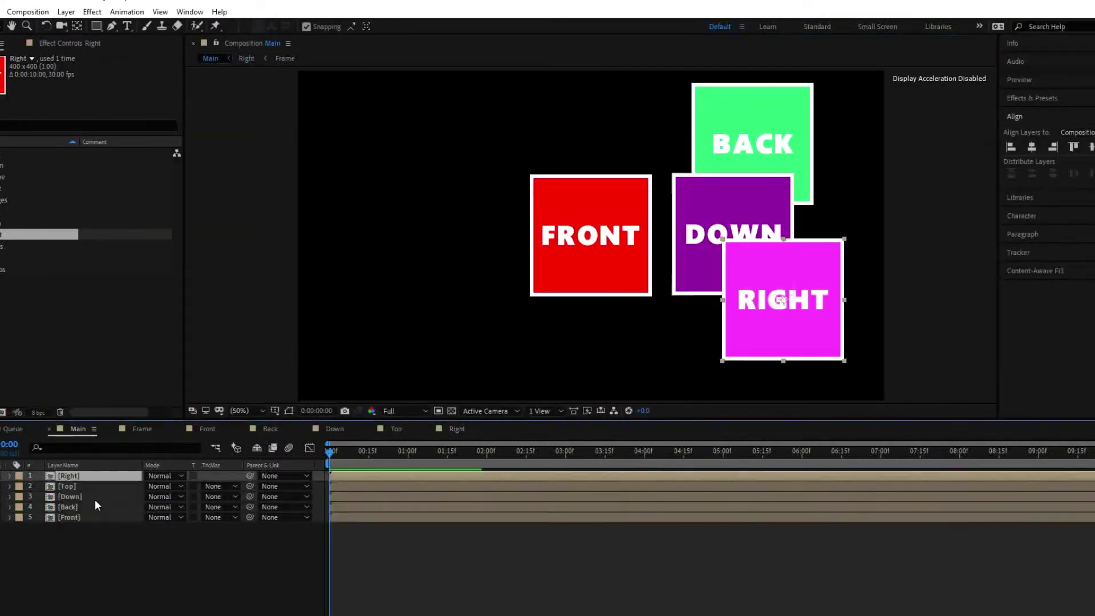
- Move the Right face to the lower left of Front in Main, and replace a duplicate of it with the Left composition, opened for editing
{"action": "left_click_drag", "start_coordinate": [782, 298], "coordinate": [444, 318]}
{"action": "left_click", "coordinate": [68, 476]}
{"action": "key", "text": "ctrl+d"}
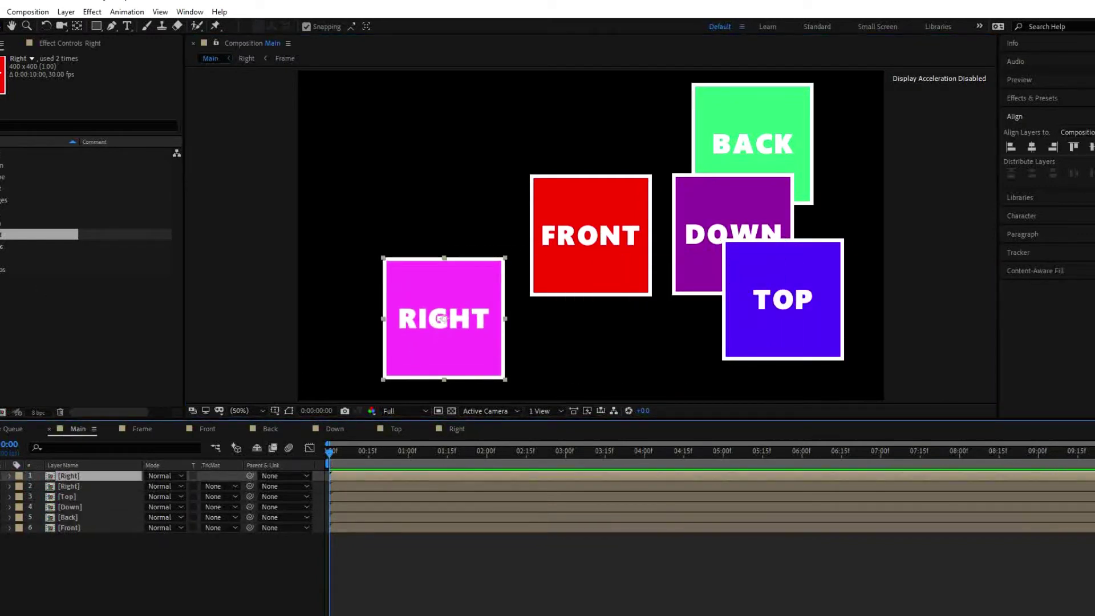
{"action": "left_click_drag", "start_coordinate": [38, 211], "coordinate": [67, 488]}
{"action": "double_click", "coordinate": [84, 477]}
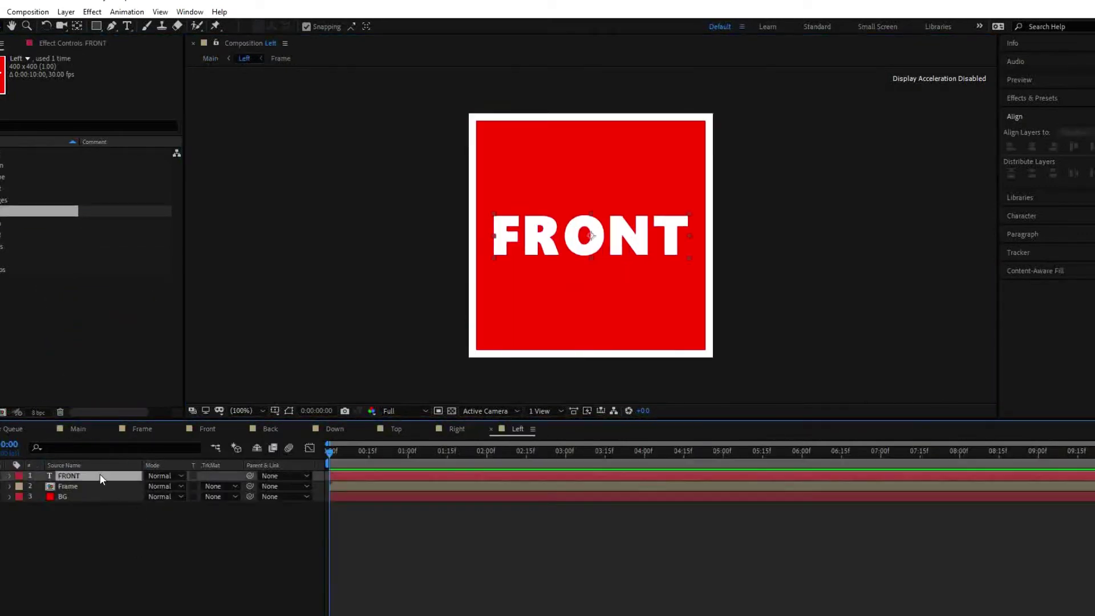
- Change the FRONT text in the Left composition to LEFT and centre it in the frame
{"action": "double_click", "coordinate": [580, 243]}
{"action": "type", "text": "LEFT"}
{"action": "key", "text": "ctrl+a"}
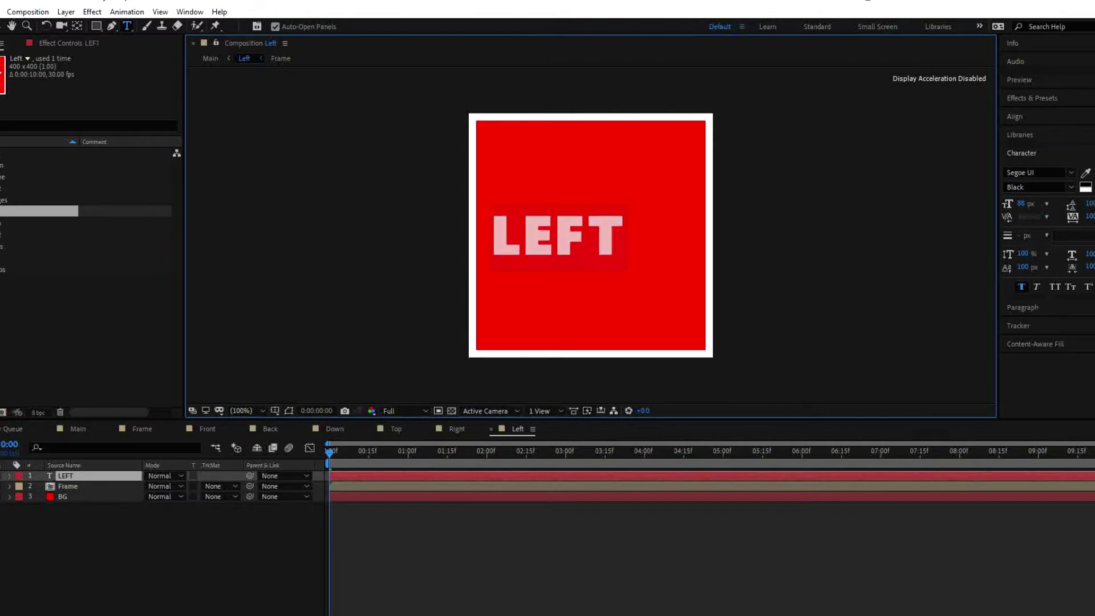
{"action": "key", "text": "Escape"}
{"action": "key", "text": "Caps_Lock"}
- Recolour the BG solid in the Left composition to orange as a new solid
{"action": "left_click", "coordinate": [66, 496]}
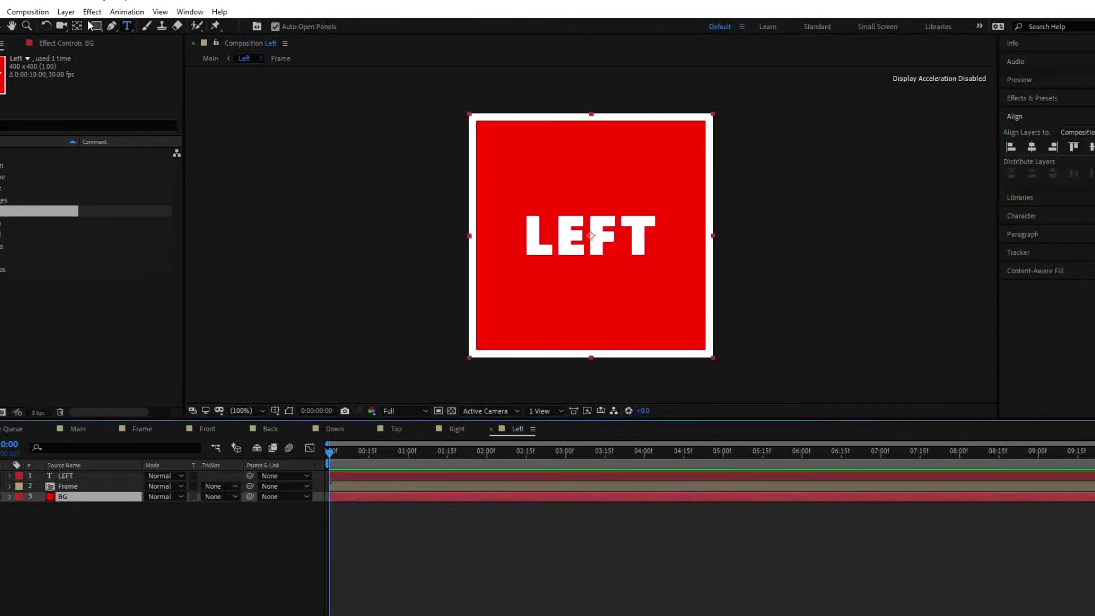
{"action": "key", "text": "ctrl+shift+y"}
{"action": "left_click", "coordinate": [941, 354]}
{"action": "left_click", "coordinate": [941, 213]}
{"action": "left_click", "coordinate": [993, 418]}
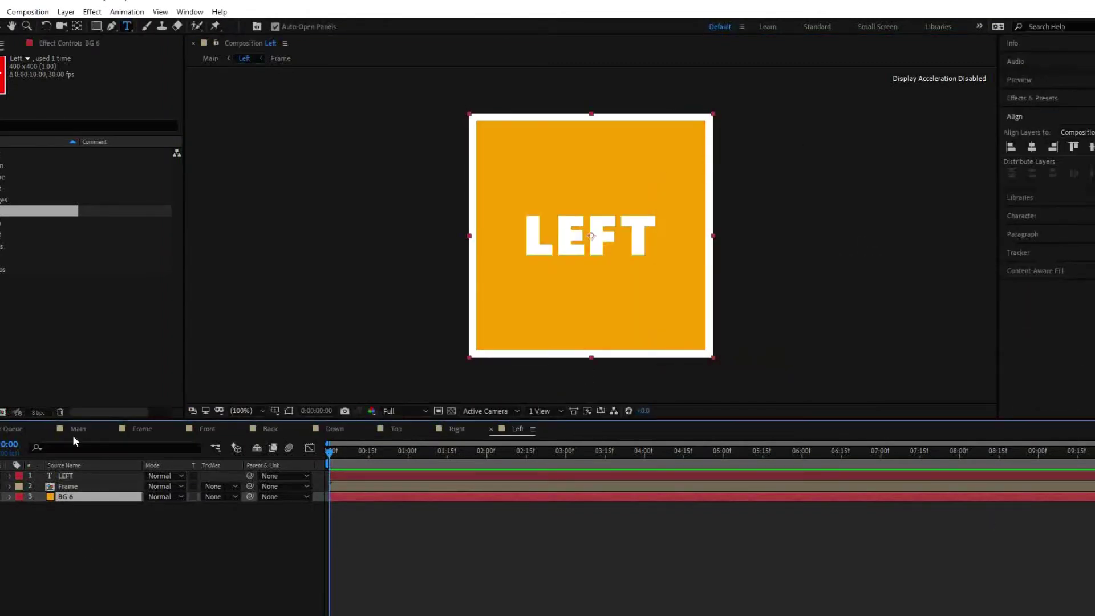
- Return to the Main composition and move the Left face to the upper left of the Right face
{"action": "left_click", "coordinate": [77, 428]}
{"action": "key", "text": "v"}
{"action": "left_click_drag", "start_coordinate": [444, 319], "coordinate": [390, 207]}
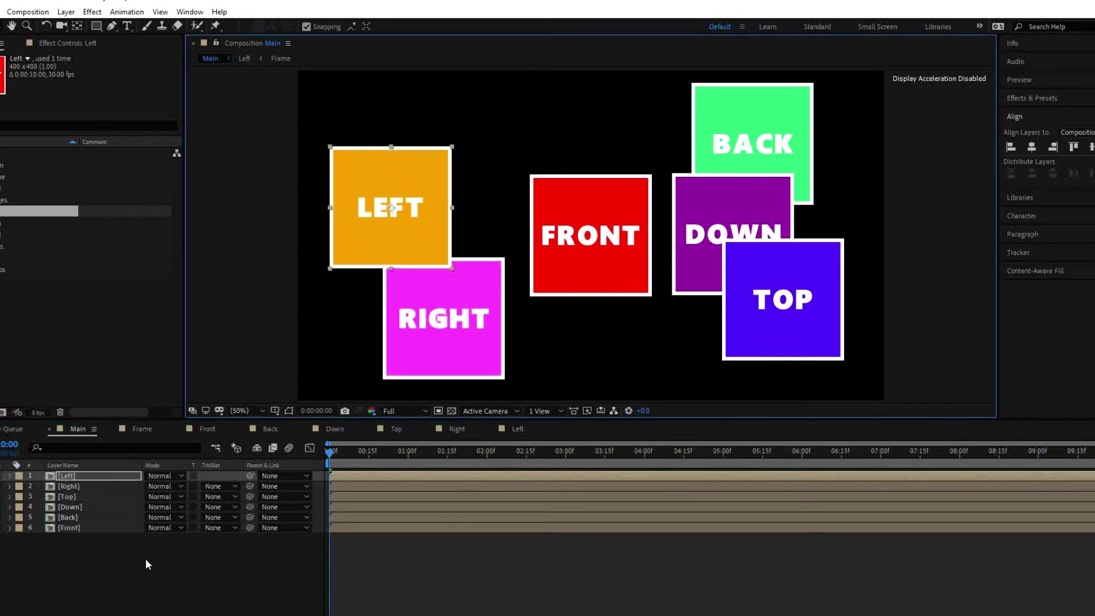
{"action": "left_click", "coordinate": [146, 559]}
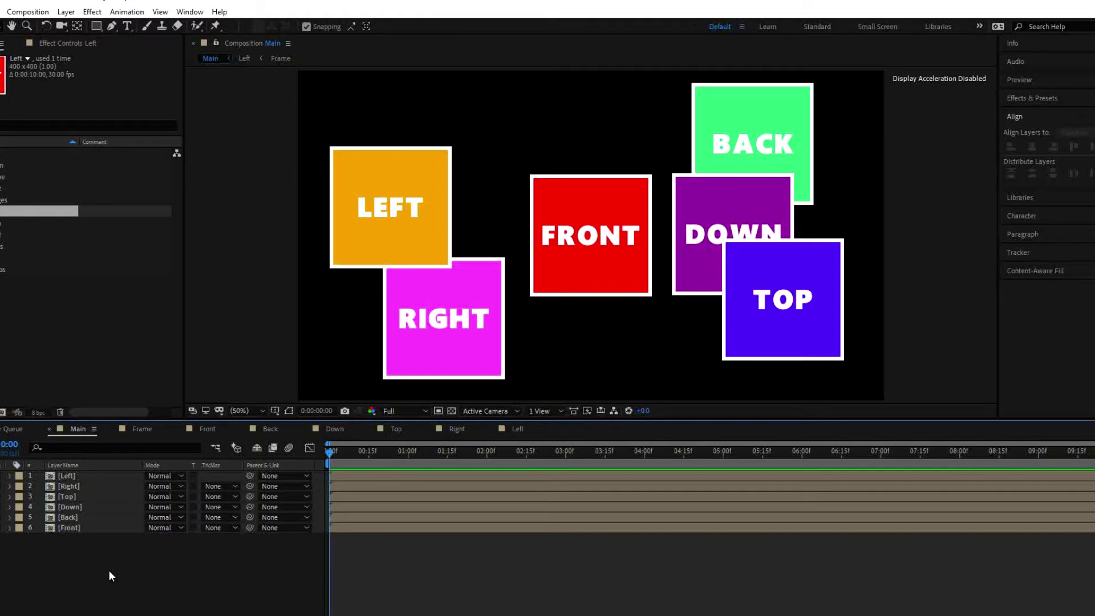
- Show the layer switches in Main's timeline and make all six face layers 3D
{"action": "right_click", "coordinate": [296, 465]}
{"action": "mouse_move", "coordinate": [342, 504]}
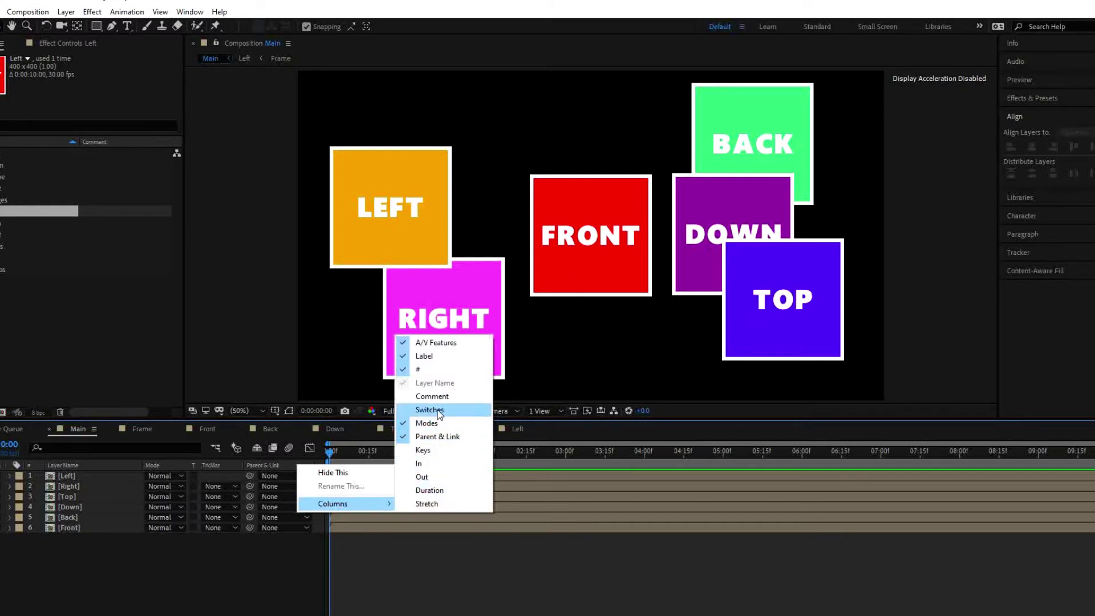
{"action": "left_click", "coordinate": [179, 583]}
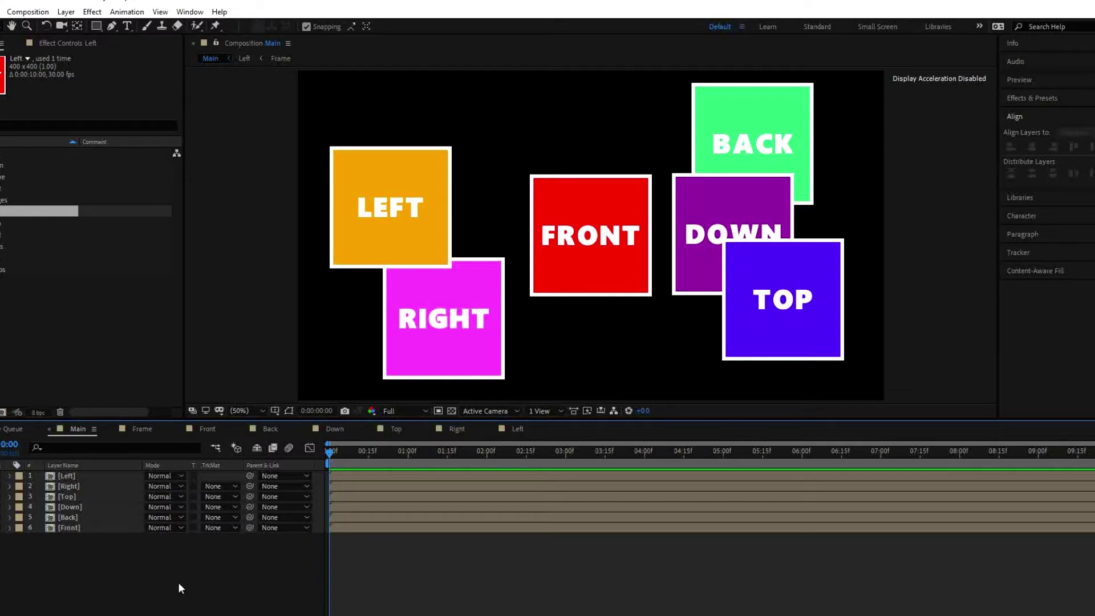
{"action": "key", "text": "F4"}
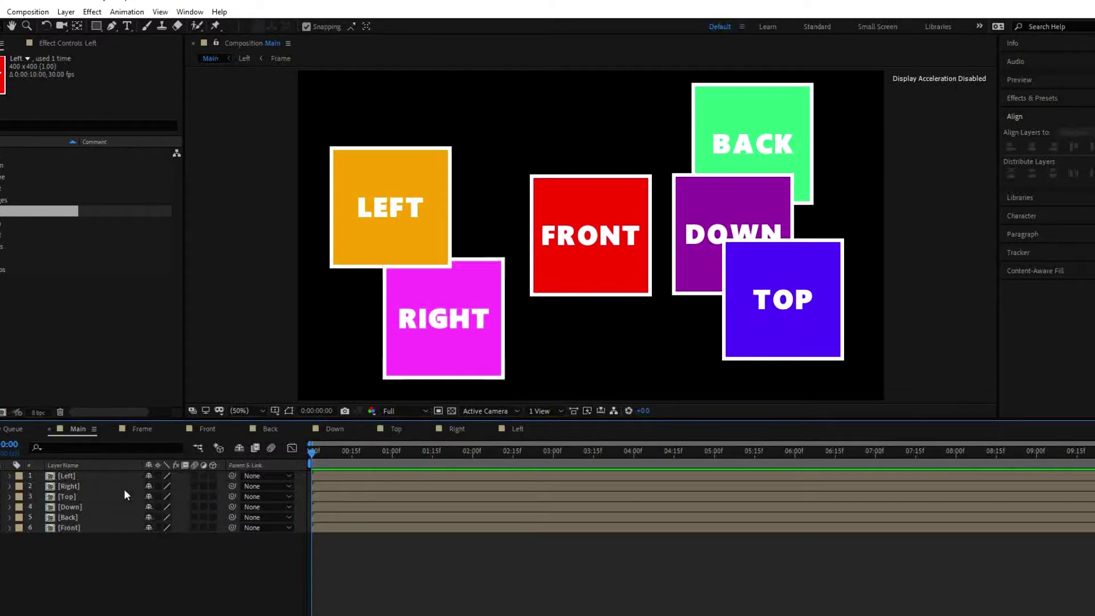
{"action": "left_click", "coordinate": [213, 476]}
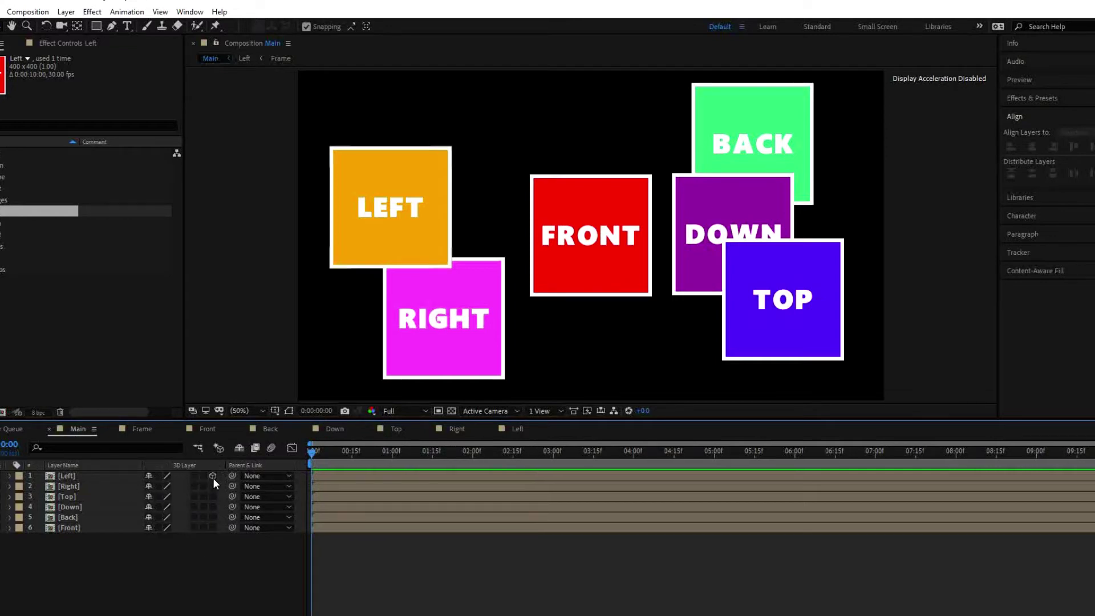
{"action": "left_click", "coordinate": [213, 528]}
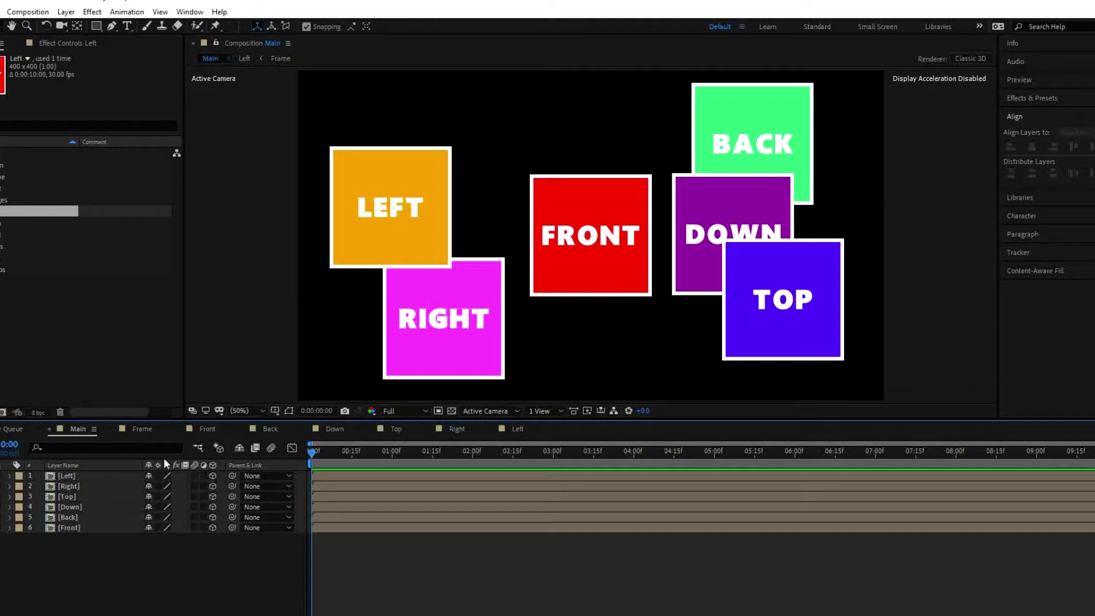
- Add a two-node camera named Camera 1 with the 35mm preset to Main
{"action": "right_click", "coordinate": [132, 576]}
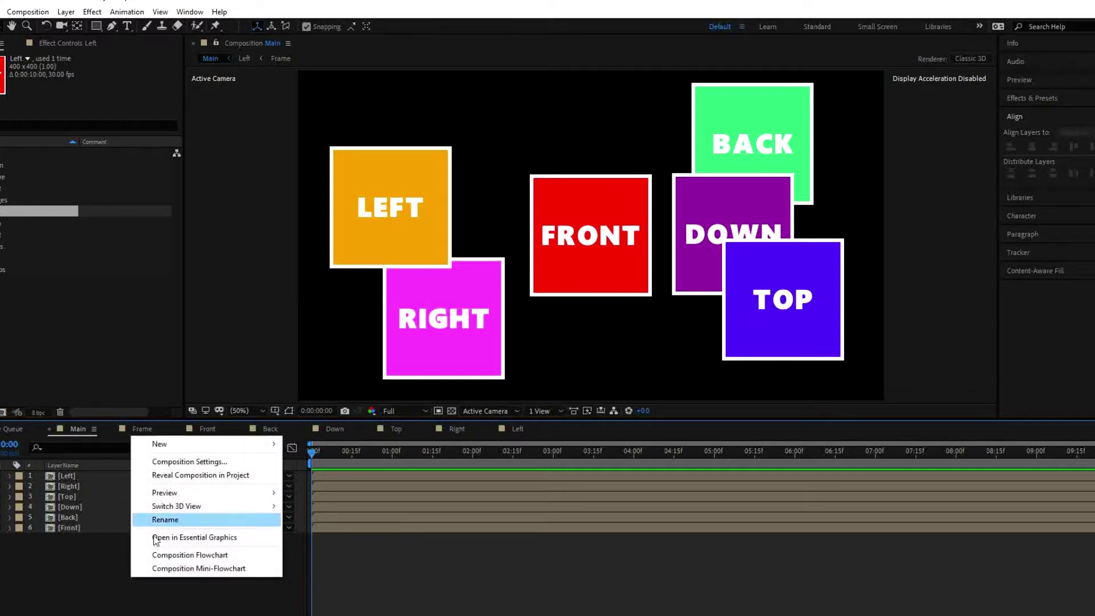
{"action": "mouse_move", "coordinate": [185, 448]}
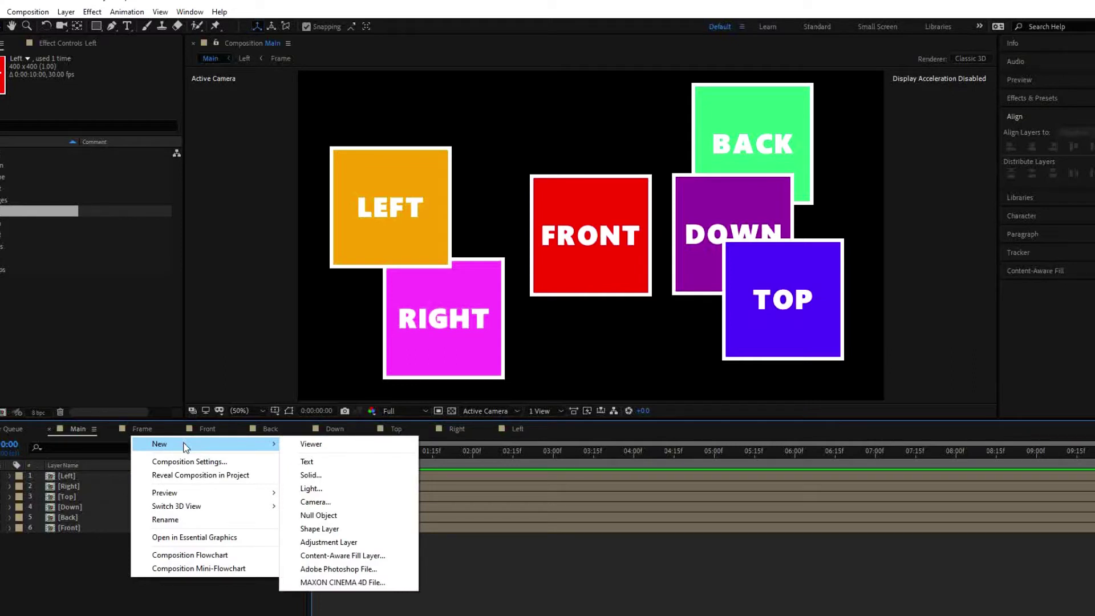
{"action": "left_click", "coordinate": [314, 503]}
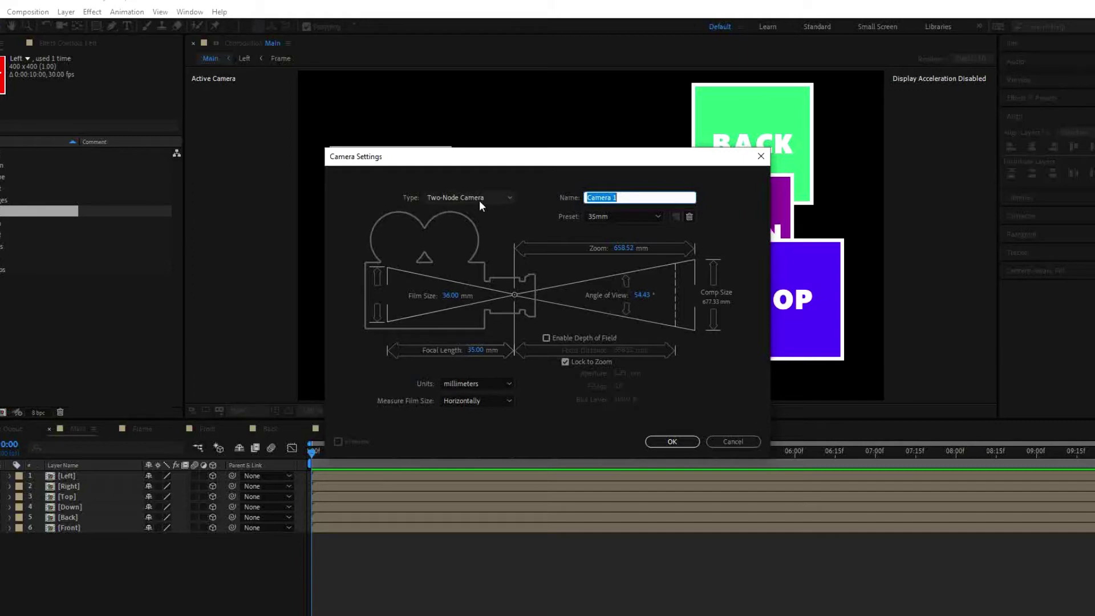
{"action": "left_click", "coordinate": [675, 442]}
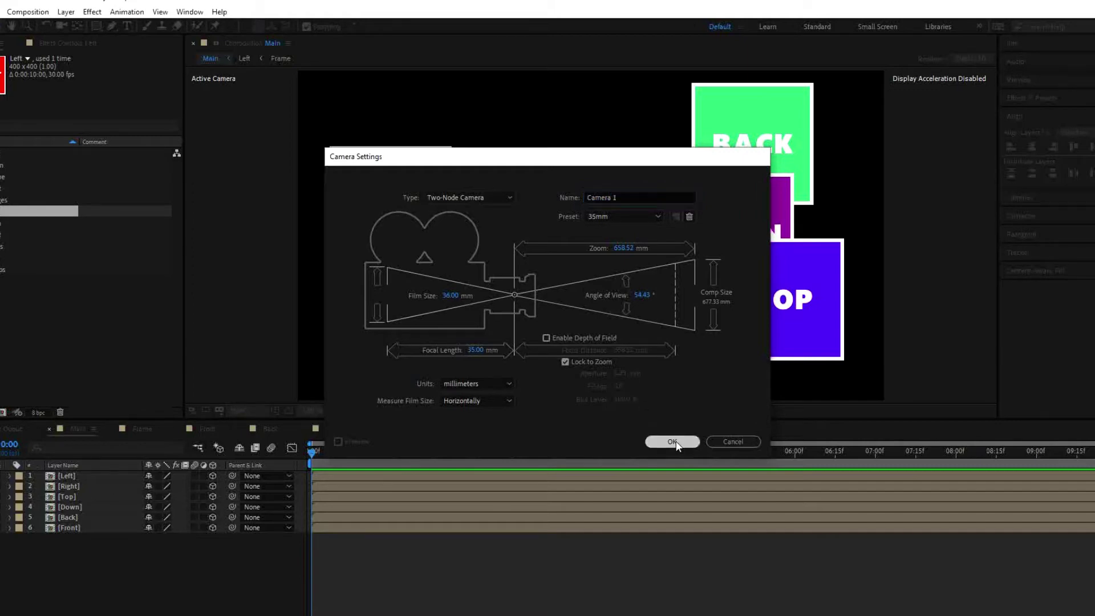
{"action": "left_click", "coordinate": [166, 567]}
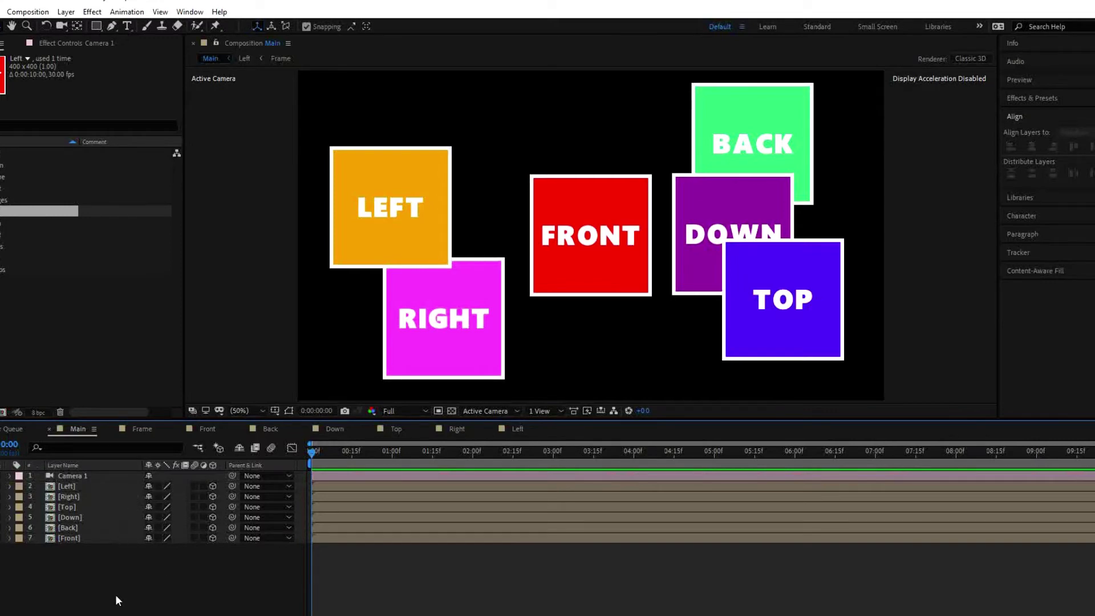
- Hide the Left, Right, Top and Down layers and orbit the camera with the Unified Camera tool to see Front and Back at an angle
{"action": "left_click", "coordinate": [75, 539]}
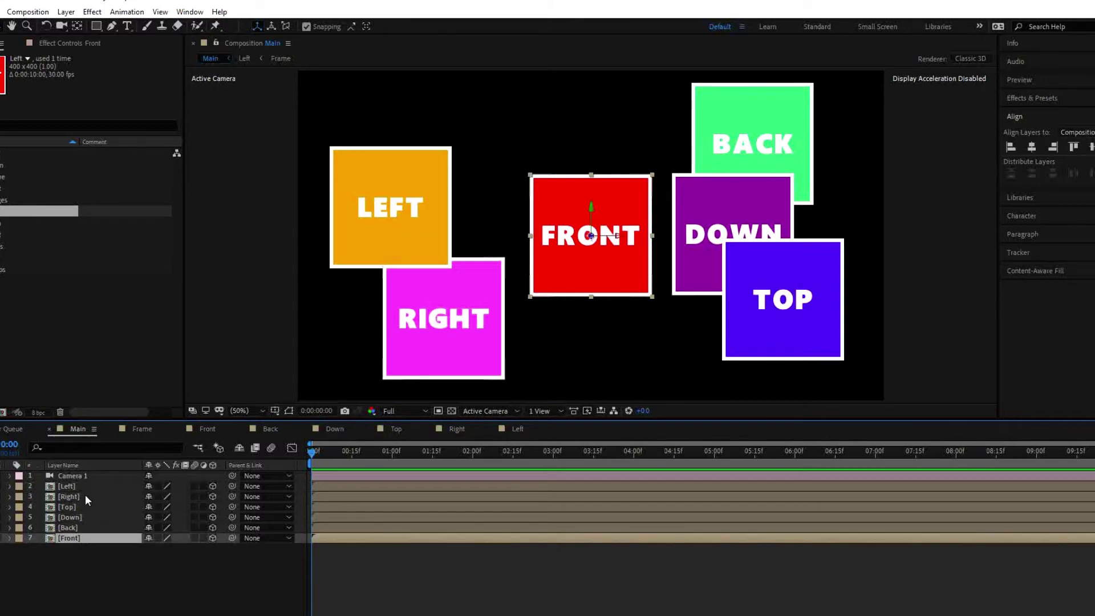
{"action": "left_click", "coordinate": [90, 577]}
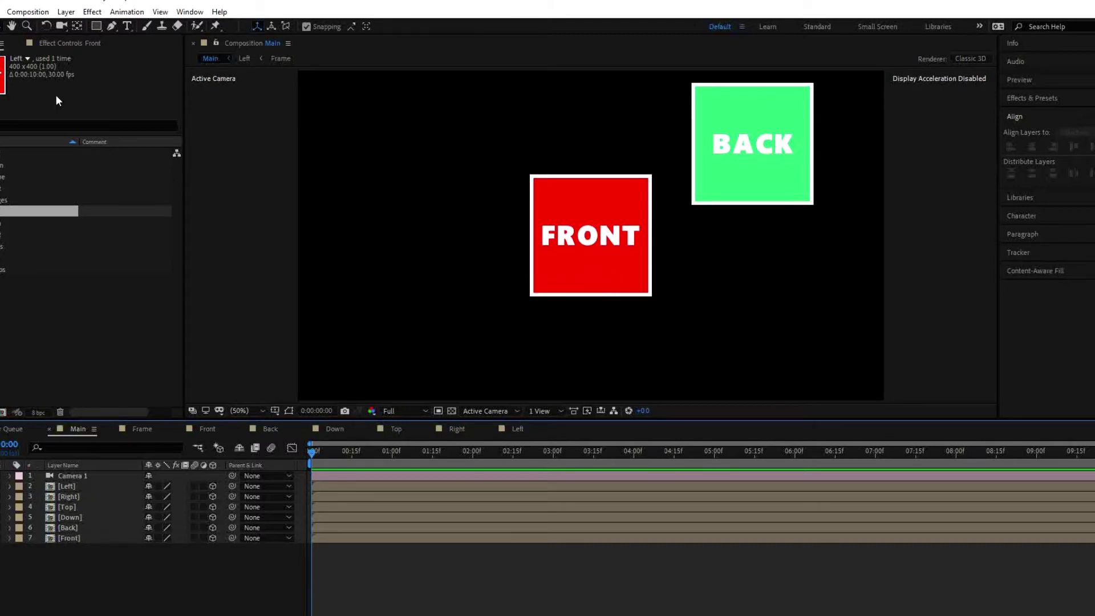
{"action": "left_click", "coordinate": [61, 27]}
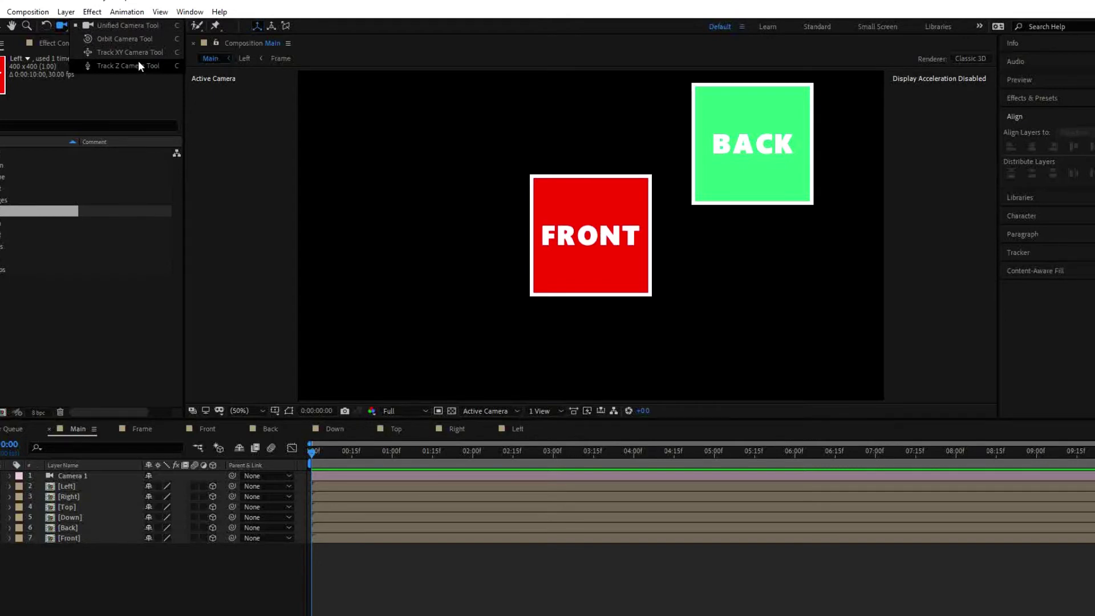
{"action": "left_click", "coordinate": [131, 26]}
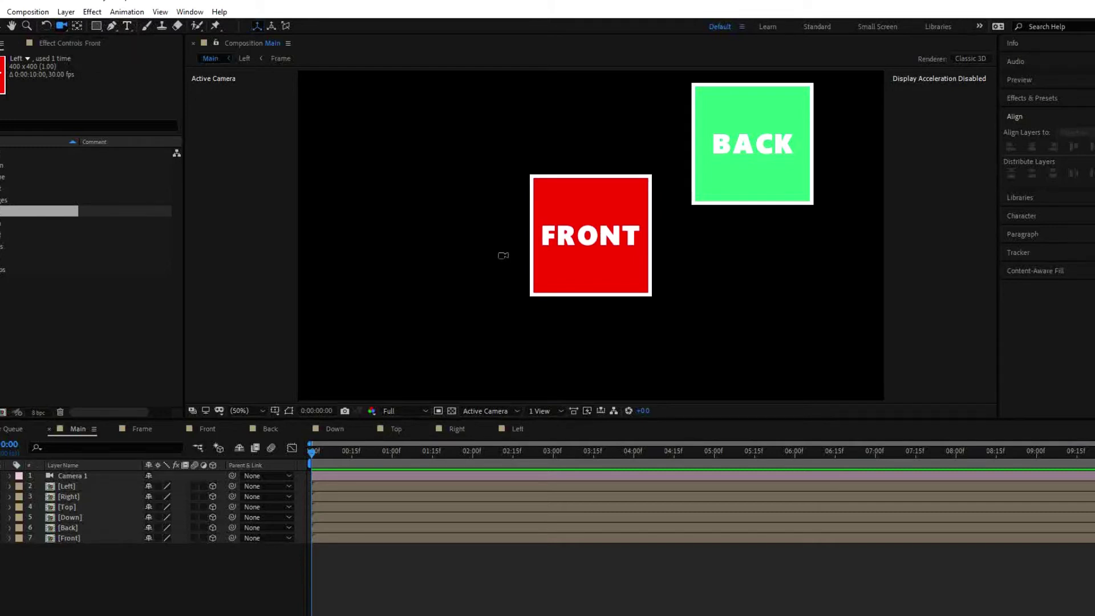
{"action": "left_click_drag", "start_coordinate": [482, 266], "coordinate": [546, 288]}
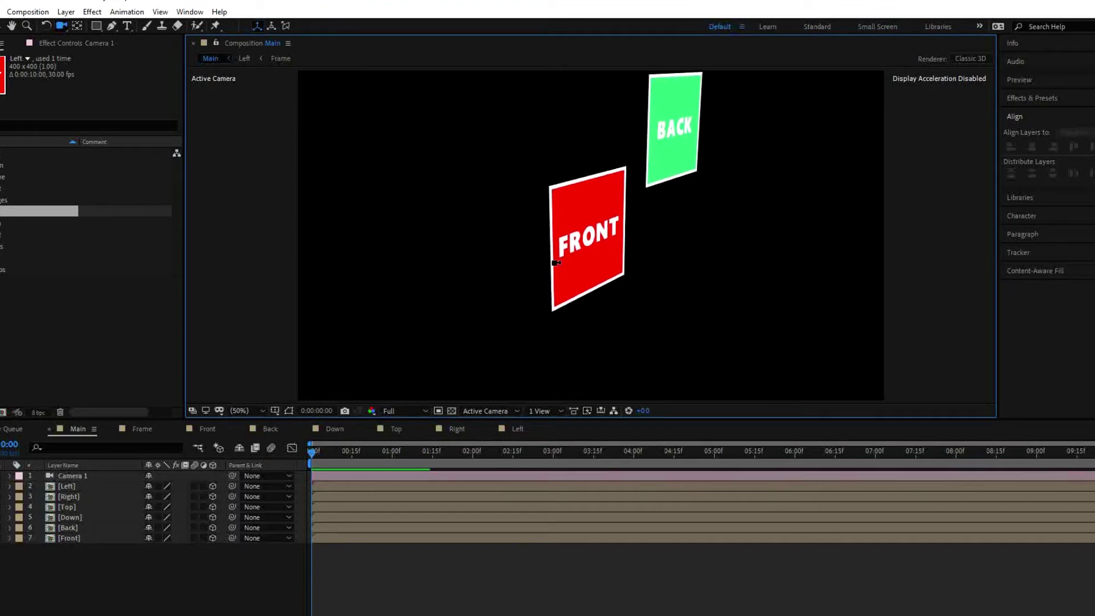
- Pull the Front face forward along its Z axis and move the Back face down to the same height behind it
{"action": "left_click", "coordinate": [77, 539]}
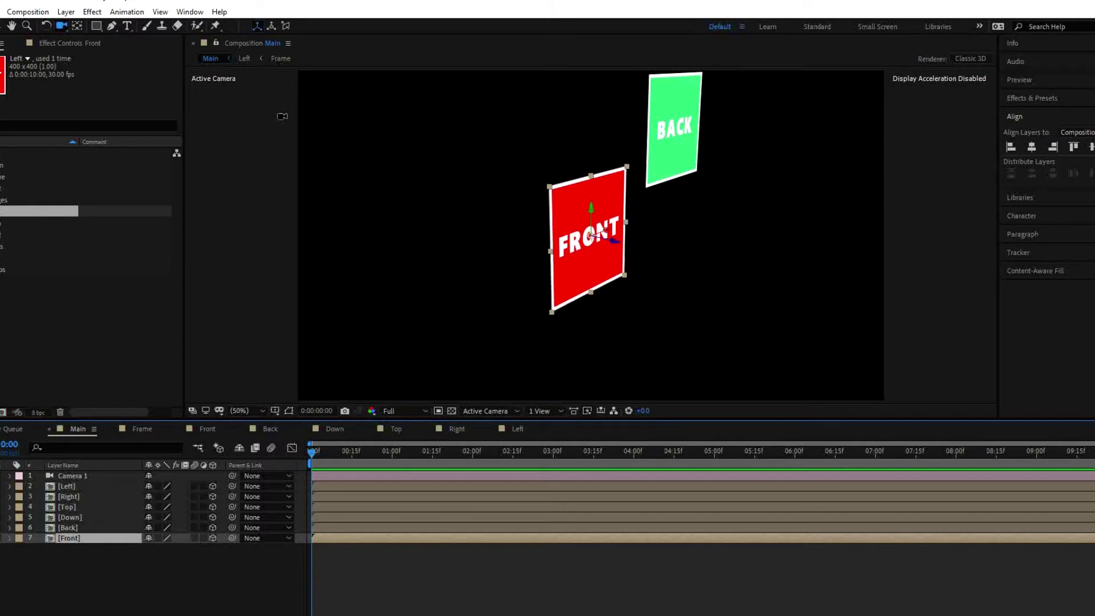
{"action": "left_click", "coordinate": [2, 27]}
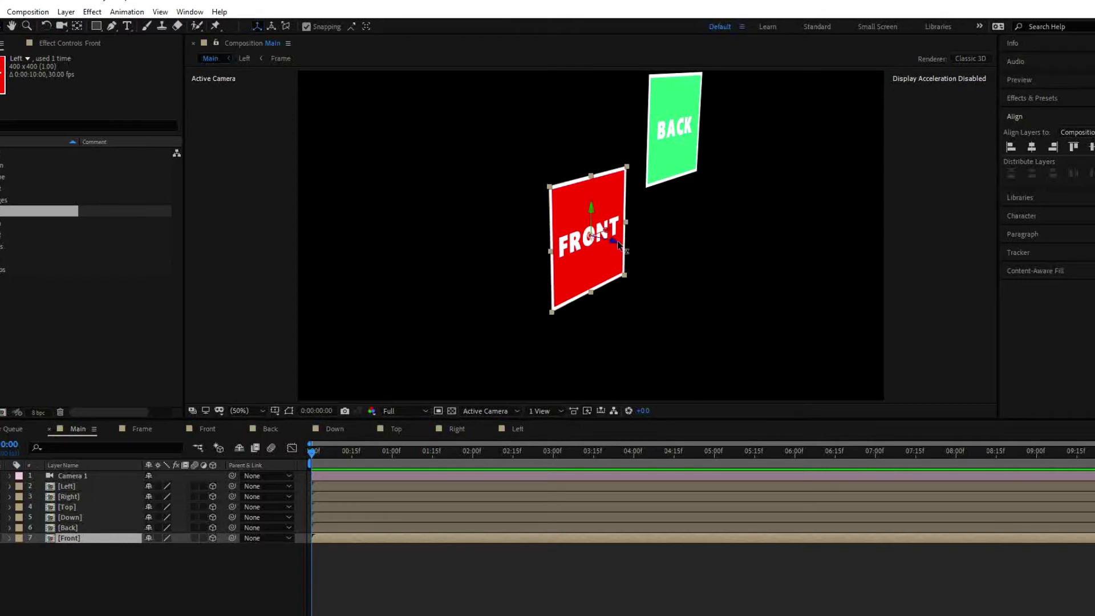
{"action": "left_click_drag", "start_coordinate": [619, 245], "coordinate": [651, 265]}
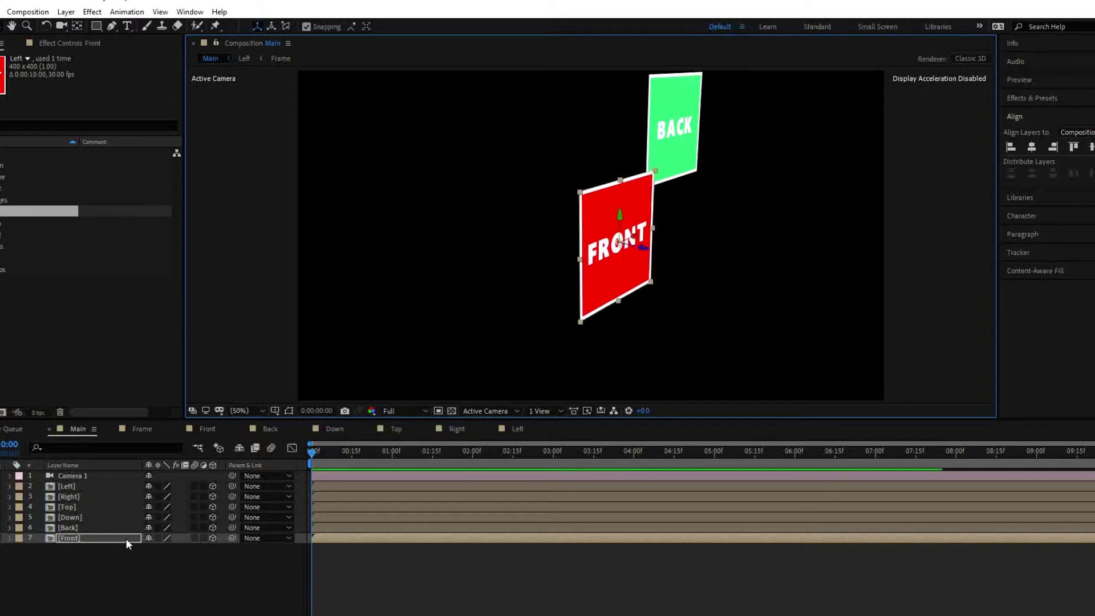
{"action": "left_click", "coordinate": [72, 527]}
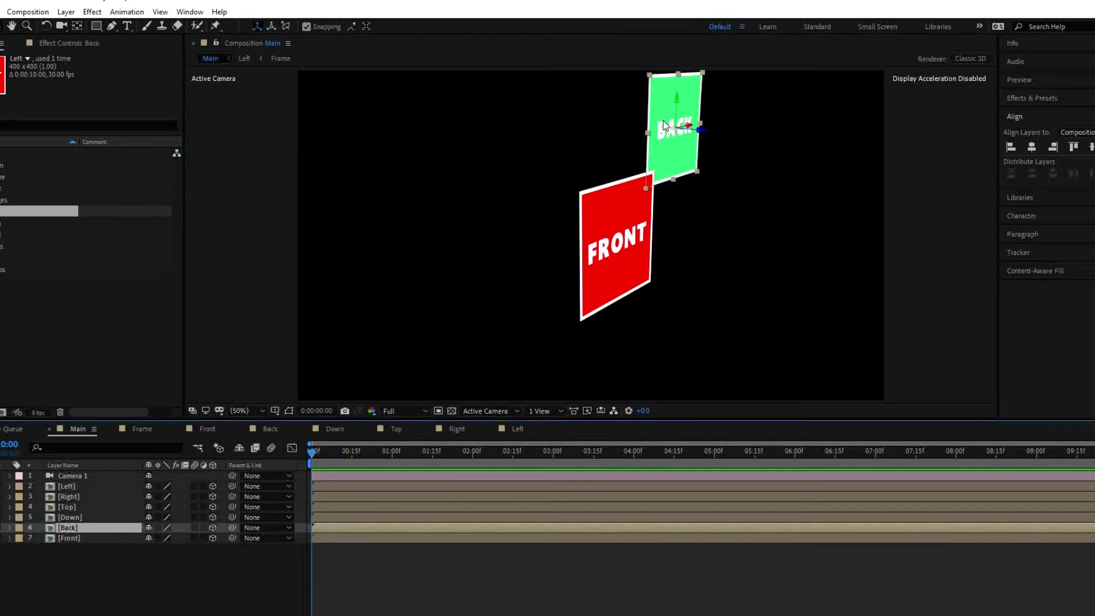
{"action": "left_click_drag", "start_coordinate": [664, 124], "coordinate": [478, 220]}
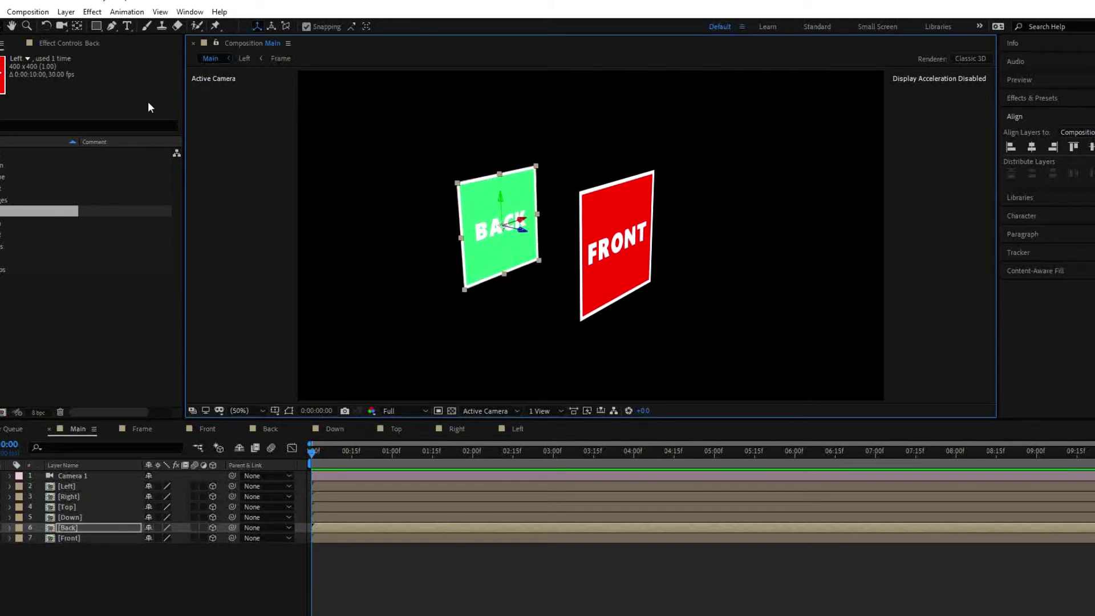
- Orbit the camera round to the rear of the Back face and reveal the Back layer's rotation properties
{"action": "key", "text": "c"}
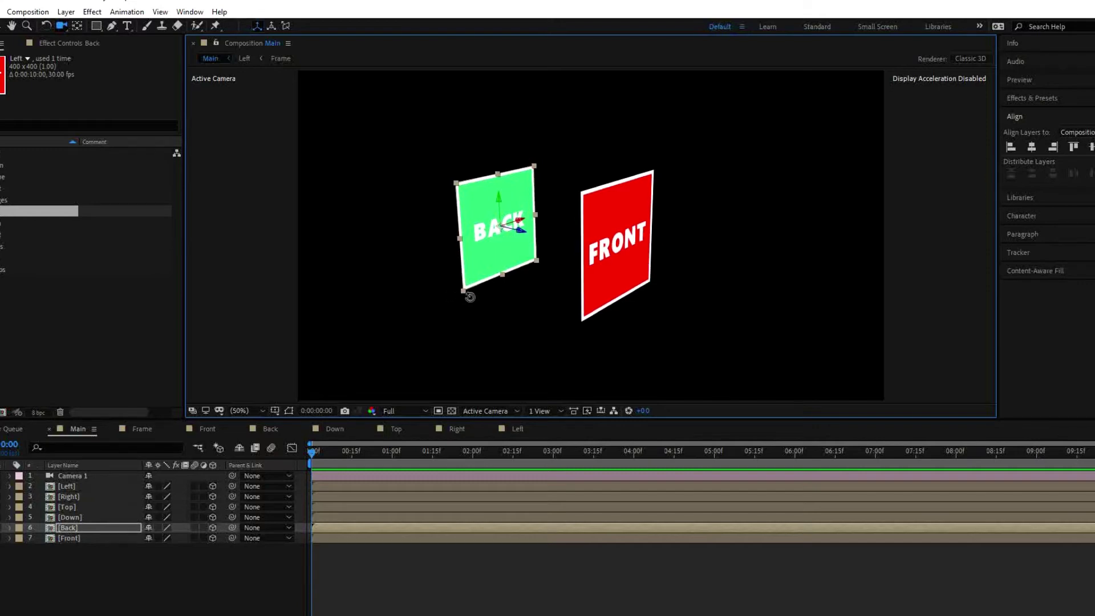
{"action": "left_click_drag", "start_coordinate": [467, 360], "coordinate": [589, 272]}
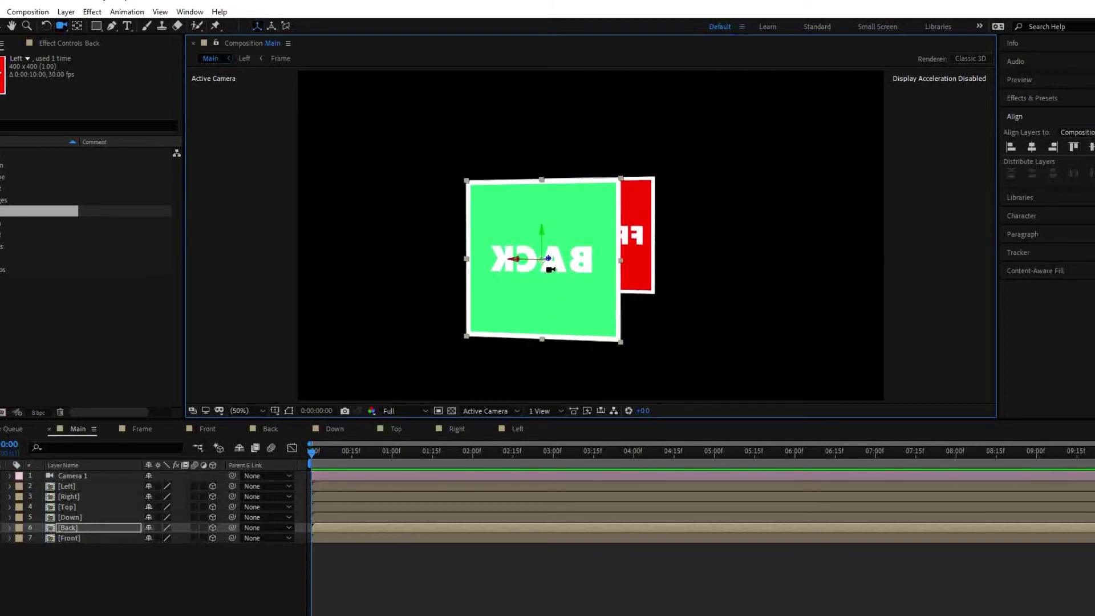
{"action": "left_click", "coordinate": [74, 526]}
{"action": "key", "text": "r"}
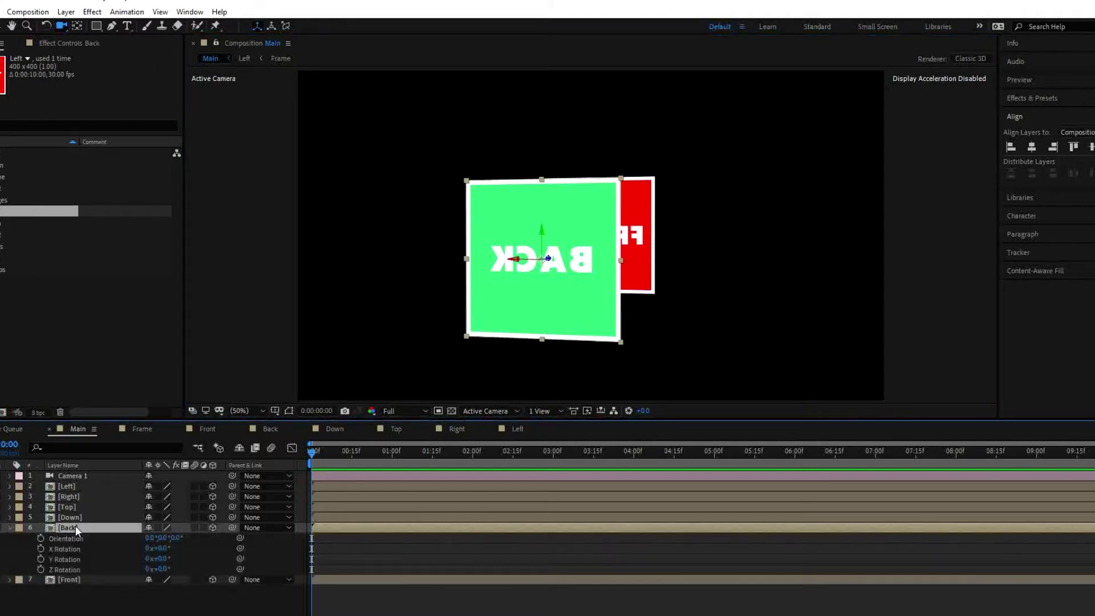
- Try a Y Rotation of 90° on the Back layer
{"action": "left_click_drag", "start_coordinate": [159, 558], "coordinate": [203, 564]}
{"action": "left_click", "coordinate": [158, 559]}
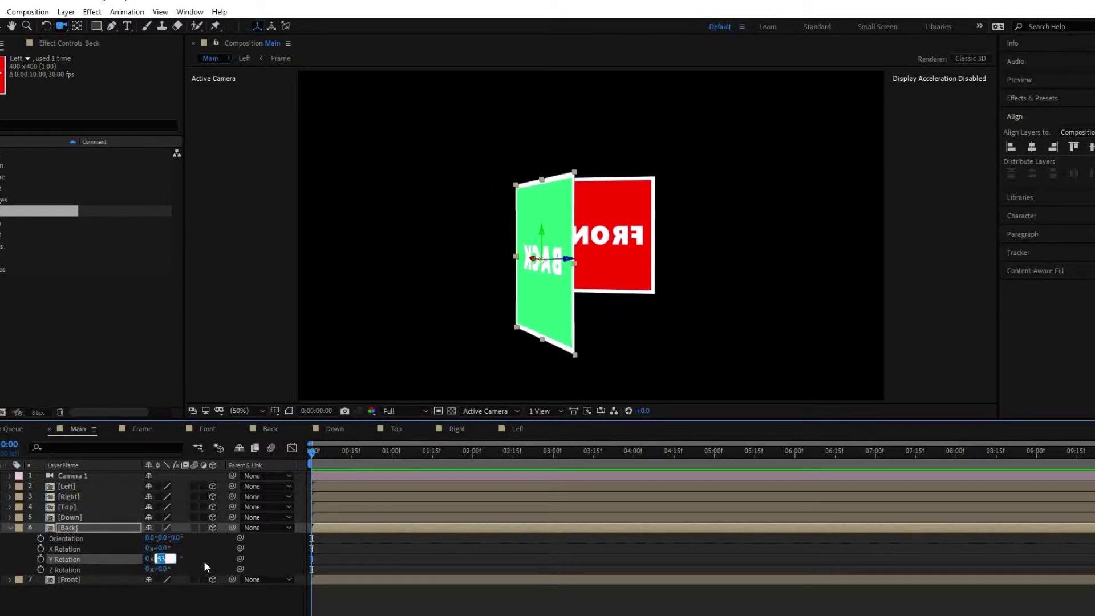
{"action": "type", "text": "90"}
{"action": "key", "text": "Return"}
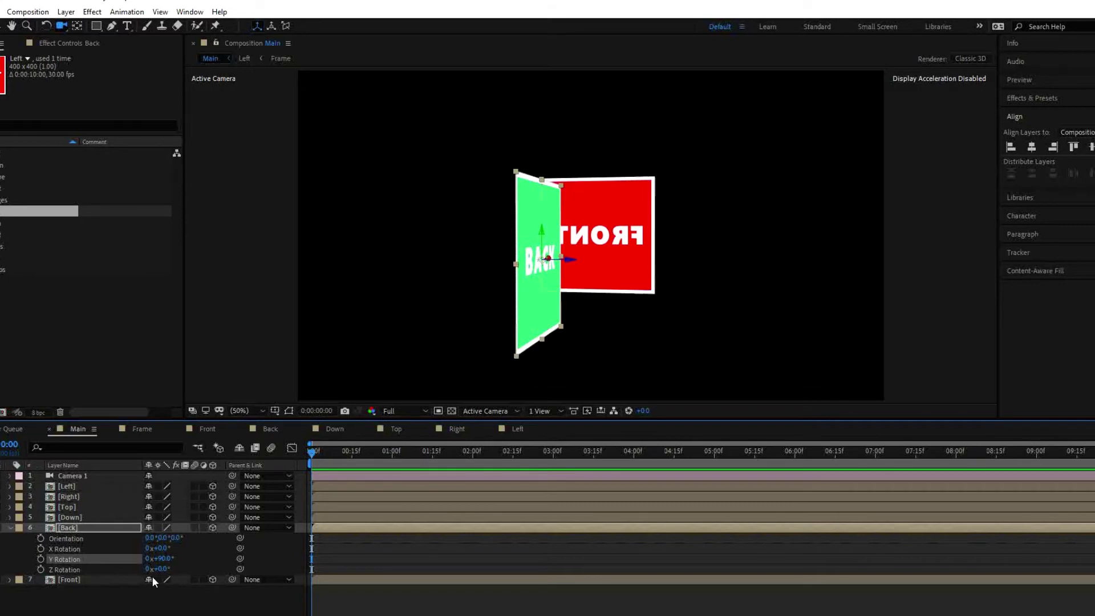
- Set the Back layer's Y Rotation to 180° so its label faces outward
{"action": "left_click", "coordinate": [178, 562]}
{"action": "type", "text": "180"}
{"action": "key", "text": "Return"}
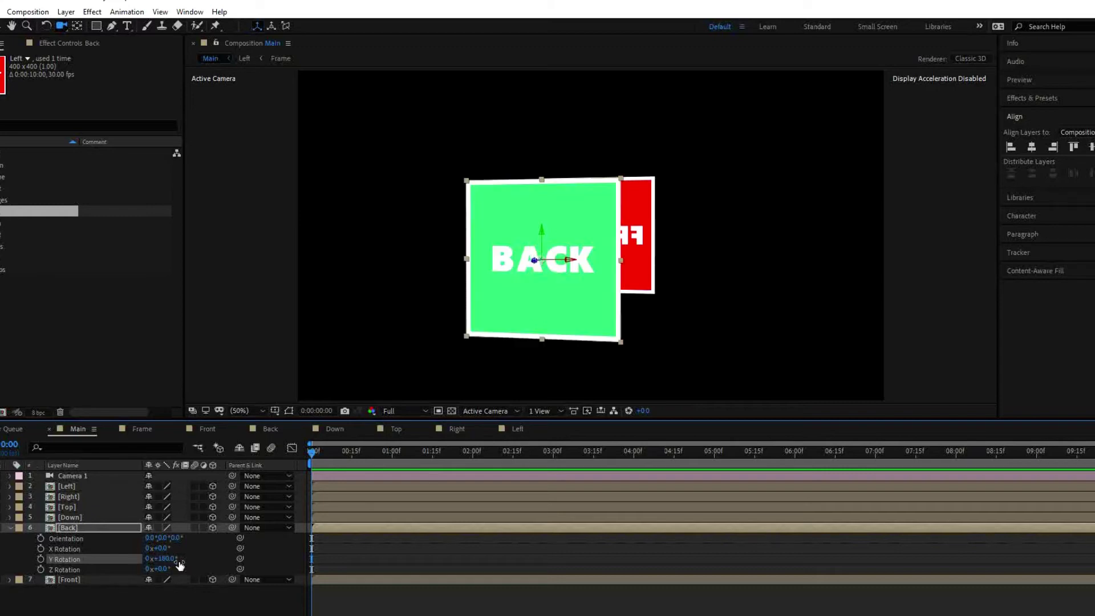
- Orbit the camera back to the front, show the Top layer and move it above the gap between Back and Front
{"action": "left_click_drag", "start_coordinate": [751, 293], "coordinate": [623, 293]}
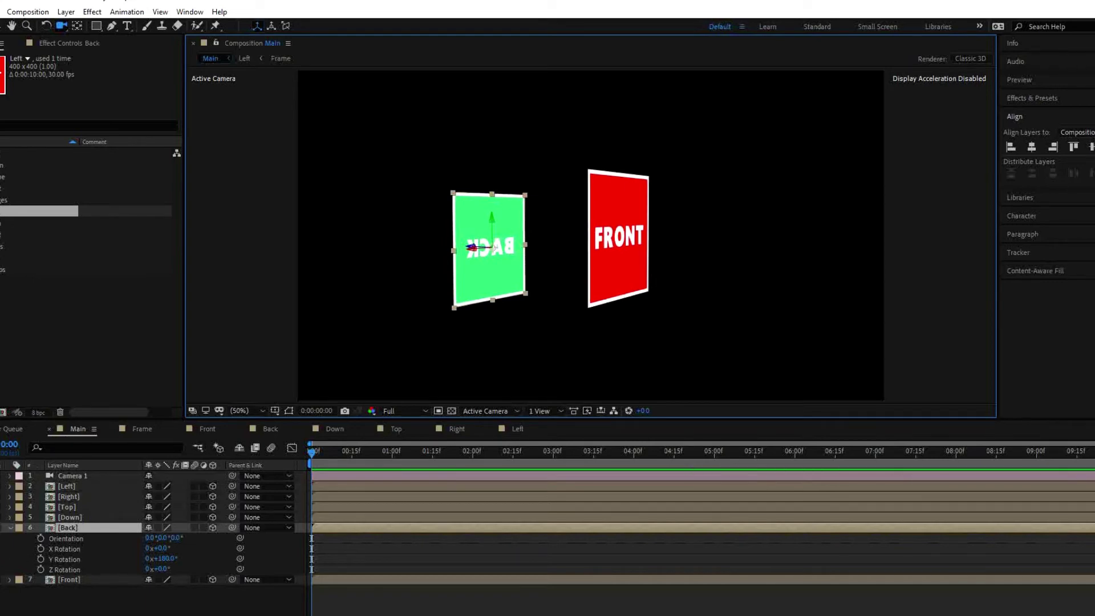
{"action": "left_click", "coordinate": [2, 508]}
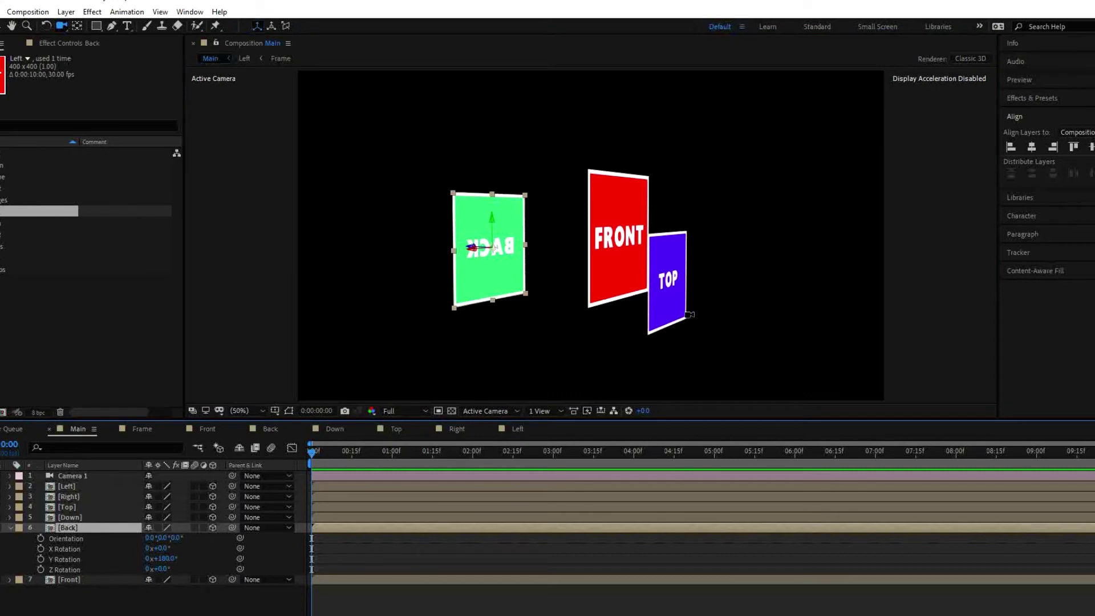
{"action": "key", "text": "v"}
{"action": "left_click", "coordinate": [667, 302]}
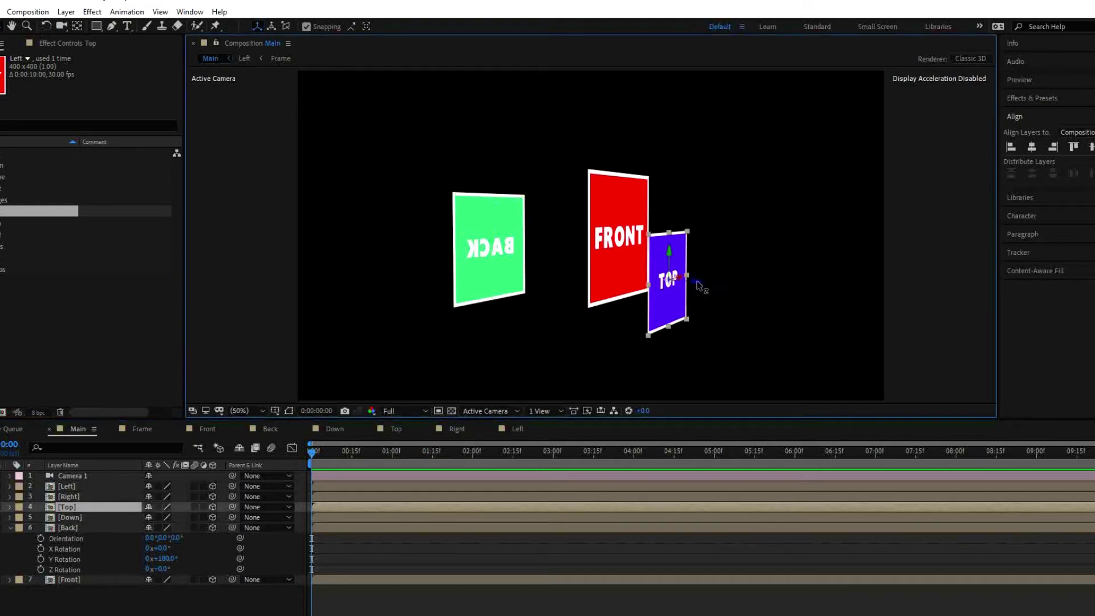
{"action": "left_click_drag", "start_coordinate": [697, 287], "coordinate": [552, 116]}
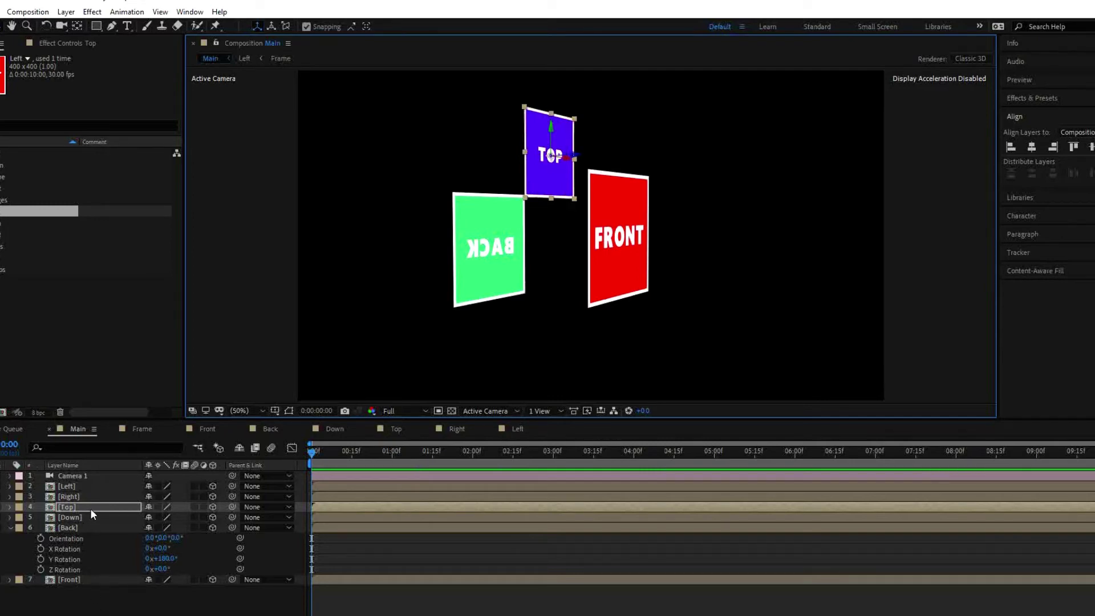
- Set the Top layer's X Rotation to -90° so the face lies flat
{"action": "key", "text": "r"}
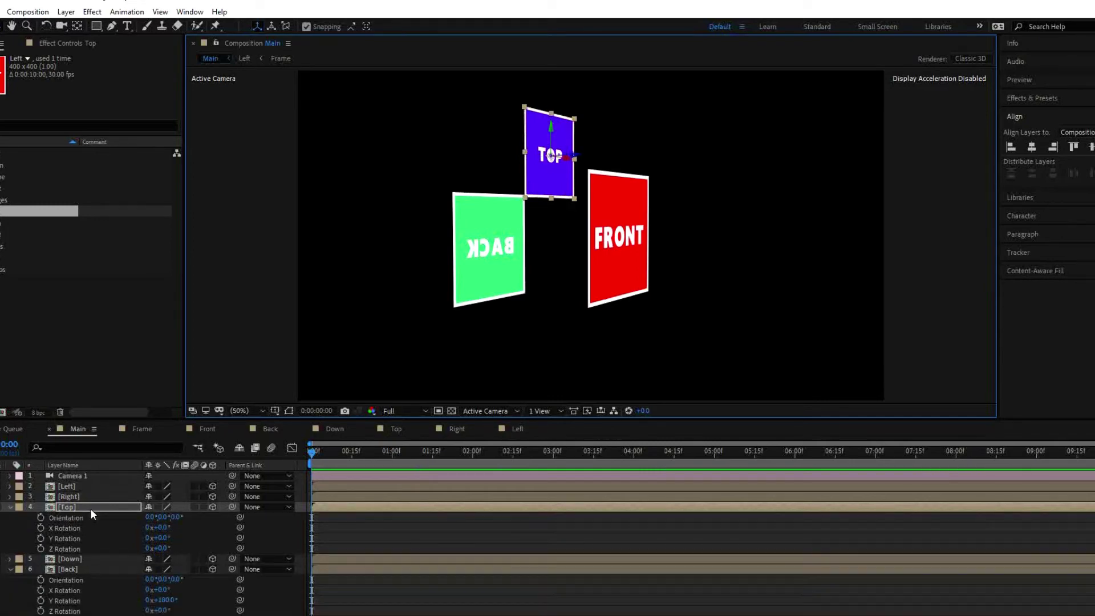
{"action": "left_click_drag", "start_coordinate": [160, 528], "coordinate": [125, 534]}
{"action": "left_click", "coordinate": [162, 529]}
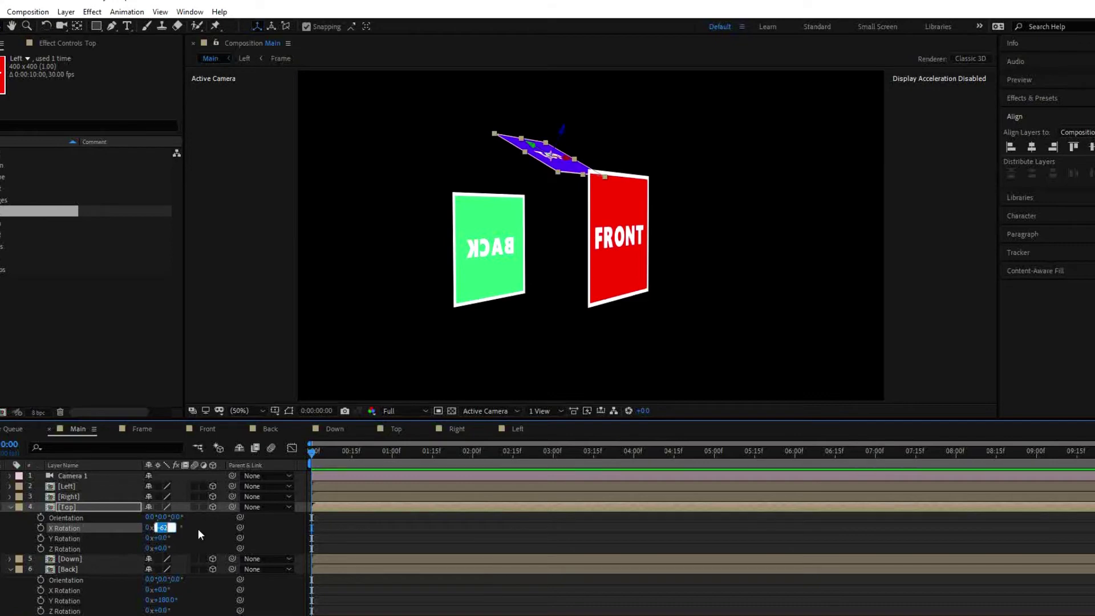
{"action": "type", "text": "-90"}
{"action": "key", "text": "Return"}
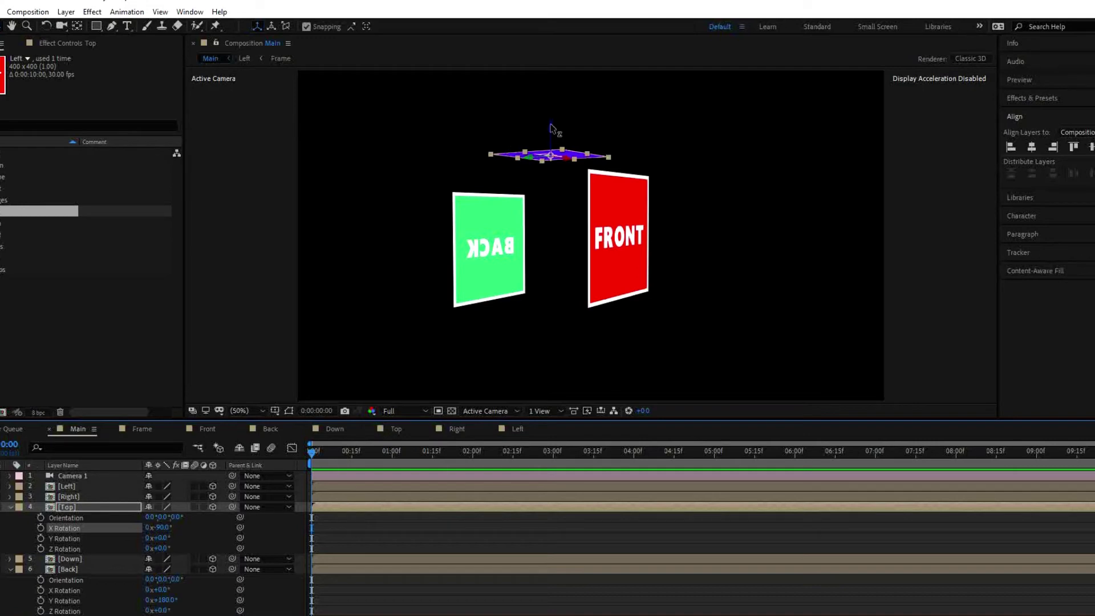
- Lower the Top layer and slide it along its depth until its front edge meets the upper edge of the Front face
{"action": "left_click_drag", "start_coordinate": [550, 123], "coordinate": [542, 150]}
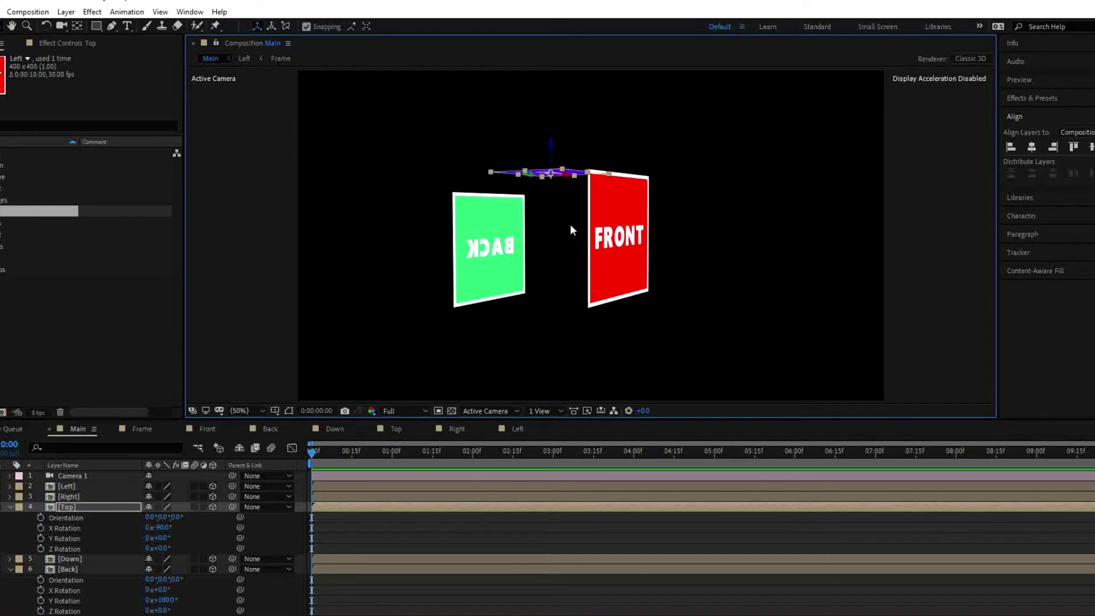
{"action": "key", "text": "c"}
{"action": "left_click_drag", "start_coordinate": [561, 233], "coordinate": [597, 235]}
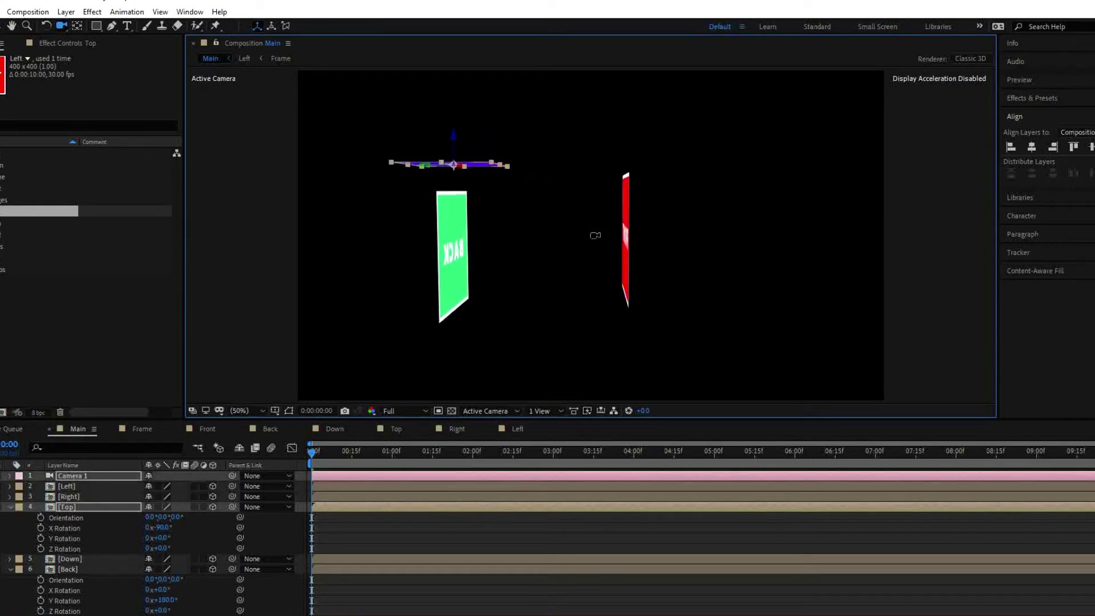
{"action": "mouse_move", "coordinate": [528, 217]}
{"action": "left_mouse_down"}
{"action": "mouse_move", "coordinate": [533, 233]}
{"action": "mouse_move", "coordinate": [539, 207]}
{"action": "left_mouse_up"}
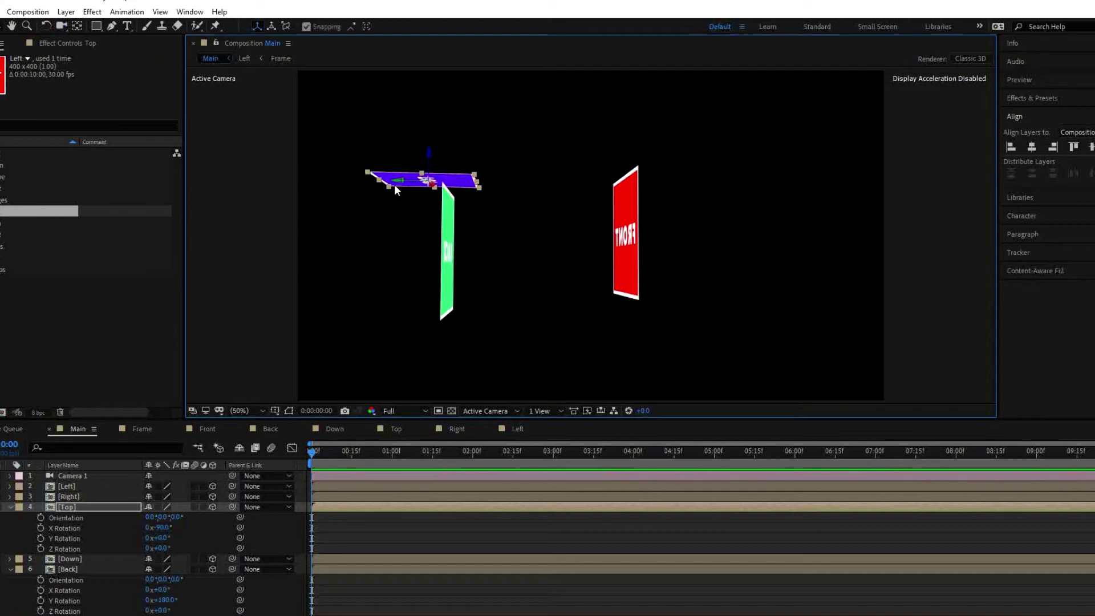
{"action": "left_click_drag", "start_coordinate": [406, 182], "coordinate": [546, 165]}
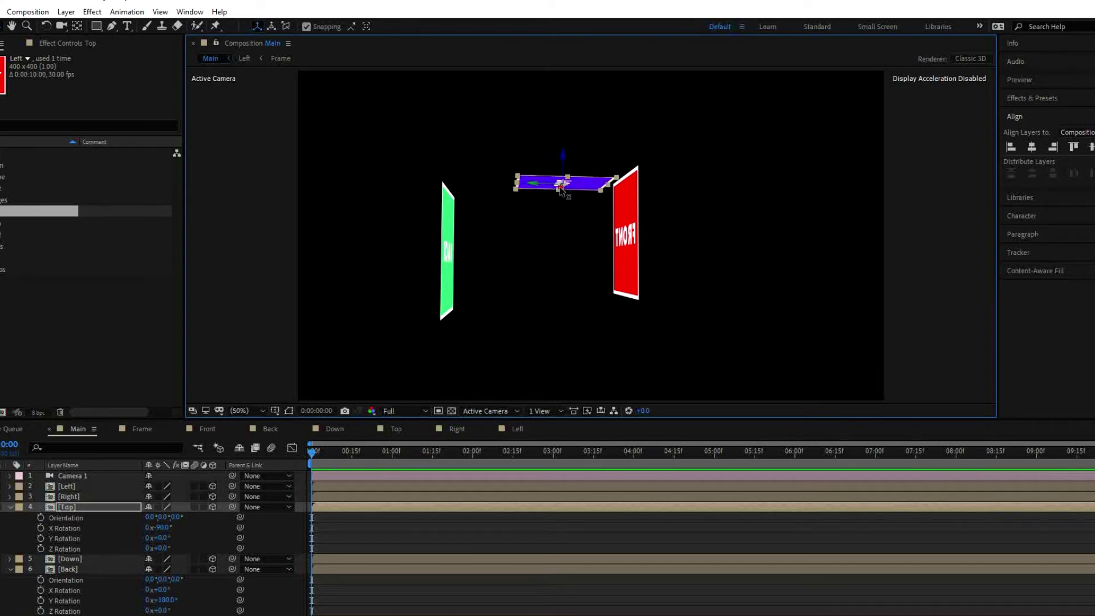
{"action": "left_click_drag", "start_coordinate": [561, 190], "coordinate": [631, 120]}
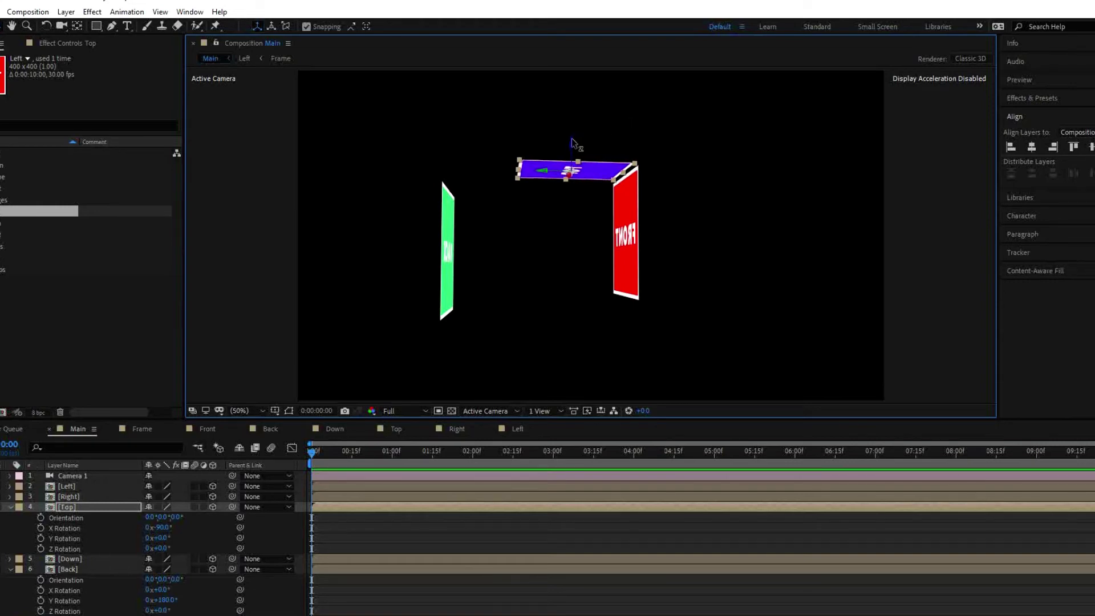
{"action": "left_click_drag", "start_coordinate": [572, 138], "coordinate": [546, 177]}
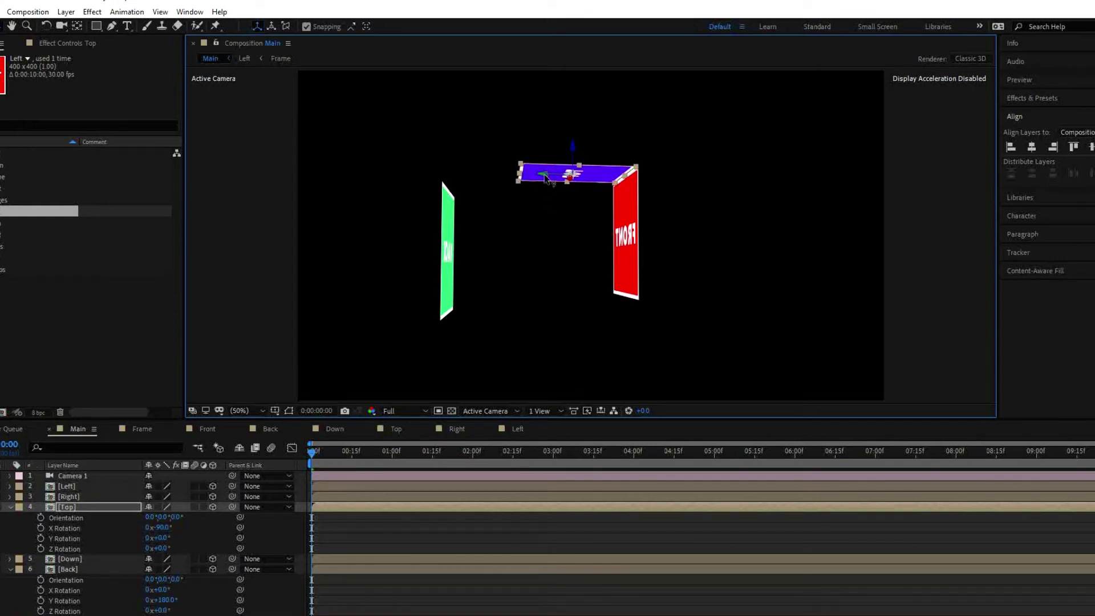
- Shift the Top layer sideways over the Front face and lower it onto that face's upper edge
{"action": "key", "text": "c"}
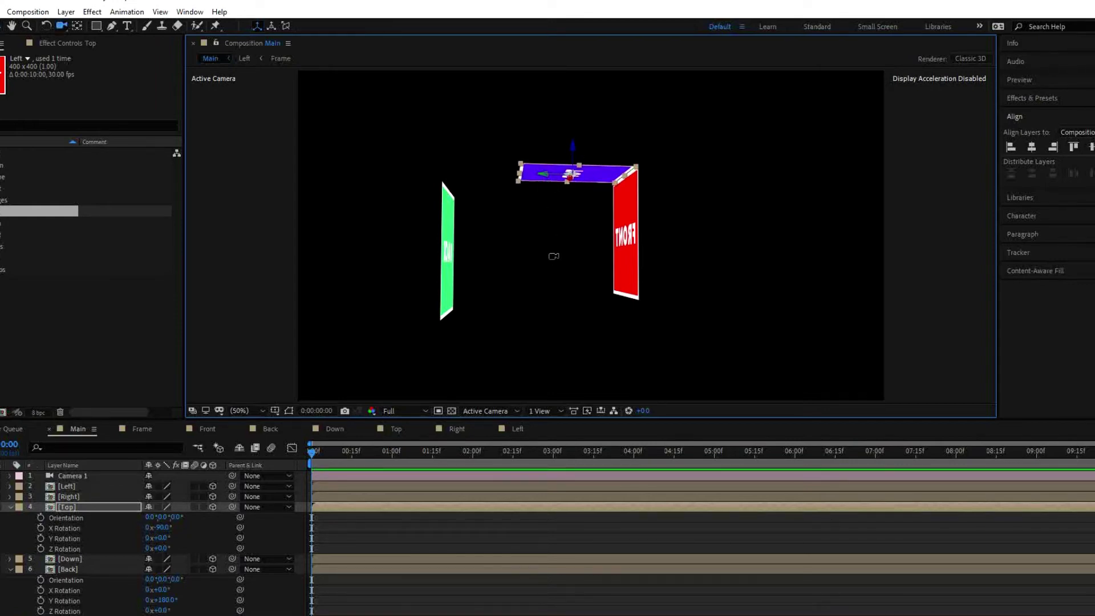
{"action": "left_click_drag", "start_coordinate": [550, 252], "coordinate": [472, 288]}
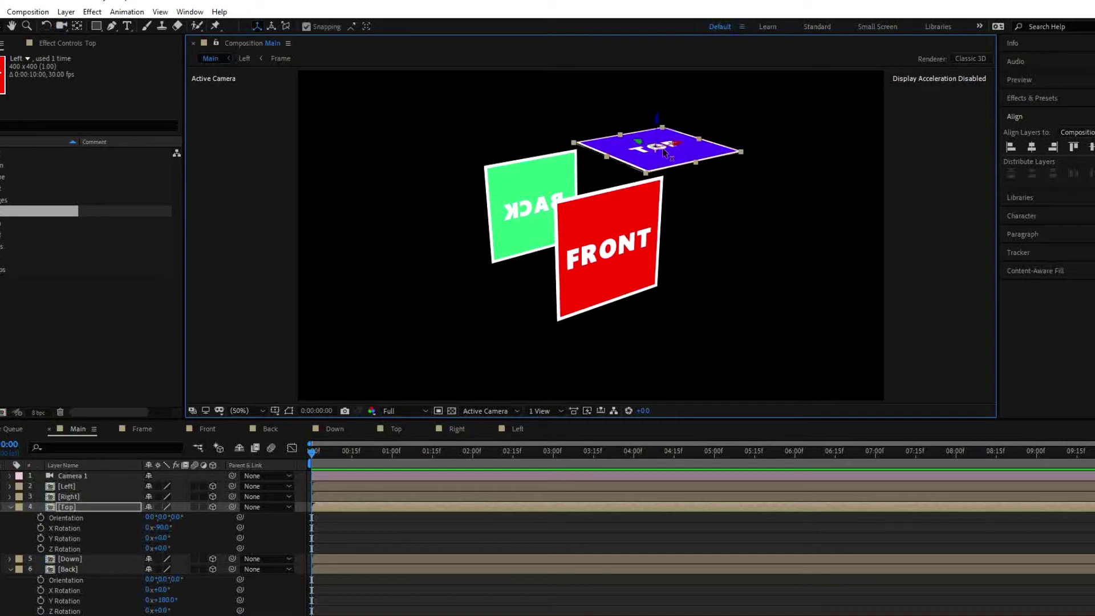
{"action": "left_click_drag", "start_coordinate": [664, 151], "coordinate": [588, 189]}
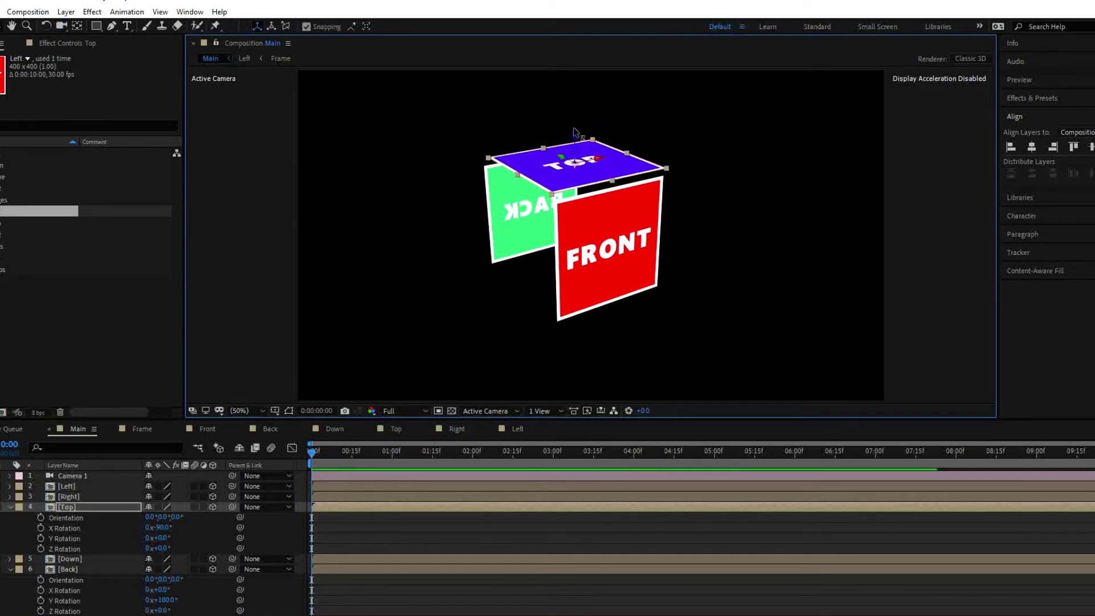
{"action": "left_click_drag", "start_coordinate": [573, 132], "coordinate": [574, 135]}
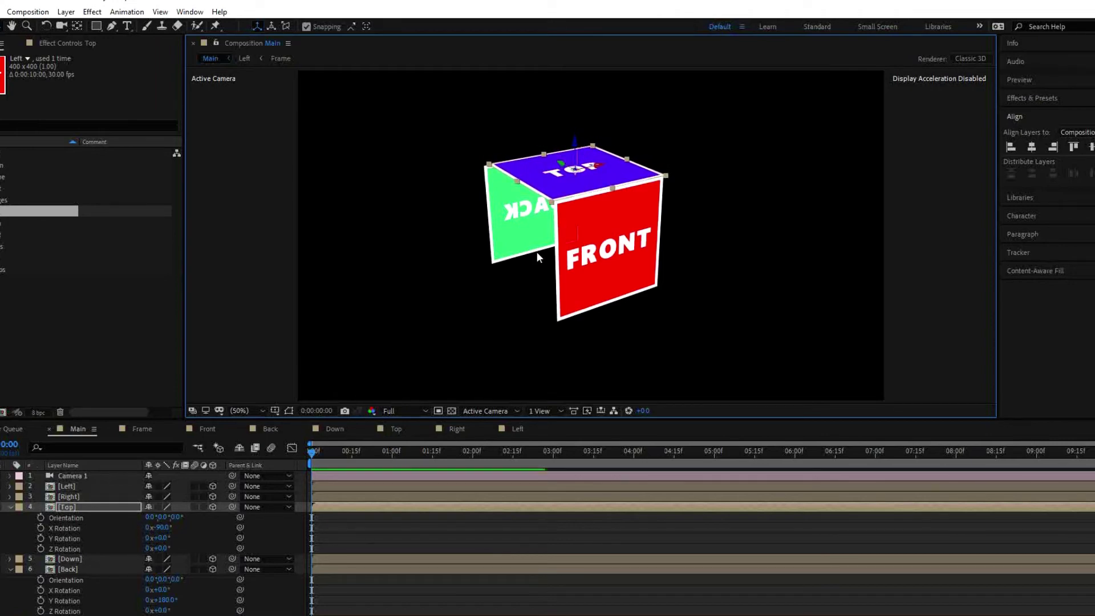
- Fine-tune the Top layer's depth and height so its front edge sits flush with the Front face
{"action": "key", "text": "c"}
{"action": "left_click_drag", "start_coordinate": [522, 265], "coordinate": [587, 254]}
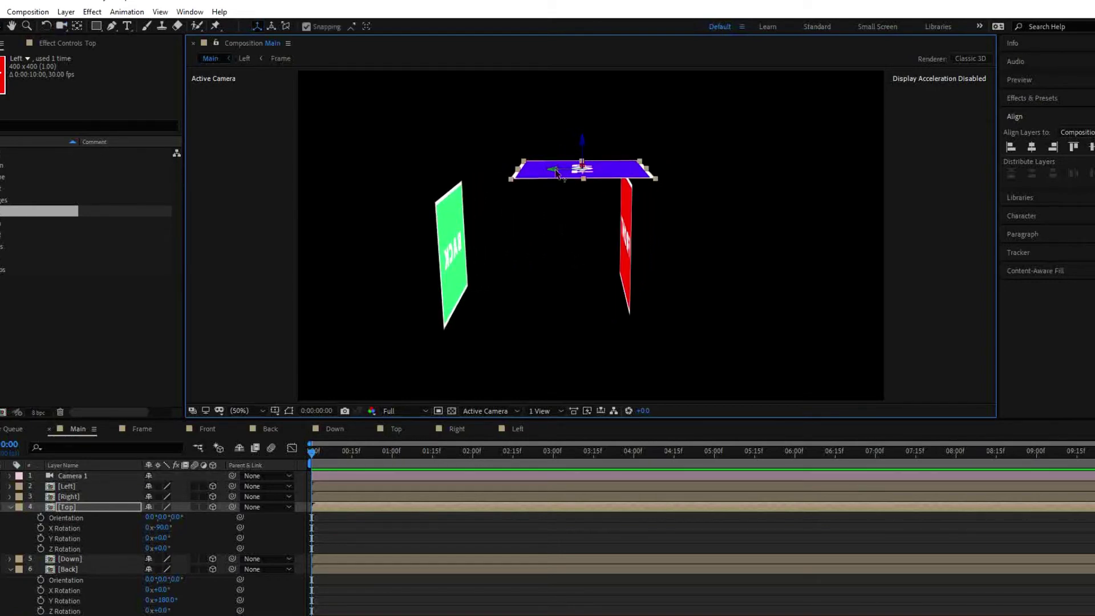
{"action": "left_click_drag", "start_coordinate": [555, 171], "coordinate": [533, 175]}
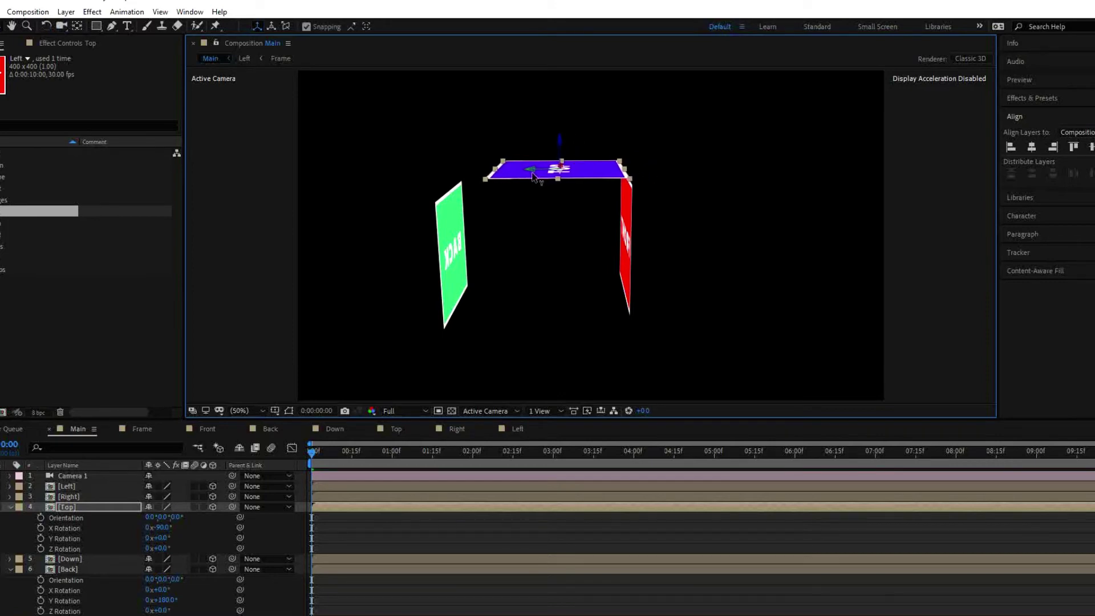
{"action": "key", "text": "c"}
{"action": "left_click_drag", "start_coordinate": [580, 262], "coordinate": [551, 273]}
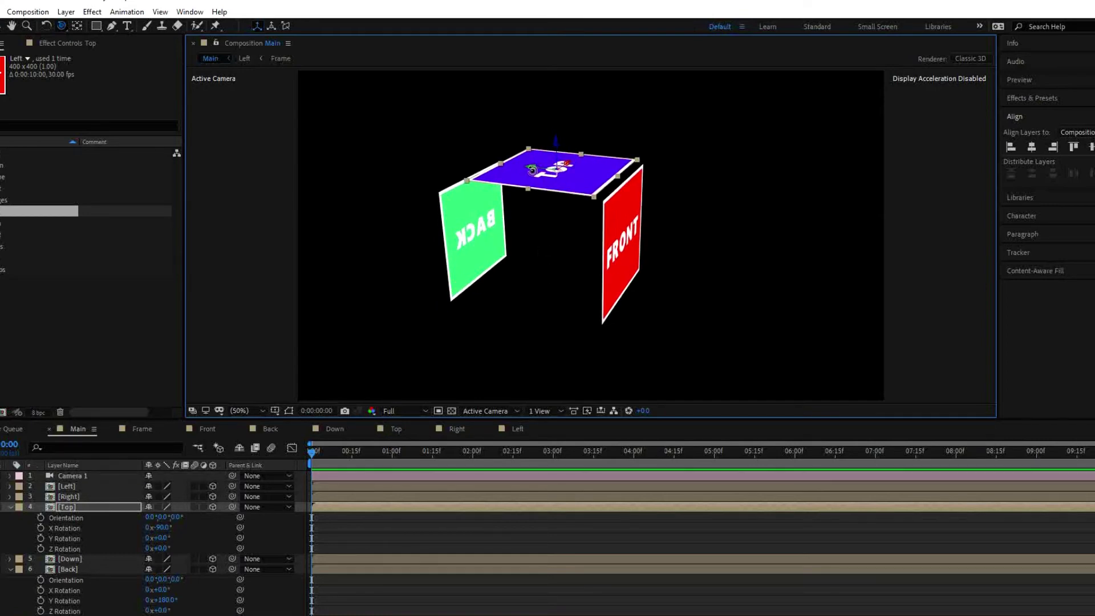
{"action": "left_click_drag", "start_coordinate": [530, 168], "coordinate": [538, 178]}
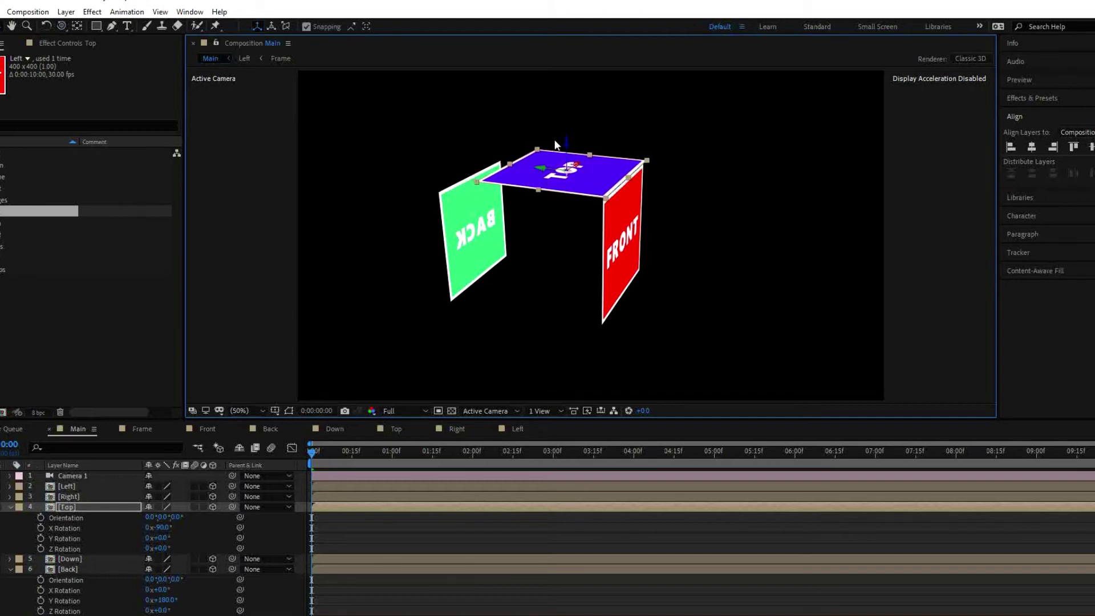
{"action": "left_click_drag", "start_coordinate": [566, 142], "coordinate": [565, 145]}
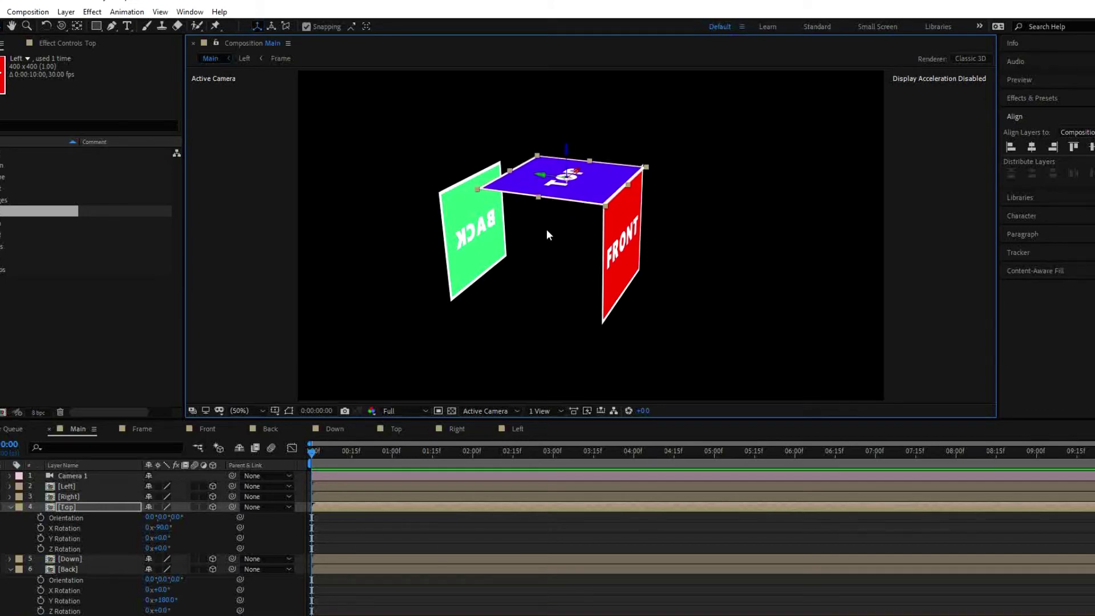
- Move the Back layer forward along its depth axis toward the rear edge of the Top face
{"action": "key", "text": "c"}
{"action": "left_click_drag", "start_coordinate": [545, 235], "coordinate": [536, 177]}
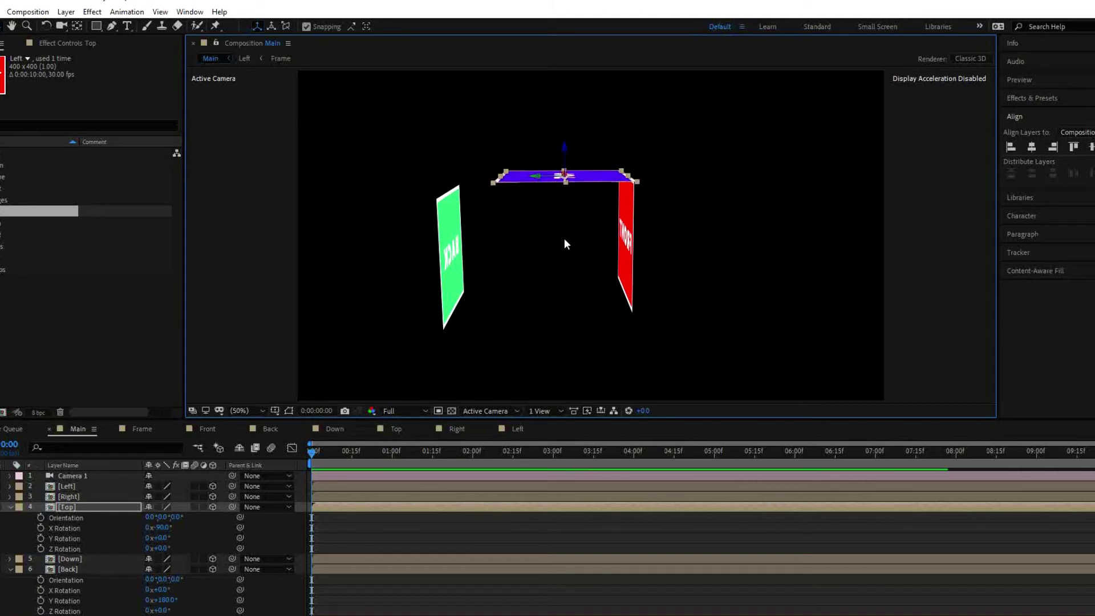
{"action": "key", "text": "c"}
{"action": "mouse_move", "coordinate": [564, 241]}
{"action": "left_mouse_down"}
{"action": "mouse_move", "coordinate": [534, 228]}
{"action": "mouse_move", "coordinate": [567, 235]}
{"action": "mouse_move", "coordinate": [551, 261]}
{"action": "mouse_move", "coordinate": [546, 242]}
{"action": "mouse_move", "coordinate": [565, 239]}
{"action": "left_mouse_up"}
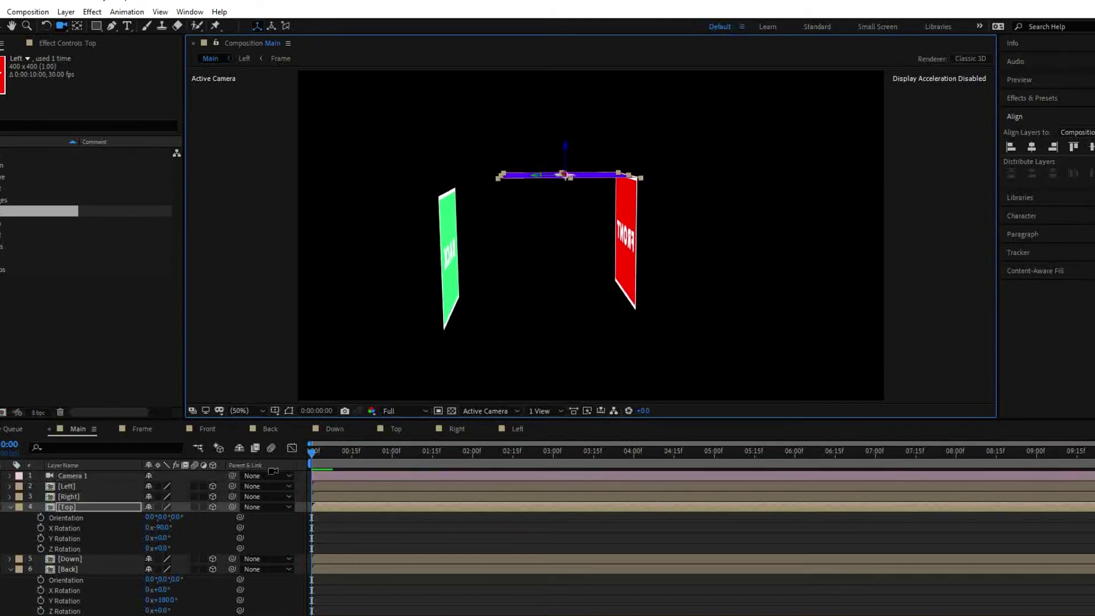
{"action": "left_click", "coordinate": [80, 569]}
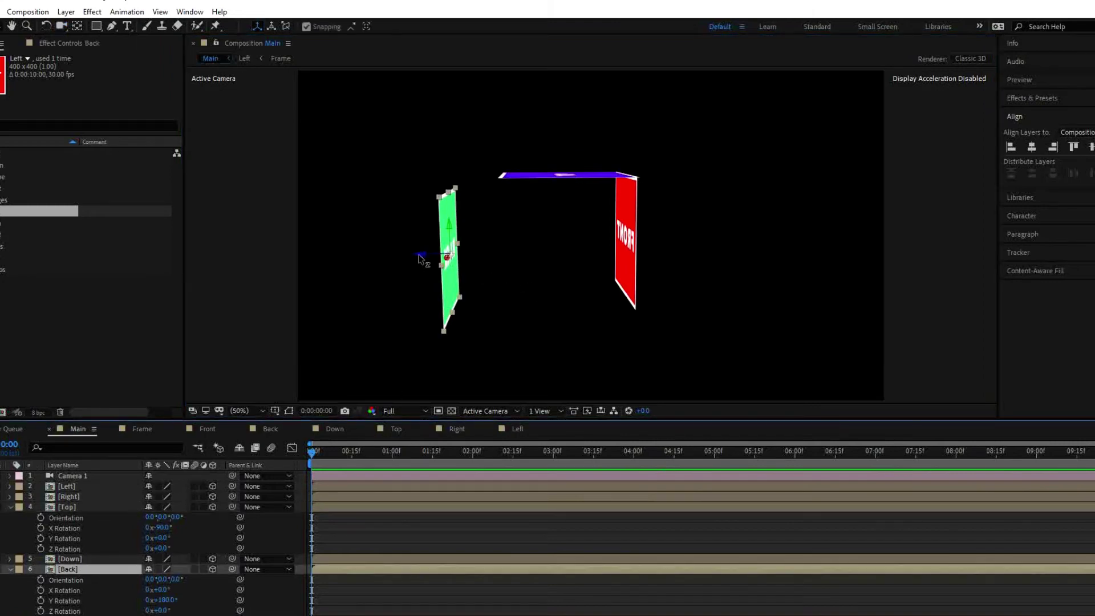
{"action": "left_click_drag", "start_coordinate": [423, 252], "coordinate": [454, 247]}
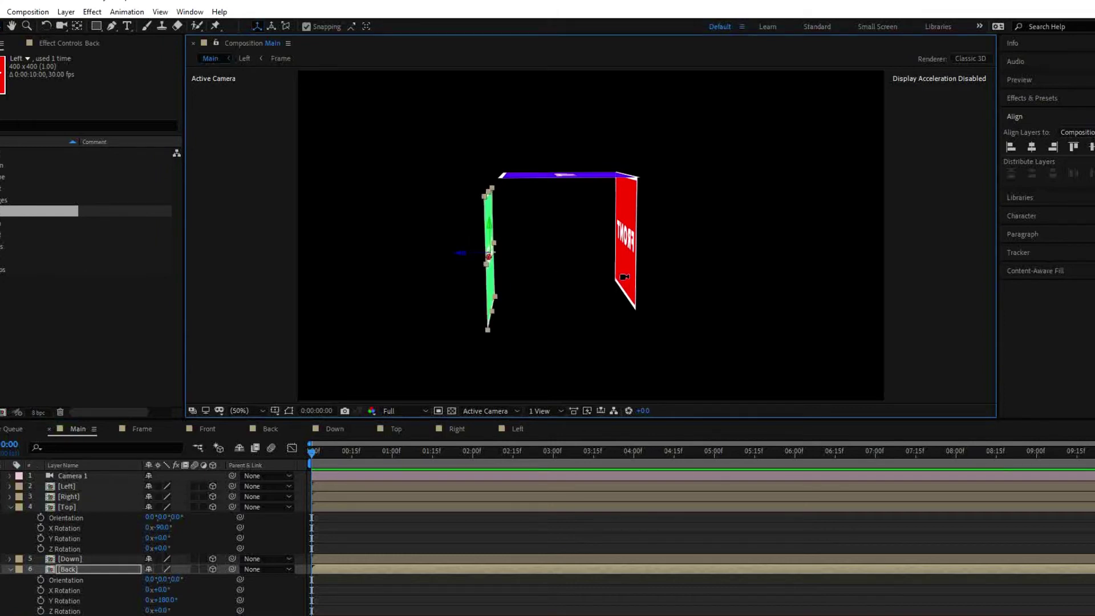
- Raise the Back layer to the height of the Top face and shift it sideways toward the Top's rear corners
{"action": "left_click_drag", "start_coordinate": [557, 298], "coordinate": [535, 298]}
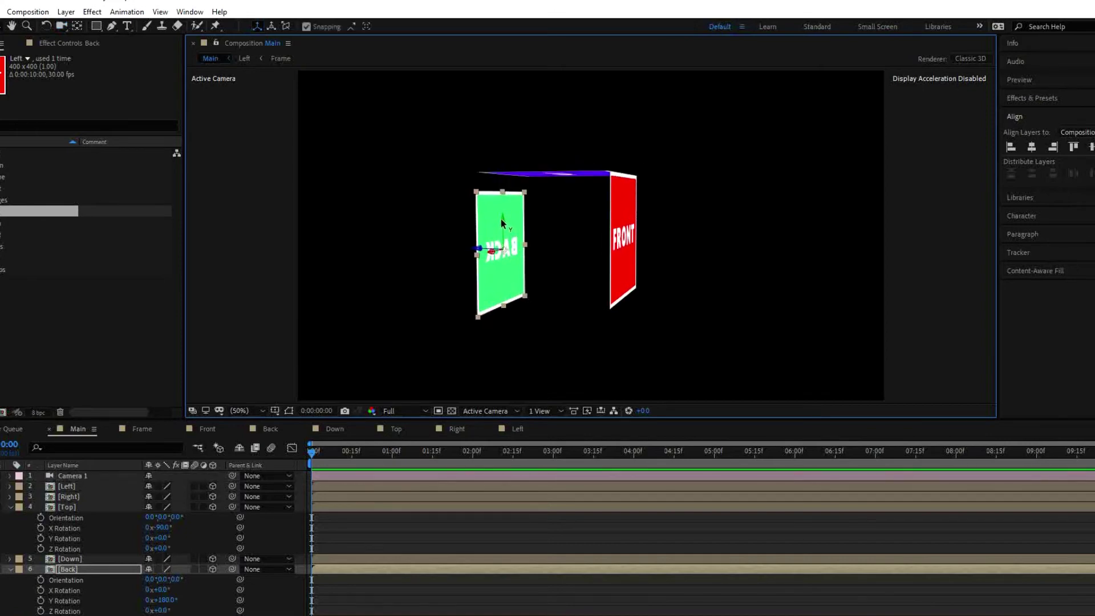
{"action": "left_click_drag", "start_coordinate": [501, 218], "coordinate": [474, 258]}
{"action": "key", "text": "c"}
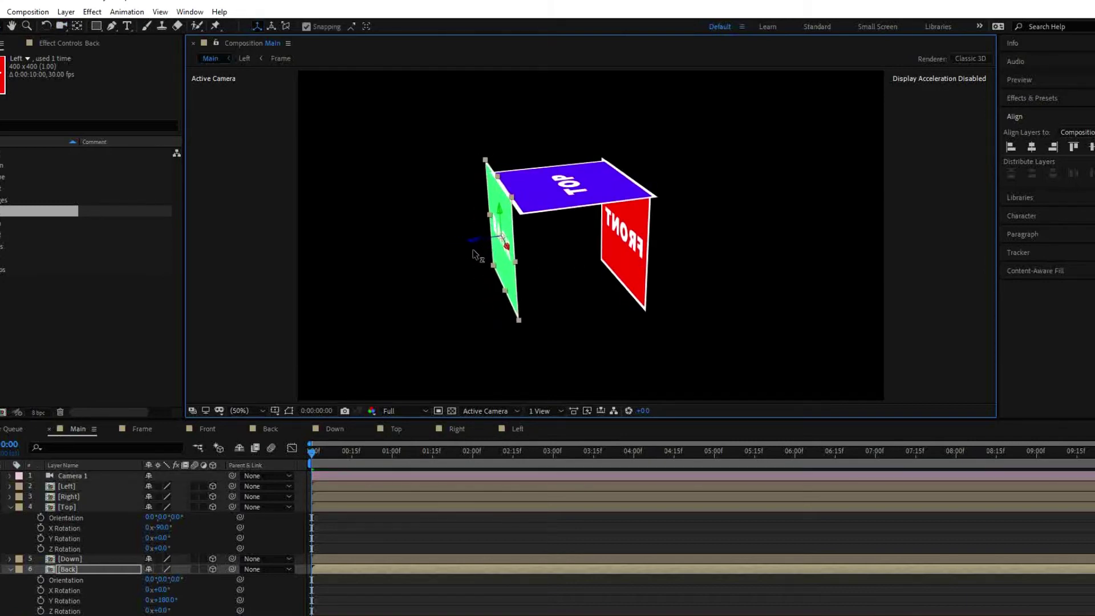
{"action": "key", "text": "v"}
{"action": "left_click", "coordinate": [478, 255]}
{"action": "left_click", "coordinate": [502, 251]}
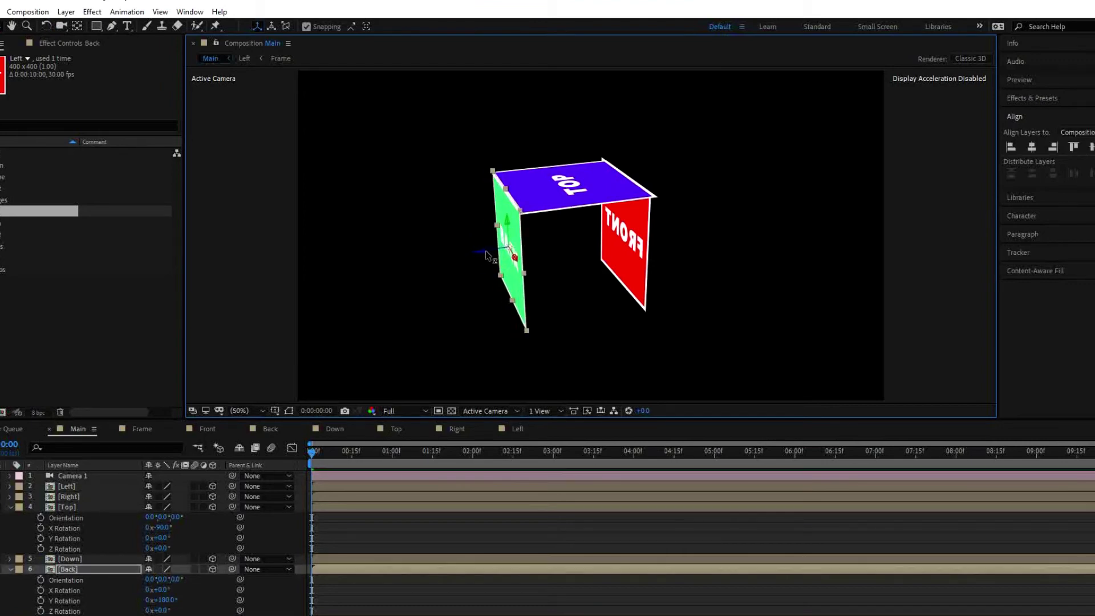
- Nudge the Back layer outward in depth so its upper edge lines up with the Top face's rear edge
{"action": "key", "text": "c"}
{"action": "left_click_drag", "start_coordinate": [570, 245], "coordinate": [556, 244]}
{"action": "key", "text": "v"}
{"action": "left_click", "coordinate": [480, 241]}
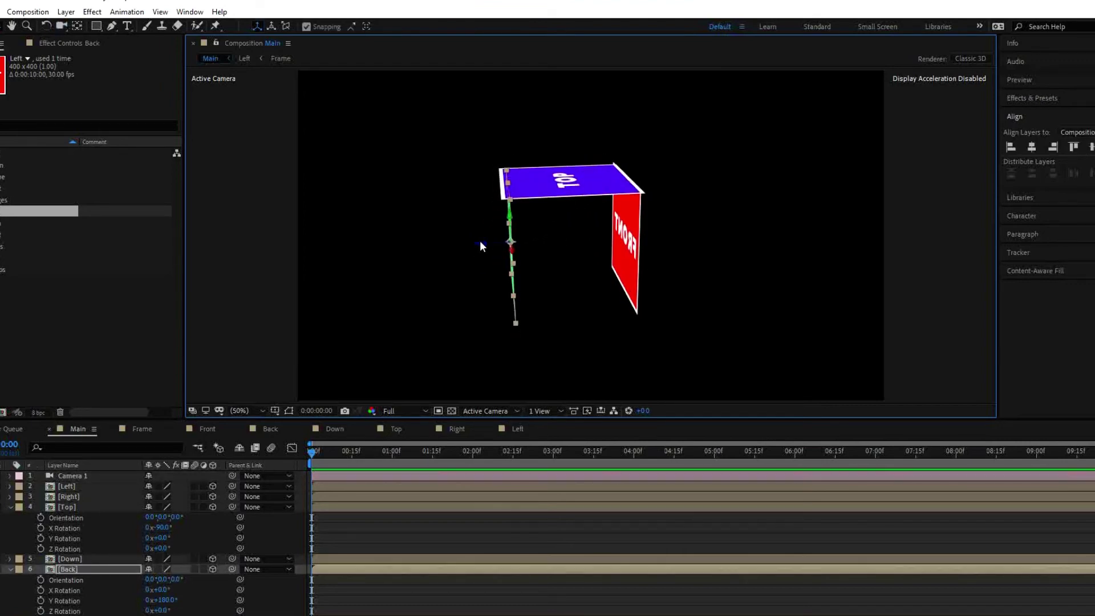
{"action": "key", "text": "c"}
{"action": "mouse_move", "coordinate": [484, 249]}
{"action": "left_mouse_down"}
{"action": "mouse_move", "coordinate": [565, 227]}
{"action": "mouse_move", "coordinate": [480, 246]}
{"action": "left_mouse_up"}
{"action": "key", "text": "v"}
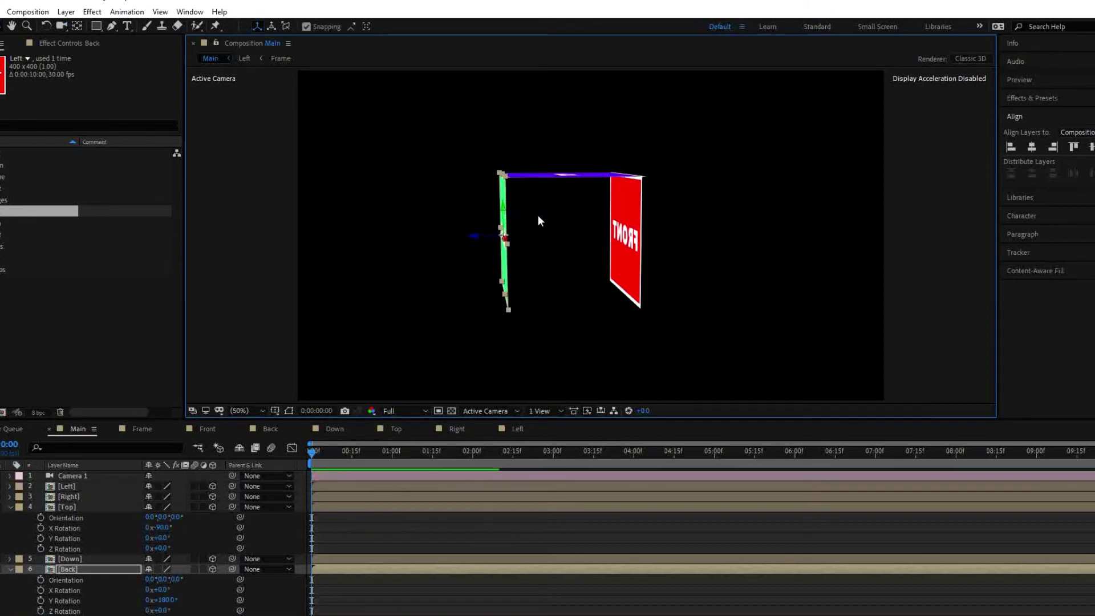
- Shift the Back layer sideways until its upper corners match the rear corners of the Top face
{"action": "key", "text": "c"}
{"action": "left_click_drag", "start_coordinate": [540, 214], "coordinate": [547, 239]}
{"action": "left_click", "coordinate": [402, 263]}
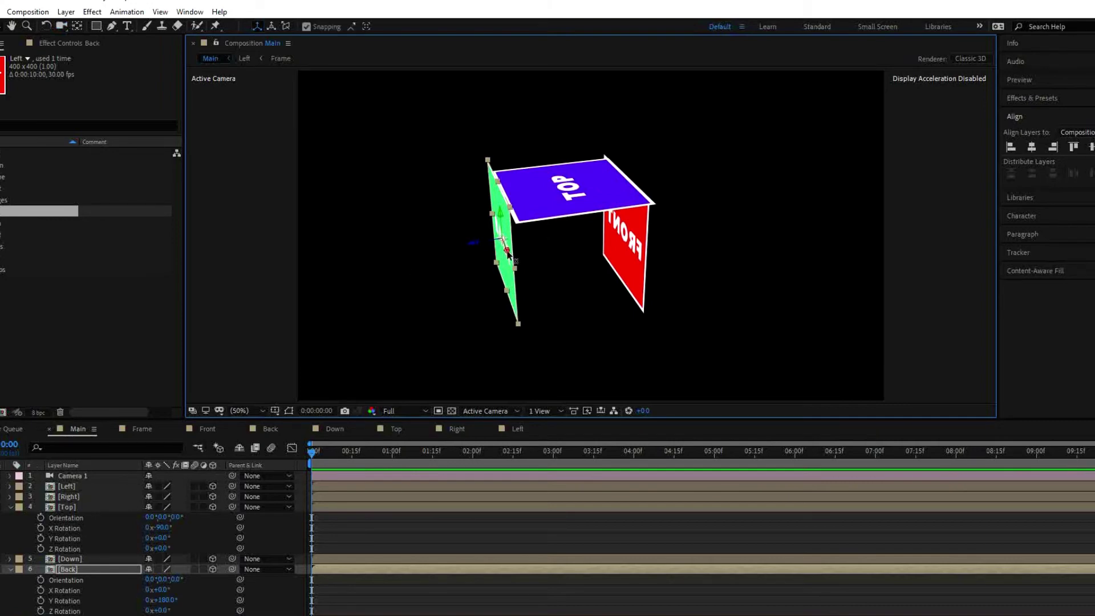
{"action": "left_click_drag", "start_coordinate": [507, 251], "coordinate": [524, 288]}
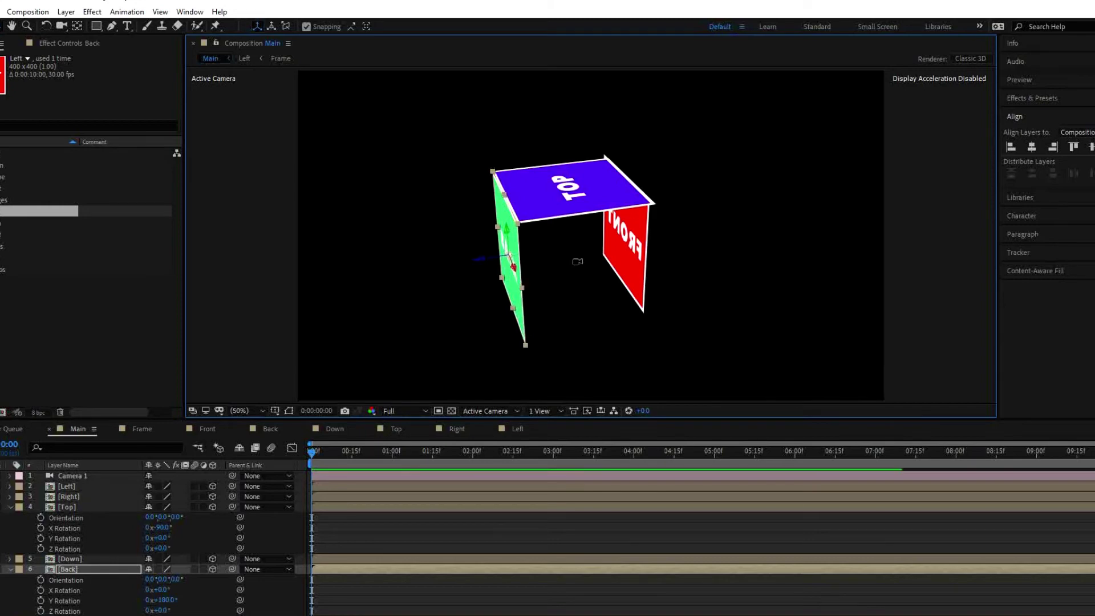
- Reselect the Back layer and fine-tune its depth slightly outward so it closes flush against the Top face's rear edge
{"action": "key", "text": "c"}
{"action": "left_click_drag", "start_coordinate": [572, 266], "coordinate": [565, 232]}
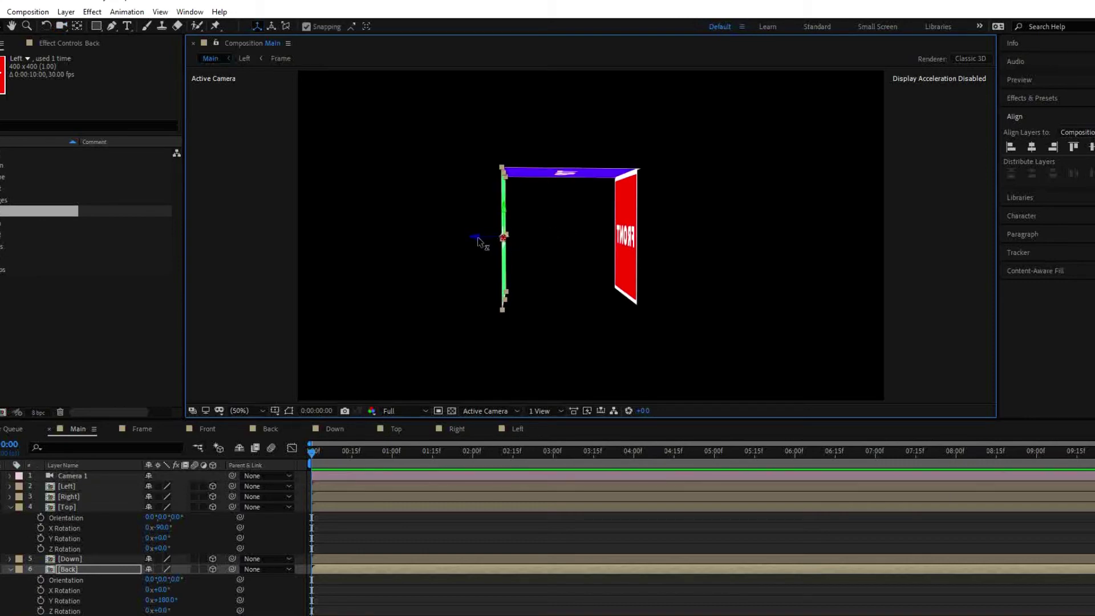
{"action": "left_click", "coordinate": [477, 238]}
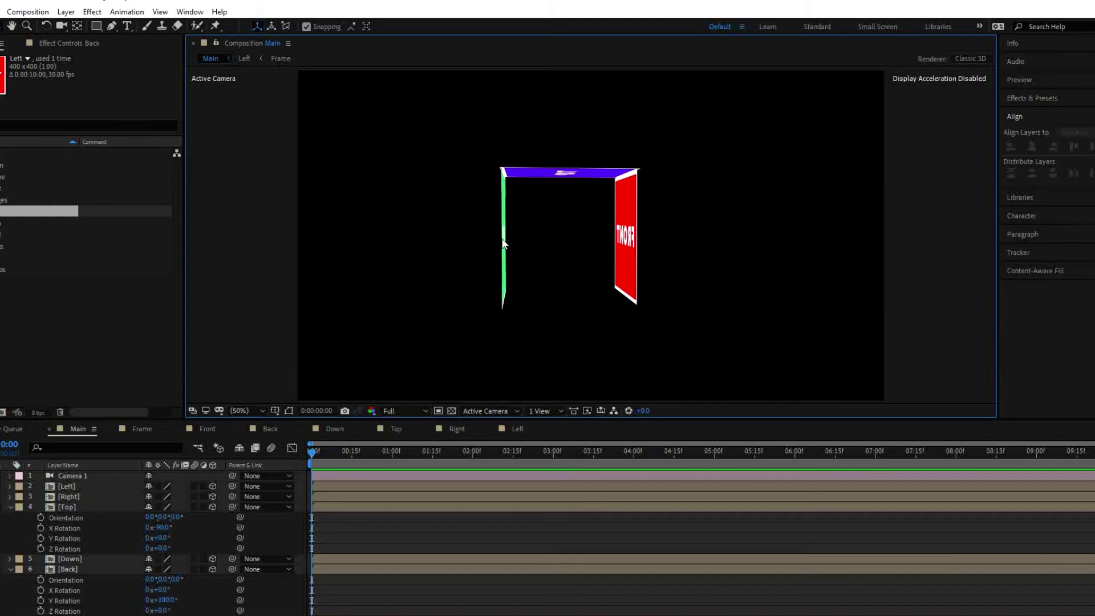
{"action": "left_click", "coordinate": [504, 237]}
{"action": "left_click", "coordinate": [476, 237]}
{"action": "left_click", "coordinate": [498, 239]}
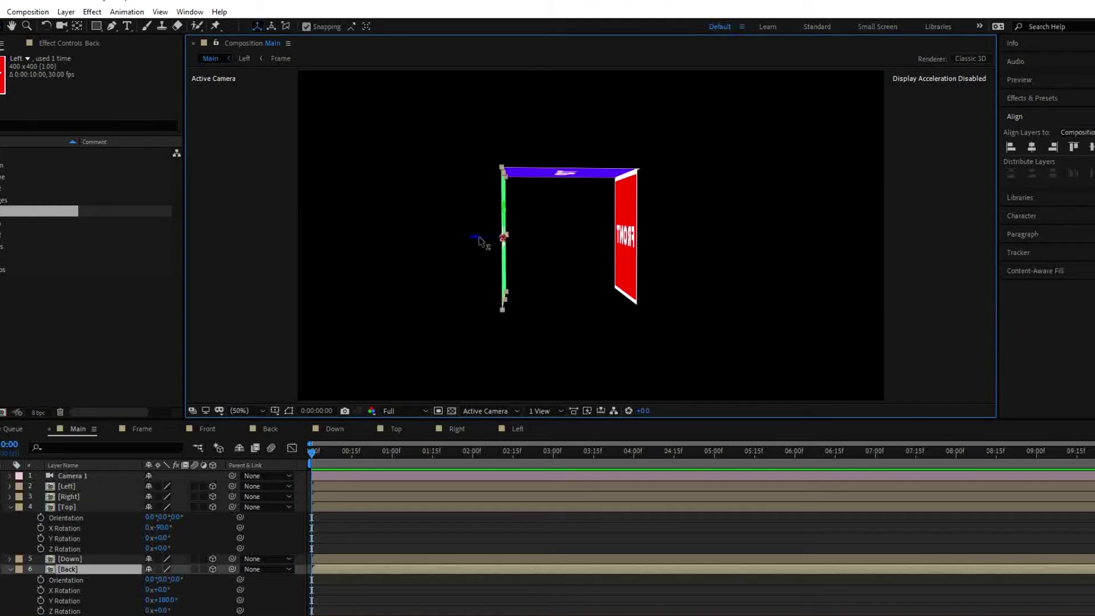
{"action": "left_click_drag", "start_coordinate": [480, 239], "coordinate": [476, 240]}
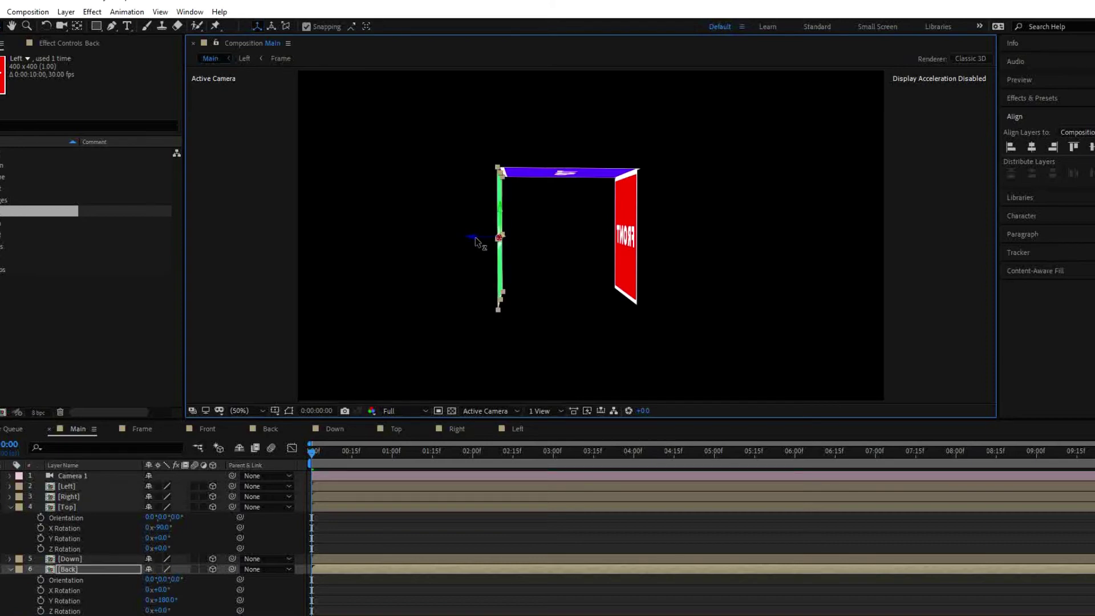
{"action": "key", "text": "c"}
{"action": "left_click_drag", "start_coordinate": [548, 238], "coordinate": [551, 258]}
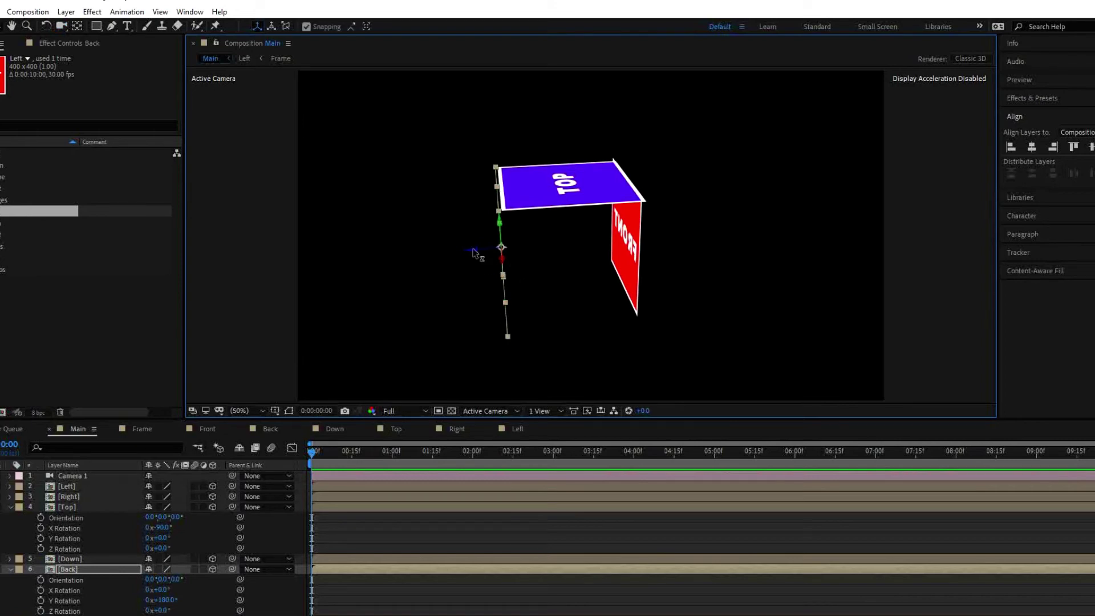
{"action": "left_click_drag", "start_coordinate": [474, 251], "coordinate": [640, 230]}
- Nudge the Front layer slightly outward to meet the Top face's front edge, and orbit the camera around to the Back face
{"action": "key", "text": "c"}
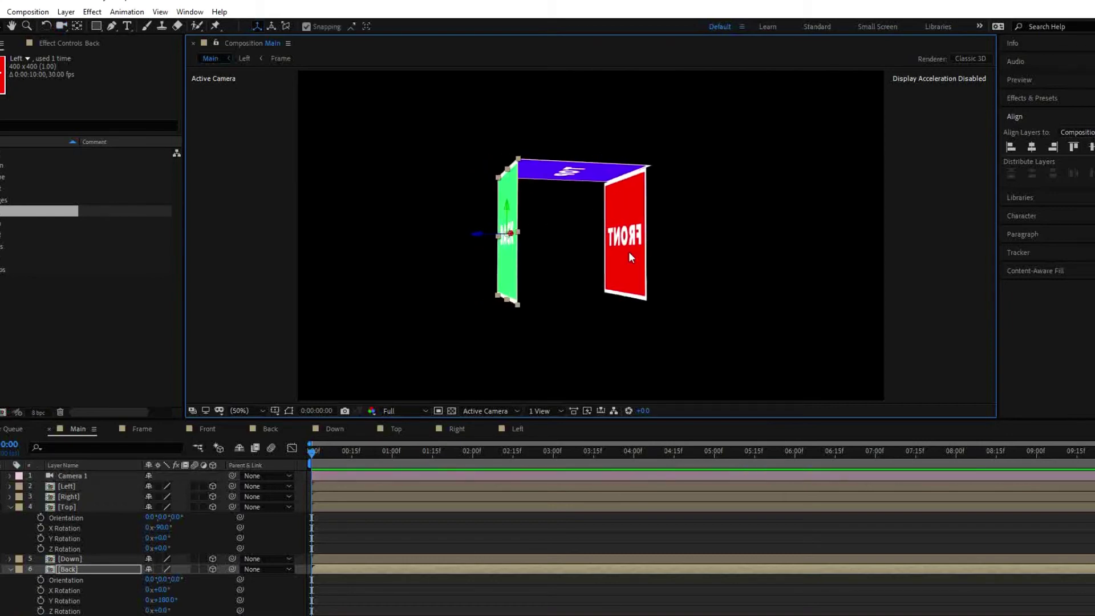
{"action": "left_click", "coordinate": [635, 248]}
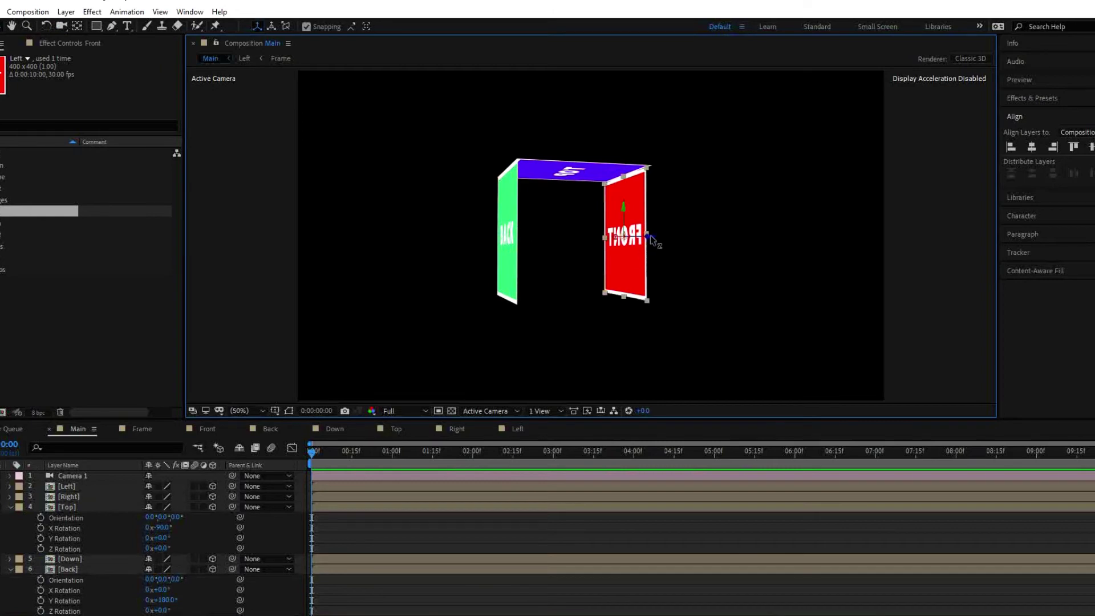
{"action": "left_click_drag", "start_coordinate": [650, 235], "coordinate": [654, 240]}
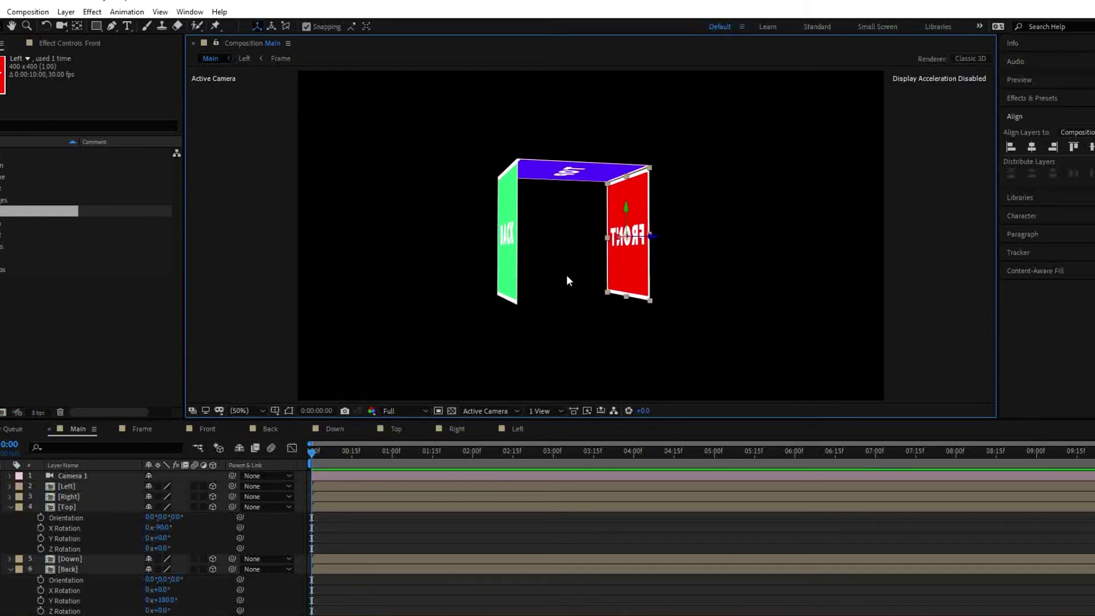
{"action": "key", "text": "c"}
{"action": "left_click_drag", "start_coordinate": [567, 275], "coordinate": [679, 309]}
{"action": "left_click_drag", "start_coordinate": [671, 320], "coordinate": [671, 322]}
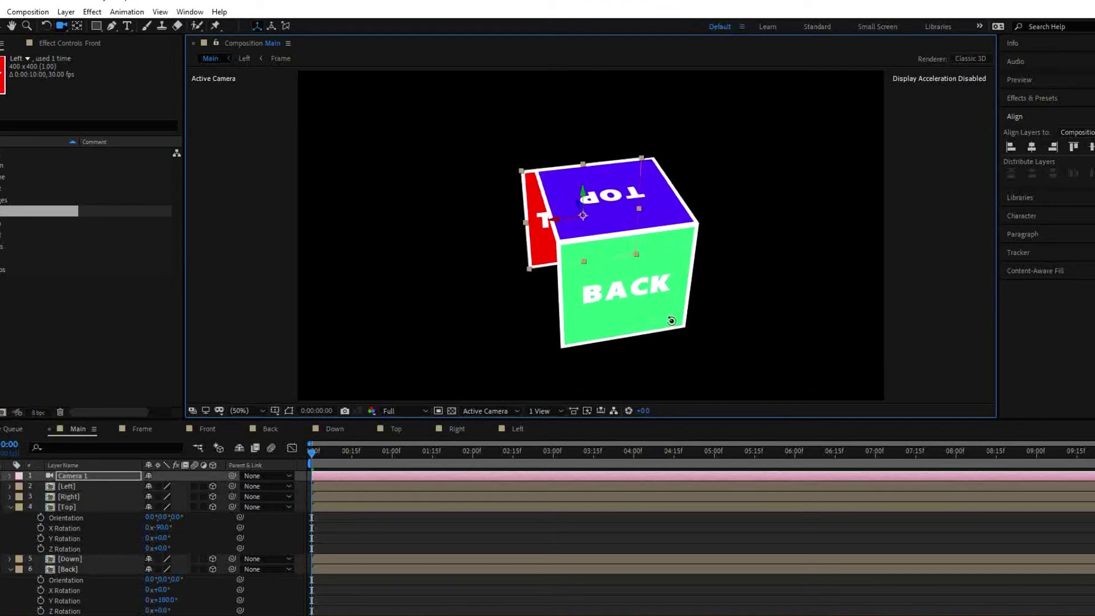
- Shift the Front layer sideways until its upper corners line up with the Top face's front corners
{"action": "key", "text": "F2"}
{"action": "key", "text": "v"}
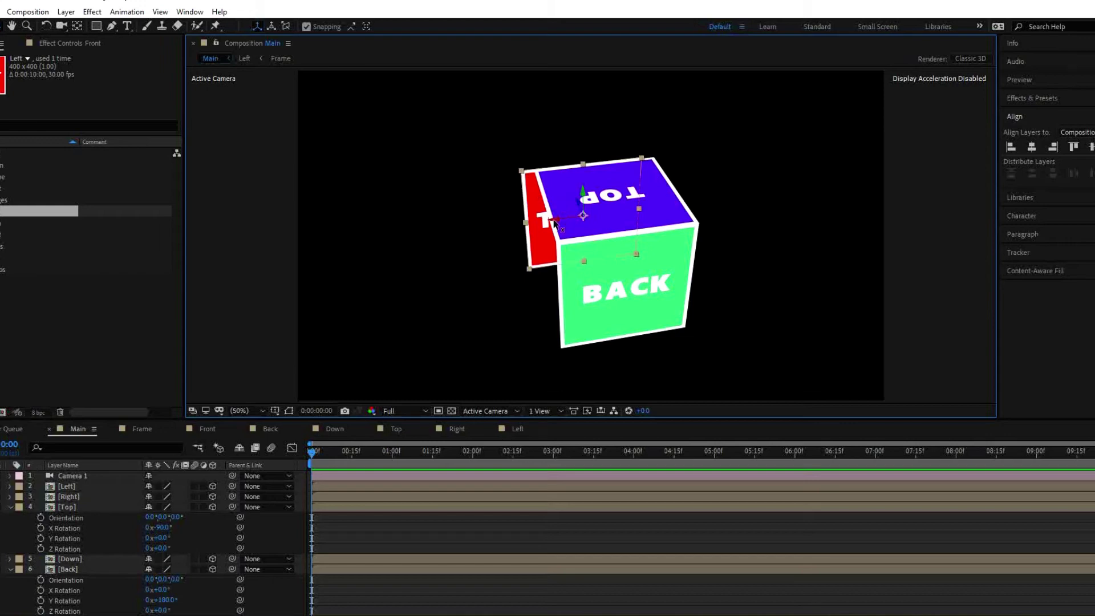
{"action": "left_click_drag", "start_coordinate": [554, 222], "coordinate": [568, 220]}
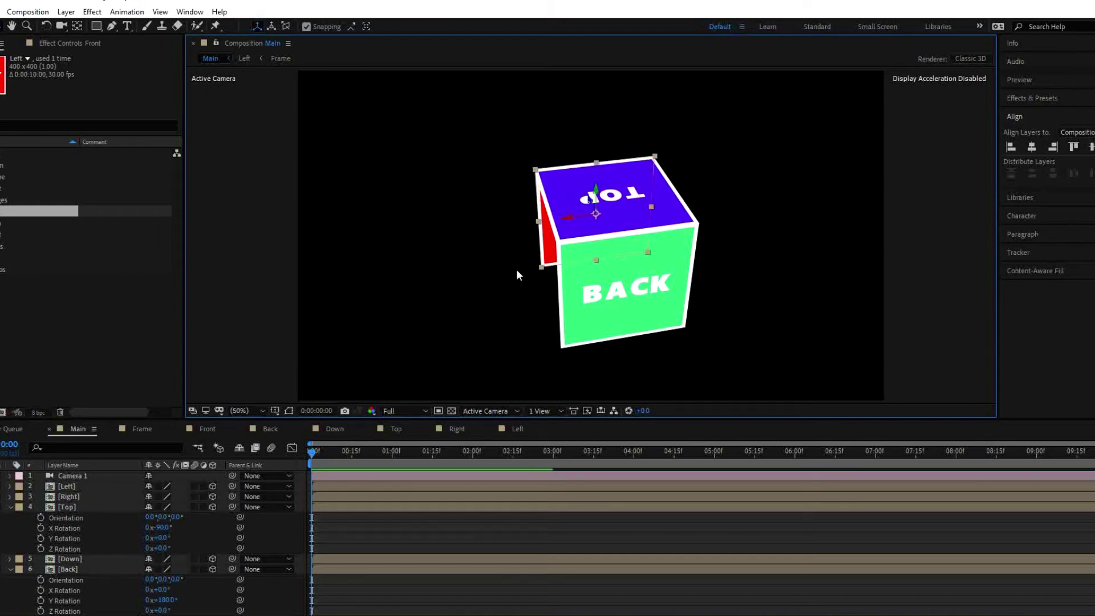
- Orbit to the cube's open side and nudge the Front layer in depth so it meets the Top face's front edge
{"action": "key", "text": "c"}
{"action": "left_click_drag", "start_coordinate": [497, 279], "coordinate": [606, 273]}
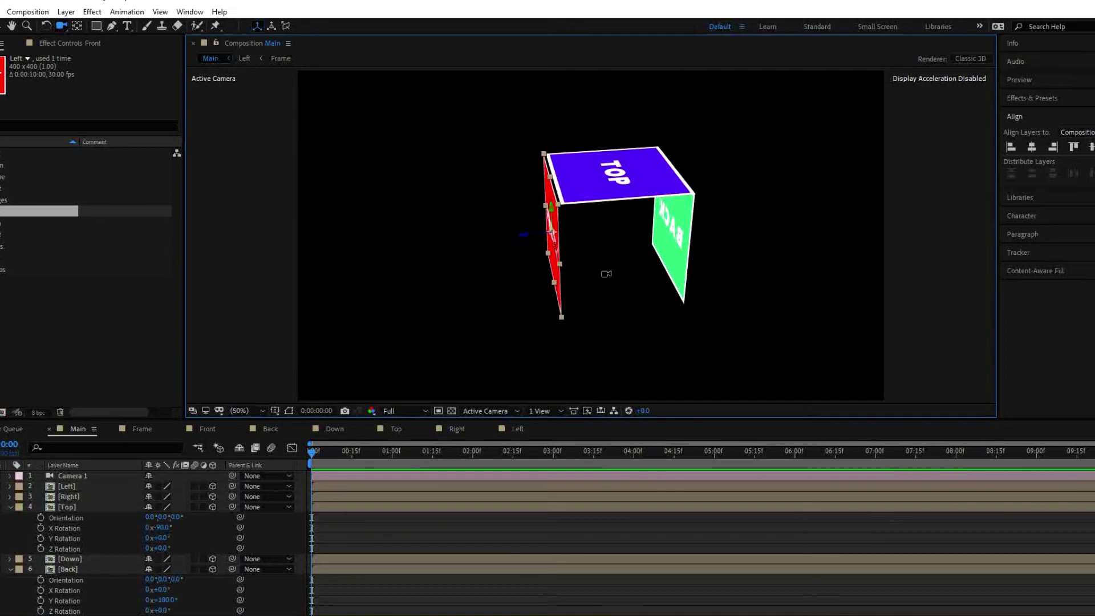
{"action": "key", "text": "v"}
{"action": "left_click_drag", "start_coordinate": [523, 237], "coordinate": [526, 238]}
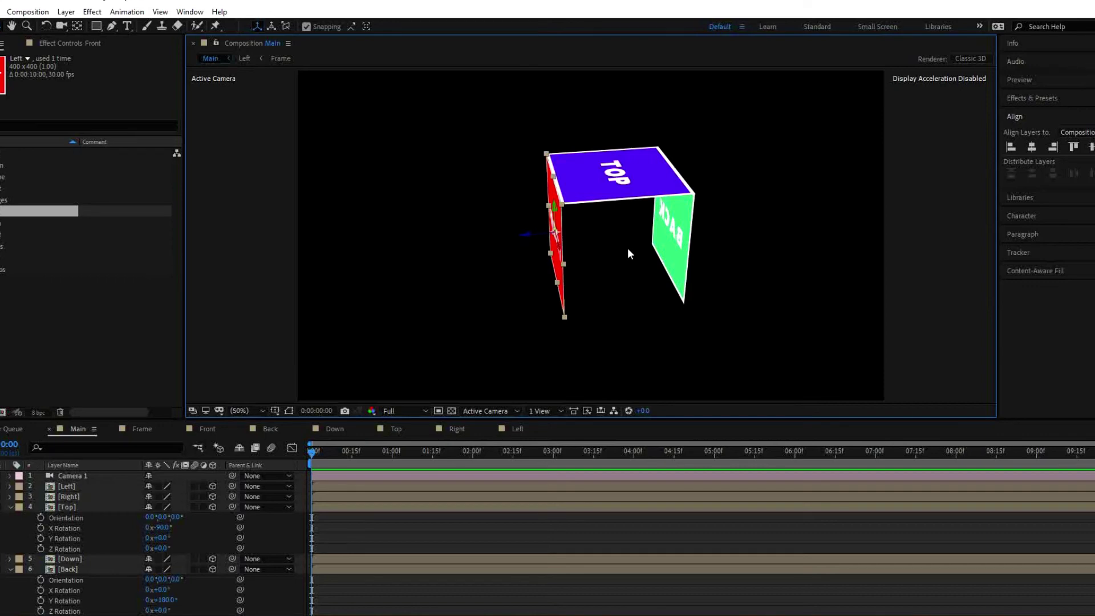
- Set the Down layer's X Rotation to 90° and position it as the cube's bottom face
{"action": "key", "text": "c"}
{"action": "left_click_drag", "start_coordinate": [626, 250], "coordinate": [612, 200]}
{"action": "left_click", "coordinate": [10, 506]}
{"action": "left_click", "coordinate": [6, 518]}
{"action": "key", "text": "v"}
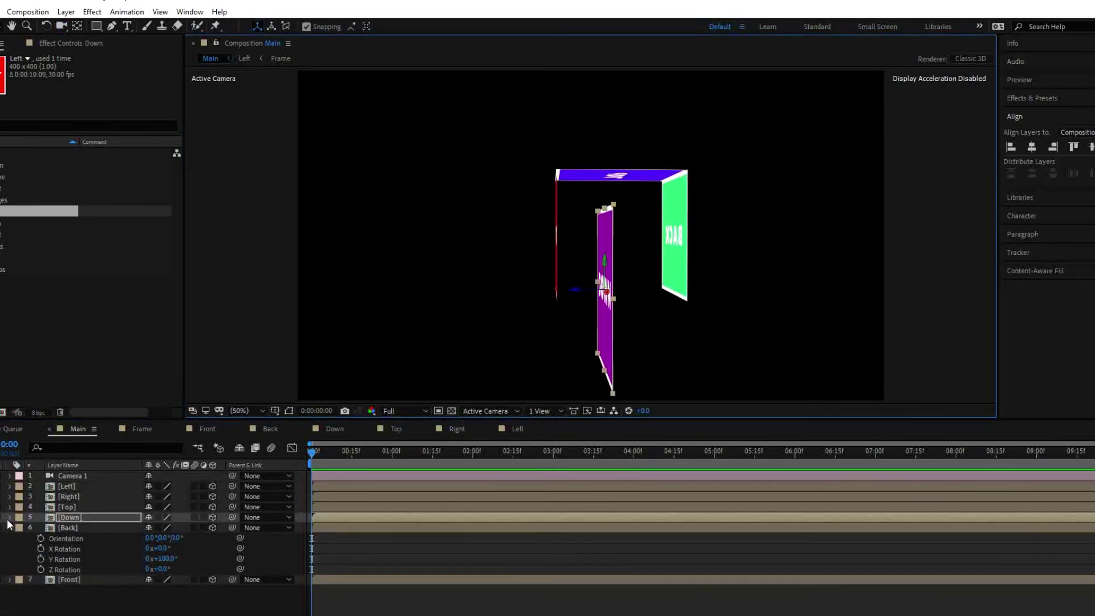
{"action": "left_click", "coordinate": [9, 517]}
{"action": "left_click_drag", "start_coordinate": [161, 538], "coordinate": [211, 531]}
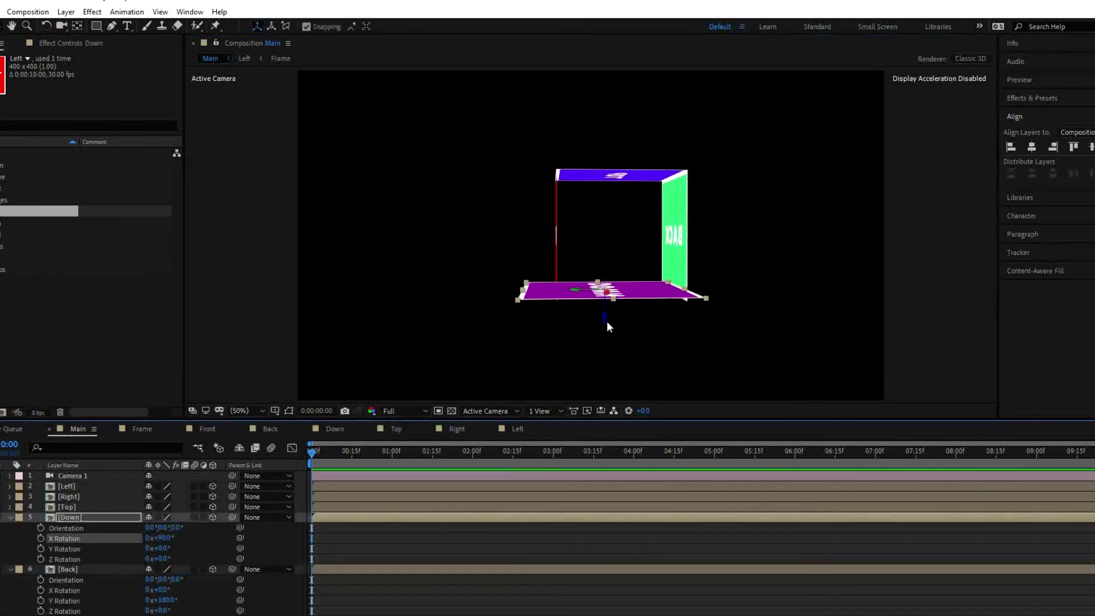
{"action": "left_click_drag", "start_coordinate": [607, 326], "coordinate": [735, 188]}
{"action": "left_click", "coordinate": [10, 517]}
- Try a Y Rotation of -90° on the Right layer and settle on 90°
{"action": "left_click", "coordinate": [67, 496]}
{"action": "key", "text": "v"}
{"action": "key", "text": "r"}
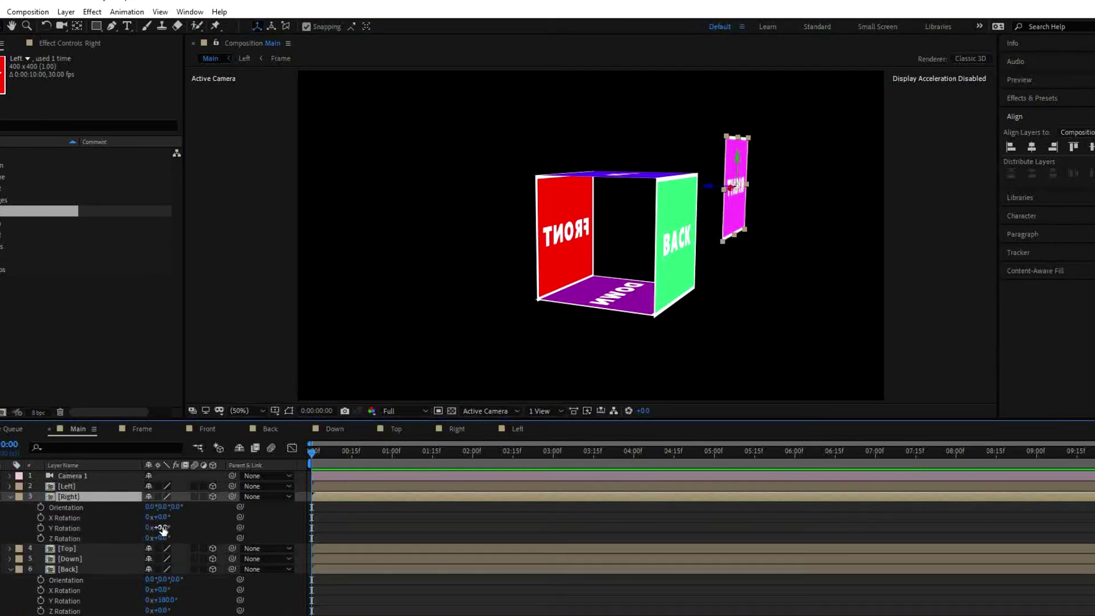
{"action": "left_click_drag", "start_coordinate": [162, 531], "coordinate": [216, 524]}
{"action": "left_click", "coordinate": [161, 527]}
{"action": "type", "text": "-90"}
{"action": "key", "text": "Return"}
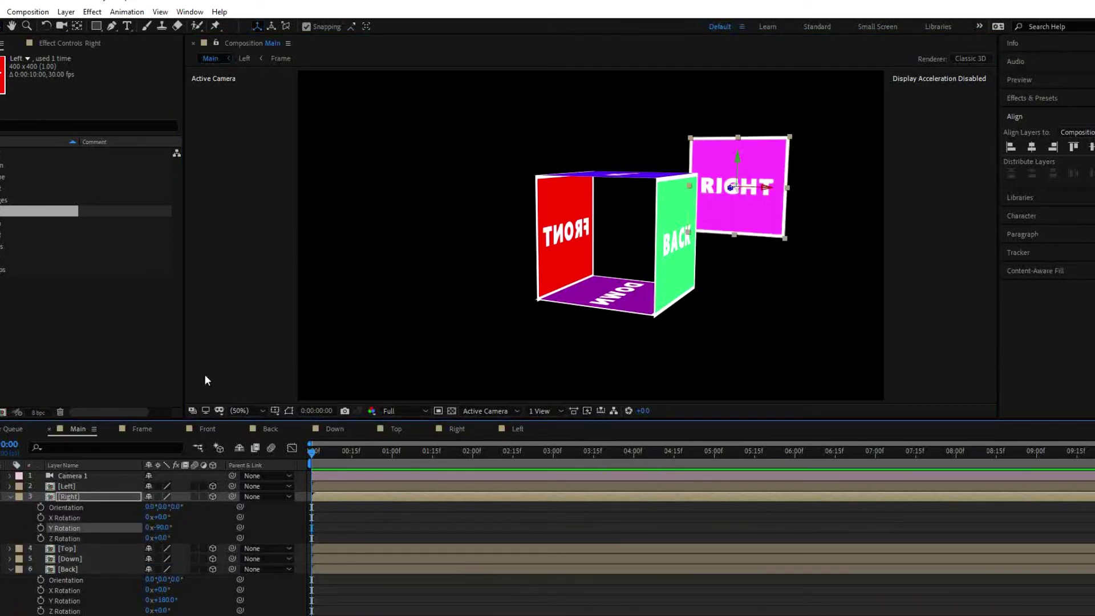
{"action": "left_click", "coordinate": [162, 527]}
{"action": "type", "text": "90"}
{"action": "key", "text": "Return"}
- Move the Right layer into place between the Front and Back faces as the cube's right side
{"action": "left_click_drag", "start_coordinate": [627, 320], "coordinate": [819, 302]}
{"action": "key", "text": "c"}
{"action": "key", "text": "v"}
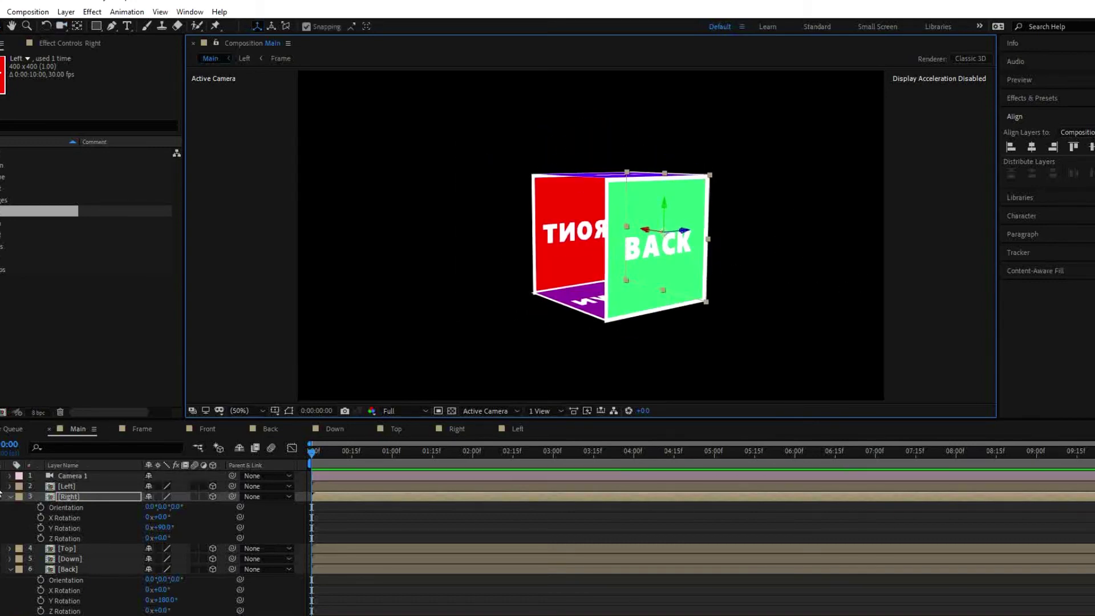
- Bring the Left layer in front of the cube's remaining open side, beside the Front face
{"action": "left_click", "coordinate": [66, 486]}
{"action": "left_click_drag", "start_coordinate": [741, 173], "coordinate": [342, 268]}
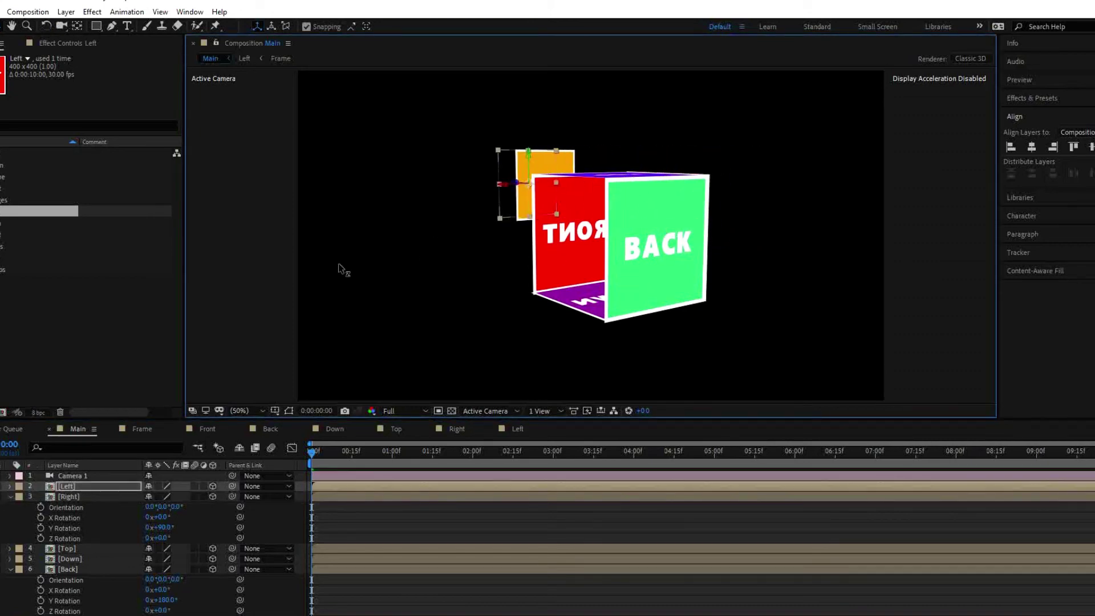
{"action": "key", "text": "c"}
{"action": "left_click_drag", "start_coordinate": [521, 174], "coordinate": [501, 246]}
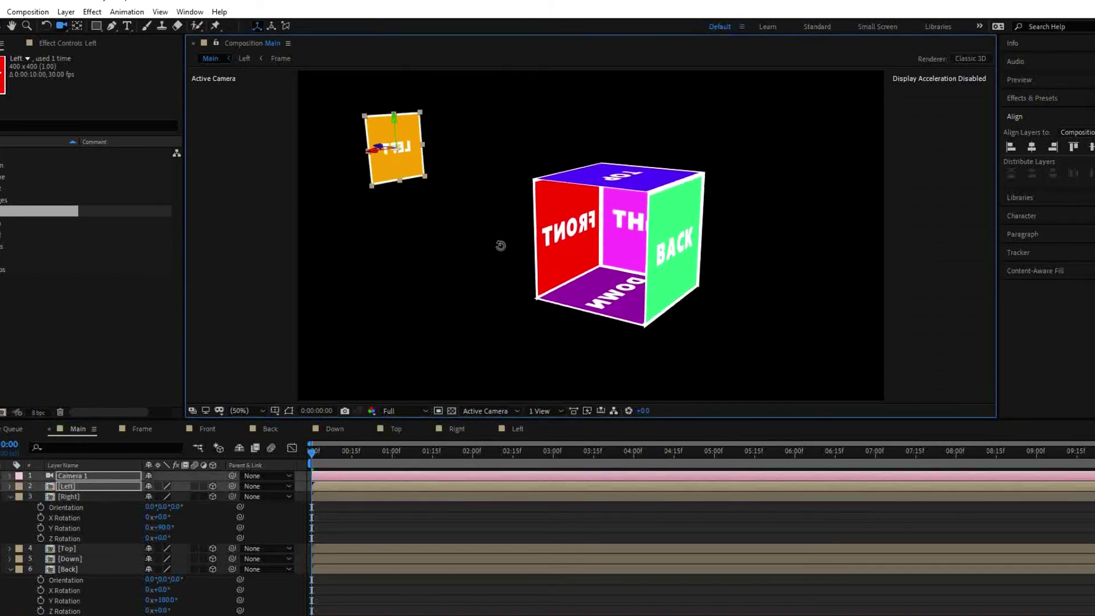
{"action": "key", "text": "v"}
{"action": "left_click_drag", "start_coordinate": [397, 150], "coordinate": [471, 264]}
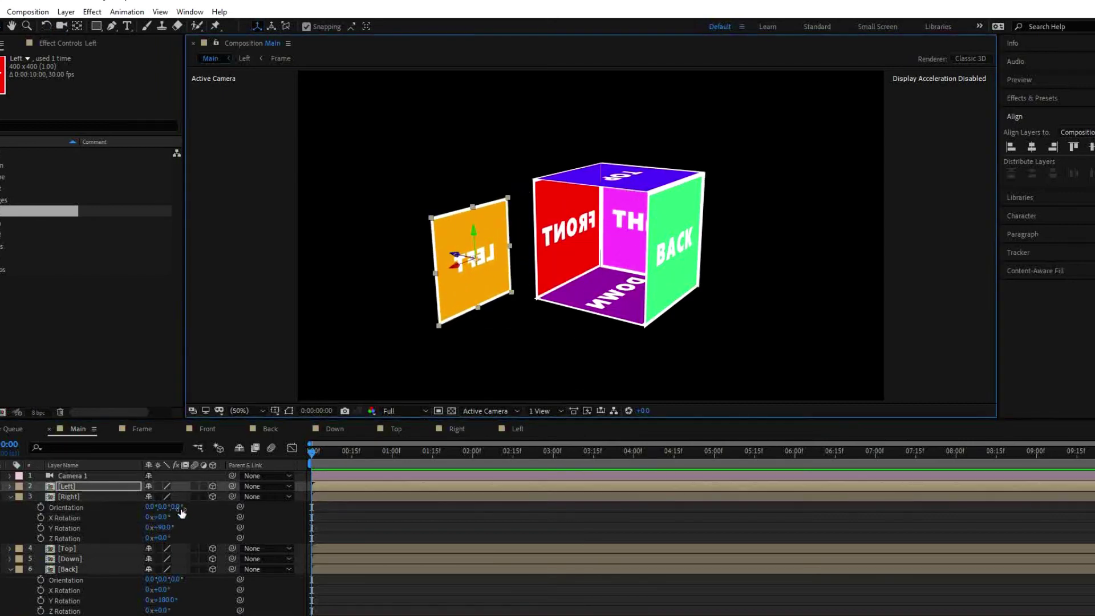
- Set the Left layer's Y Rotation to -90°
{"action": "key", "text": "r"}
{"action": "left_click_drag", "start_coordinate": [157, 507], "coordinate": [193, 508]}
{"action": "key", "text": "ctrl+z"}
{"action": "left_click", "coordinate": [161, 518]}
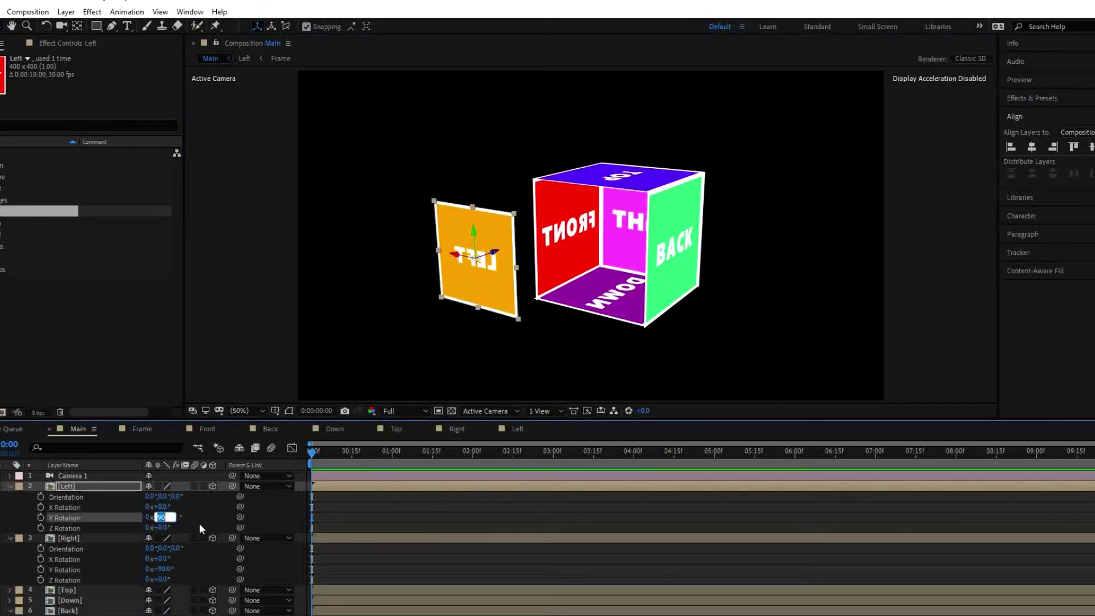
{"action": "type", "text": "-90"}
{"action": "key", "text": "Return"}
- Move the Left layer onto the cube's open side and align its edge with the Front face
{"action": "left_click_drag", "start_coordinate": [493, 263], "coordinate": [285, 434]}
{"action": "key", "text": "c"}
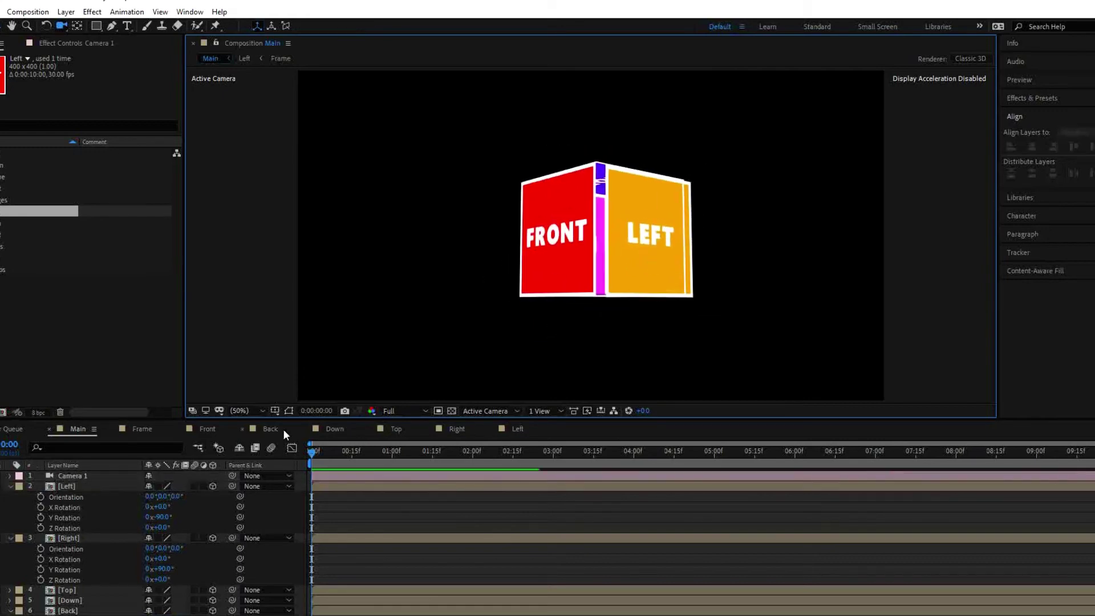
{"action": "left_click", "coordinate": [665, 236]}
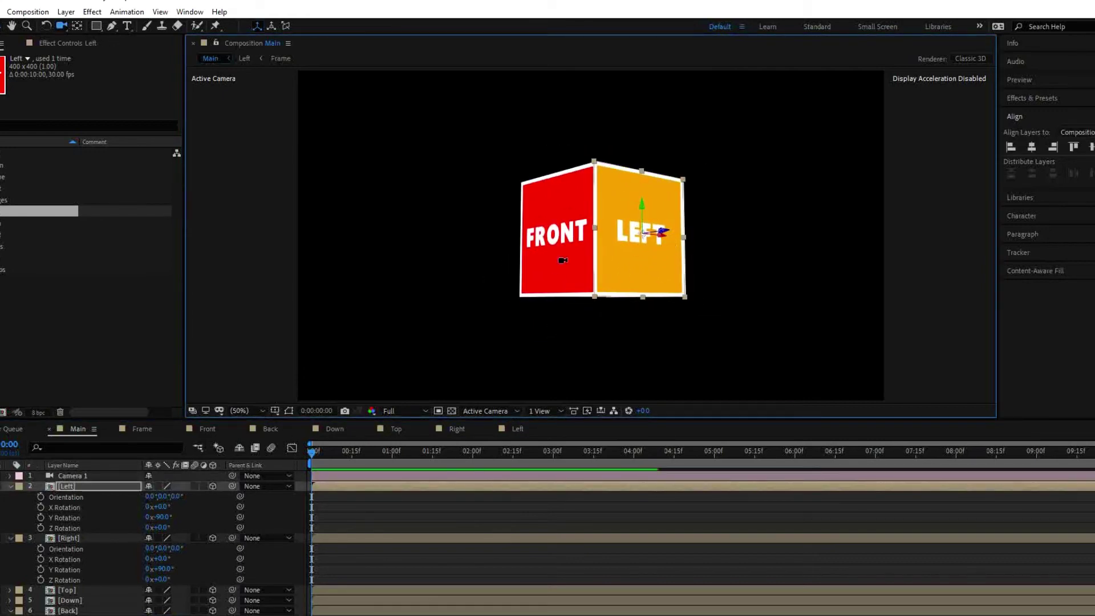
{"action": "left_click_drag", "start_coordinate": [563, 260], "coordinate": [536, 248]}
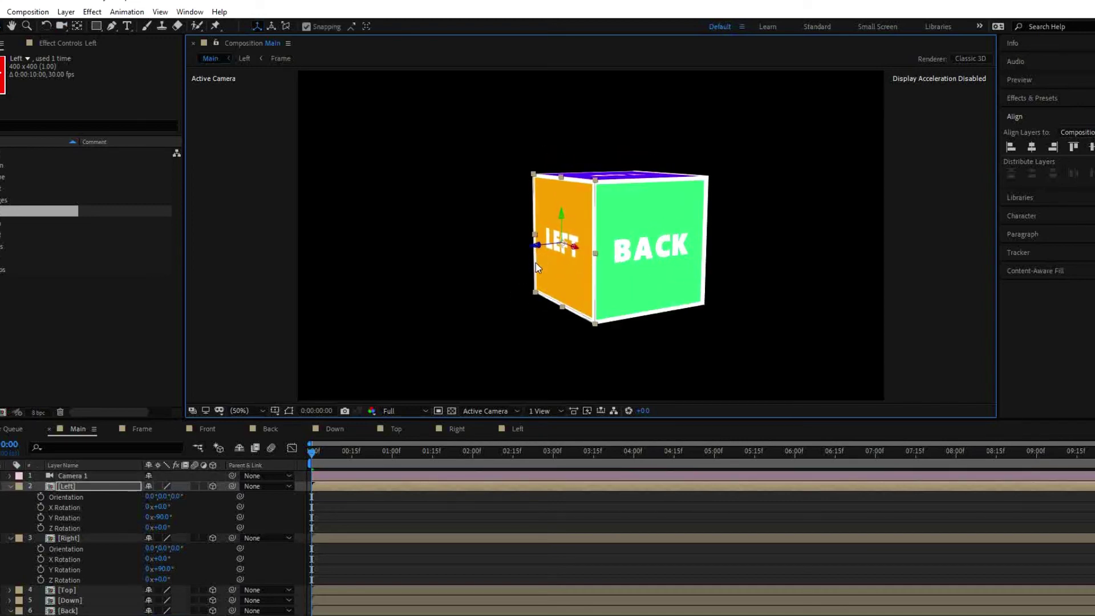
- Nudge the Left layer slightly sideways so its edge closes flush against the Back face
{"action": "key", "text": "c"}
{"action": "left_click_drag", "start_coordinate": [471, 301], "coordinate": [533, 302]}
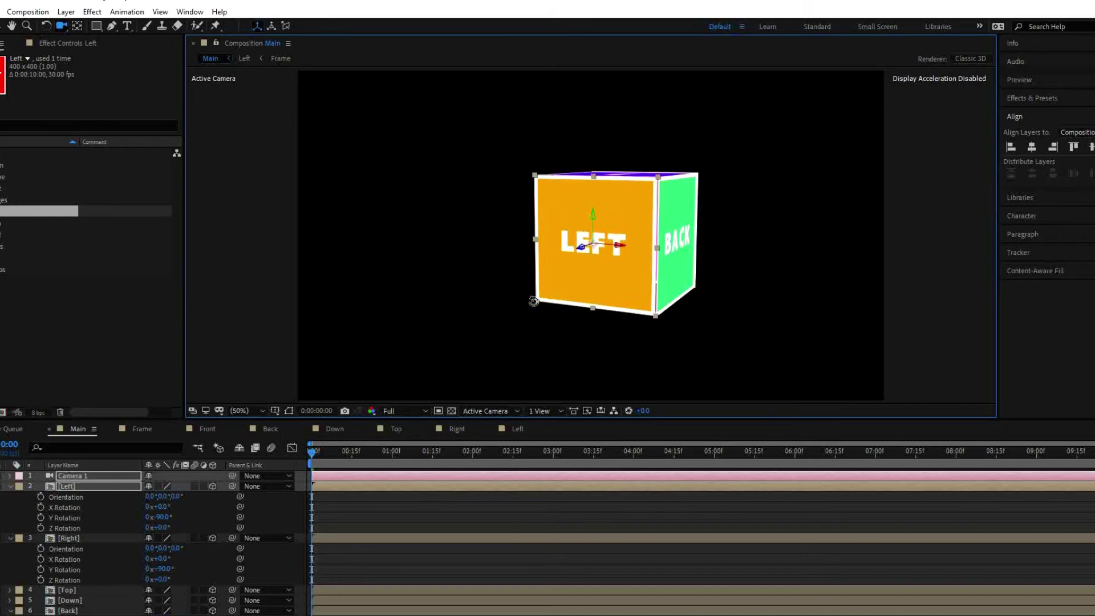
{"action": "key", "text": "v"}
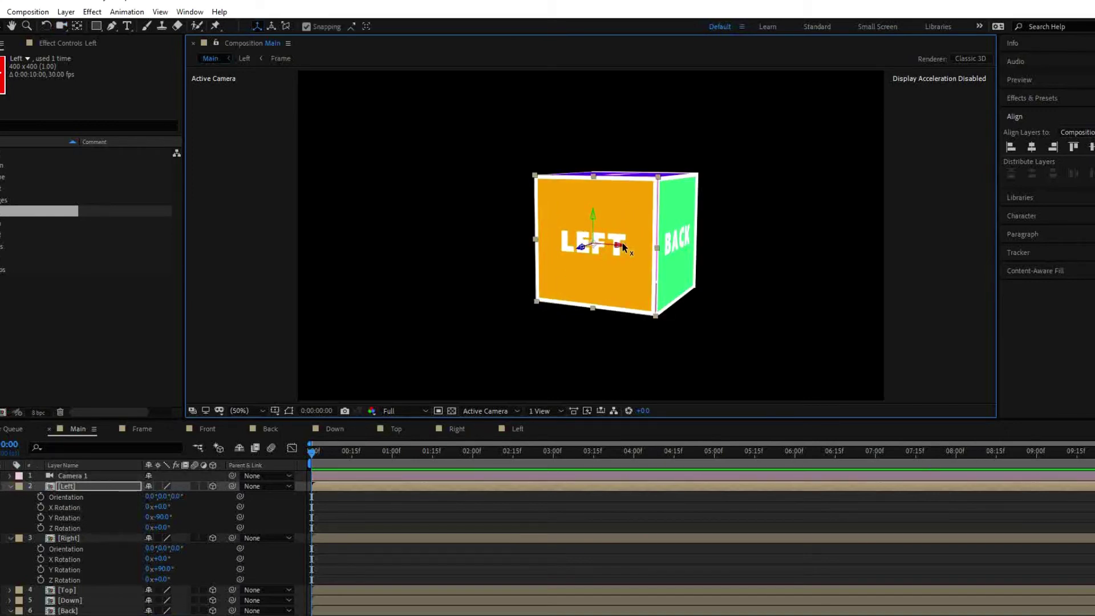
{"action": "left_click_drag", "start_coordinate": [623, 246], "coordinate": [625, 245]}
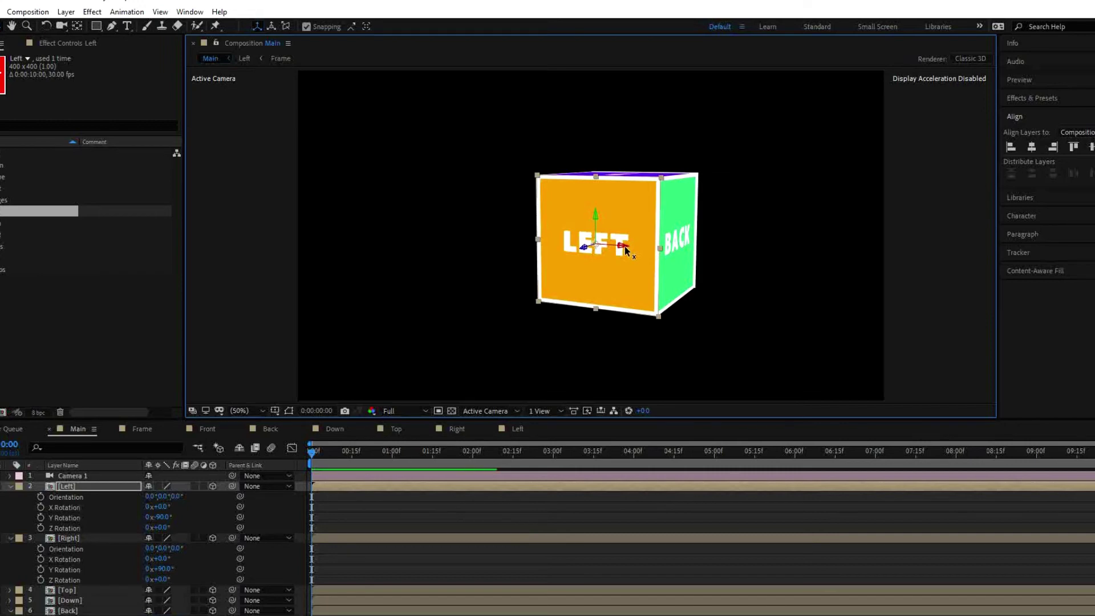
- Orbit the camera around the cube to check its seams, finishing with a straight-on view of the Front face
{"action": "key", "text": "c"}
{"action": "left_click_drag", "start_coordinate": [521, 269], "coordinate": [500, 291]}
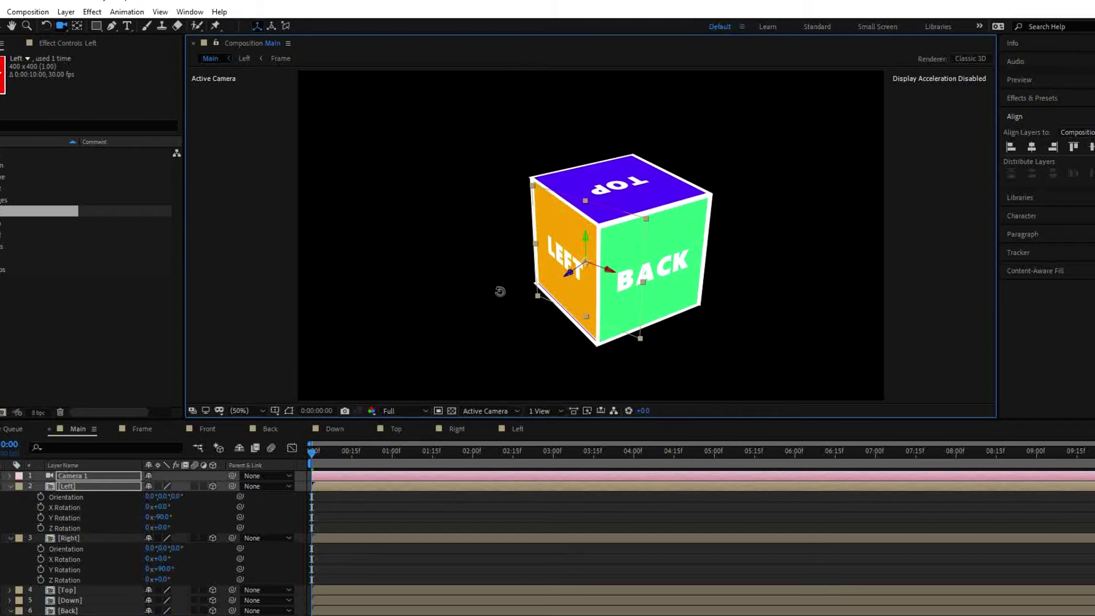
{"action": "key", "text": "ctrl+z"}
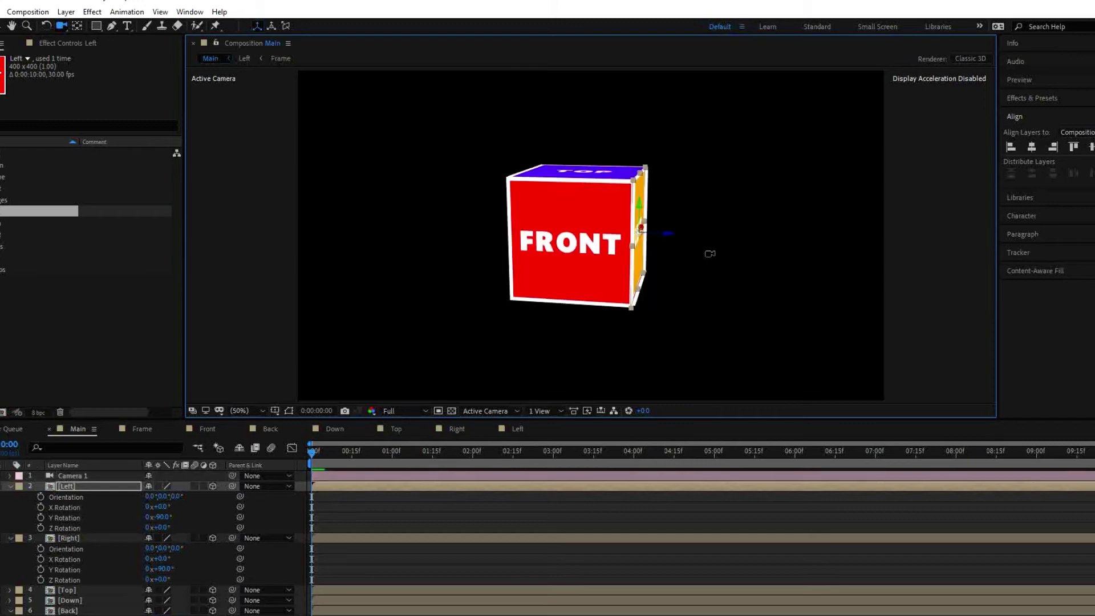
{"action": "key", "text": "v"}
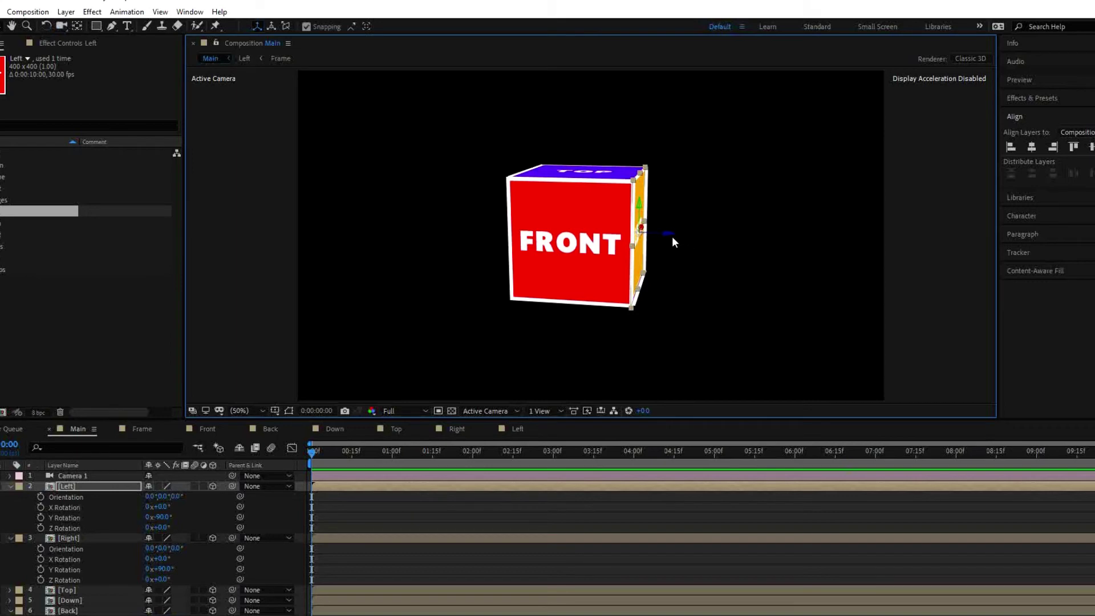
{"action": "key", "text": "c"}
{"action": "key", "text": "period"}
{"action": "left_click_drag", "start_coordinate": [480, 299], "coordinate": [479, 260]}
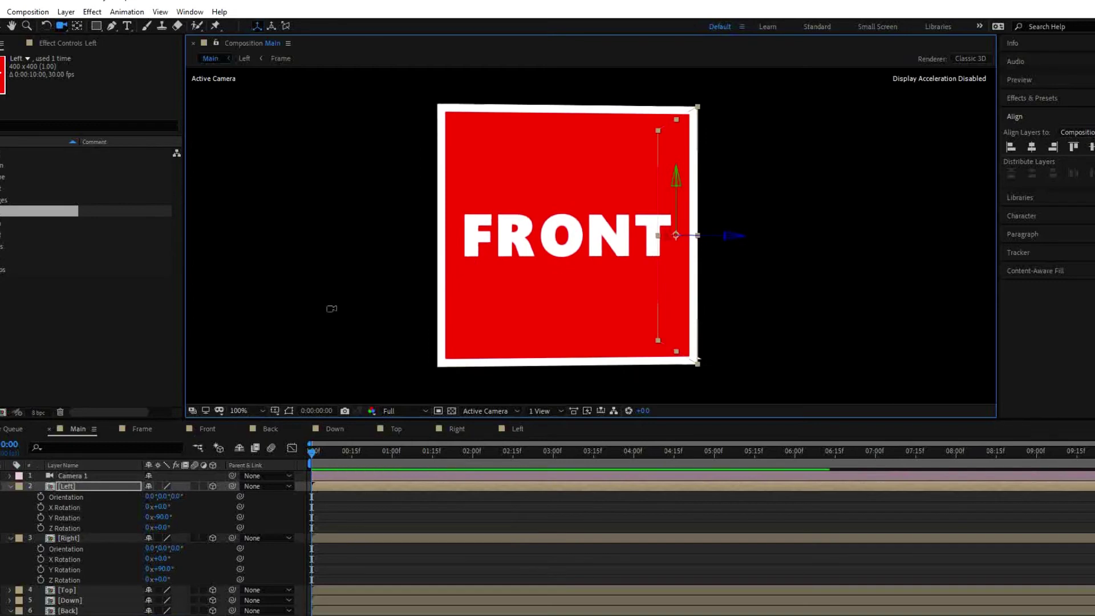
{"action": "key", "text": "comma"}
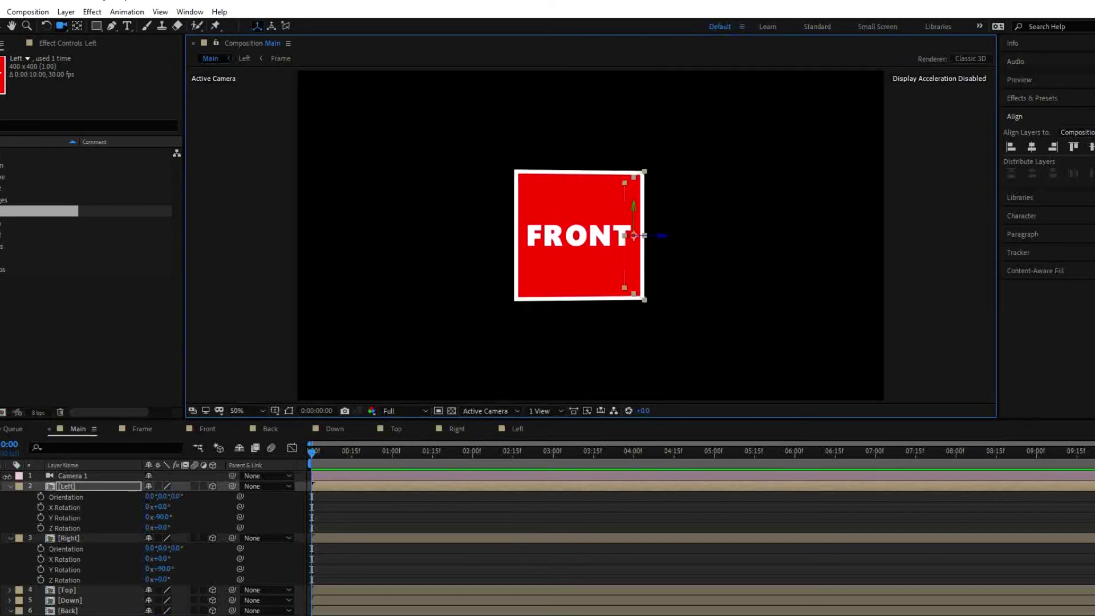
- Collapse the expanded rotation properties of the face layers and clear the layer selection
{"action": "left_click", "coordinate": [10, 486]}
{"action": "left_click", "coordinate": [10, 496]}
{"action": "left_click", "coordinate": [32, 570]}
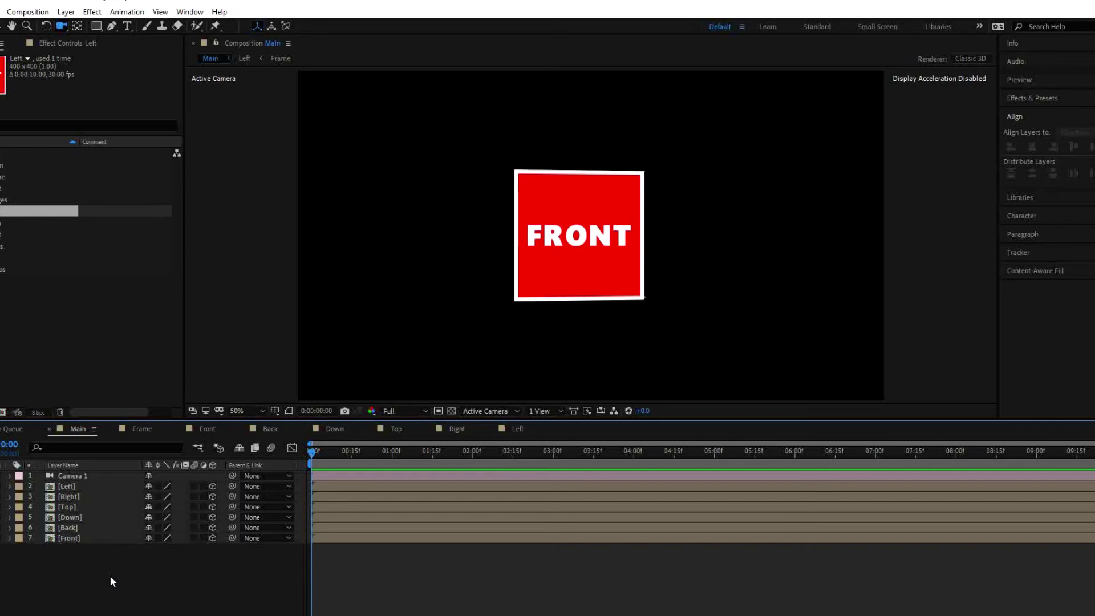
- Pre-compose the camera and all six face layers as "3D Cube Animation", moving all attributes, and make the result a 3D layer
{"action": "left_click", "coordinate": [108, 538]}
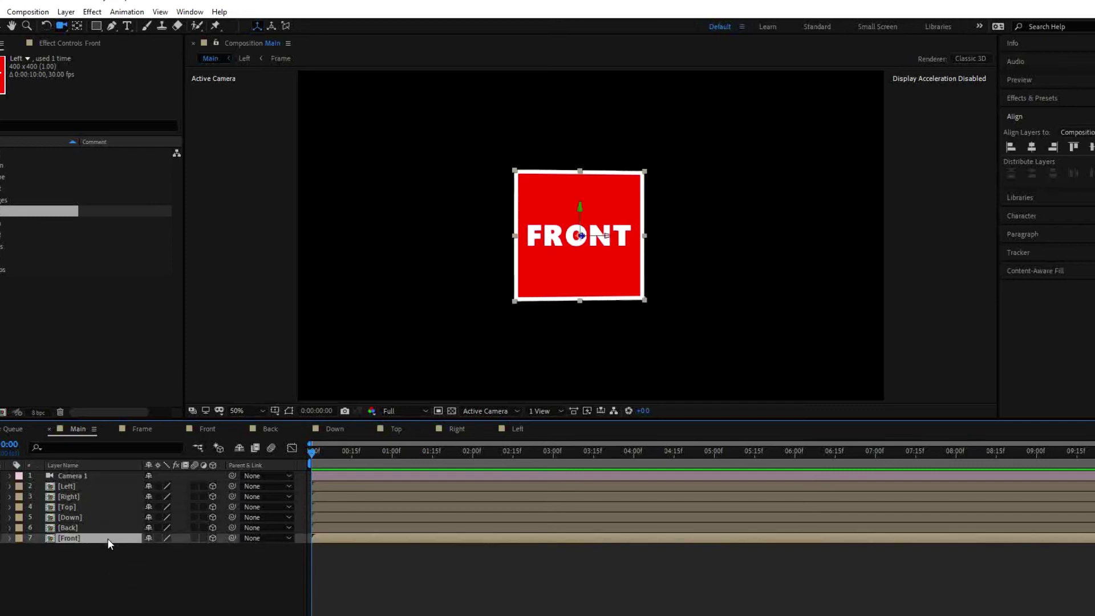
{"action": "key", "text": "ctrl+a"}
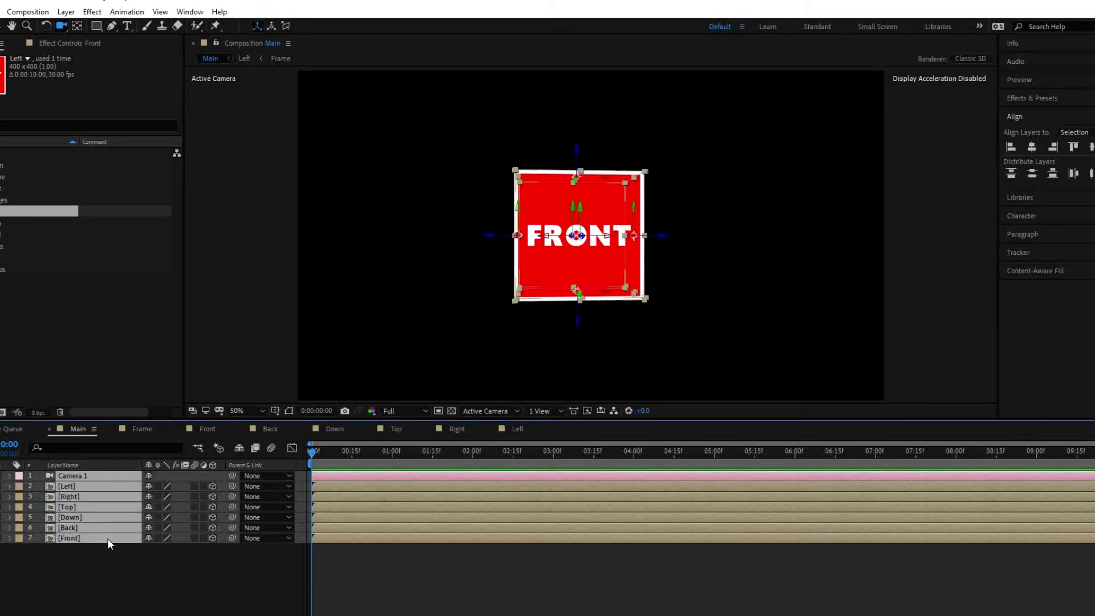
{"action": "key", "text": "ctrl+shift+c"}
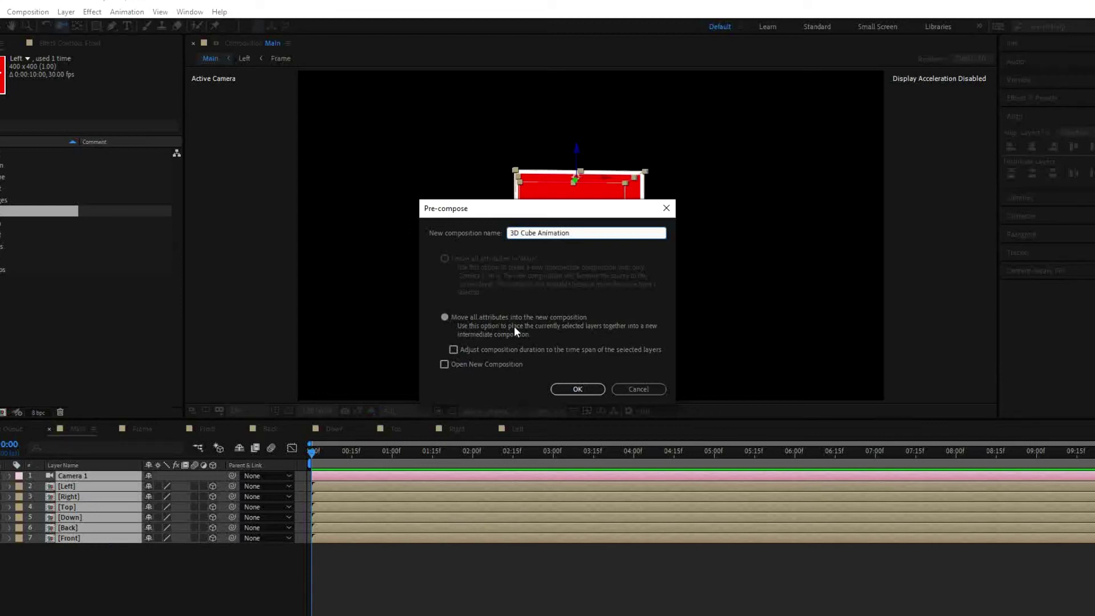
{"action": "left_click", "coordinate": [446, 317]}
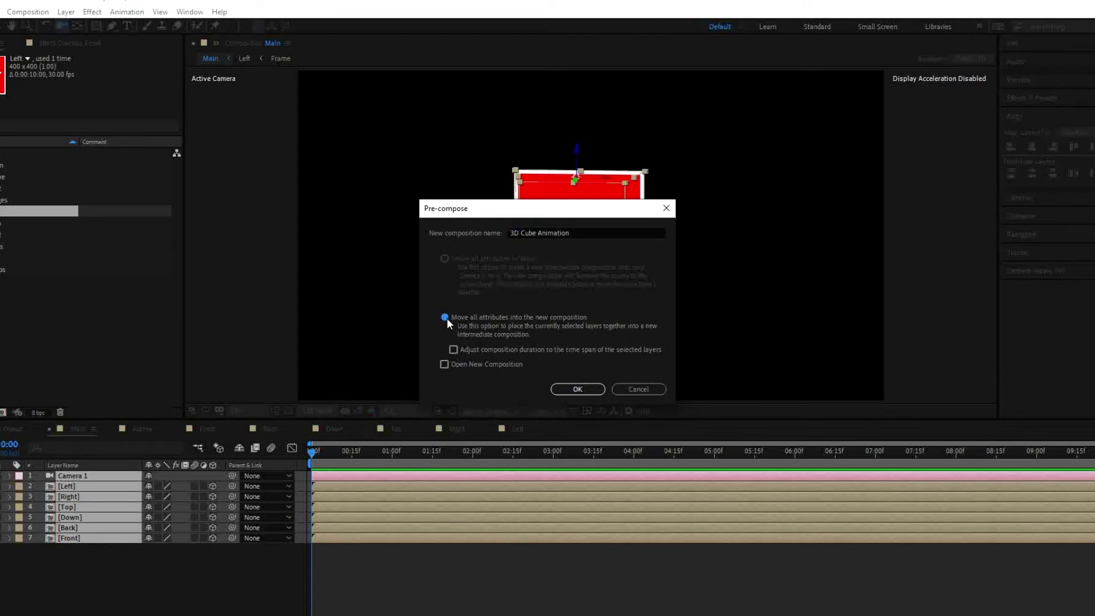
{"action": "left_click", "coordinate": [582, 392]}
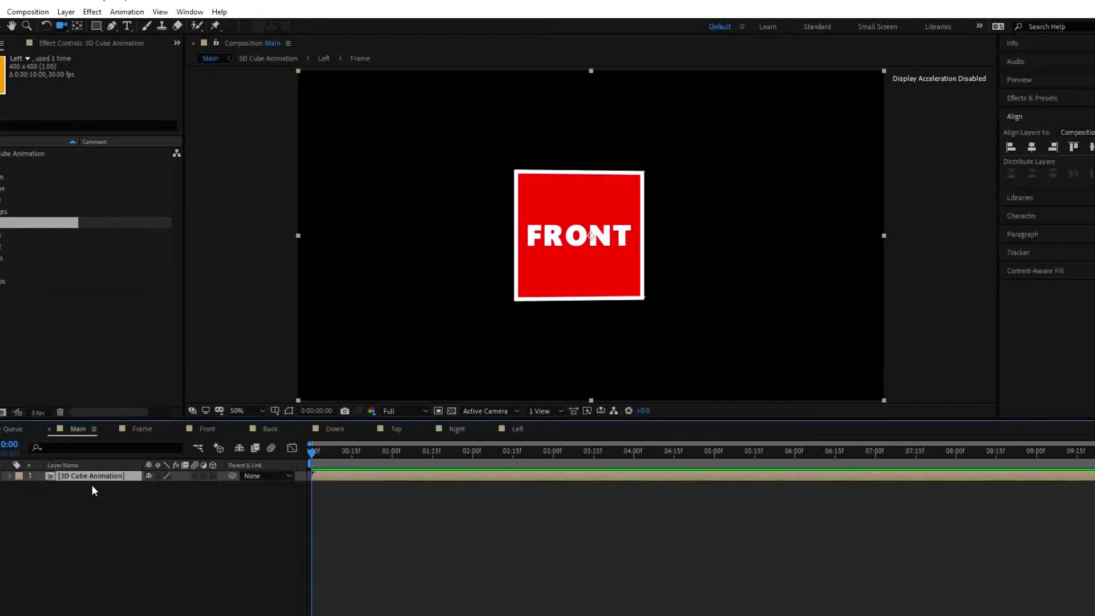
{"action": "left_click", "coordinate": [214, 477]}
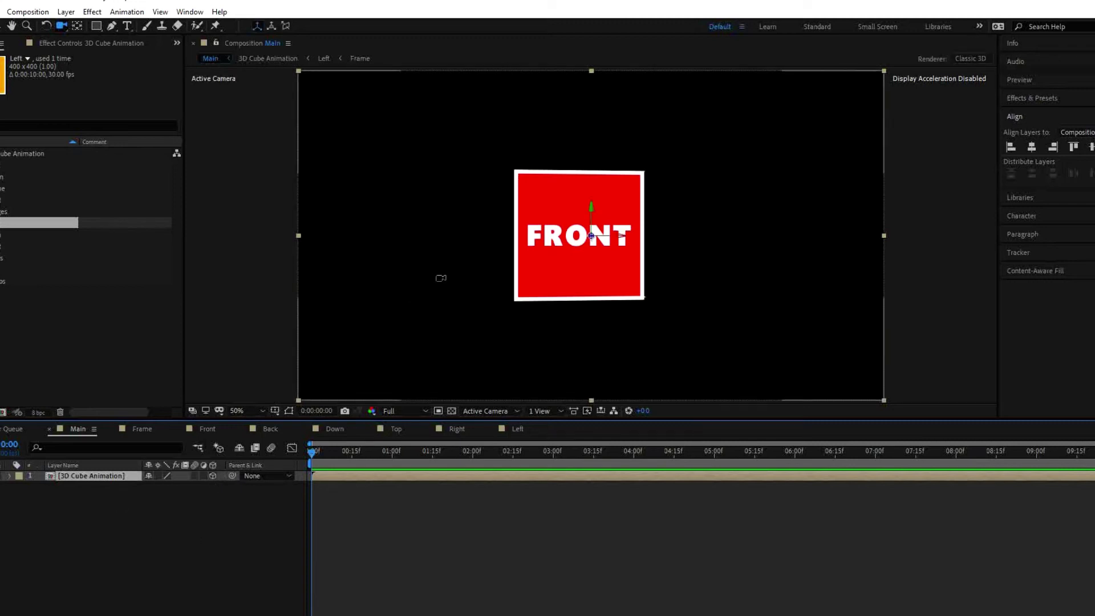
- Try to turn the 3D Cube Animation layer sideways with the Rotation tool, and undo the rotation
{"action": "left_click", "coordinate": [441, 278]}
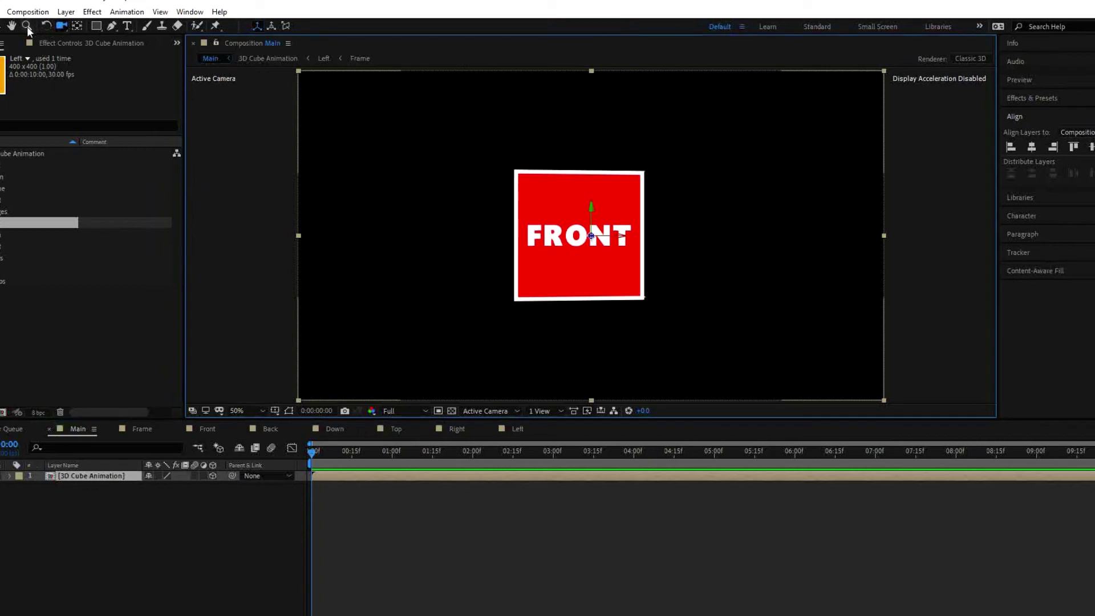
{"action": "left_click", "coordinate": [48, 27]}
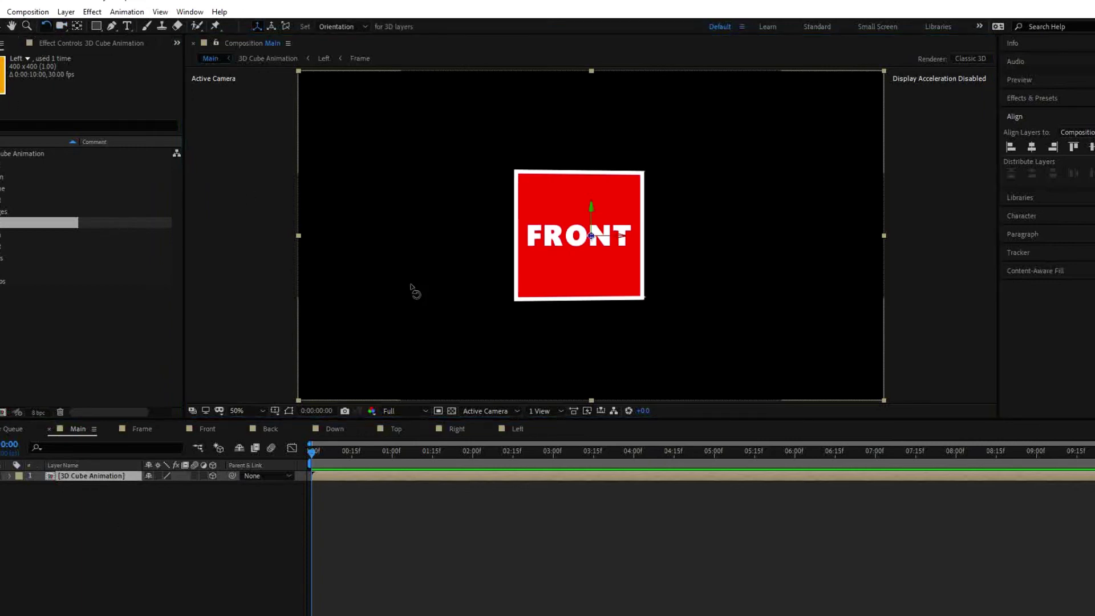
{"action": "mouse_move", "coordinate": [411, 285]}
{"action": "left_mouse_down"}
{"action": "mouse_move", "coordinate": [457, 289]}
{"action": "mouse_move", "coordinate": [427, 289]}
{"action": "left_mouse_up"}
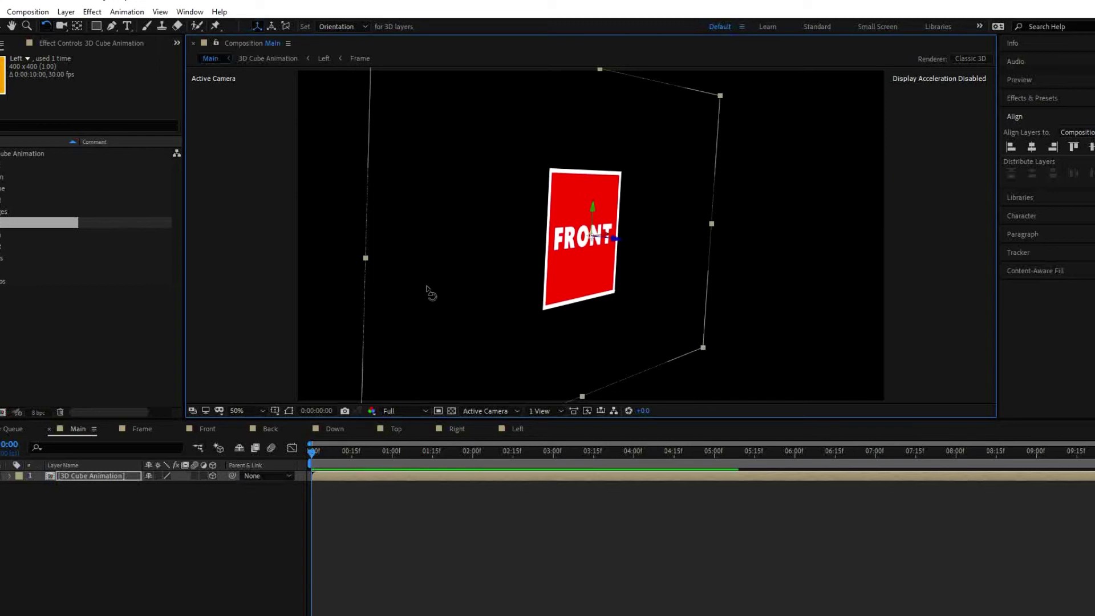
{"action": "key", "text": "ctrl+z"}
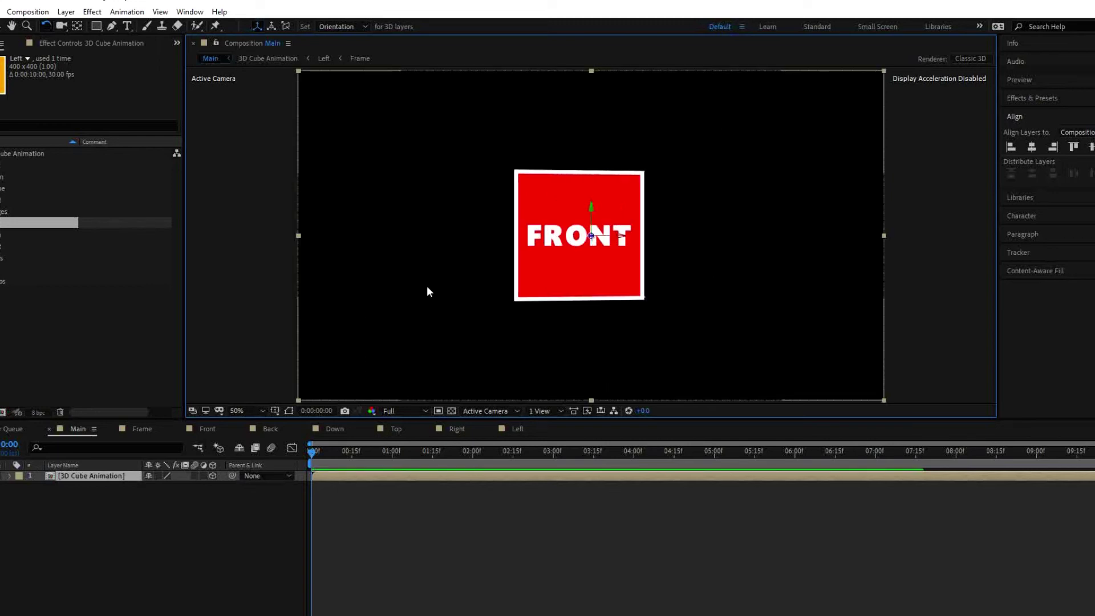
- Turn on Collapse Transformations for the 3D Cube Animation layer and deselect it
{"action": "left_click", "coordinate": [210, 515]}
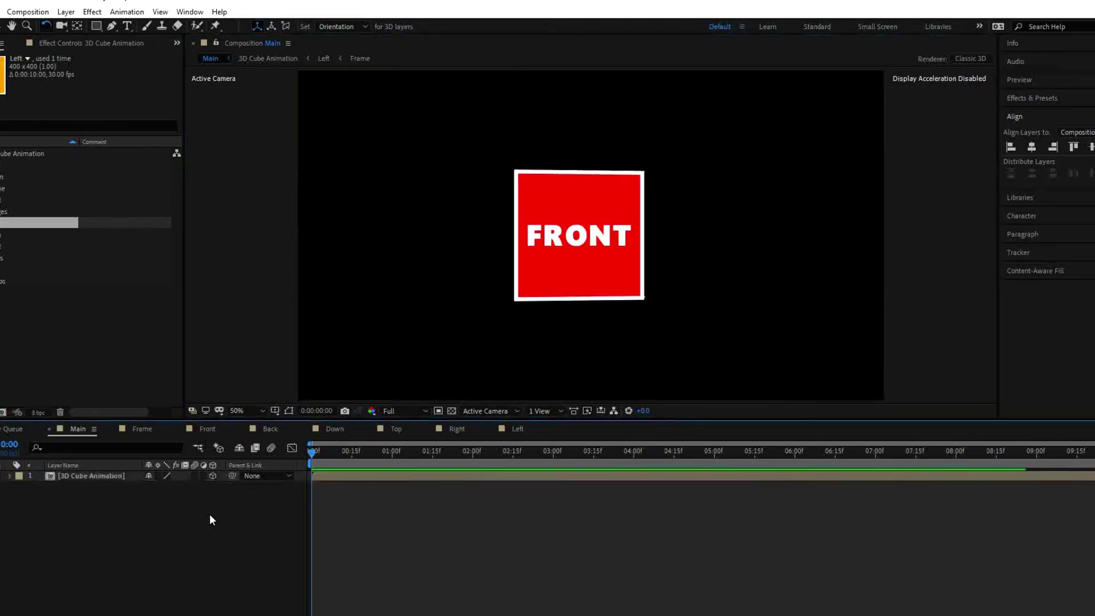
{"action": "left_click", "coordinate": [157, 476]}
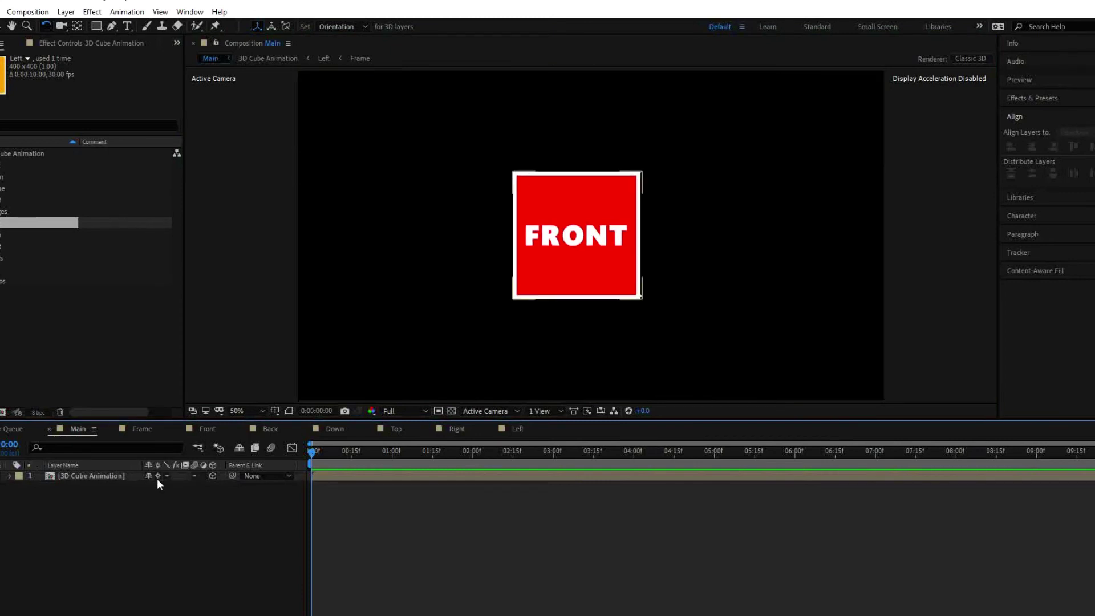
{"action": "left_click", "coordinate": [398, 324]}
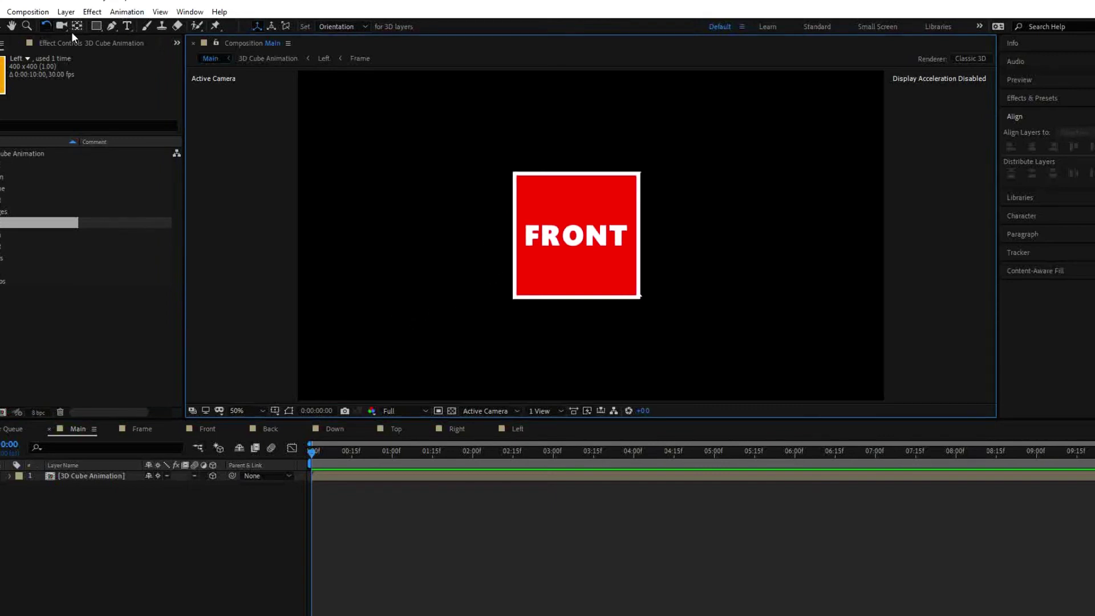
- Test turning the 3D Cube Animation layer with its orientation and X, Y and Z rotation values, and undo the axis rotations
{"action": "left_click", "coordinate": [93, 478]}
{"action": "key", "text": "r"}
{"action": "left_click_drag", "start_coordinate": [191, 489], "coordinate": [197, 489]}
{"action": "left_click_drag", "start_coordinate": [161, 497], "coordinate": [222, 499]}
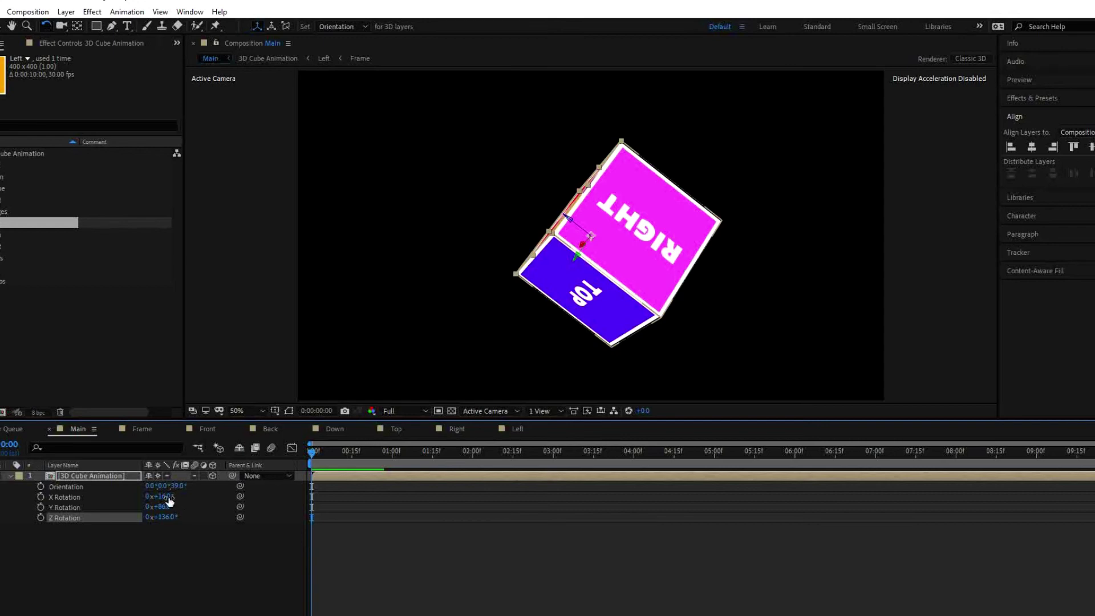
{"action": "key", "text": "ctrl+z"}
{"action": "key", "text": "ctrl+z"}
{"action": "key", "text": "ctrl+z"}
{"action": "key", "text": "ctrl+z"}
{"action": "key", "text": "ctrl+z"}
{"action": "left_click", "coordinate": [80, 550]}
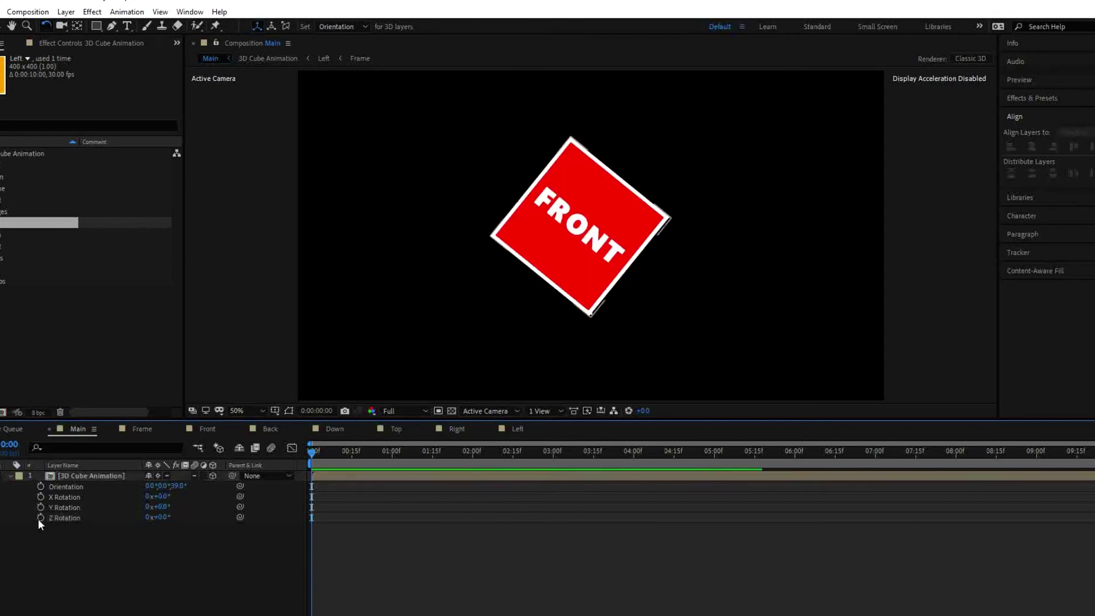
- Reset the 3D Cube Animation layer's Z orientation to 0° and collapse its rotation properties
{"action": "left_click", "coordinate": [176, 488]}
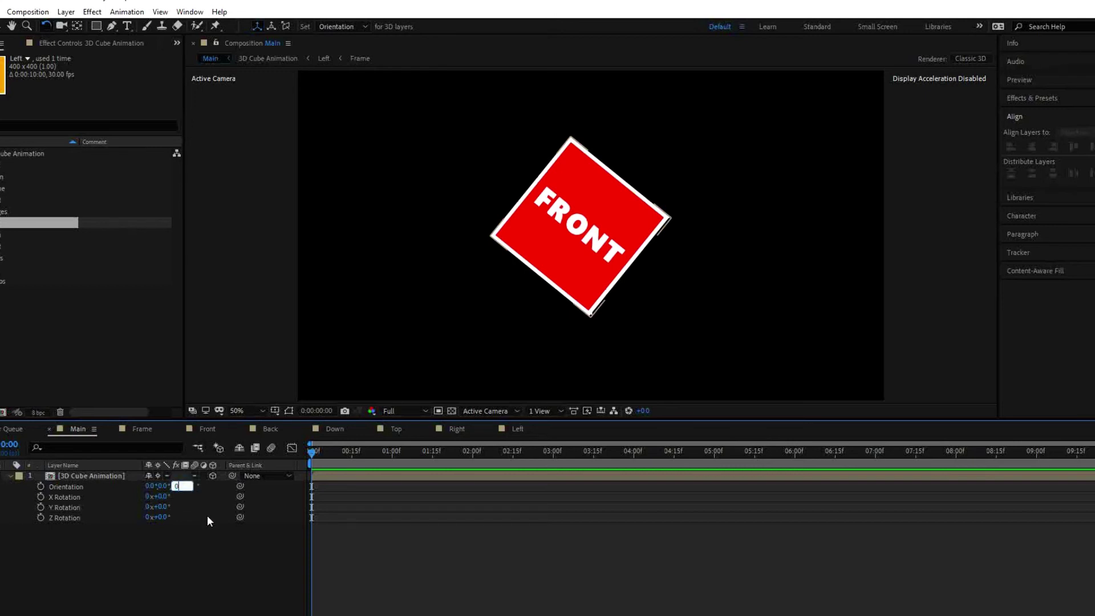
{"action": "key", "text": "Return"}
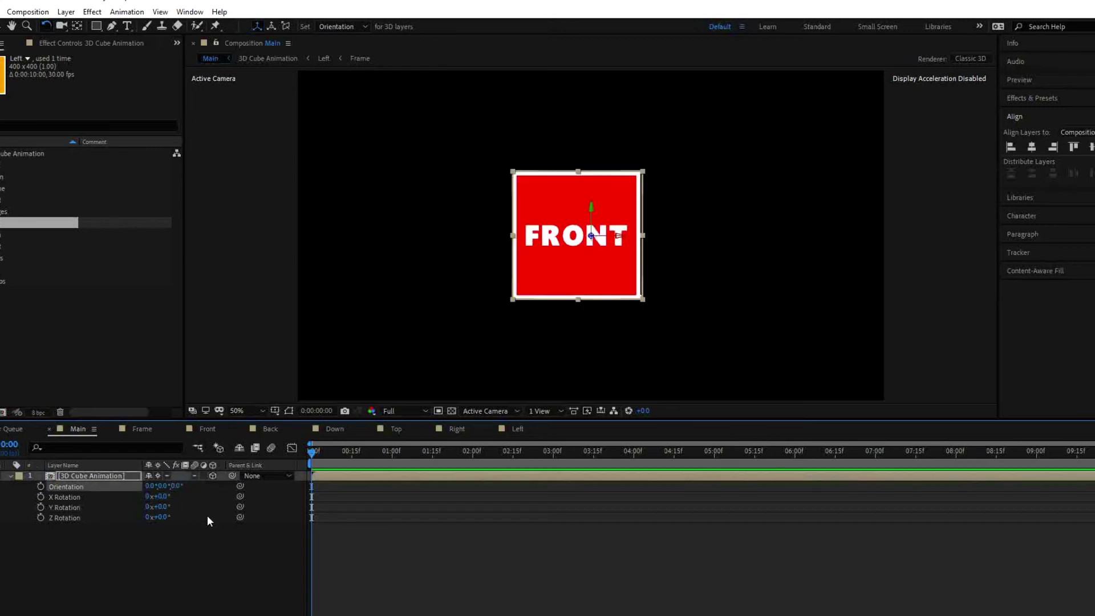
{"action": "left_click", "coordinate": [202, 545]}
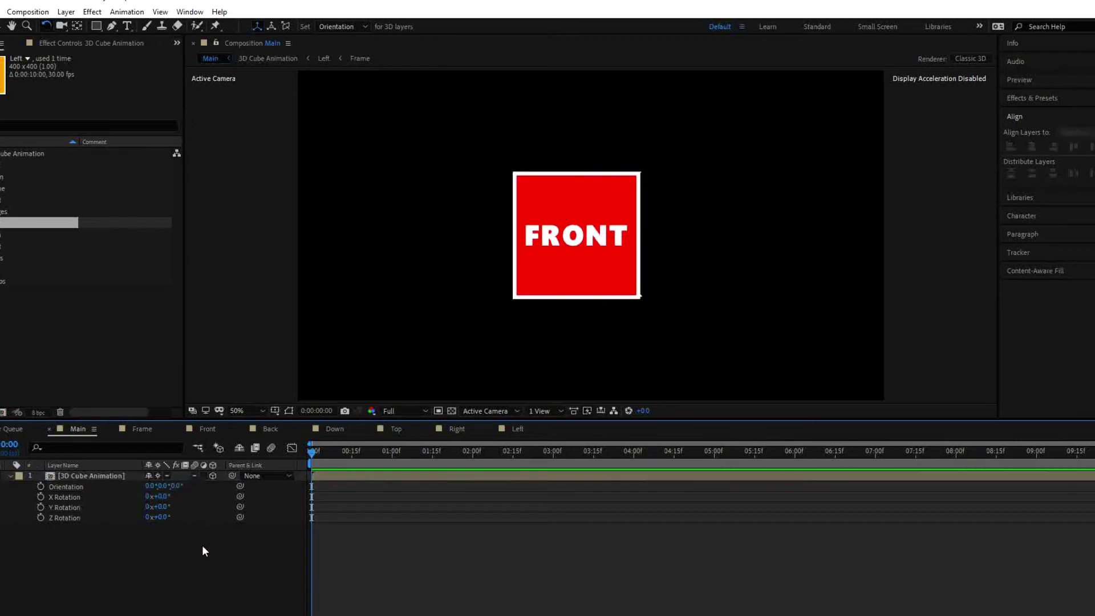
{"action": "left_click", "coordinate": [9, 476]}
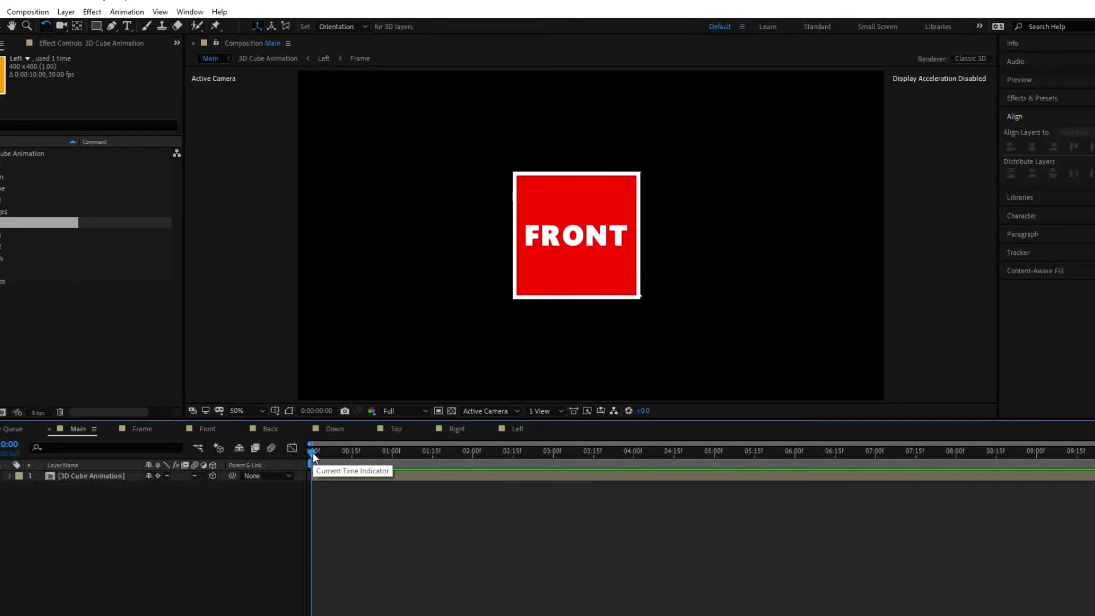
- Show the cube layer's rotation properties and start keyframing X, Y and Z Rotation at 0:00
{"action": "left_click_drag", "start_coordinate": [313, 453], "coordinate": [314, 483]}
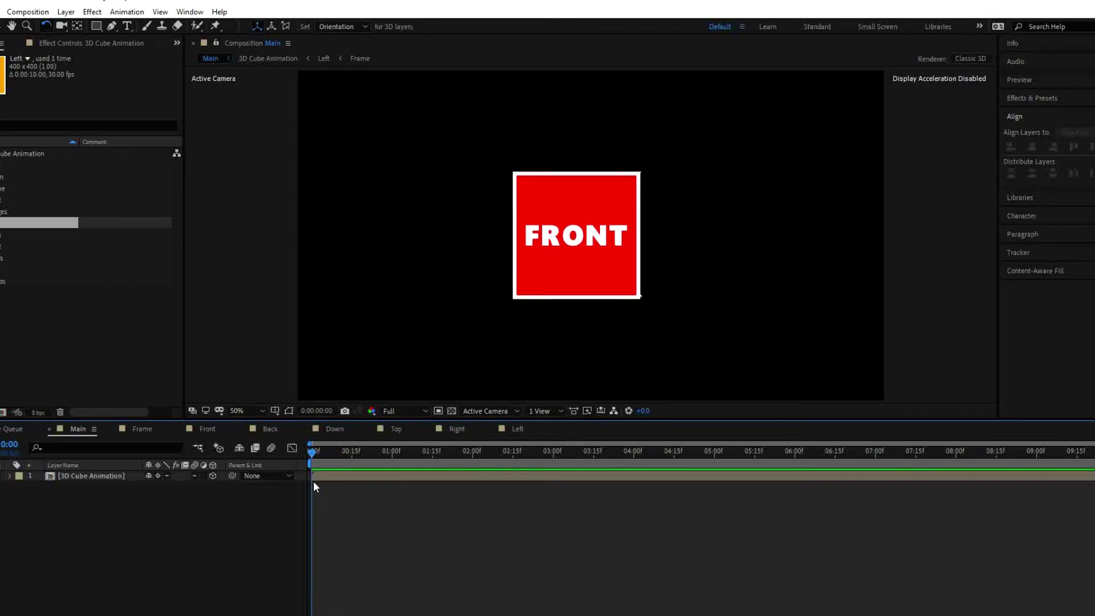
{"action": "left_click", "coordinate": [114, 475]}
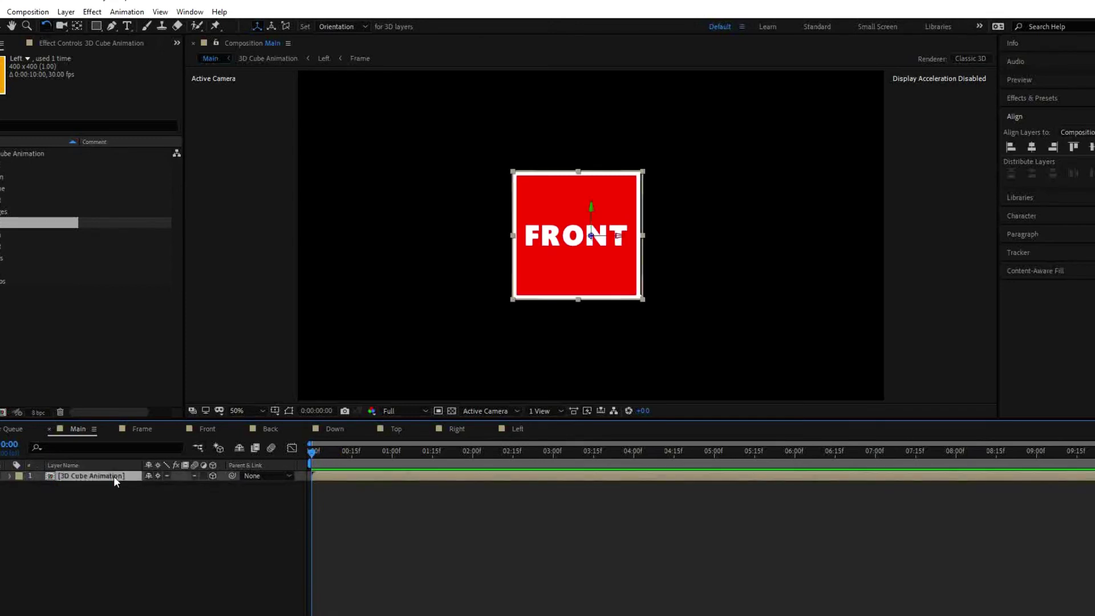
{"action": "key", "text": "r"}
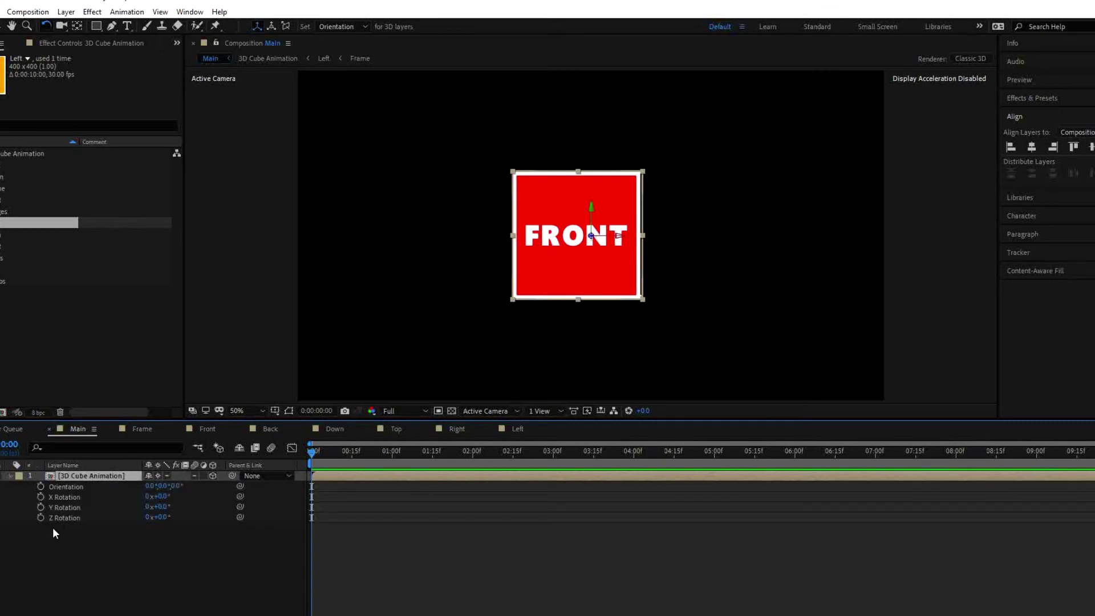
{"action": "left_click", "coordinate": [41, 497]}
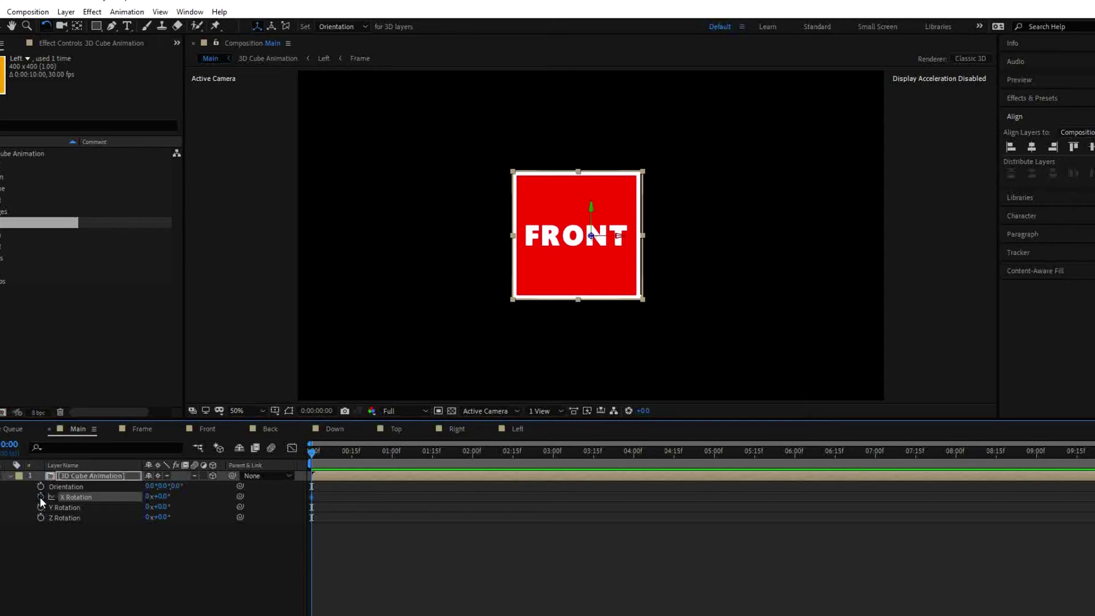
{"action": "left_click", "coordinate": [40, 507]}
{"action": "left_click", "coordinate": [41, 517]}
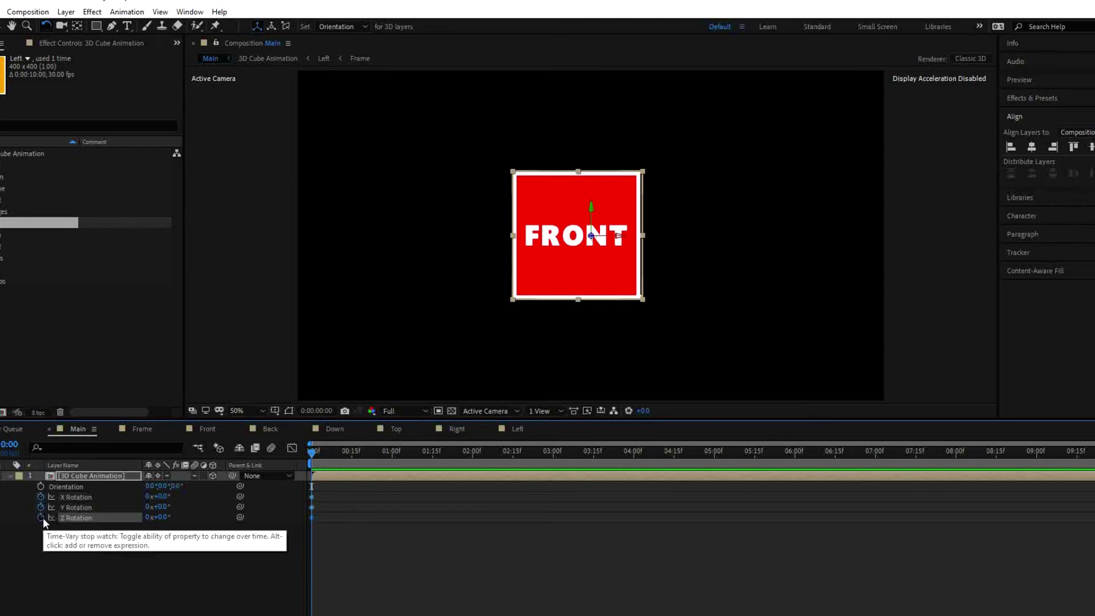
- At 9:15, keyframe the cube layer's X Rotation at 1 full turn, Y Rotation at 2 turns and Z Rotation at 3 turns
{"action": "left_click_drag", "start_coordinate": [312, 454], "coordinate": [1077, 502]}
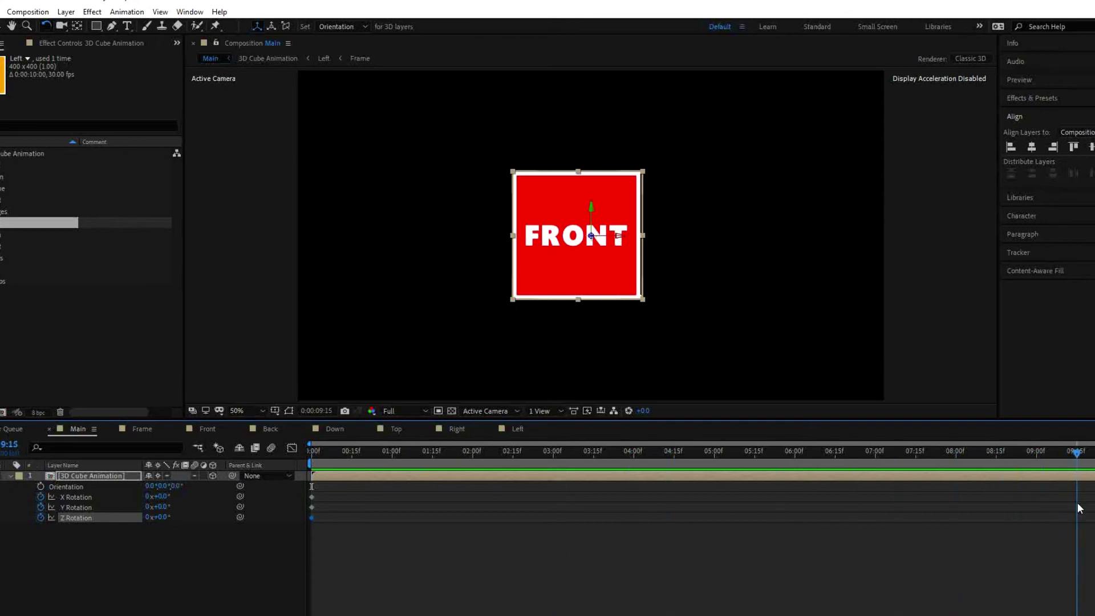
{"action": "left_click", "coordinate": [147, 497]}
{"action": "type", "text": "1"}
{"action": "key", "text": "Tab"}
{"action": "key", "text": "Tab"}
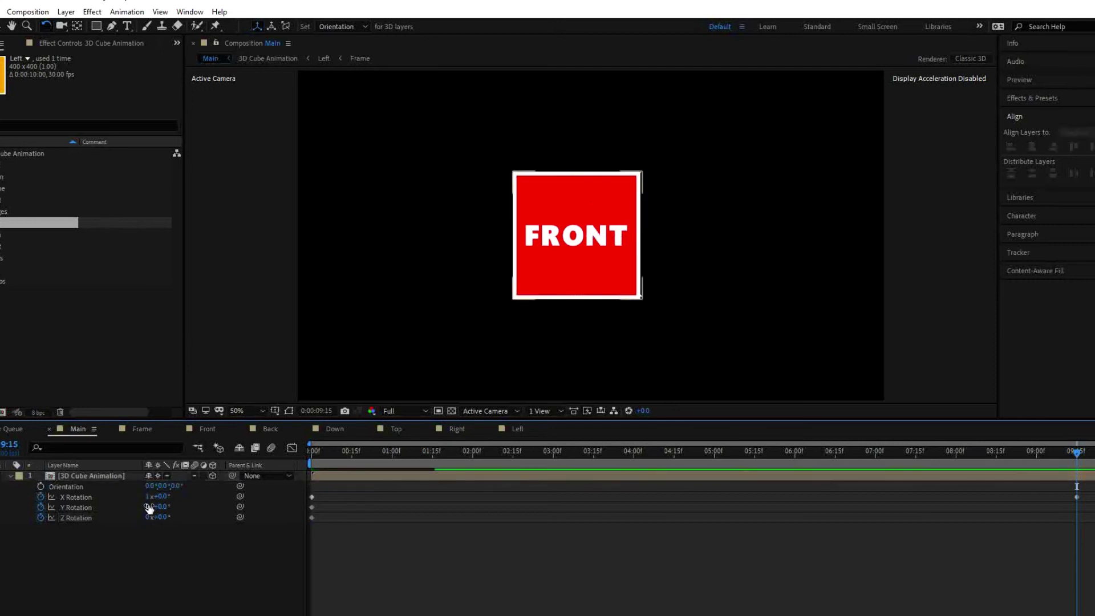
{"action": "type", "text": "2"}
{"action": "key", "text": "Return"}
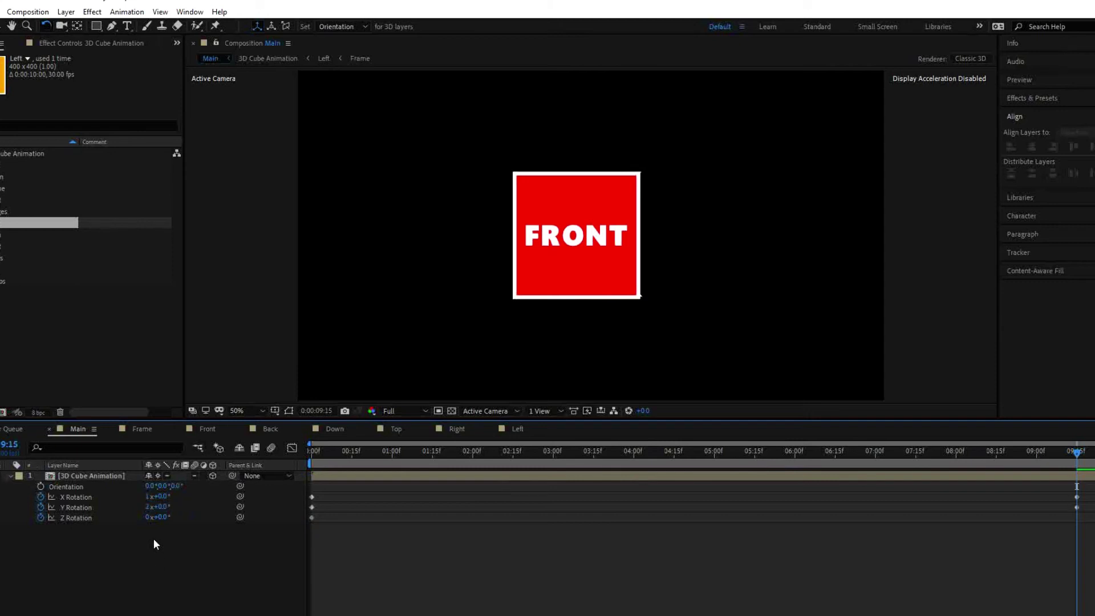
{"action": "left_click", "coordinate": [149, 517]}
{"action": "key", "text": "Return"}
- Scrub back through the rotating cube and lower the composition's preview resolution to Quarter
{"action": "left_click_drag", "start_coordinate": [1077, 451], "coordinate": [996, 452]}
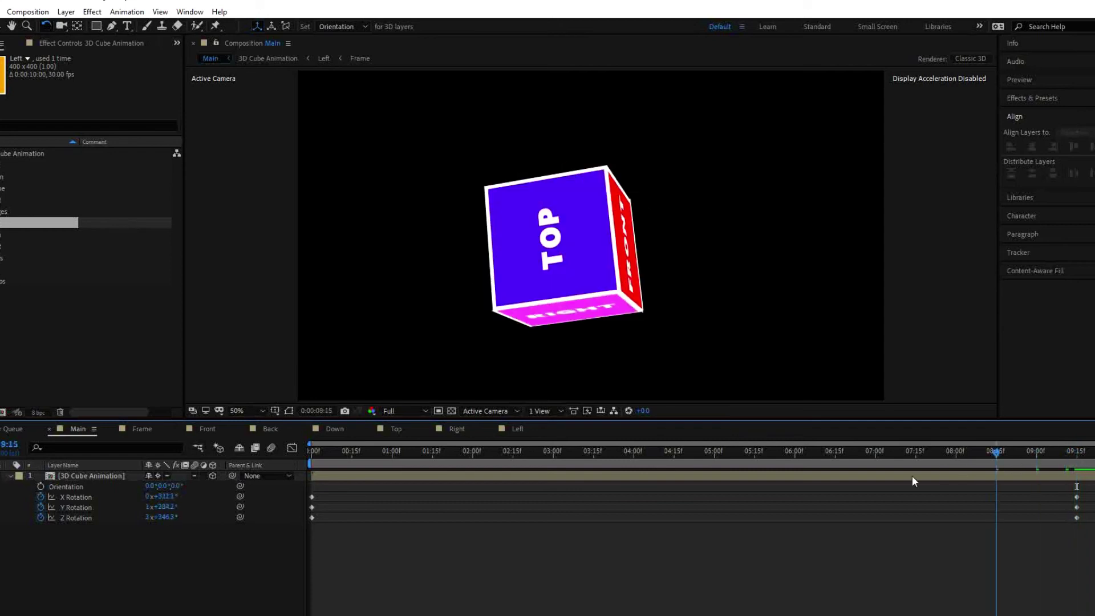
{"action": "left_click_drag", "start_coordinate": [913, 481], "coordinate": [459, 556]}
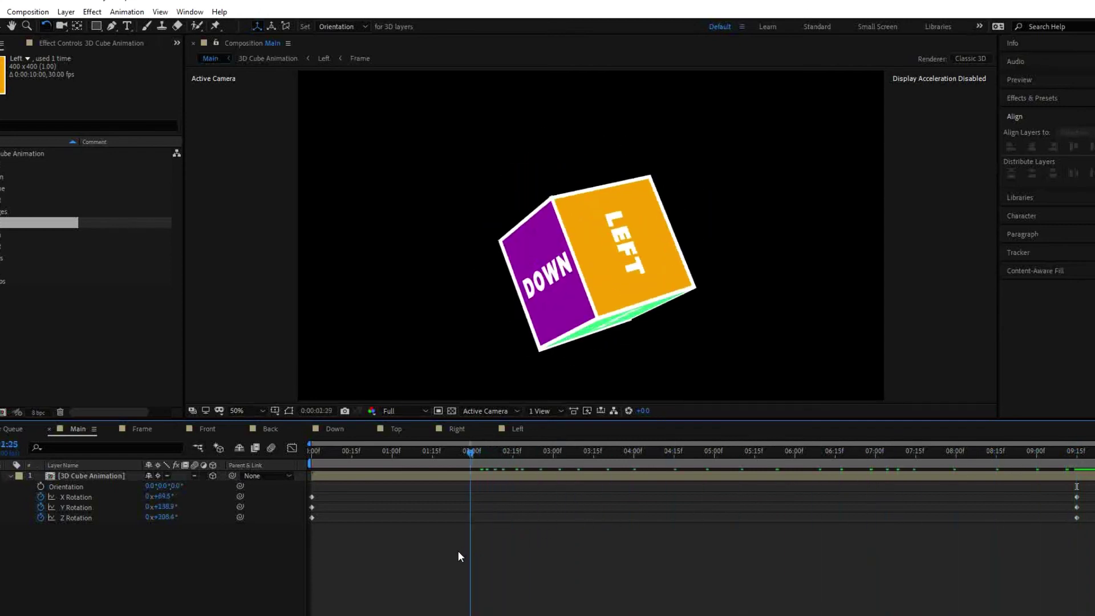
{"action": "left_click", "coordinate": [409, 412]}
{"action": "left_click", "coordinate": [402, 481]}
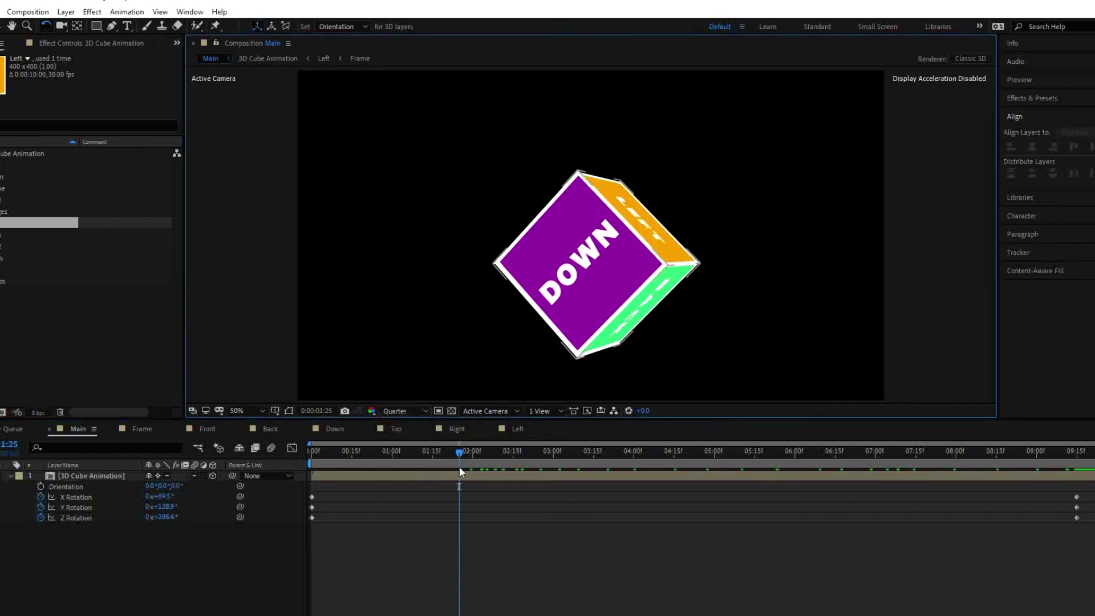
- Play the cube rotation from the start of the timeline, stop it, and scrub around the 7-second mark
{"action": "left_click_drag", "start_coordinate": [459, 450], "coordinate": [314, 504]}
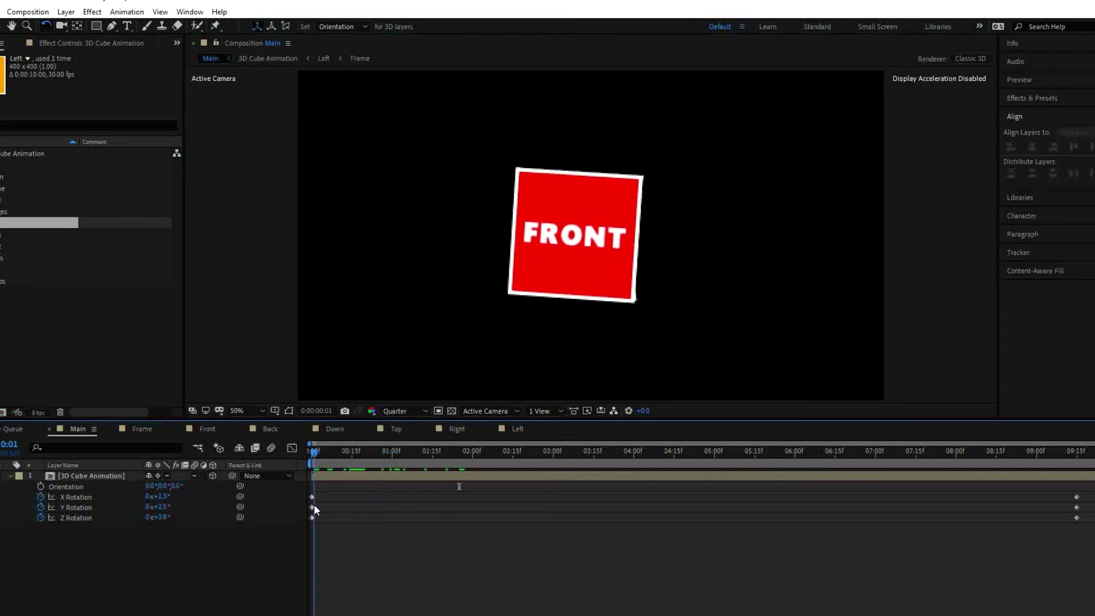
{"action": "key", "text": "space"}
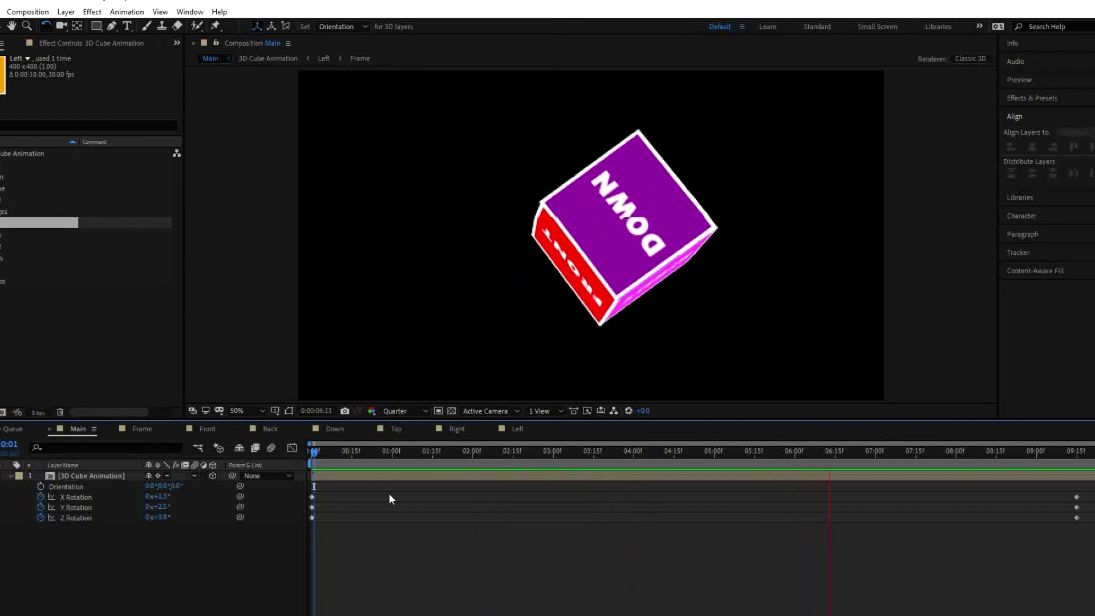
{"action": "key", "text": "space"}
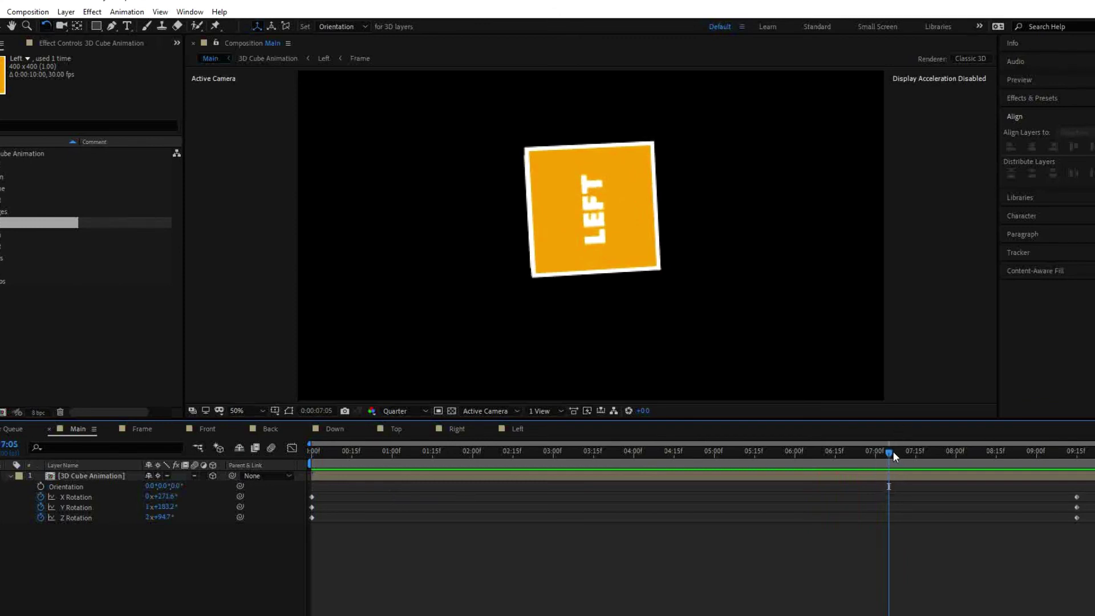
{"action": "left_click_drag", "start_coordinate": [890, 453], "coordinate": [843, 504]}
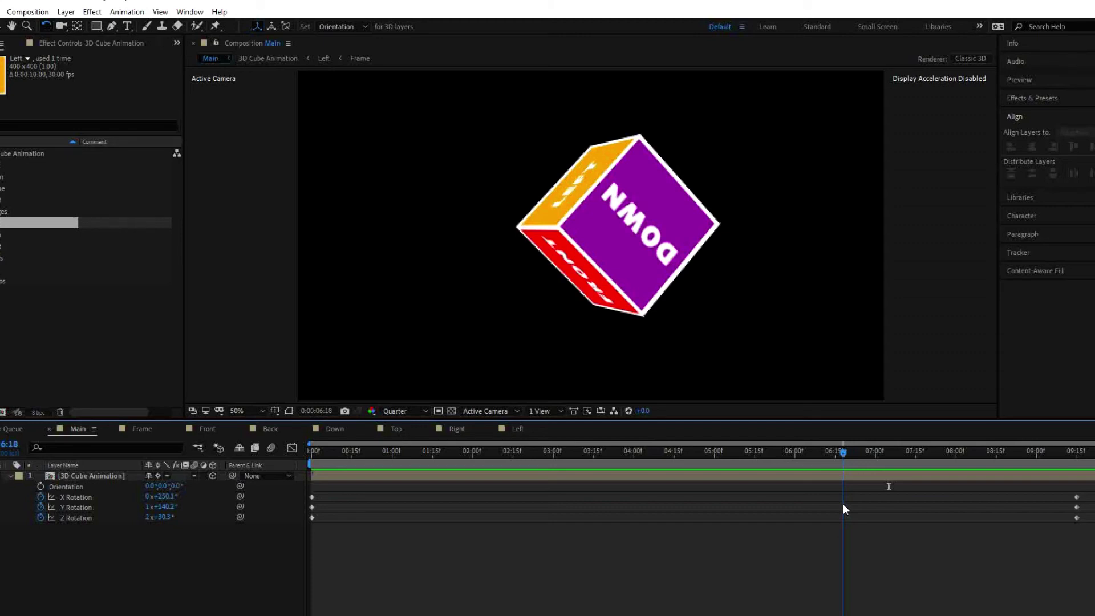
{"action": "left_click_drag", "start_coordinate": [843, 506], "coordinate": [878, 530]}
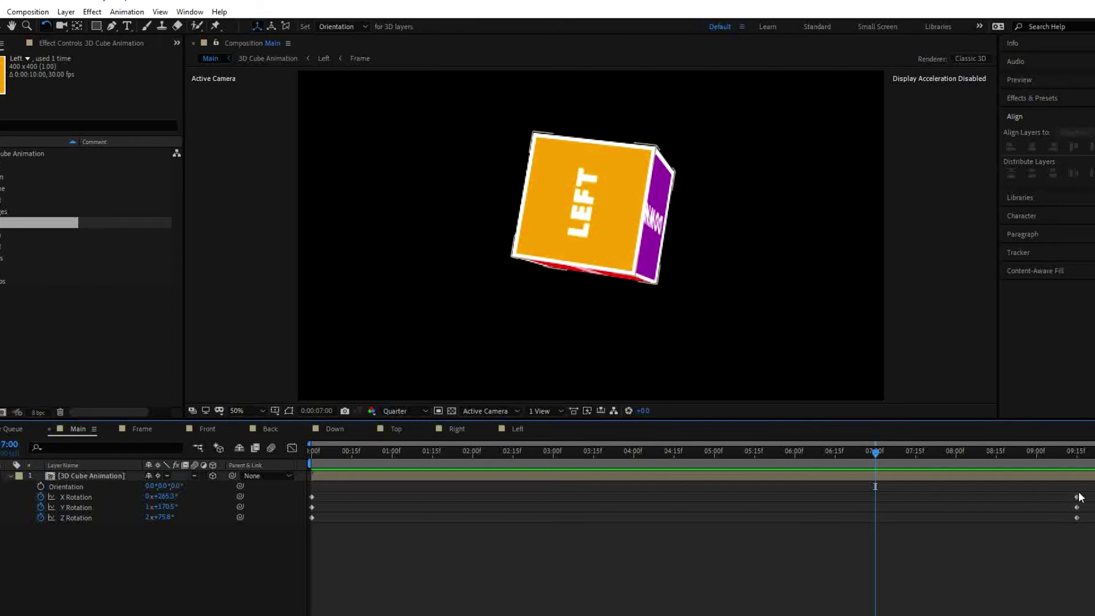
- Apply Easy Ease to all X, Y and Z Rotation keyframes, check their speed curves in the Graph Editor, and return to 0:00
{"action": "left_click_drag", "start_coordinate": [1092, 484], "coordinate": [295, 530]}
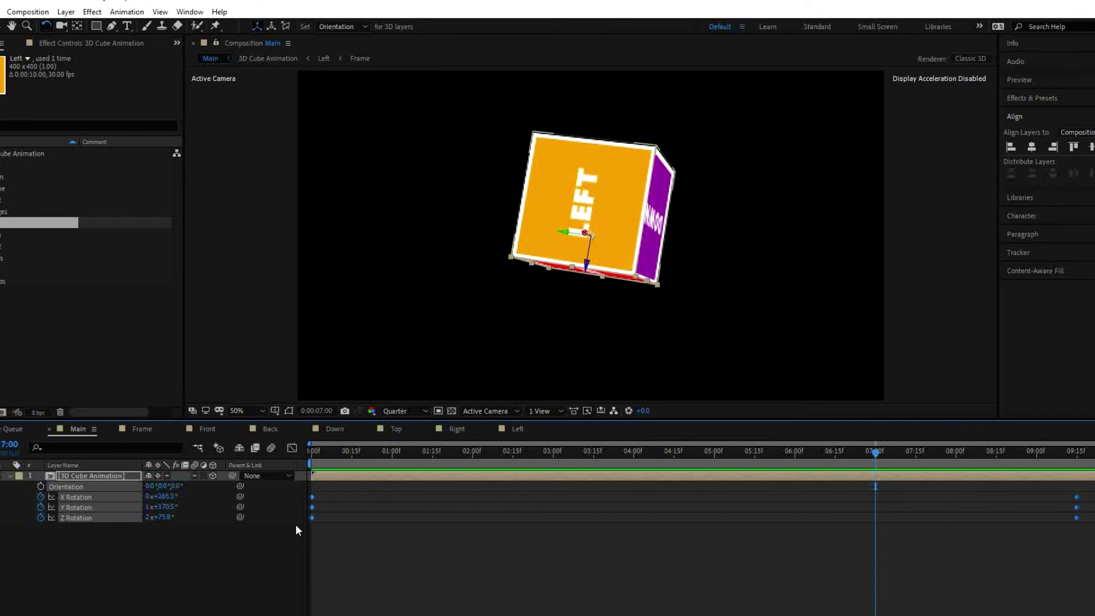
{"action": "key", "text": "F9"}
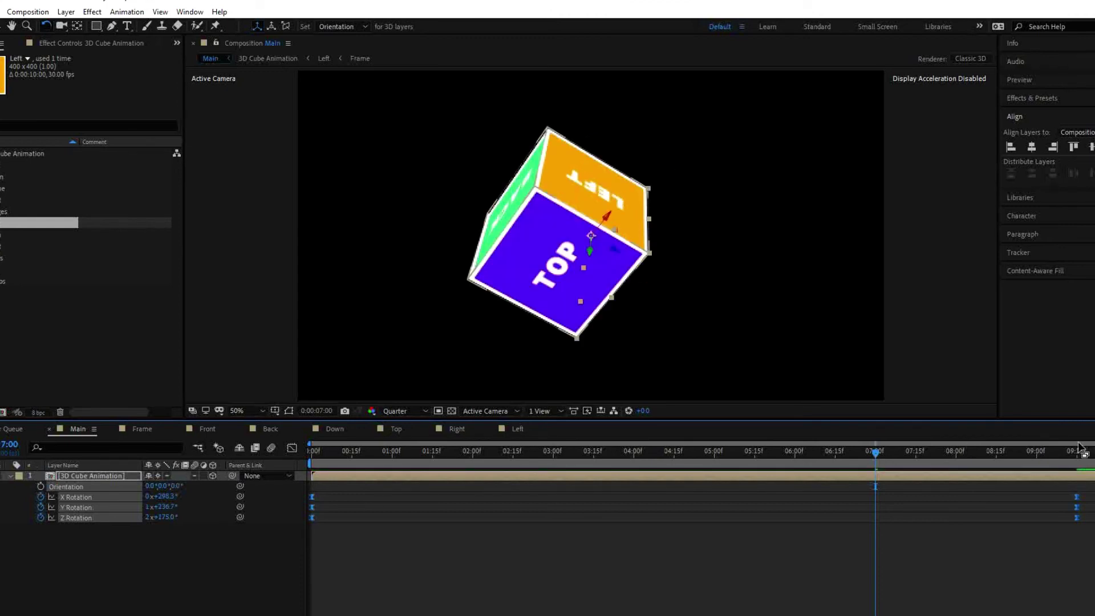
{"action": "left_click", "coordinate": [291, 448]}
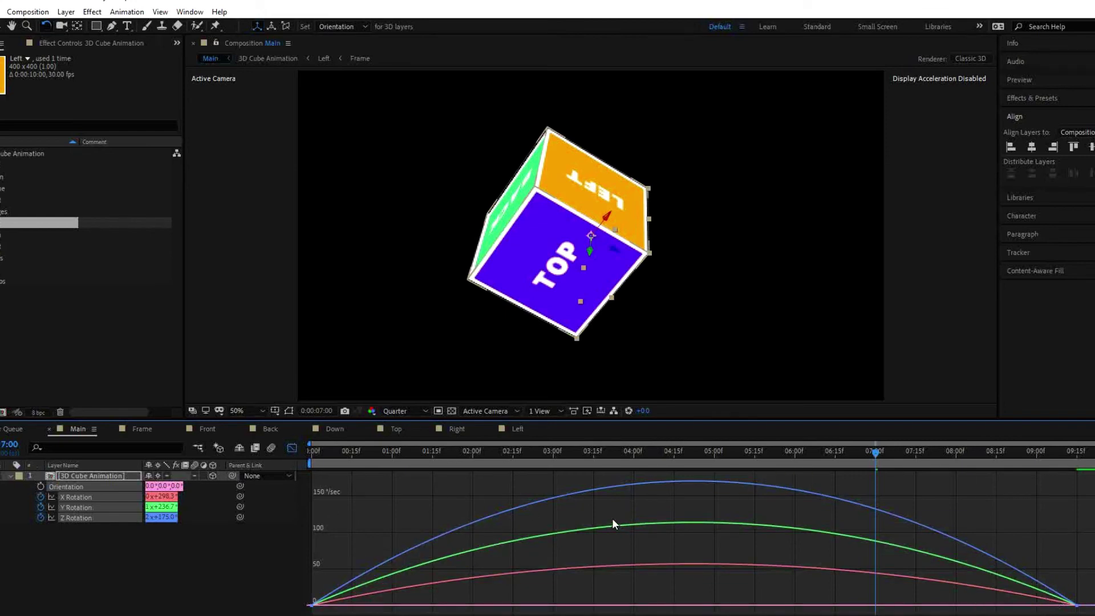
{"action": "left_click", "coordinate": [293, 453]}
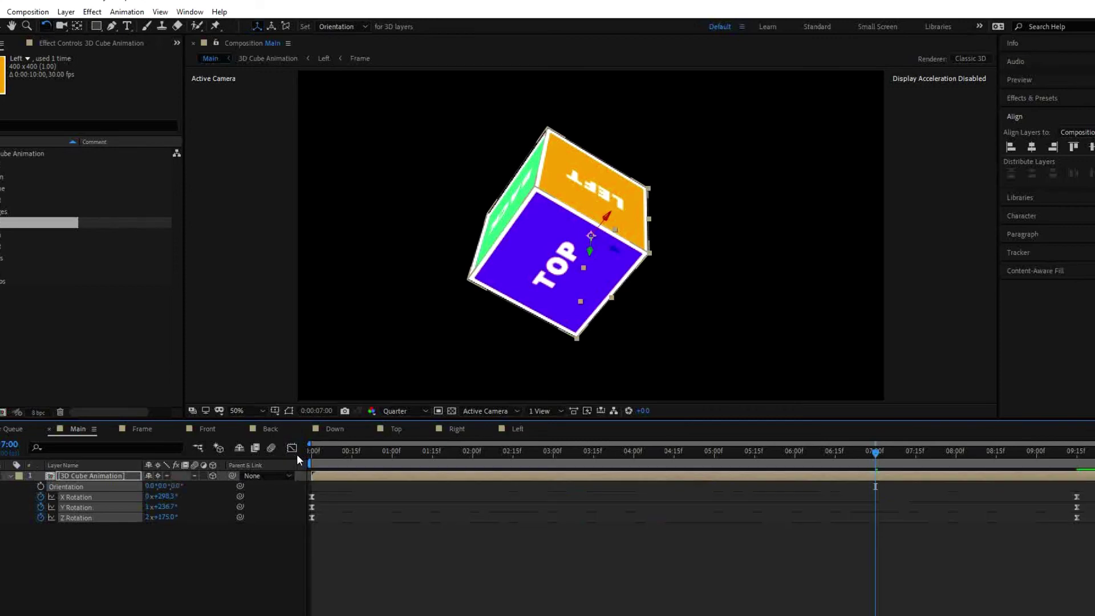
{"action": "left_click_drag", "start_coordinate": [872, 454], "coordinate": [312, 553]}
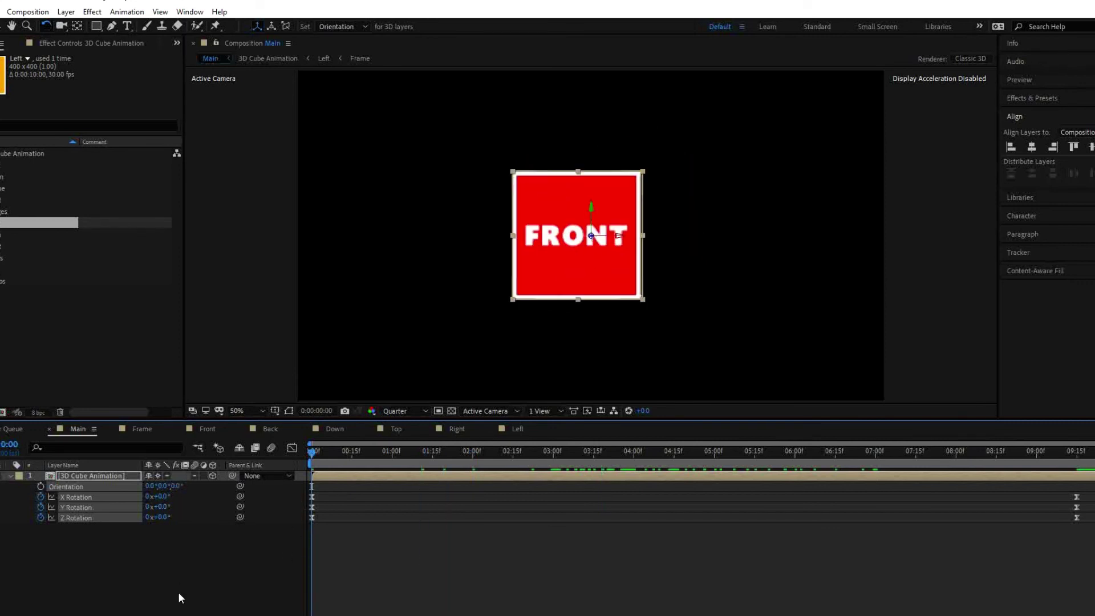
{"action": "left_click", "coordinate": [189, 573]}
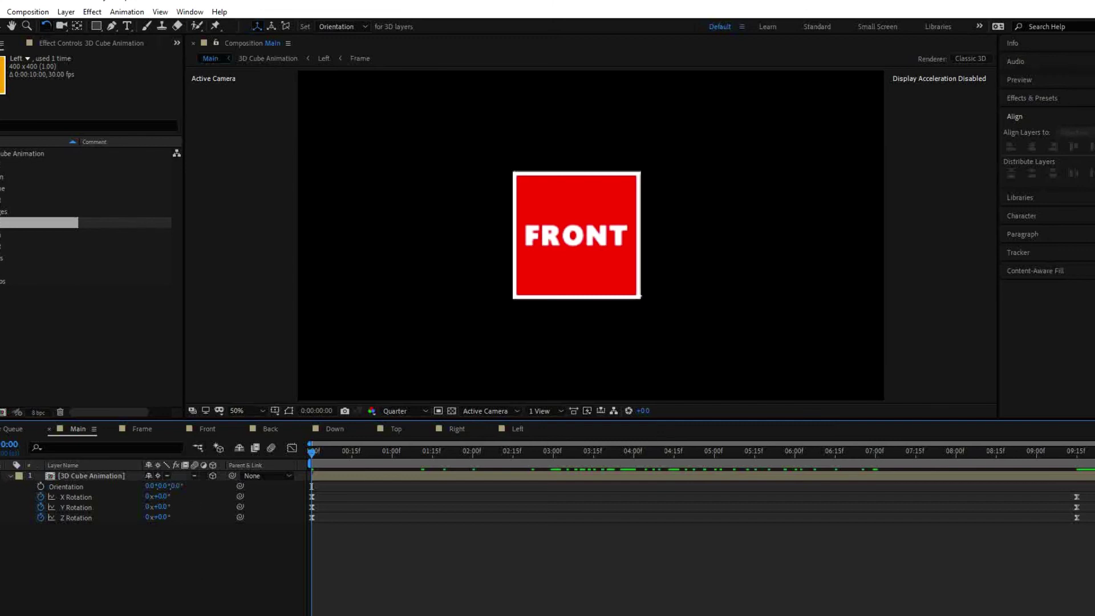
- Expand the project's Images folder, check the Videos folder, and select the image avenue-4591121_1920.jpg
{"action": "left_click", "coordinate": [66, 299]}
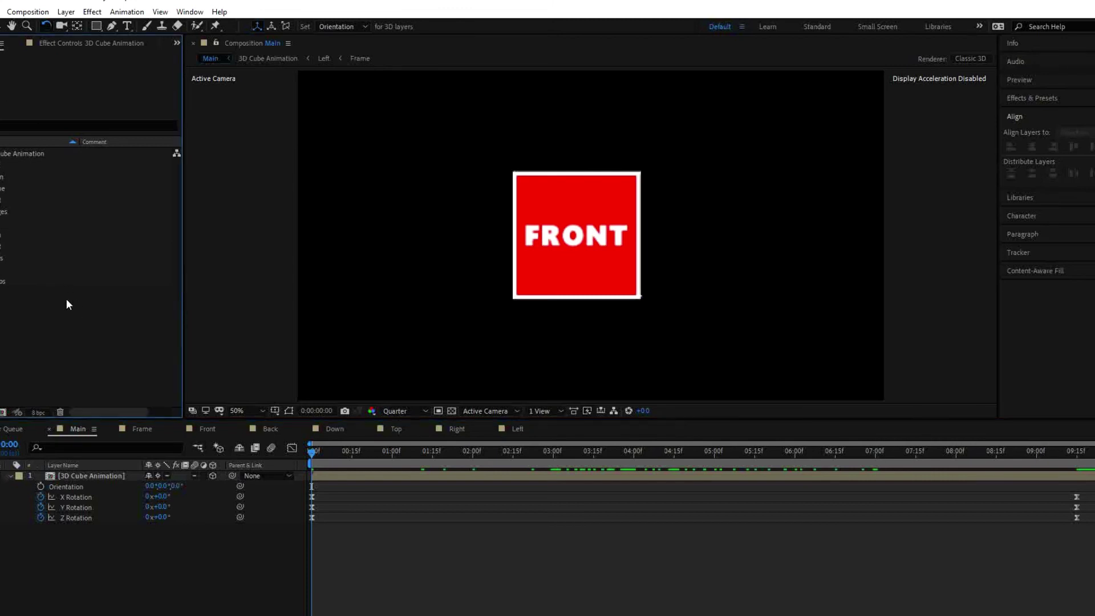
{"action": "left_click", "coordinate": [8, 212]}
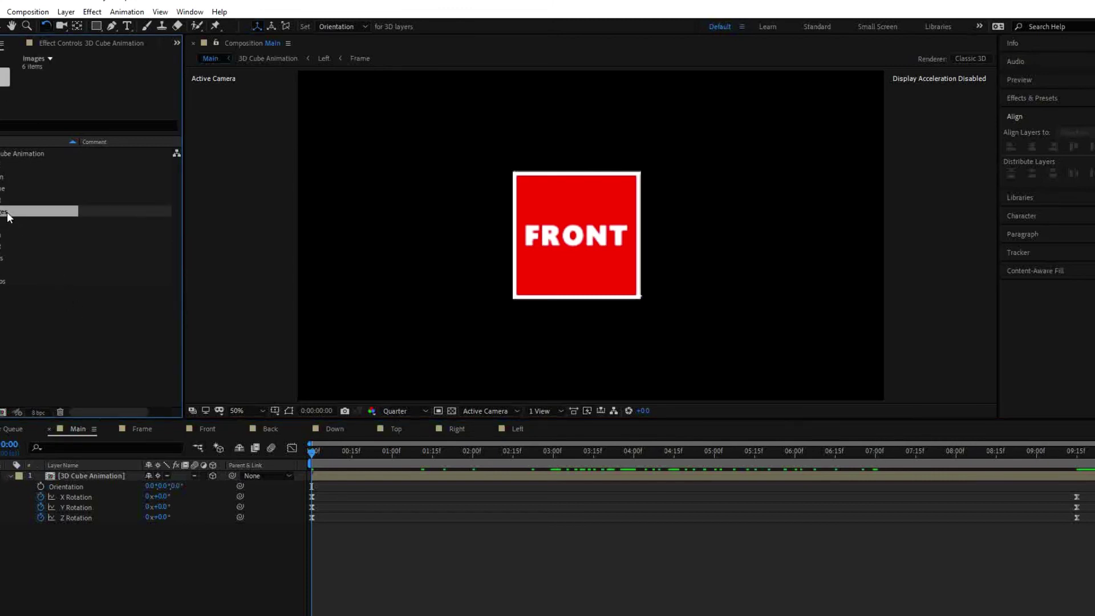
{"action": "left_click", "coordinate": [12, 281]}
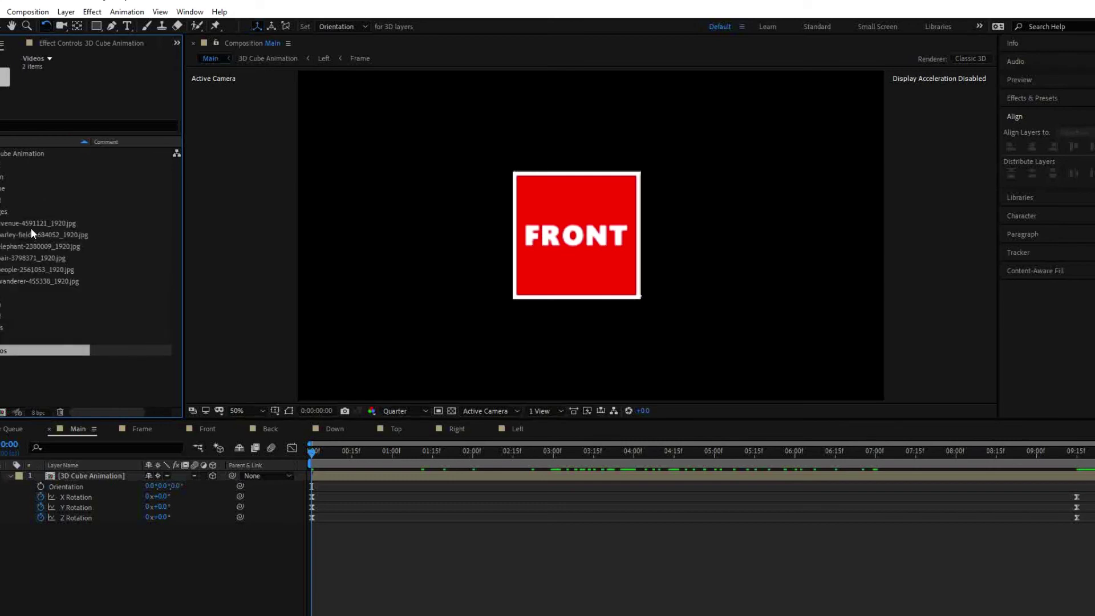
{"action": "left_click", "coordinate": [32, 224]}
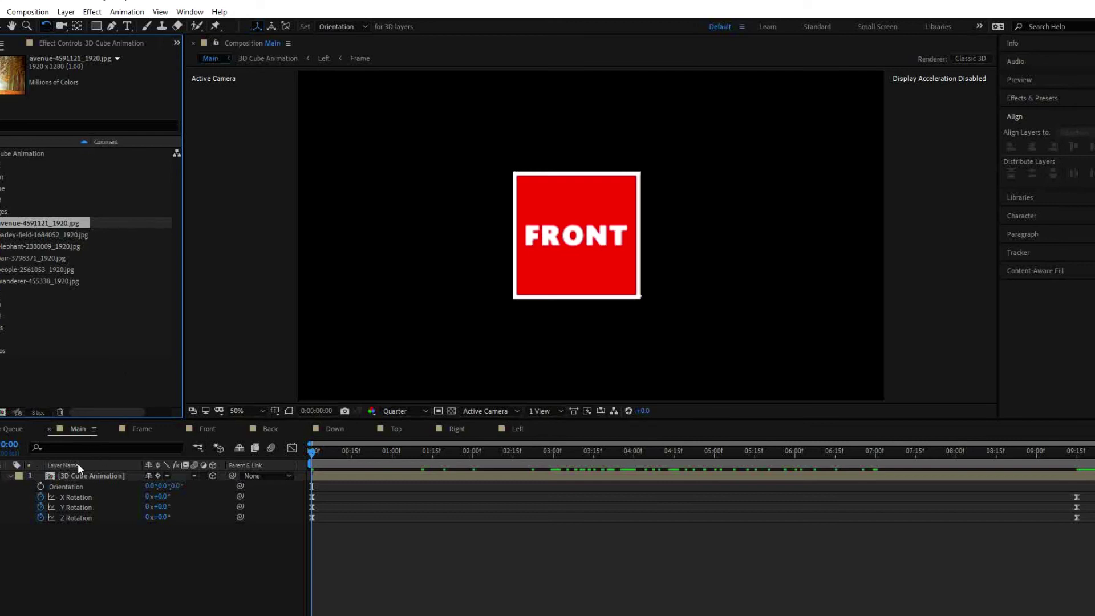
- Add elephant-2380009_1920.jpg to the Front composition as the lowest layer, beneath BG
{"action": "left_click", "coordinate": [10, 475]}
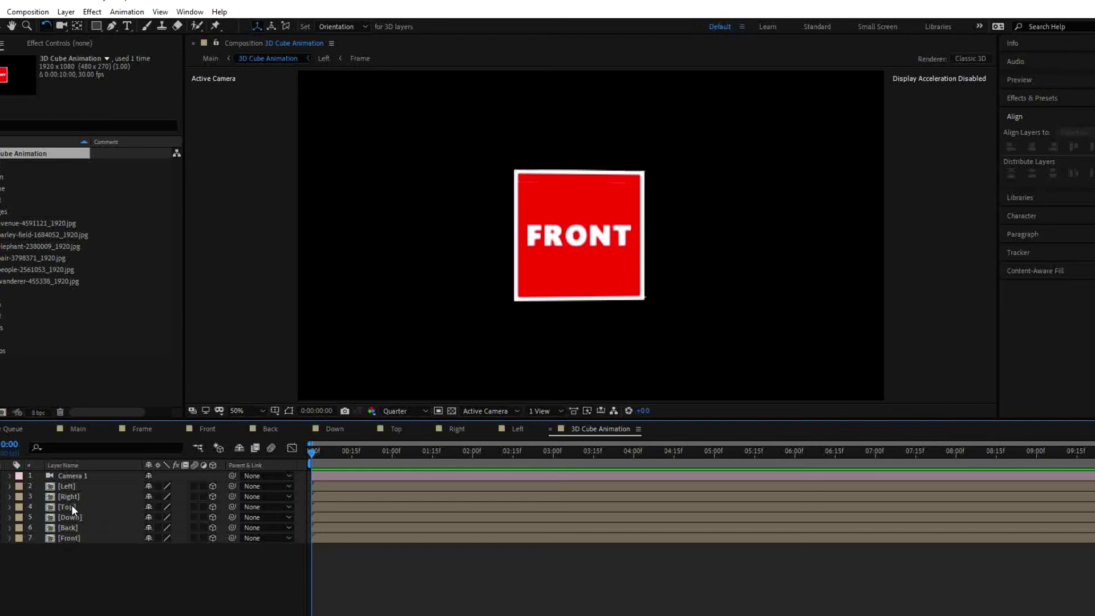
{"action": "double_click", "coordinate": [71, 538]}
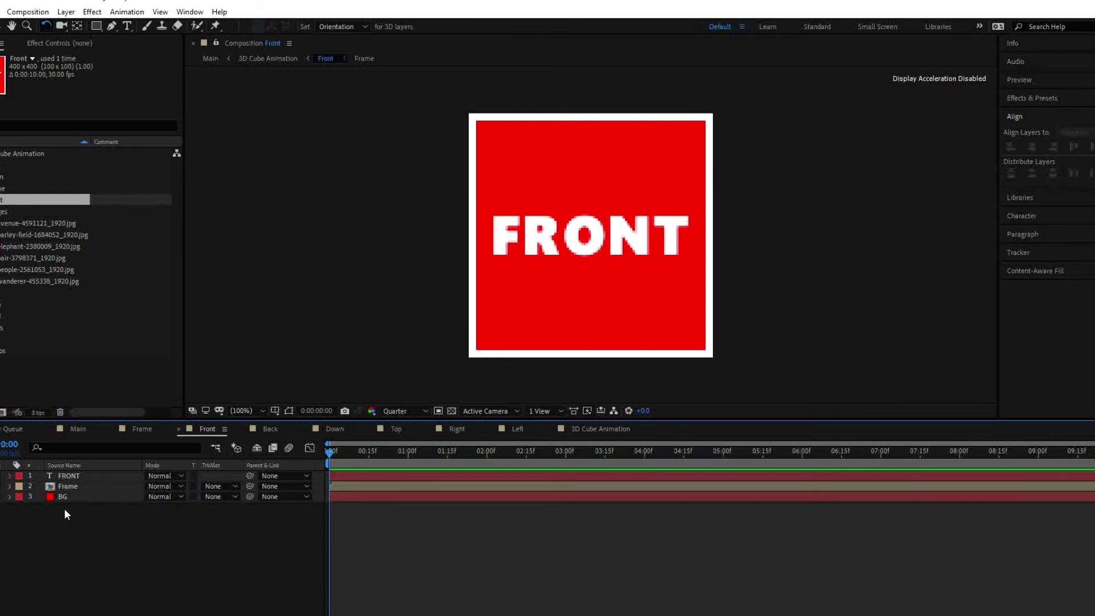
{"action": "left_click", "coordinate": [30, 224]}
{"action": "left_click", "coordinate": [33, 235]}
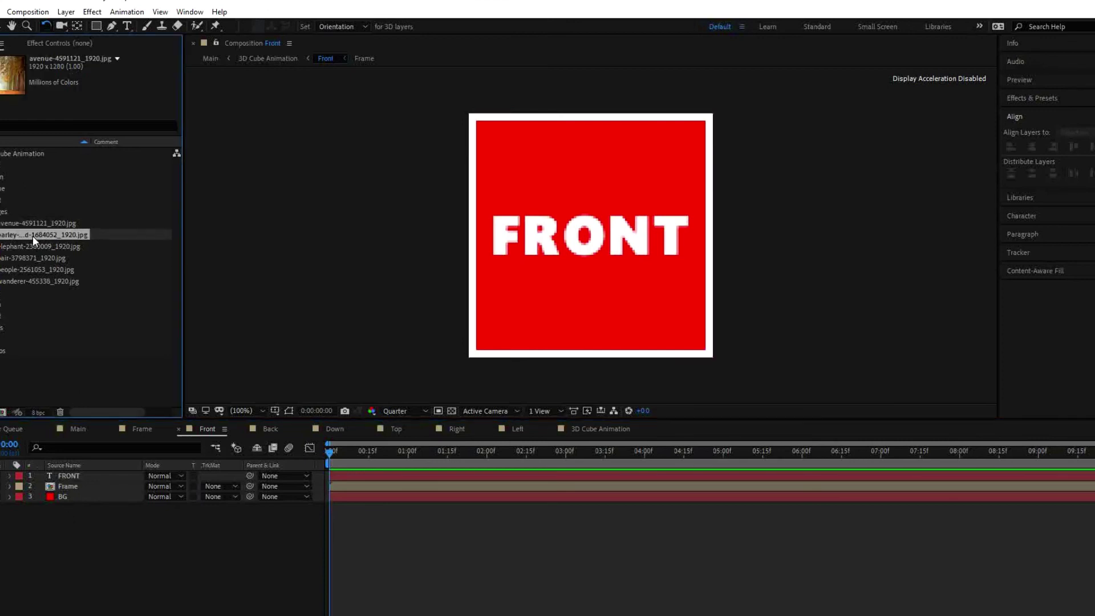
{"action": "left_click", "coordinate": [32, 246]}
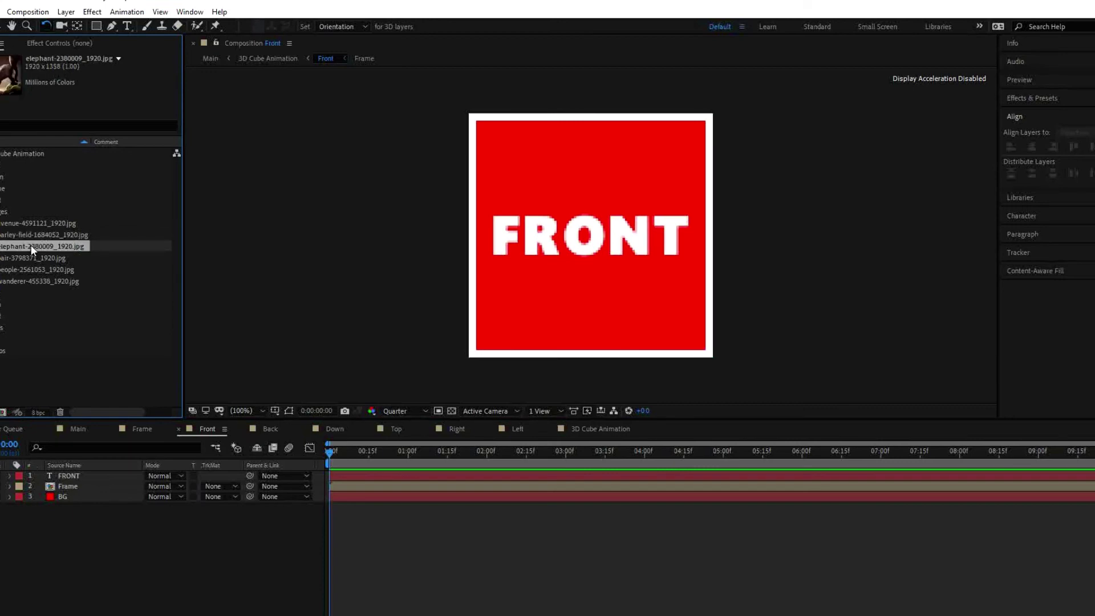
{"action": "left_click_drag", "start_coordinate": [32, 244], "coordinate": [34, 512]}
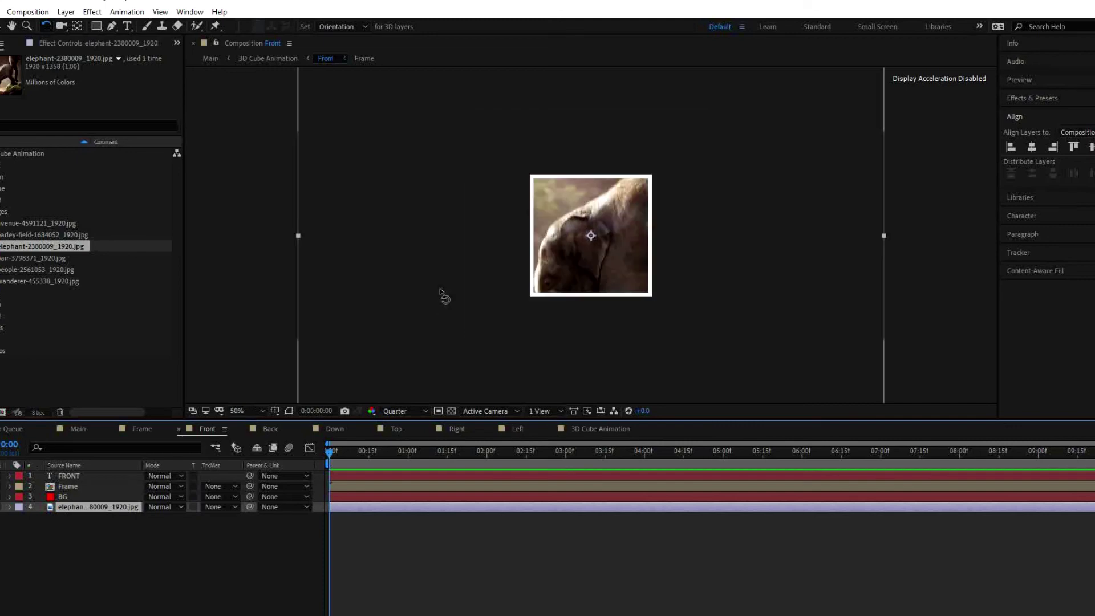
- Scale the elephant image down until it just covers the white frame, and set the Front composition's preview resolution to Full
{"action": "key", "text": "comma"}
{"action": "key", "text": "comma"}
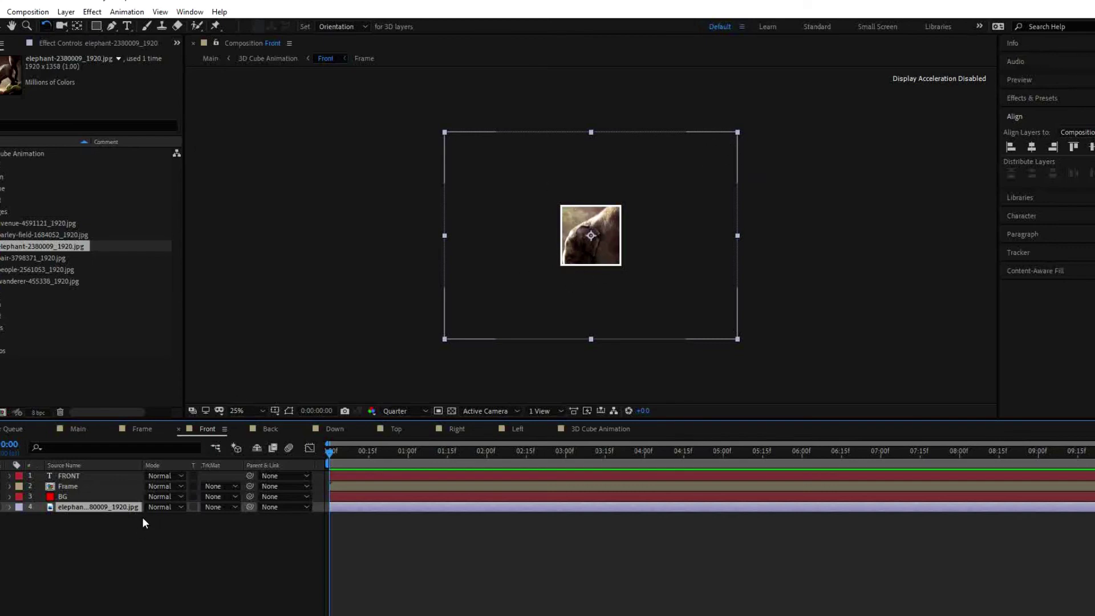
{"action": "key", "text": "v"}
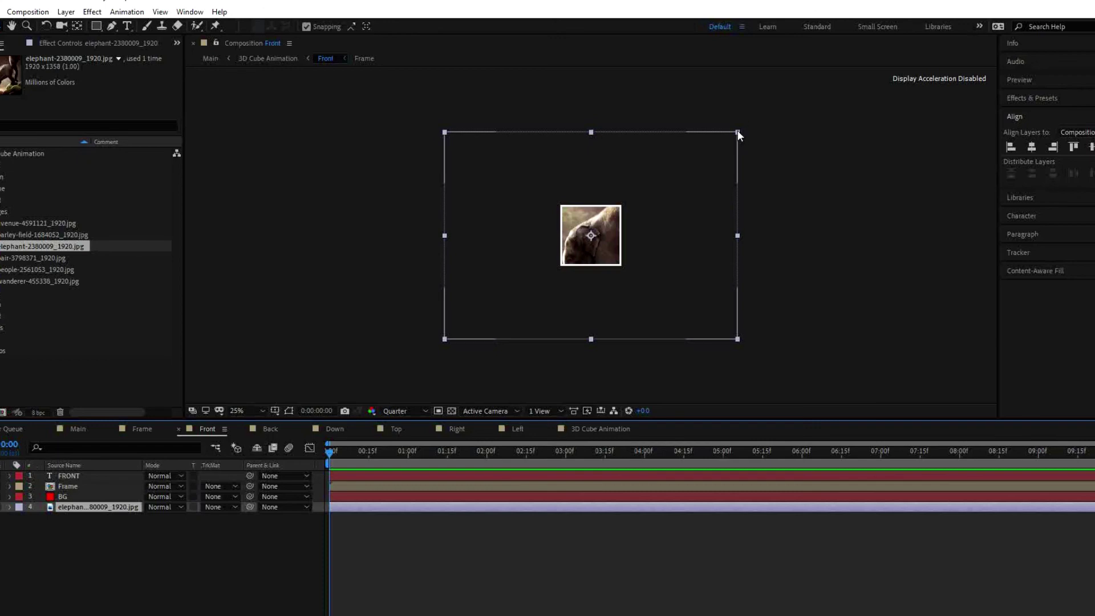
{"action": "double_click", "coordinate": [668, 218]}
{"action": "left_click_drag", "start_coordinate": [688, 142], "coordinate": [635, 203]}
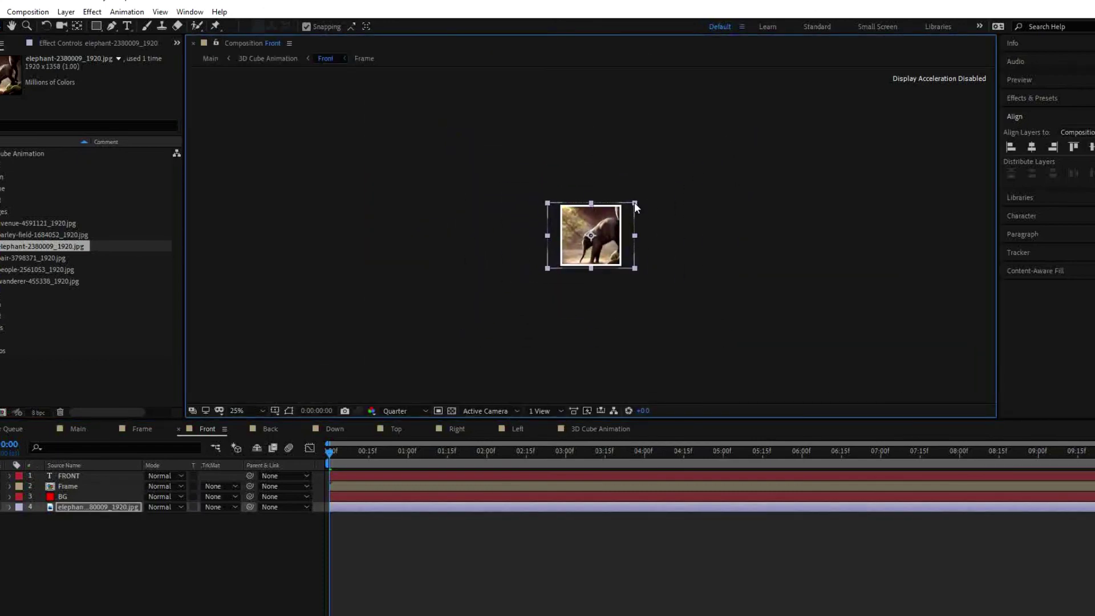
{"action": "left_click", "coordinate": [215, 563]}
{"action": "scroll", "coordinate": [547, 280], "scroll_direction": "up", "scroll_amount": 2}
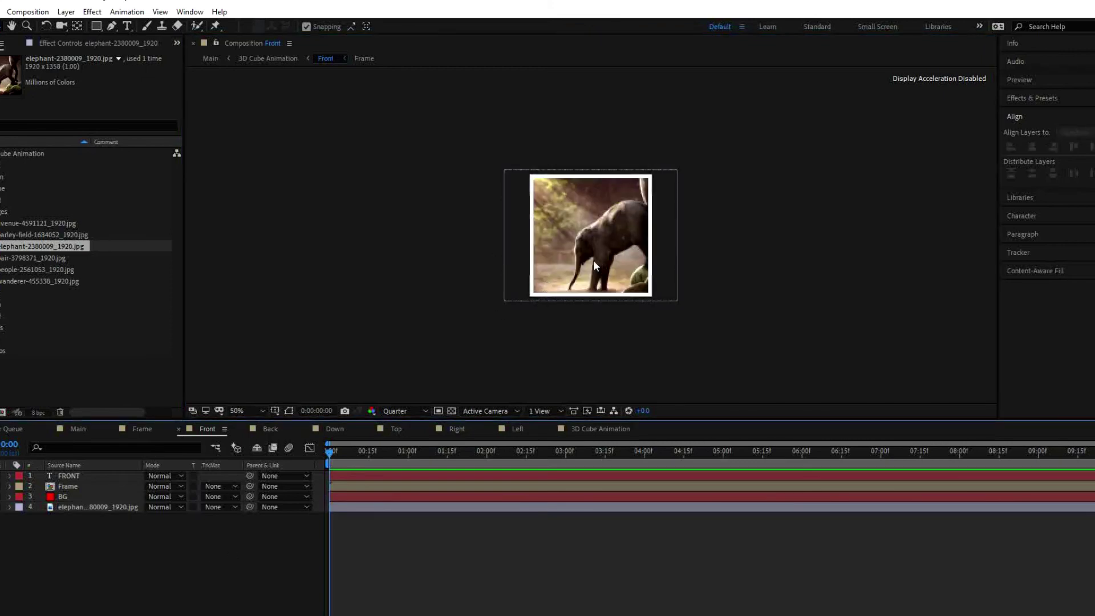
{"action": "left_click", "coordinate": [402, 409]}
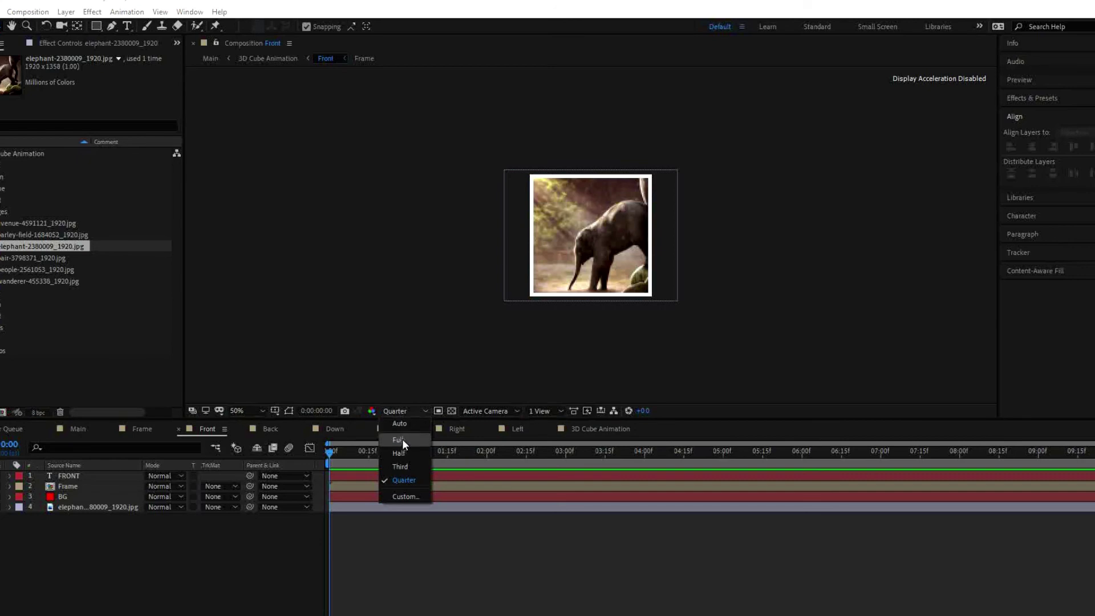
{"action": "left_click", "coordinate": [402, 440]}
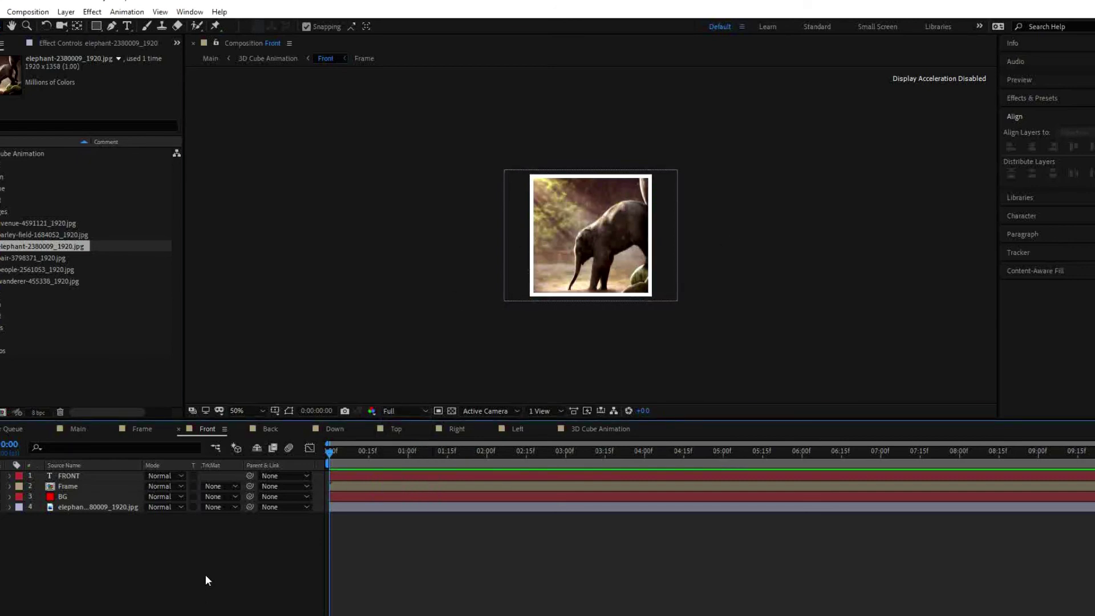
- Check the elephant face on the cube in the Main composition by scrubbing to 0:00:00:25
{"action": "left_click", "coordinate": [79, 429]}
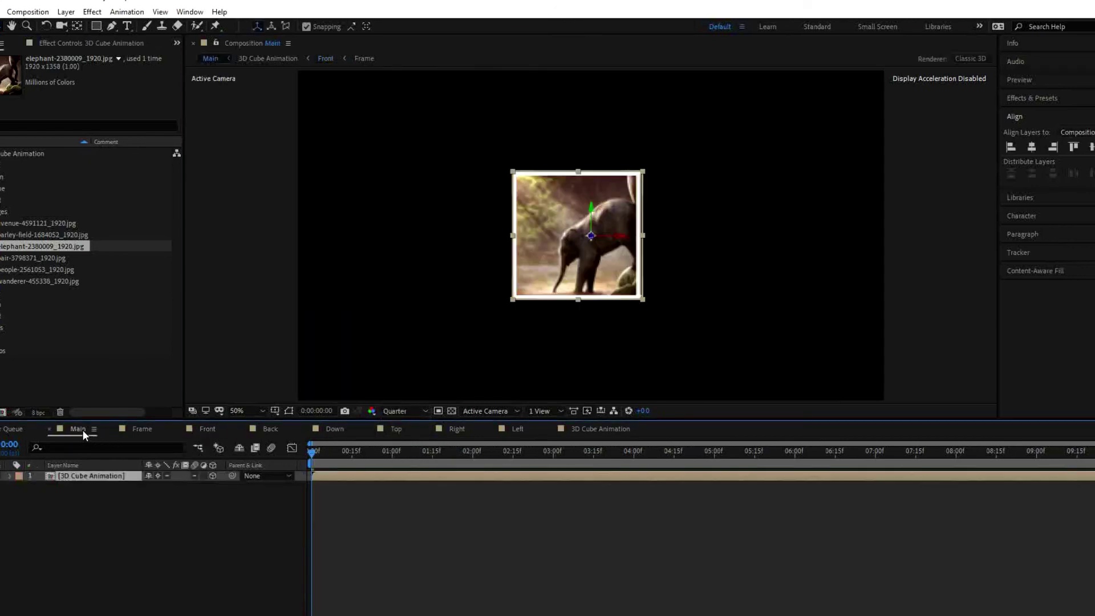
{"action": "left_click", "coordinate": [348, 451]}
{"action": "left_click_drag", "start_coordinate": [353, 454], "coordinate": [379, 515]}
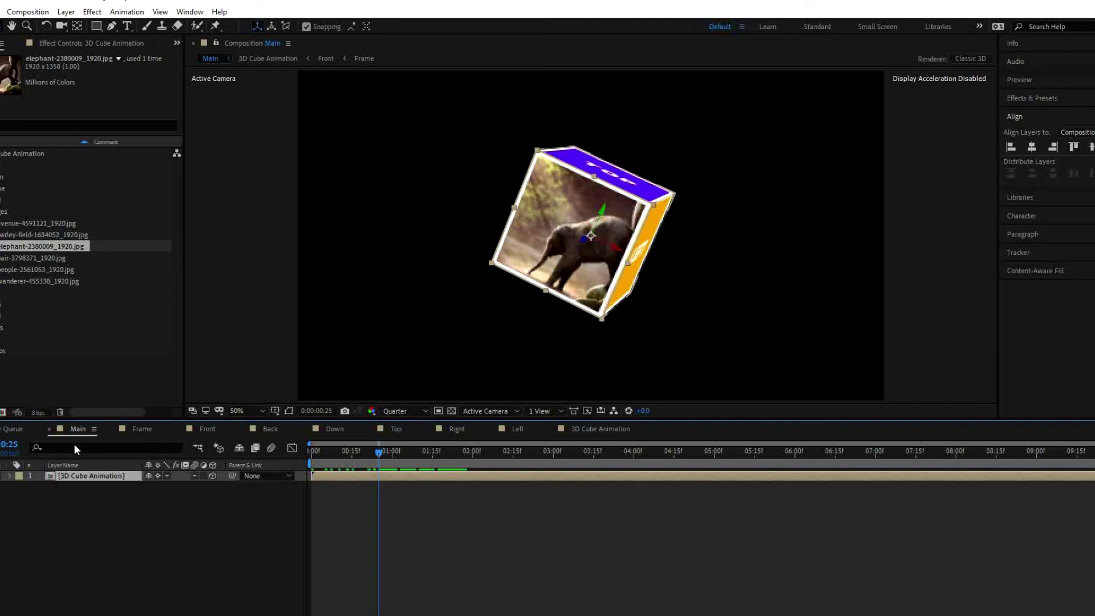
- Add Underwater - 5385.mp4 as the lowest layer of the Top composition and scale it down to just cover the frame
{"action": "double_click", "coordinate": [97, 475]}
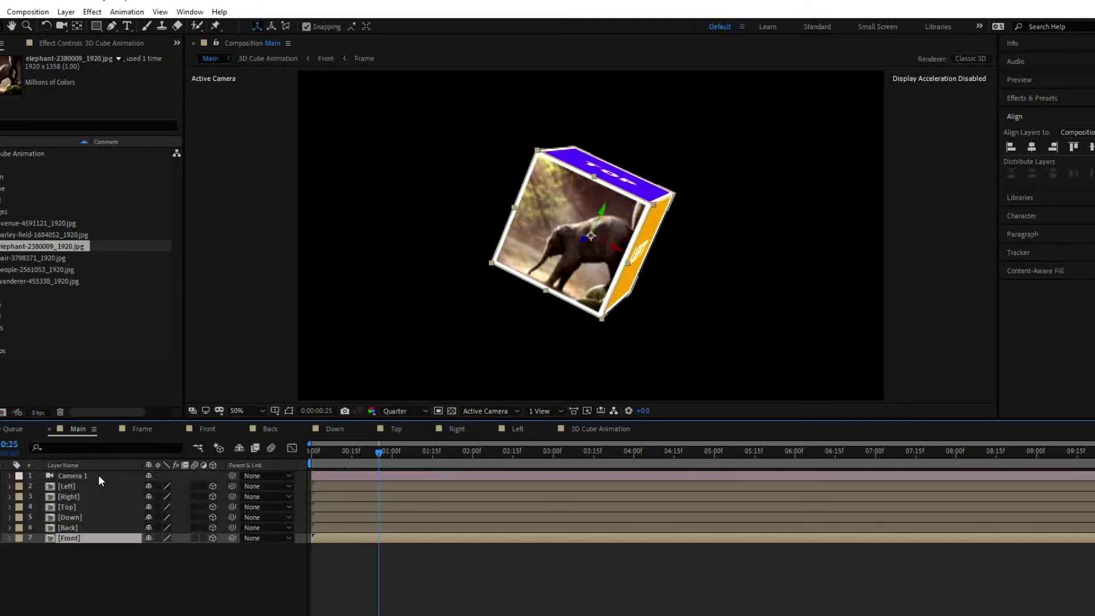
{"action": "left_click", "coordinate": [80, 508]}
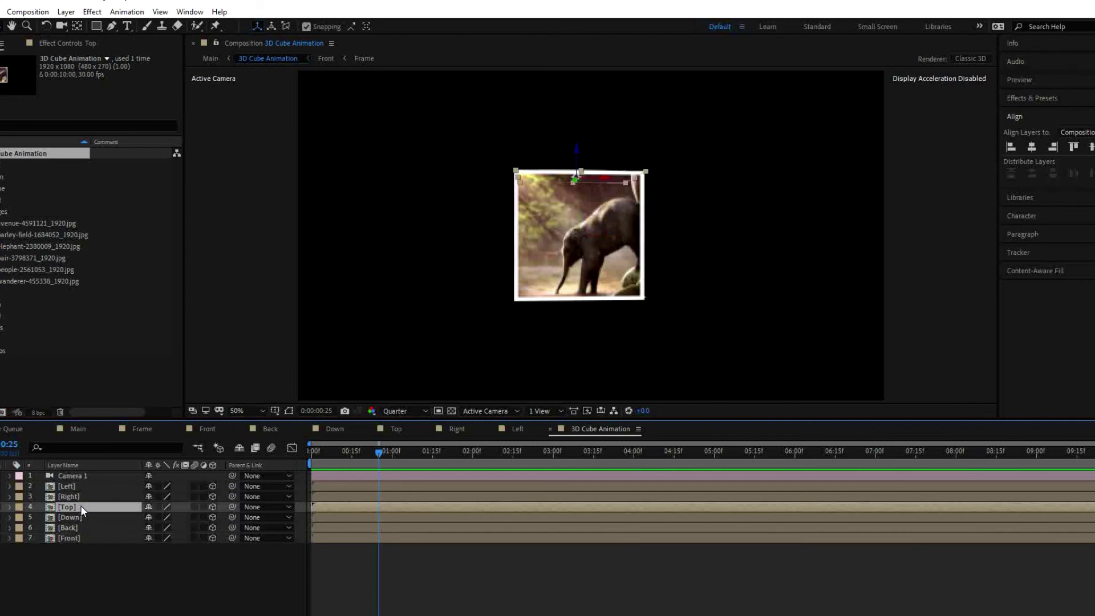
{"action": "double_click", "coordinate": [80, 507]}
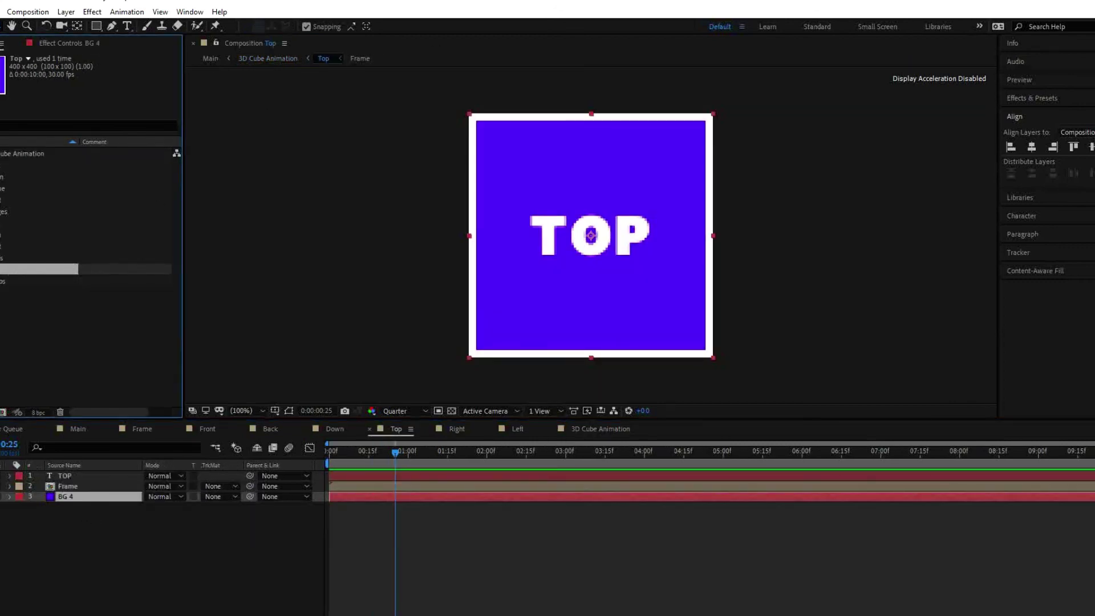
{"action": "left_click_drag", "start_coordinate": [40, 304], "coordinate": [29, 521]}
{"action": "key", "text": "comma"}
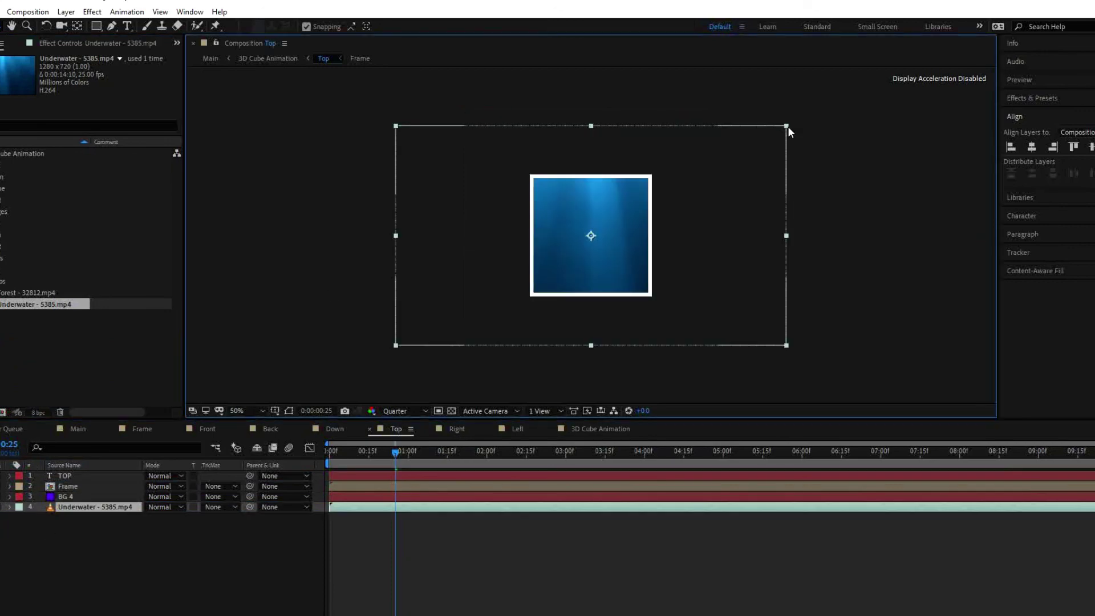
{"action": "left_click_drag", "start_coordinate": [789, 126], "coordinate": [658, 176]}
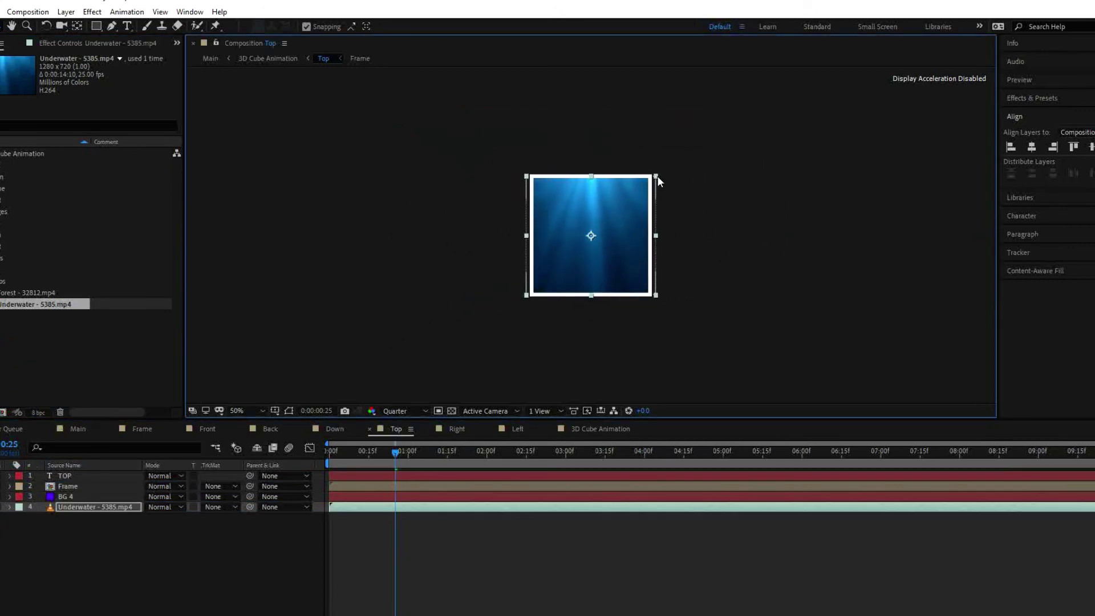
{"action": "left_click", "coordinate": [204, 542]}
- Set the Main composition's preview resolution to Full and scrub through the cube rotation, ending at 0:00:00:28
{"action": "left_click", "coordinate": [75, 430]}
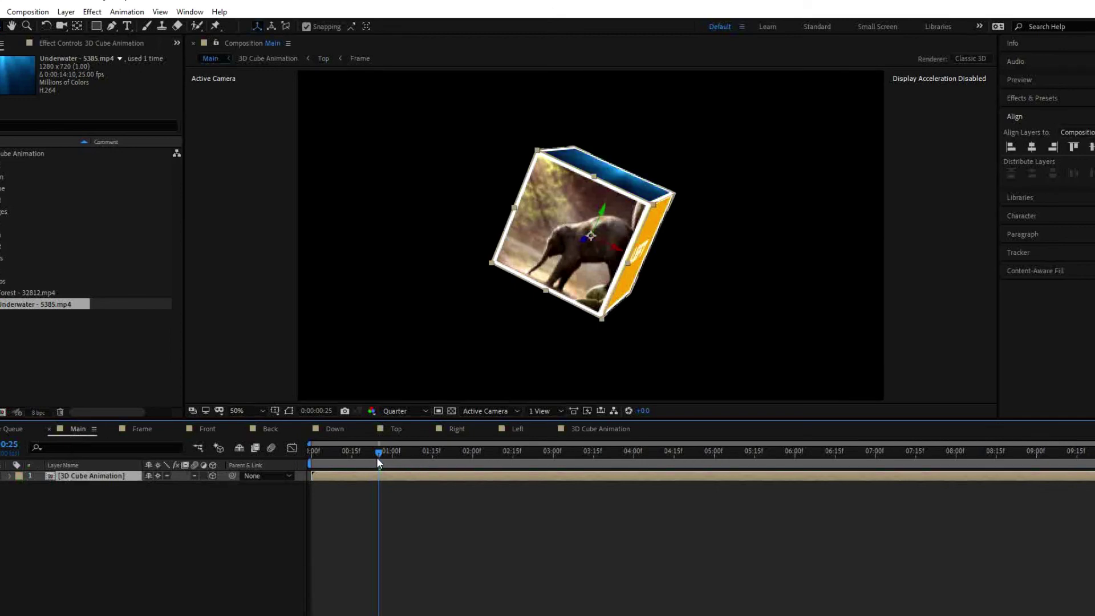
{"action": "left_click_drag", "start_coordinate": [380, 452], "coordinate": [419, 450]}
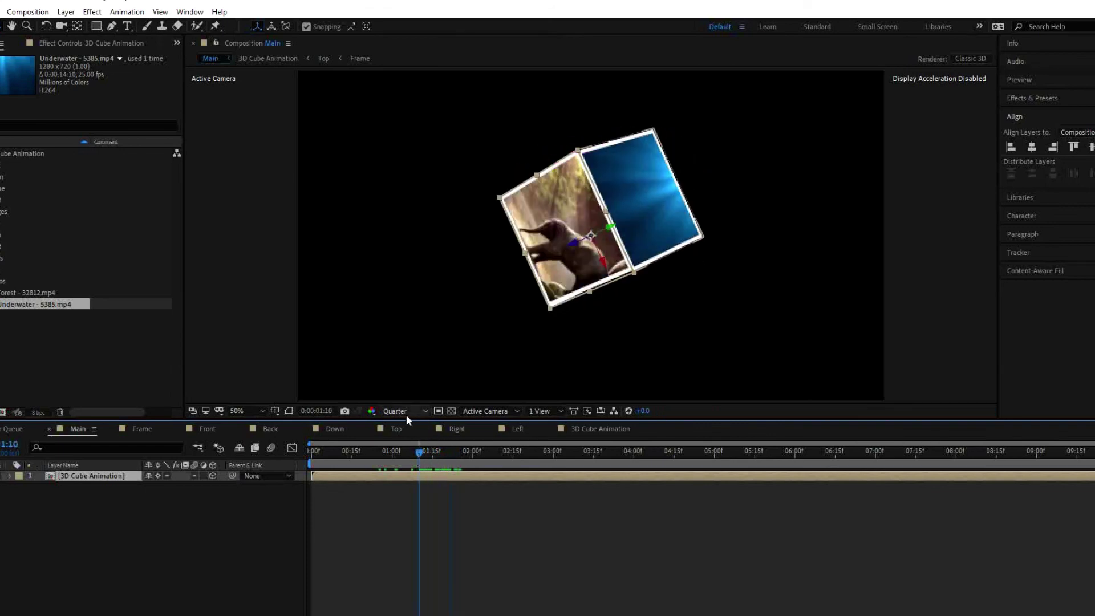
{"action": "left_click", "coordinate": [406, 413]}
{"action": "left_click", "coordinate": [402, 441]}
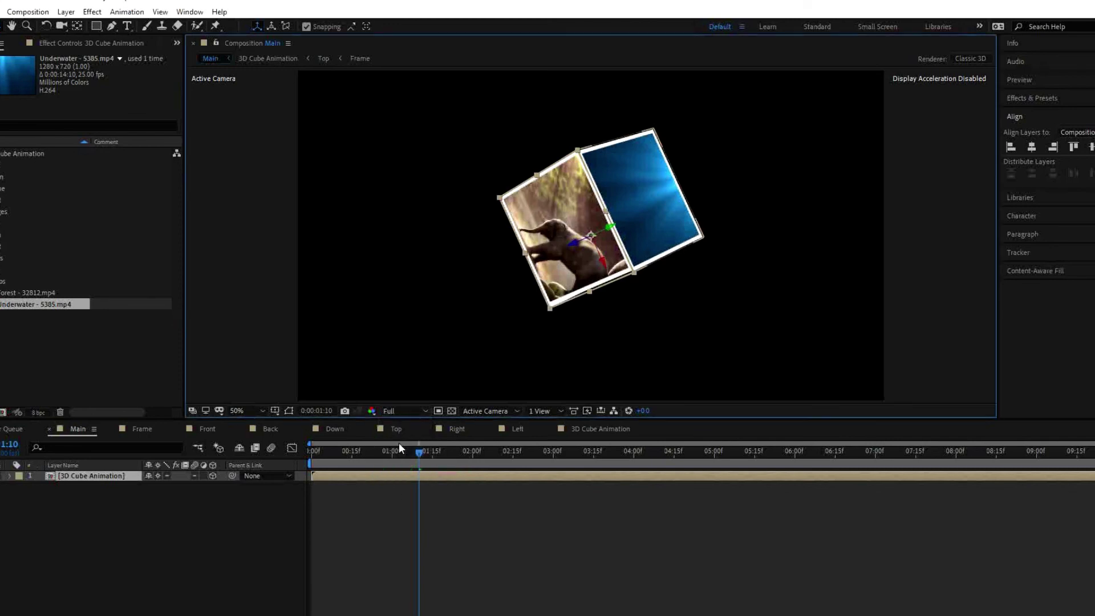
{"action": "left_click_drag", "start_coordinate": [422, 453], "coordinate": [759, 453]}
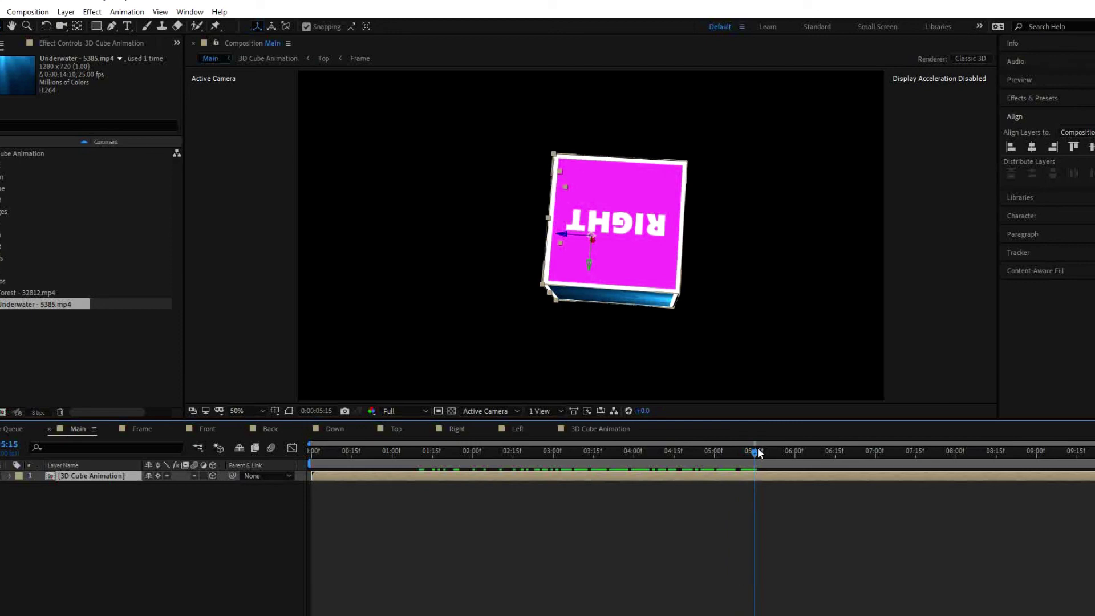
{"action": "left_click_drag", "start_coordinate": [759, 452], "coordinate": [527, 542]}
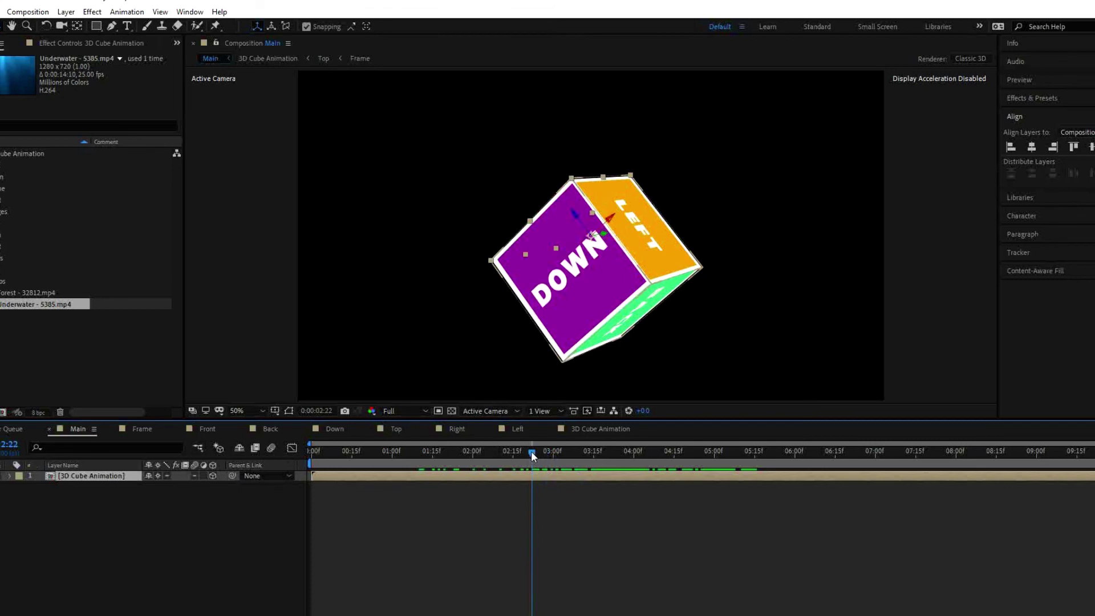
{"action": "left_click_drag", "start_coordinate": [532, 451], "coordinate": [384, 482]}
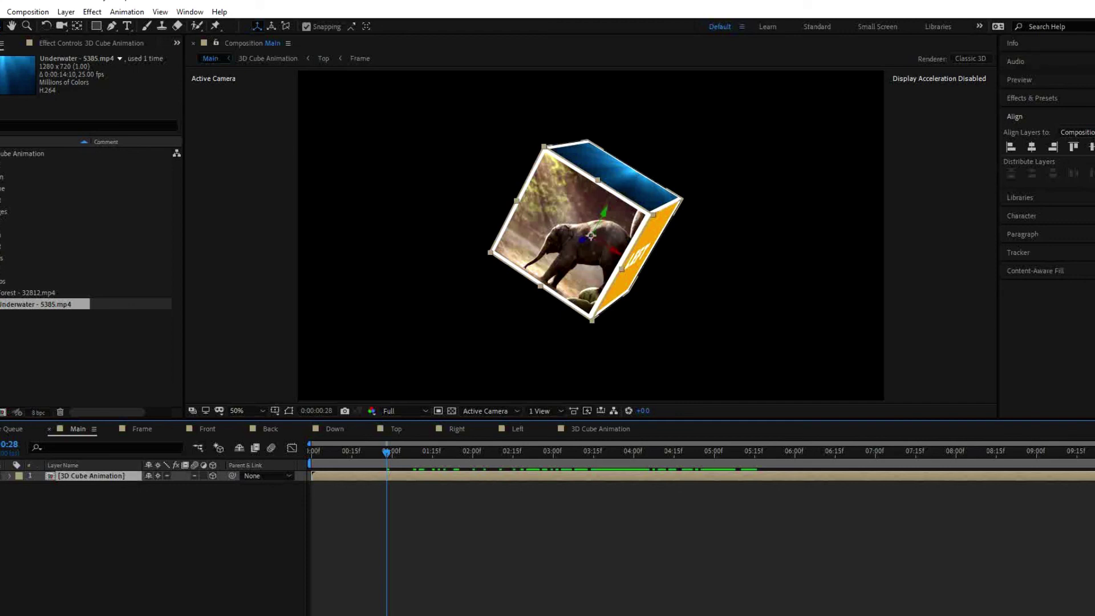
- Add a second full-size rectangle to Shape Layer 1 in the Frame composition, with a solid white fill and no stroke
{"action": "double_click", "coordinate": [6, 188]}
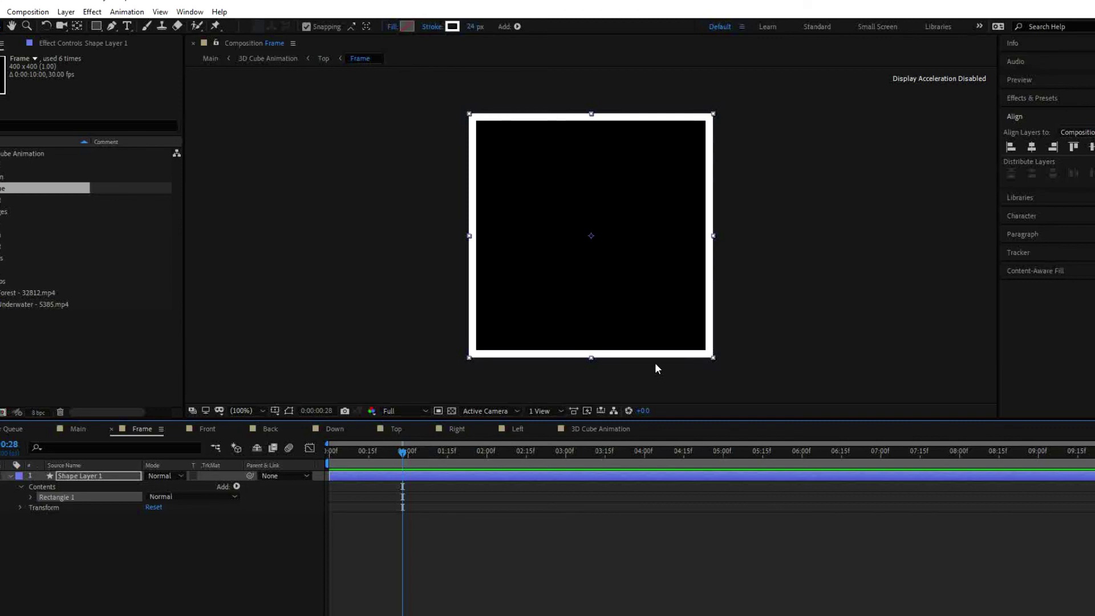
{"action": "left_click", "coordinate": [9, 476]}
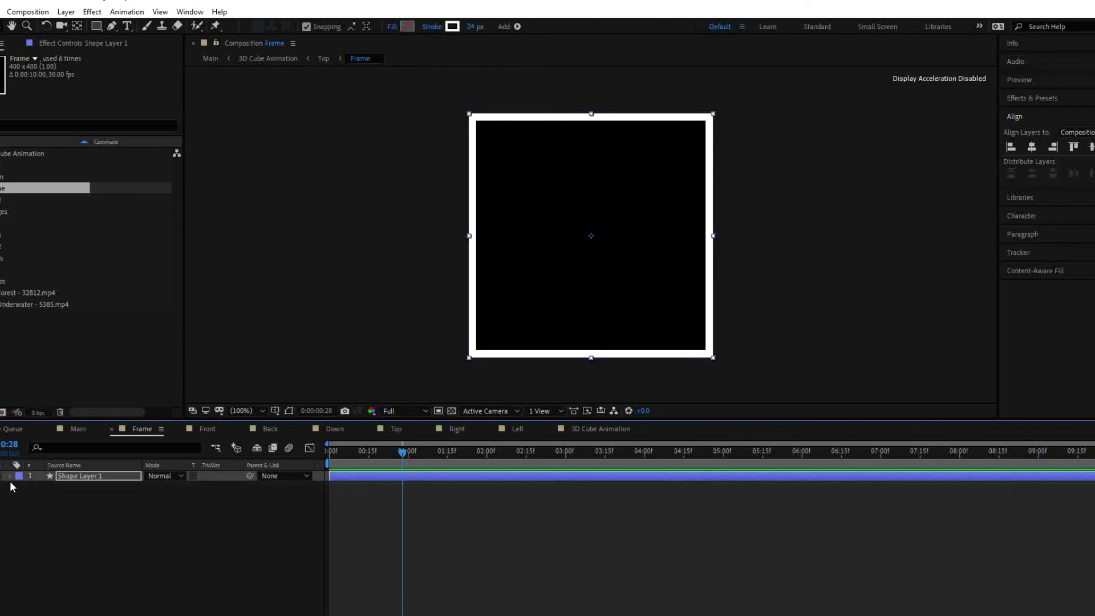
{"action": "double_click", "coordinate": [93, 25]}
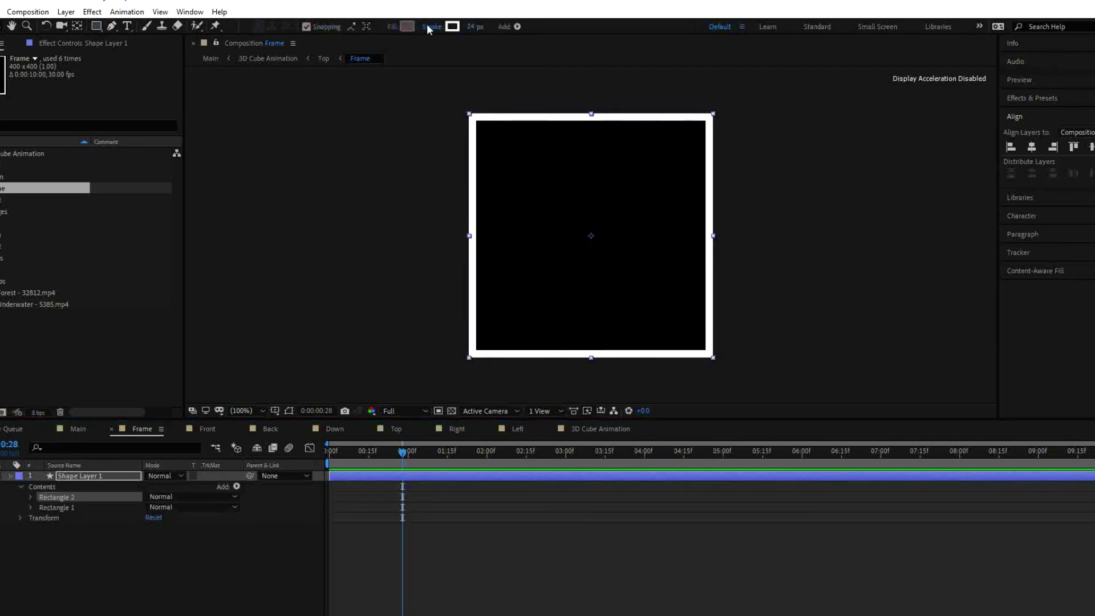
{"action": "left_click", "coordinate": [392, 26]}
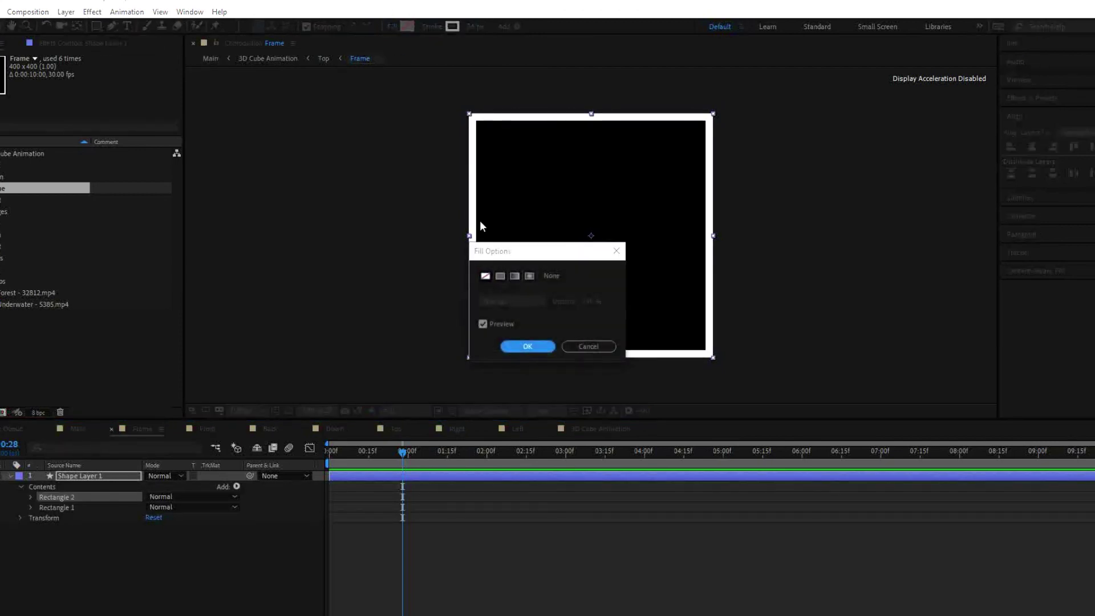
{"action": "left_click", "coordinate": [501, 277]}
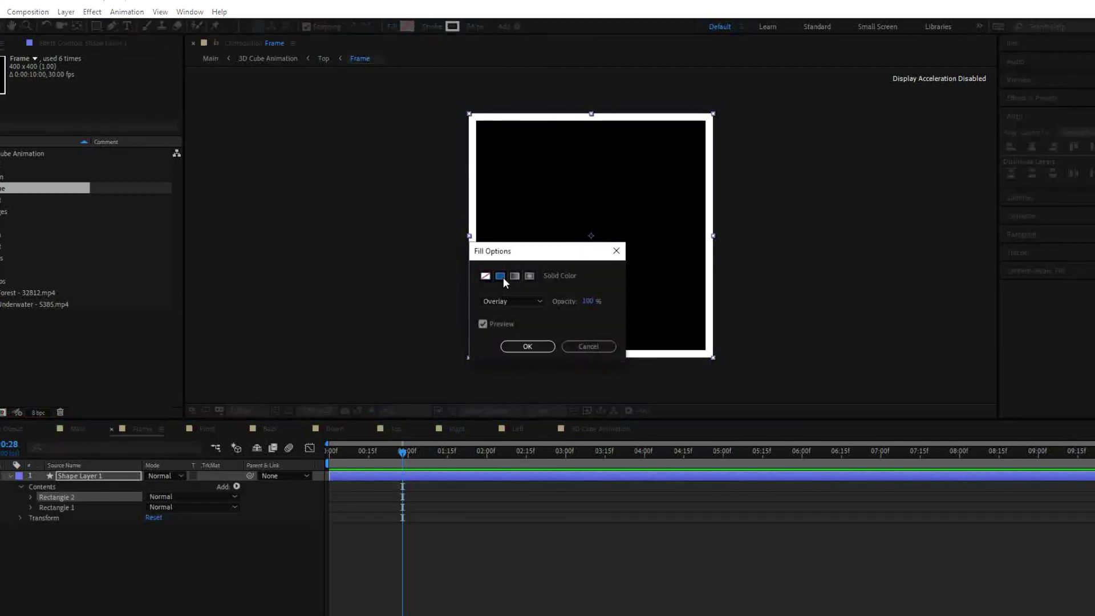
{"action": "left_click", "coordinate": [527, 346]}
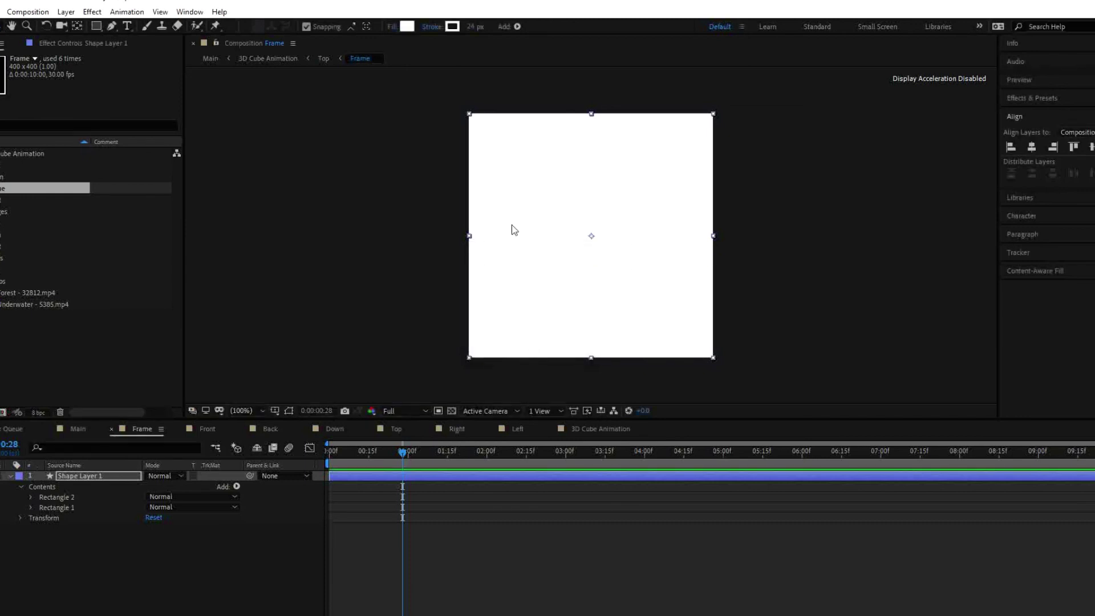
{"action": "left_click", "coordinate": [432, 27]}
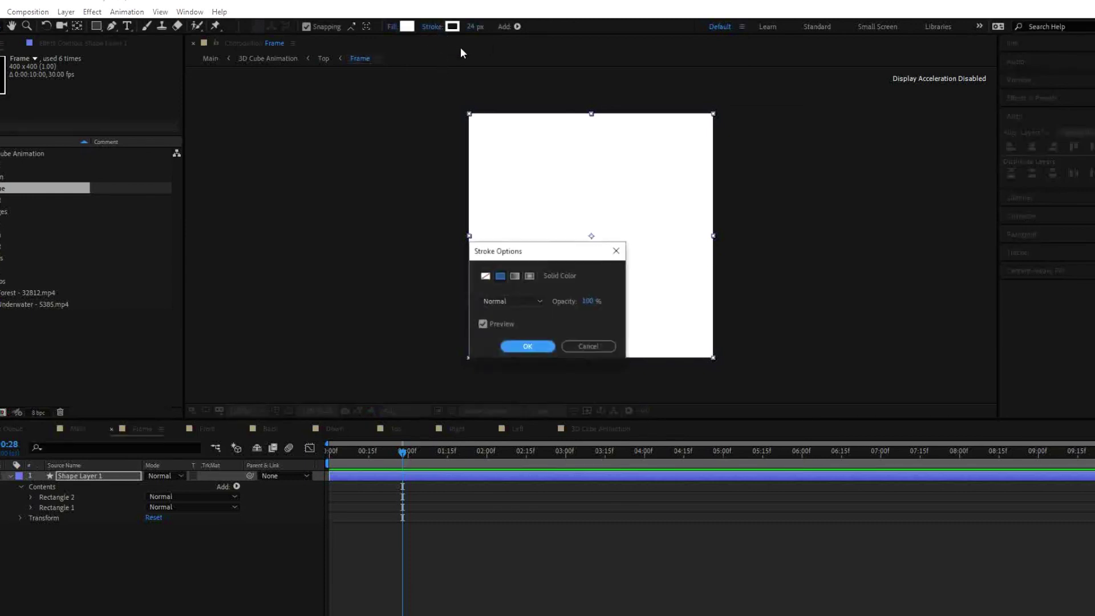
{"action": "left_click", "coordinate": [487, 276]}
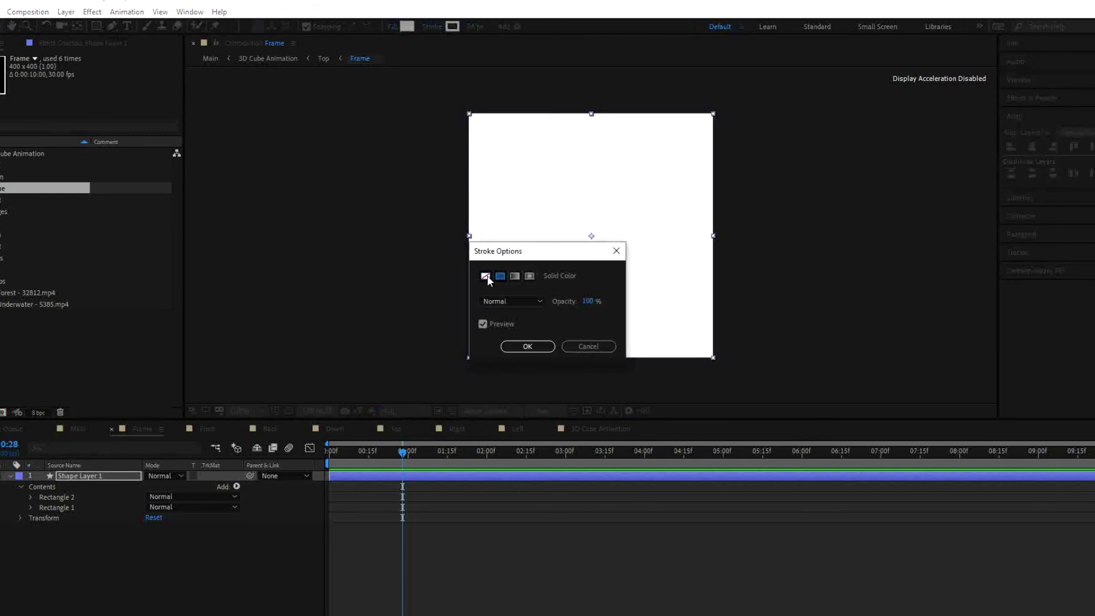
{"action": "left_click", "coordinate": [528, 347]}
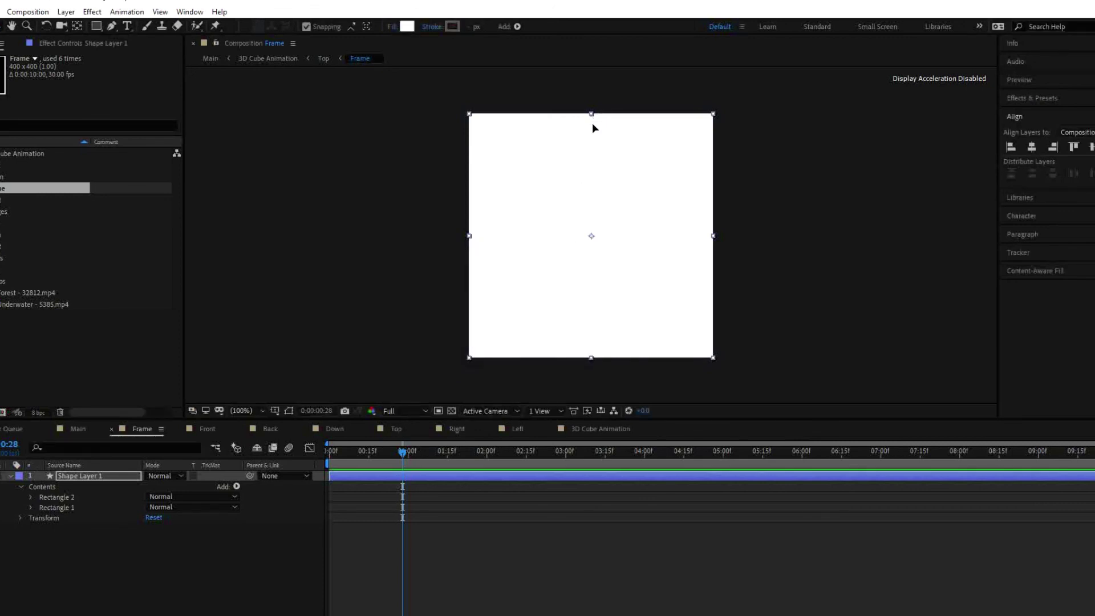
- Shrink the second rectangle to a band across the frame's bottom, about one fifth of its height, and view it in the Front composition
{"action": "left_click_drag", "start_coordinate": [593, 124], "coordinate": [617, 332]}
{"action": "left_click", "coordinate": [217, 550]}
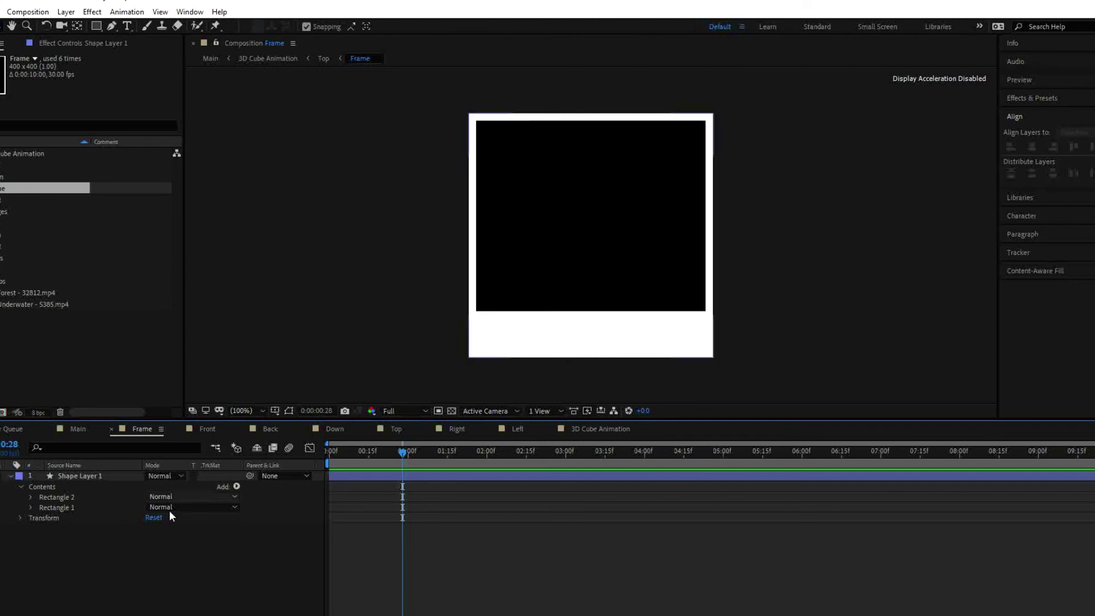
{"action": "left_click", "coordinate": [210, 430]}
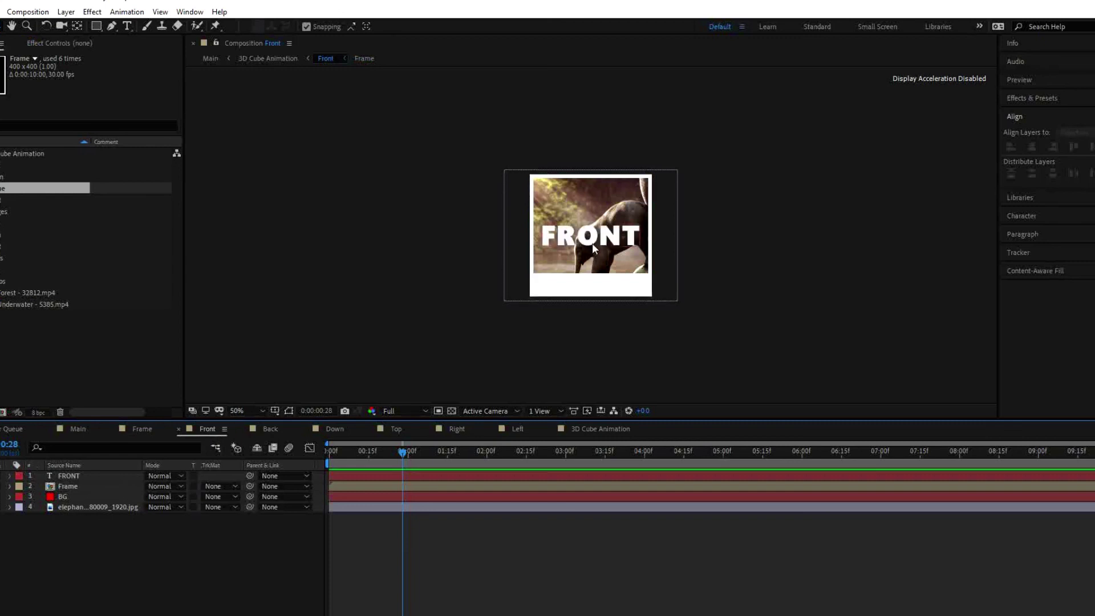
- Recolour the FRONT text blue (002EFF) and move it down into the white caption band of the Front composition
{"action": "left_click", "coordinate": [592, 243]}
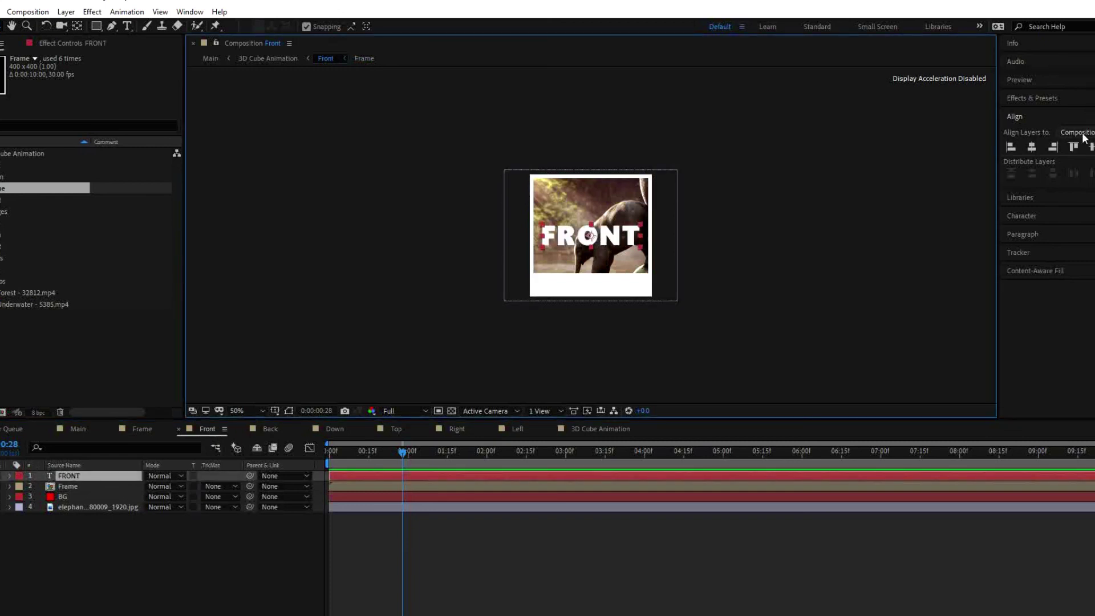
{"action": "left_click", "coordinate": [1049, 216]}
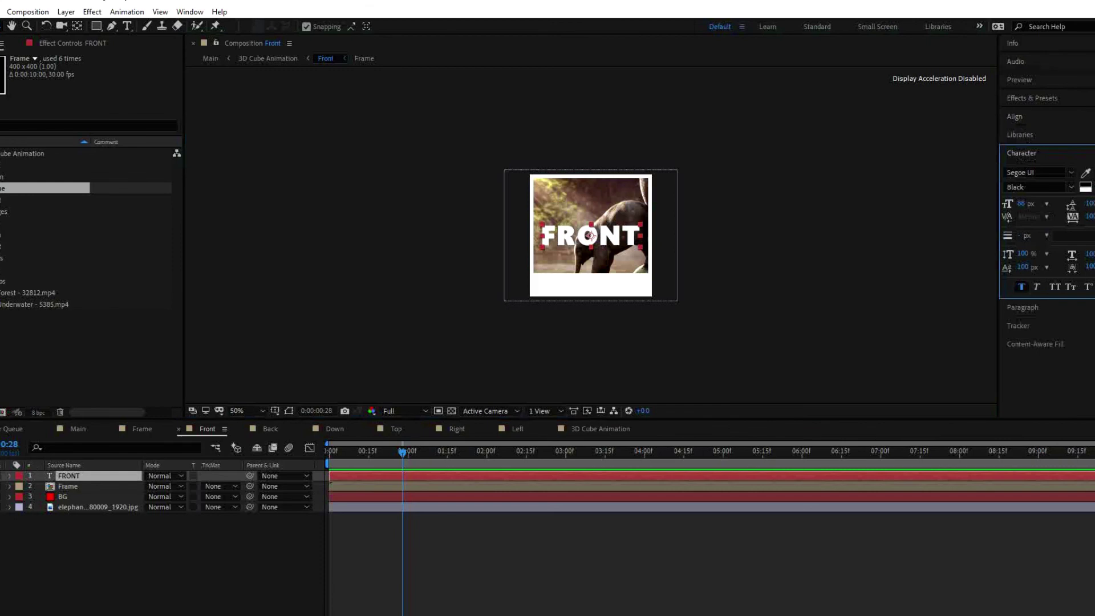
{"action": "left_click", "coordinate": [1086, 187]}
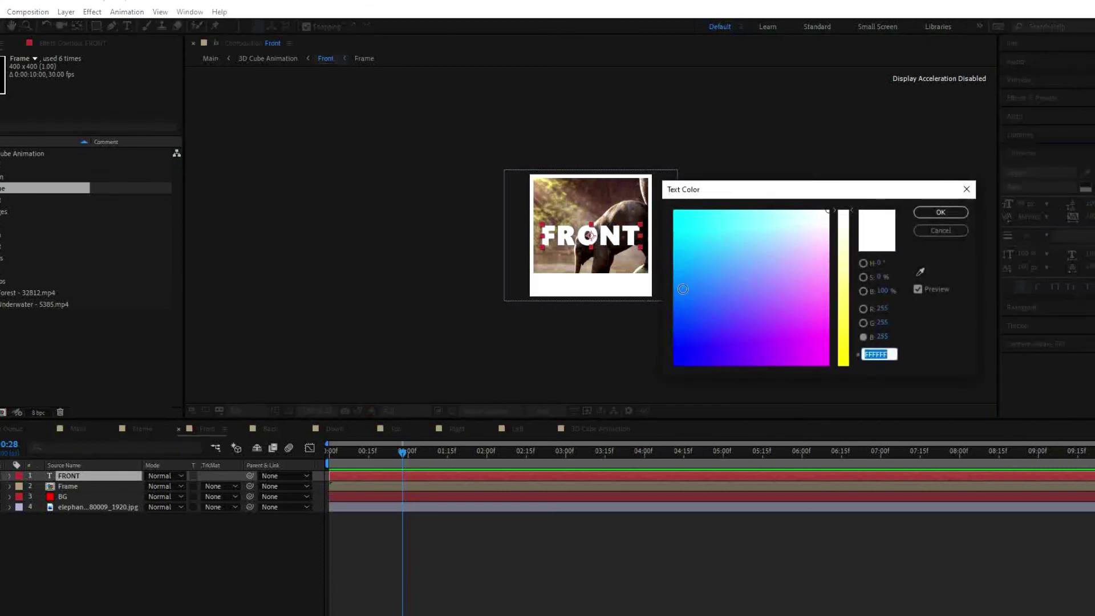
{"action": "left_click", "coordinate": [677, 335]}
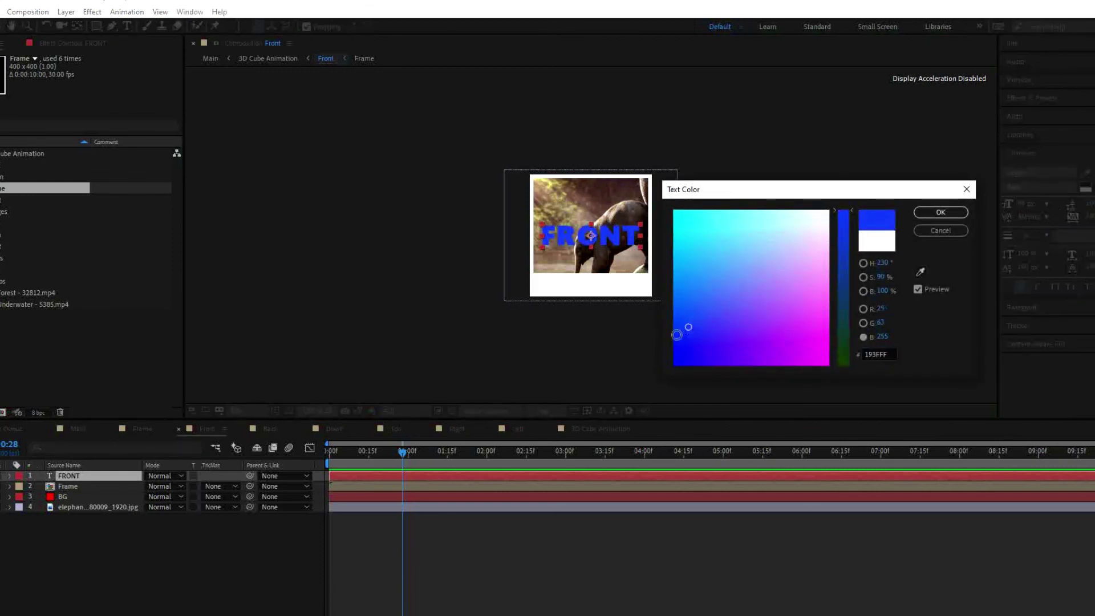
{"action": "left_click", "coordinate": [674, 340]}
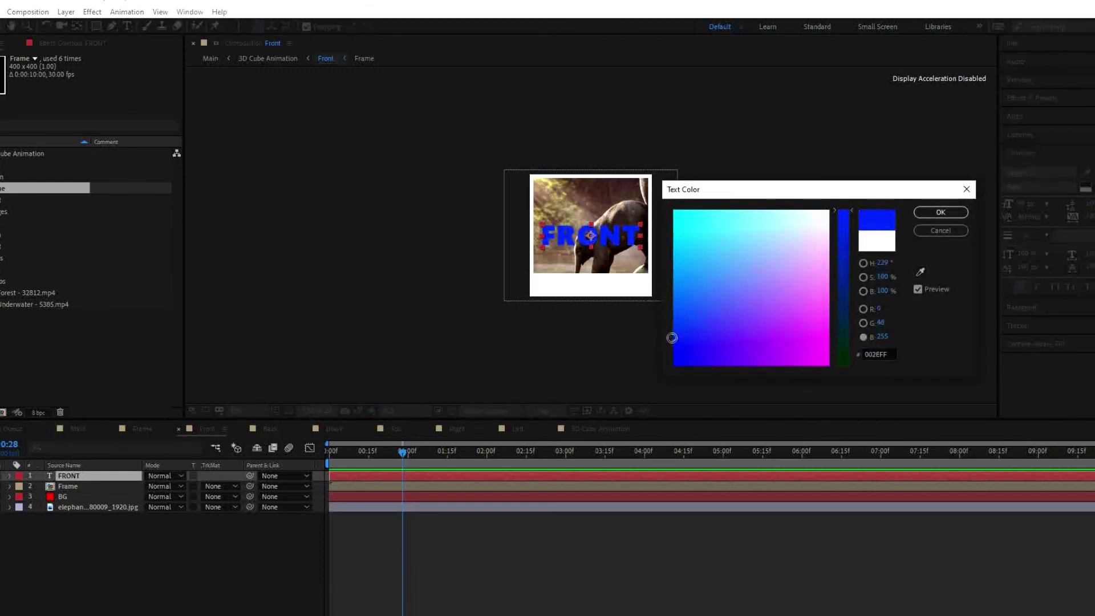
{"action": "left_click", "coordinate": [936, 213]}
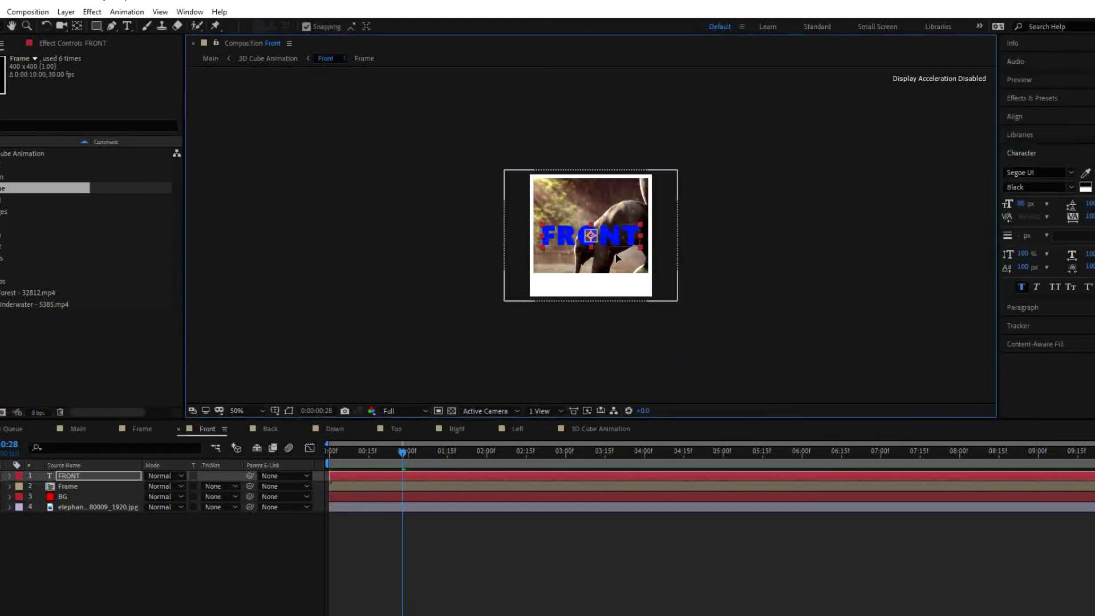
{"action": "left_click_drag", "start_coordinate": [616, 258], "coordinate": [619, 290]}
{"action": "left_click", "coordinate": [211, 554]}
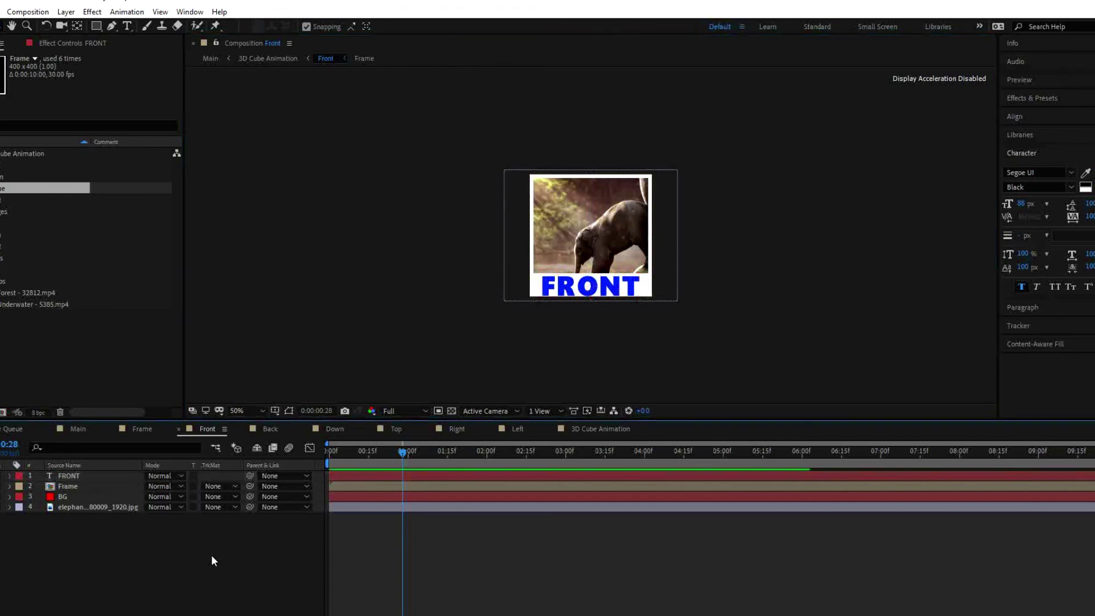
- Scrub through the cube rotation in the Main composition, ending at 0:00:04:20
{"action": "left_click", "coordinate": [81, 428]}
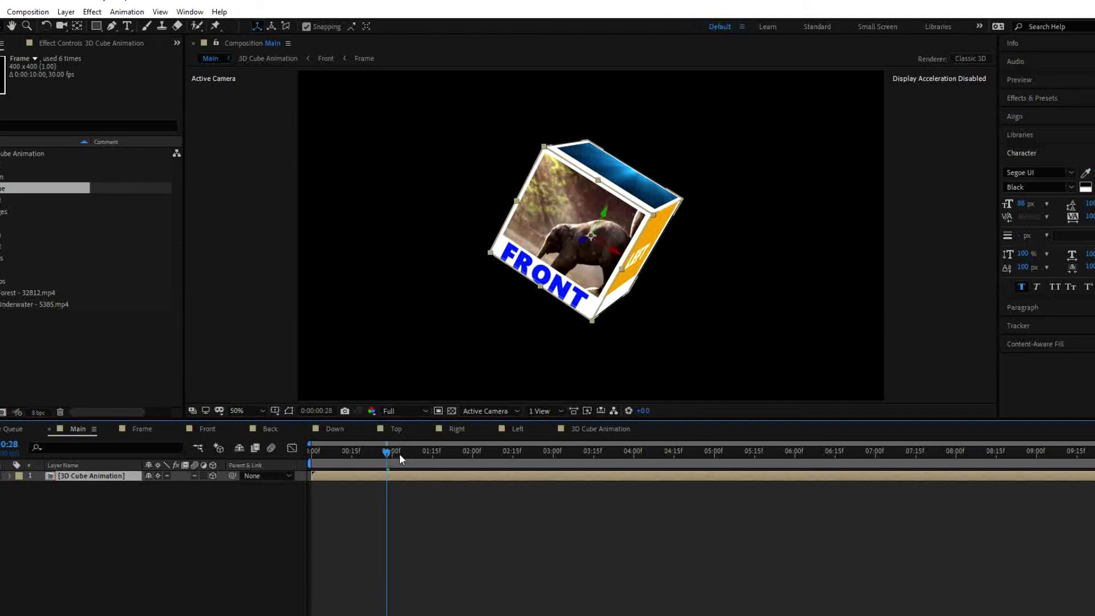
{"action": "left_click_drag", "start_coordinate": [399, 454], "coordinate": [687, 471]}
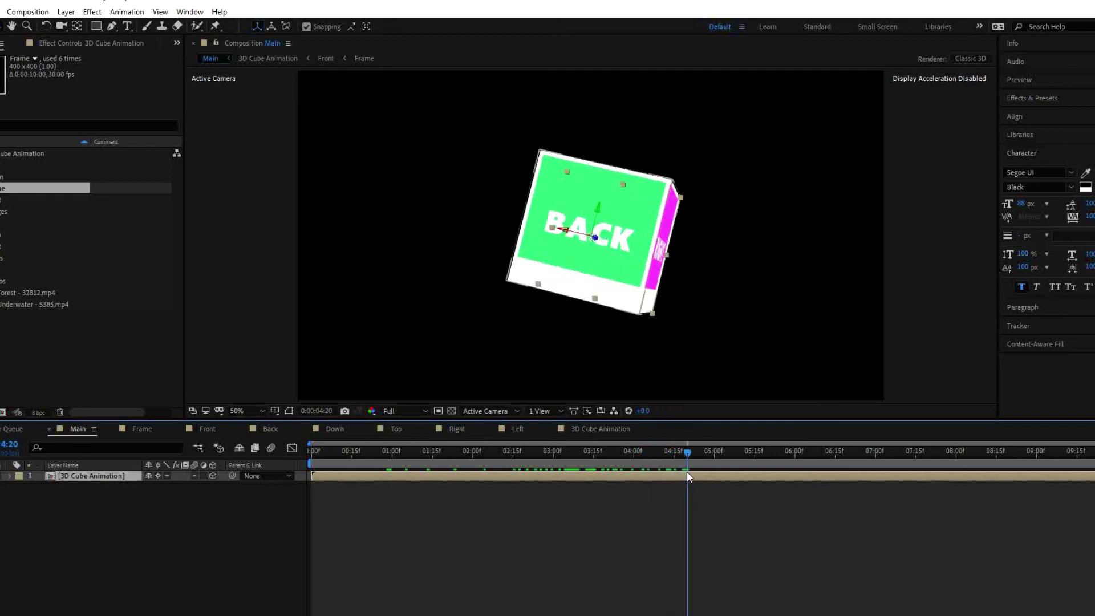
- Remove the white caption band from the Frame composition and return to the Main composition
{"action": "left_click", "coordinate": [141, 428]}
{"action": "left_click", "coordinate": [77, 428]}
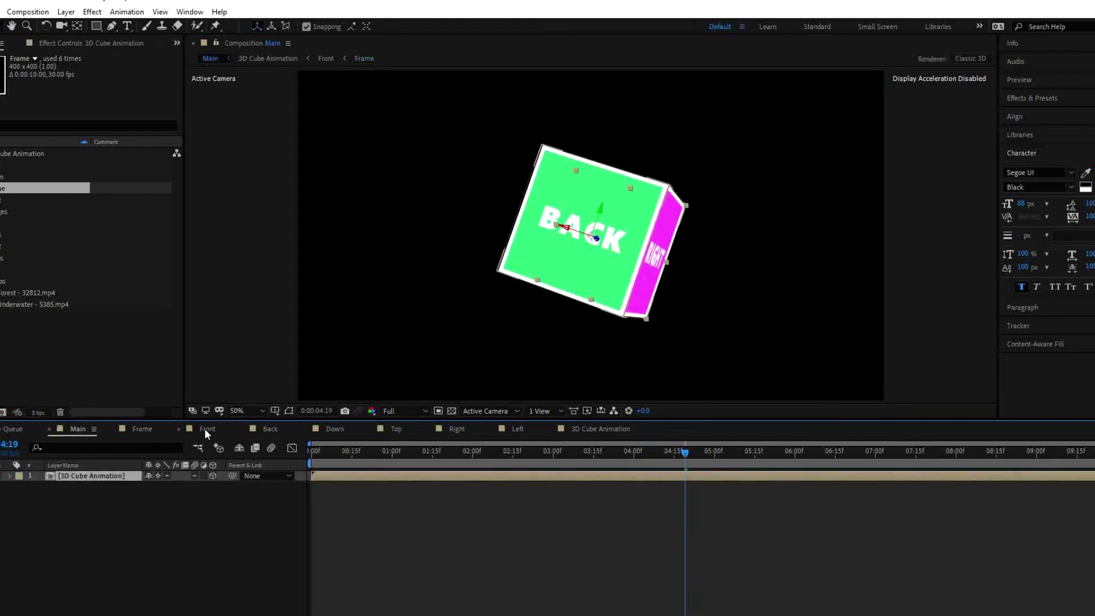
- Centre the FRONT text vertically in the Front composition and replace its blue fill with another colour
{"action": "left_click", "coordinate": [207, 428]}
{"action": "left_click", "coordinate": [588, 286]}
{"action": "left_click", "coordinate": [1092, 147]}
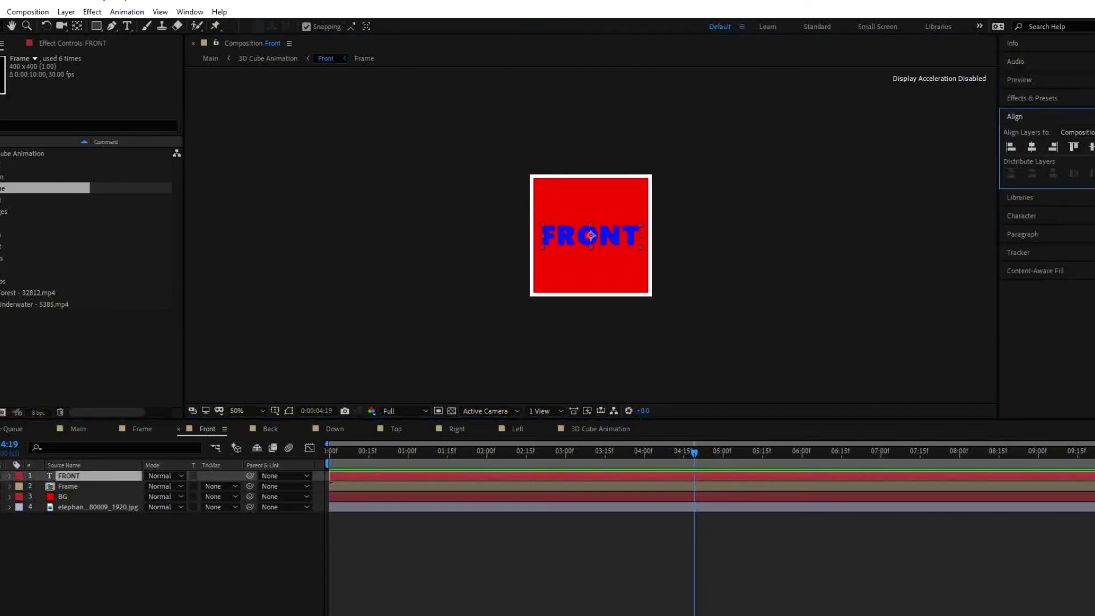
{"action": "left_click", "coordinate": [1021, 216]}
{"action": "left_click", "coordinate": [1086, 187]}
{"action": "left_click", "coordinate": [679, 212]}
{"action": "left_click", "coordinate": [942, 211]}
- View the Top composition and scrub through the cube rotation in the Main composition, ending at 0:00:06:29
{"action": "left_click", "coordinate": [396, 428]}
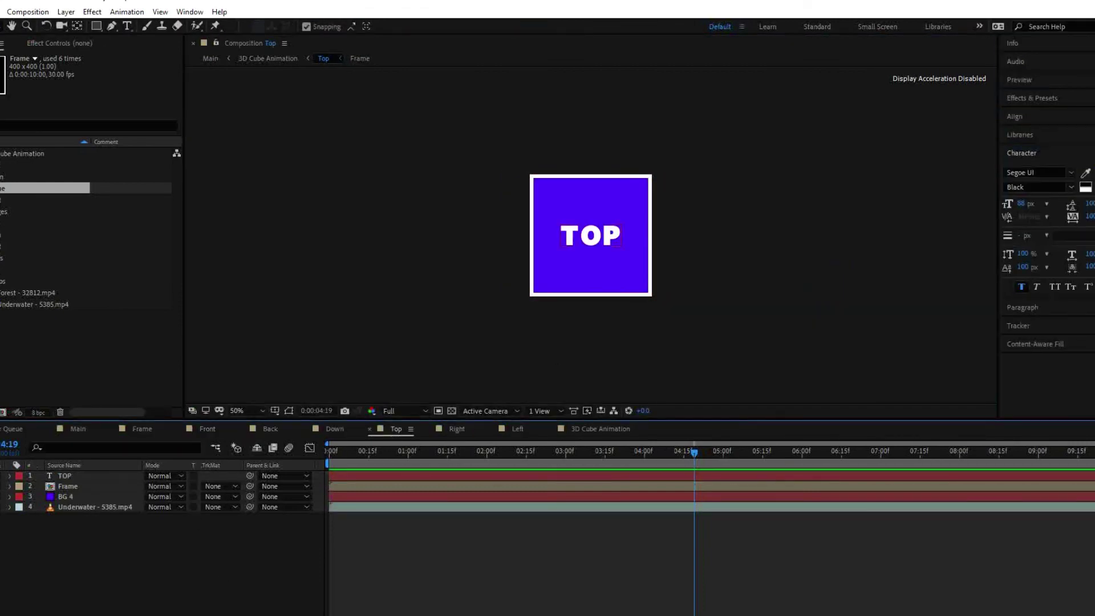
{"action": "left_click", "coordinate": [77, 429]}
{"action": "left_click_drag", "start_coordinate": [687, 451], "coordinate": [874, 518]}
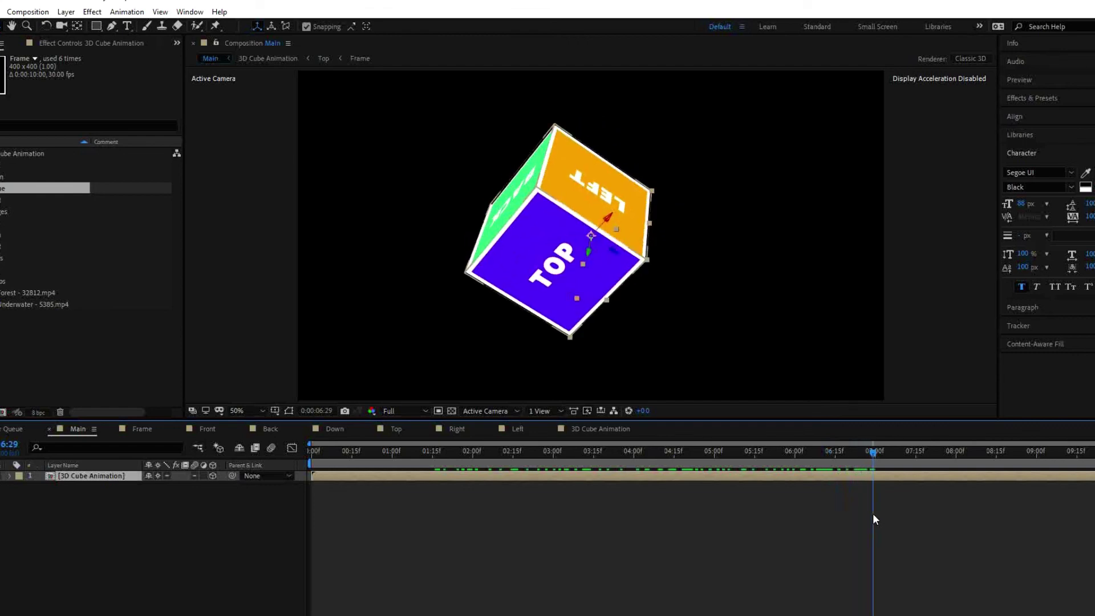